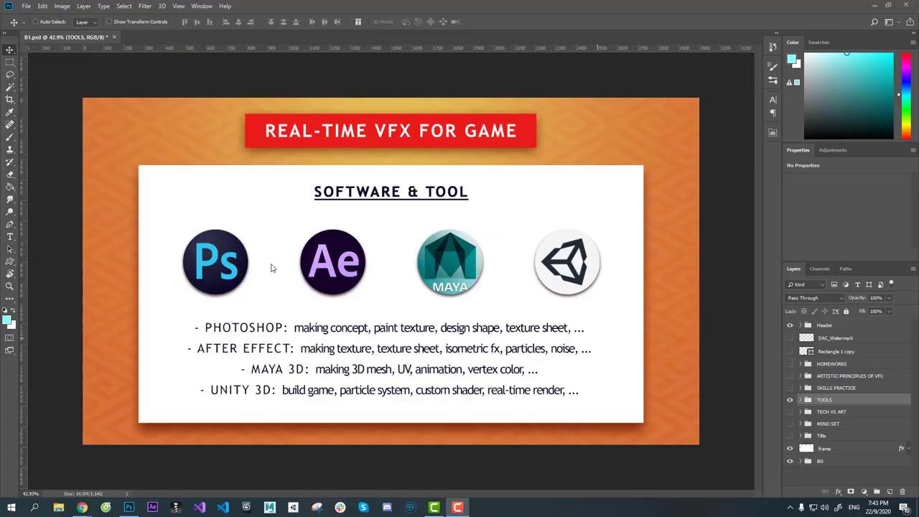
- Hide the TOOLS slide, show and expand SKILLS PRACTICE, and select its shape example layer
click(272, 267)
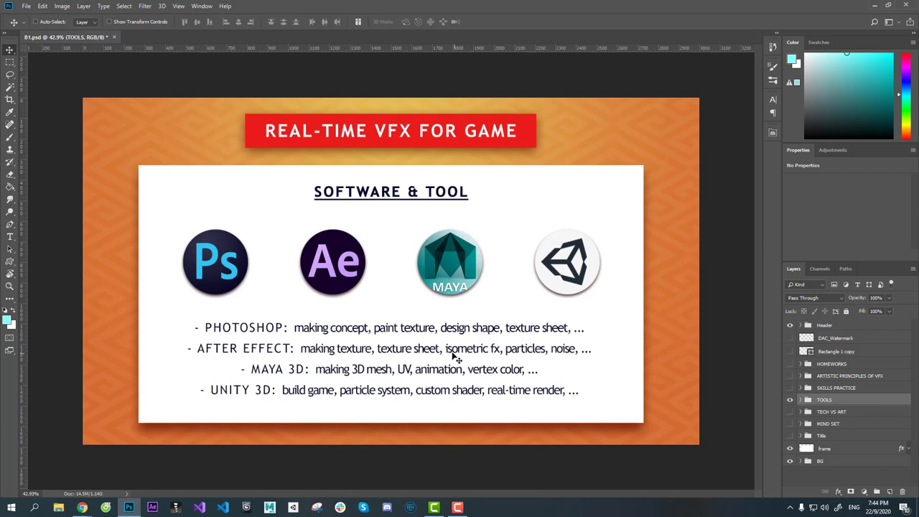
click(789, 399)
click(804, 388)
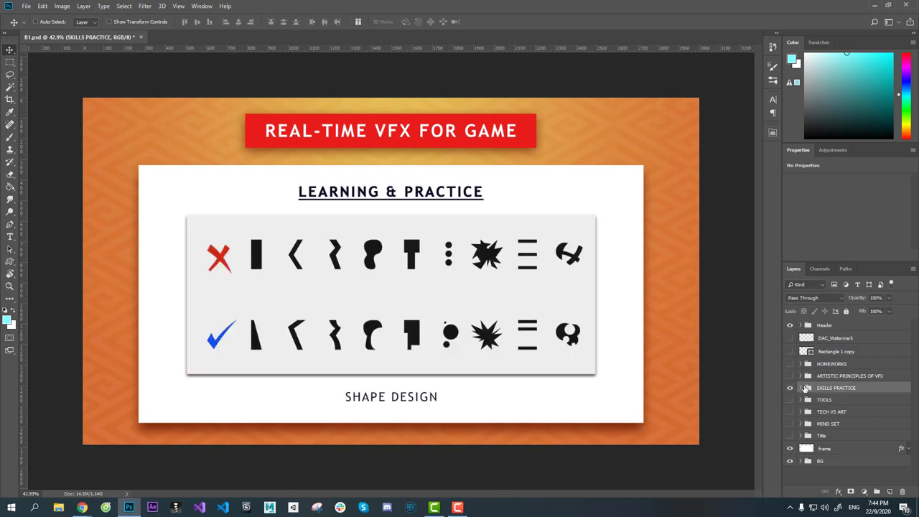
click(789, 388)
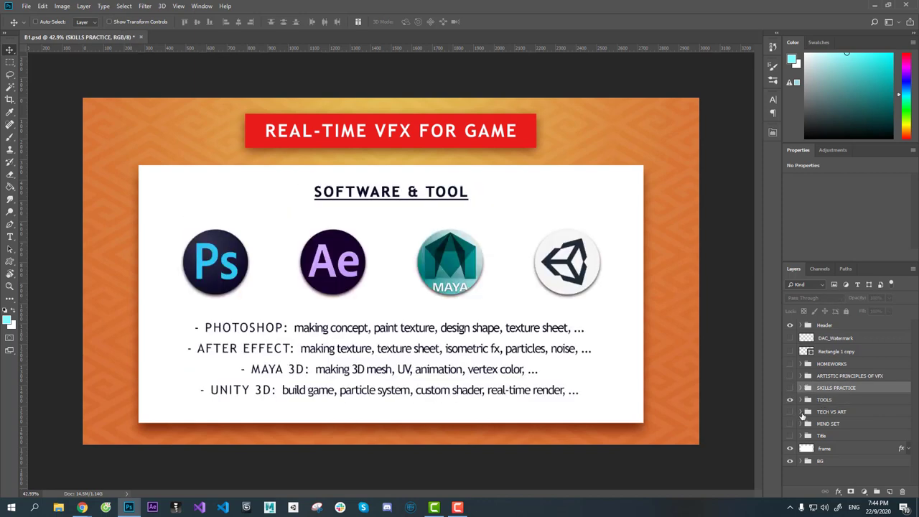
click(800, 412)
click(801, 411)
click(790, 387)
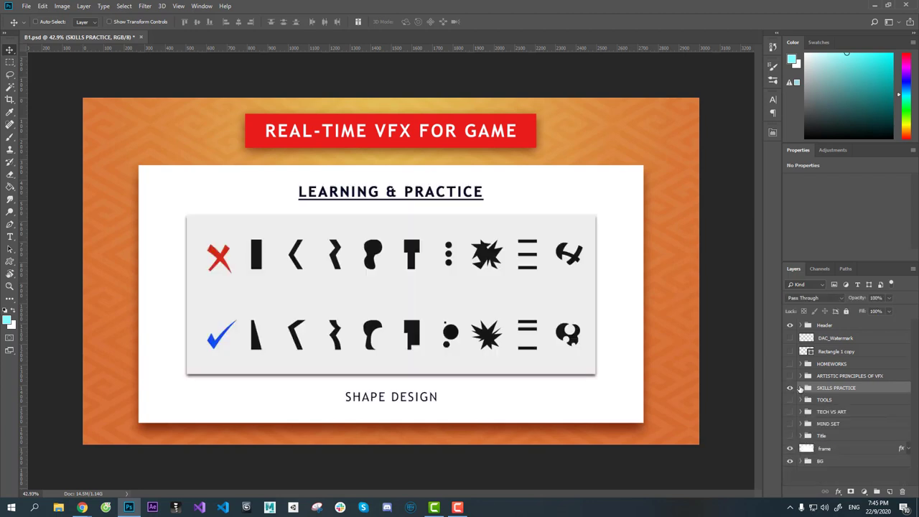
click(822, 447)
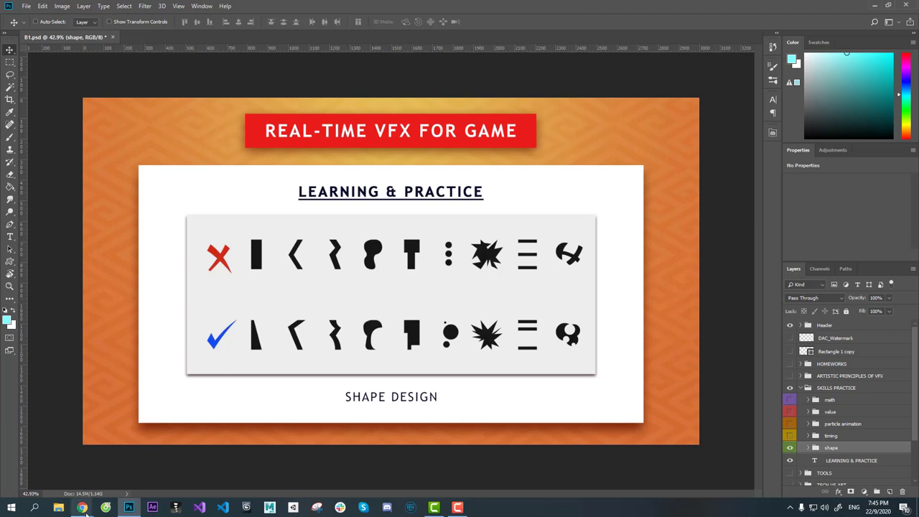
mouse_move(81, 507)
click(52, 466)
- Open the 'Giáo Trình Lớp Game Effect Basic' sheet, check the Shape design lesson in B15, and return
double_click(188, 212)
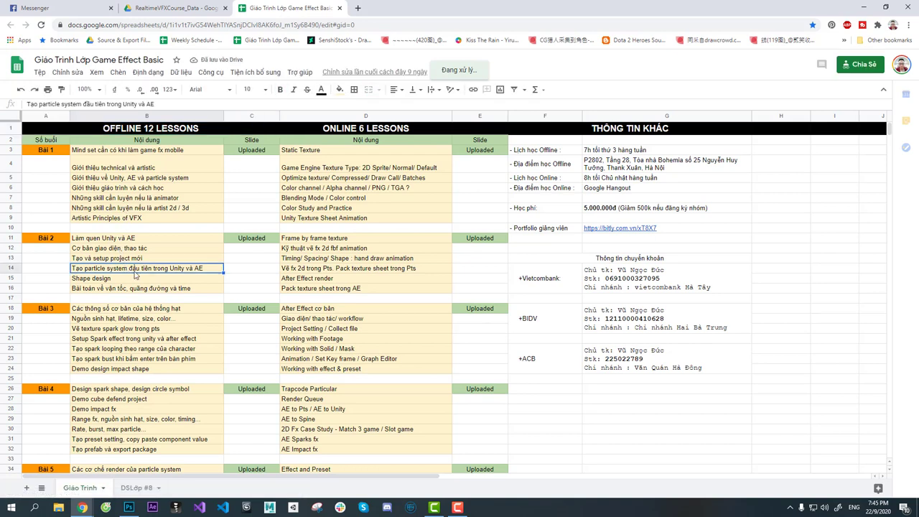
scroll(144, 296, down, 1)
scroll(122, 369, down, 3)
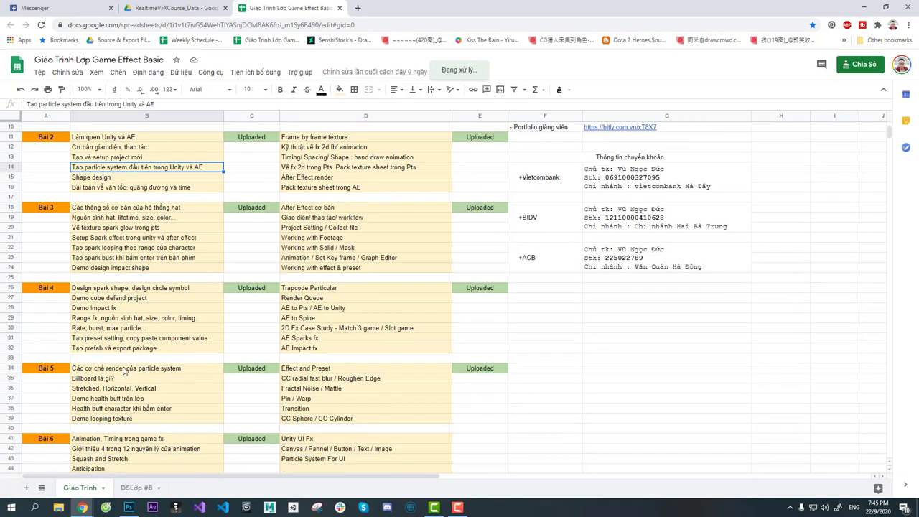
click(111, 179)
scroll(115, 186, up, 2)
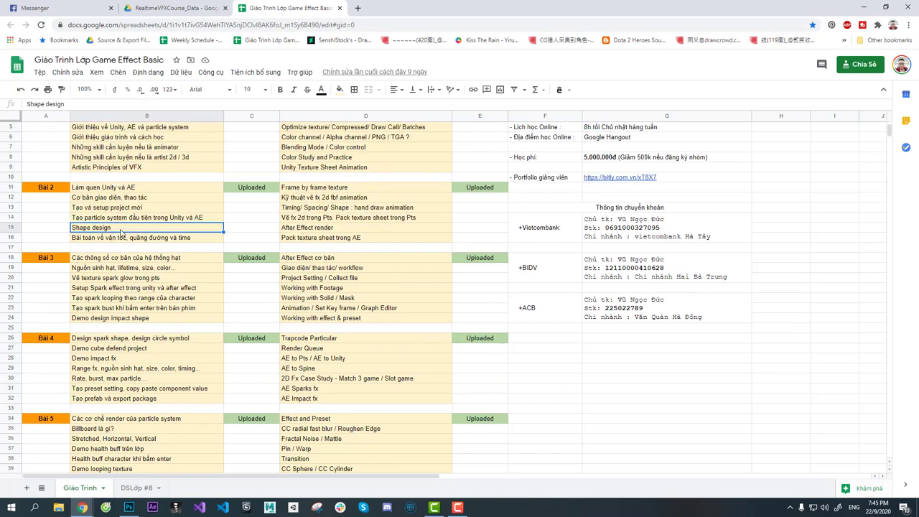
scroll(139, 231, up, 2)
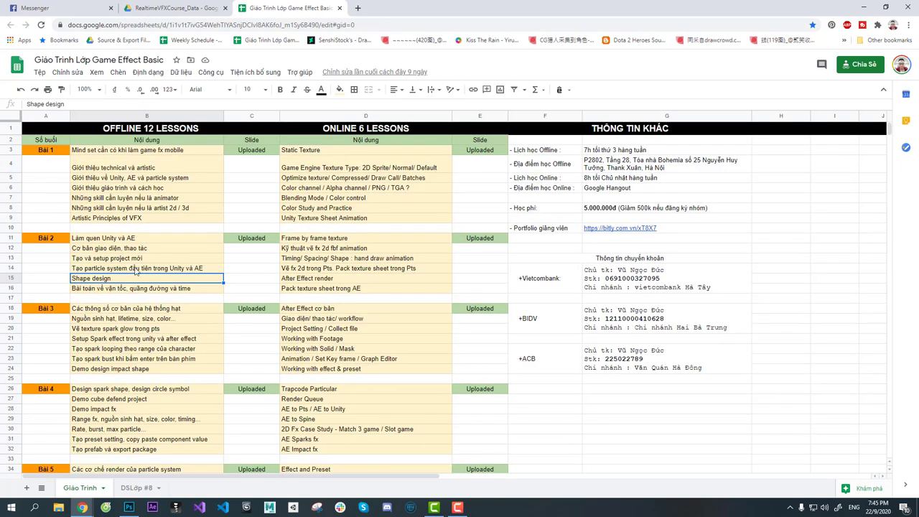
click(866, 7)
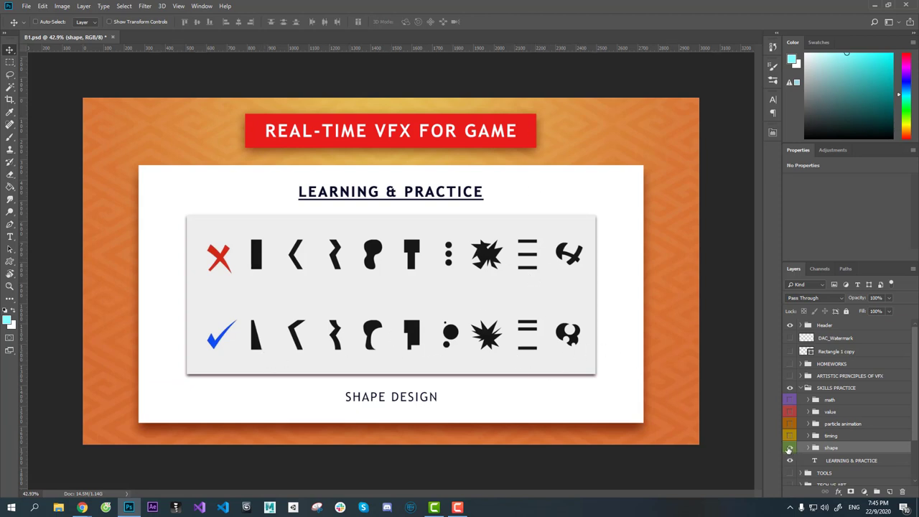
- Hide the shape layer and show the timing layer with its intensity-over-lifetime graph
click(788, 448)
click(832, 437)
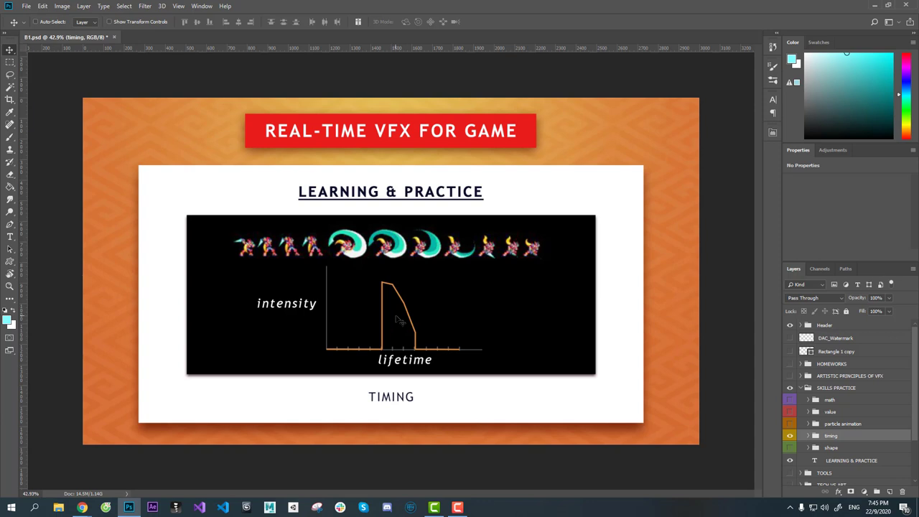
scroll(423, 315, up, 1)
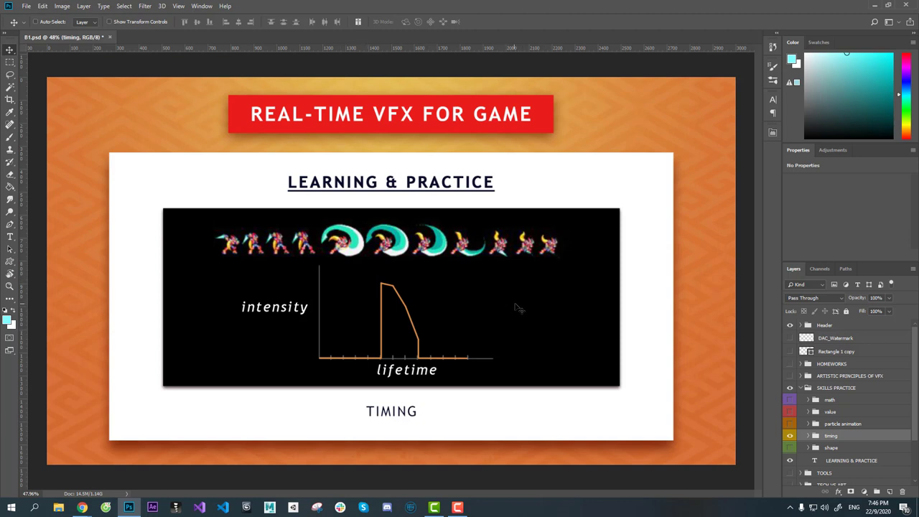
key(ctrl)
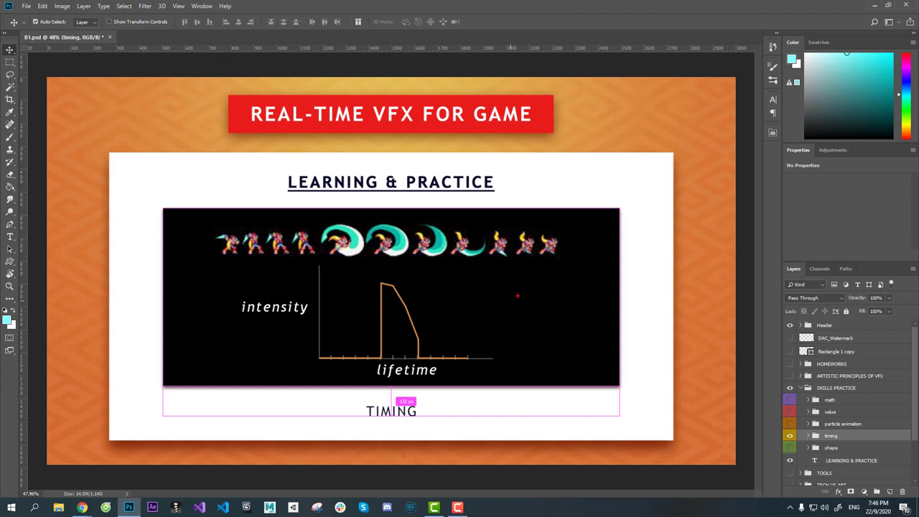
drag(473, 313, 510, 267)
drag(554, 289, 511, 290)
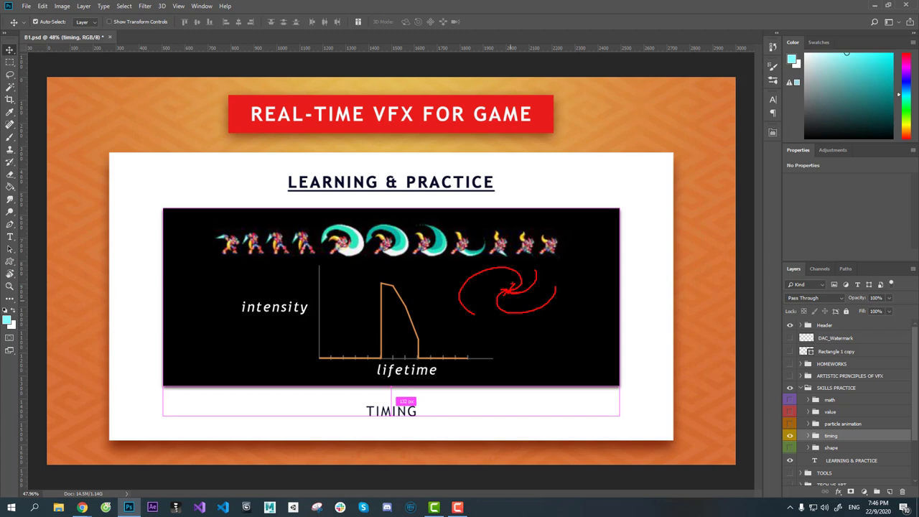
key(Escape)
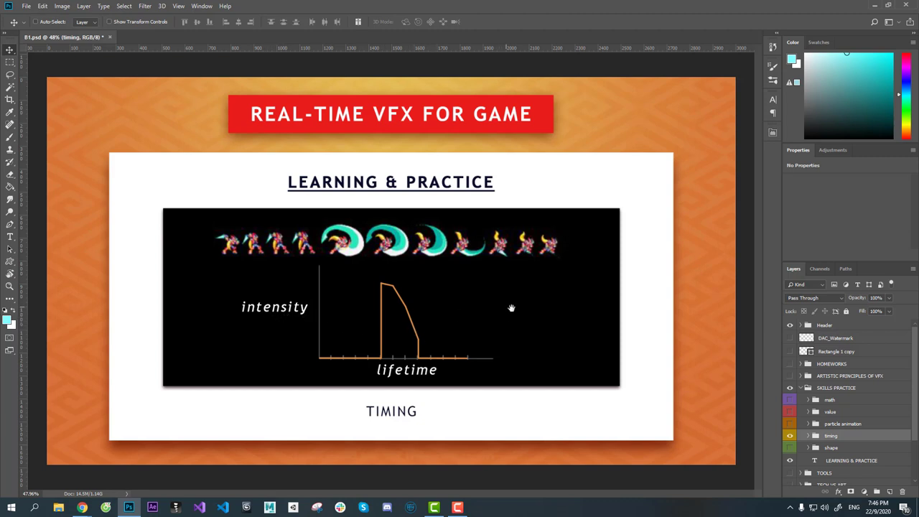
- Hide the timing layer, then show and expand the particle animation group
click(789, 437)
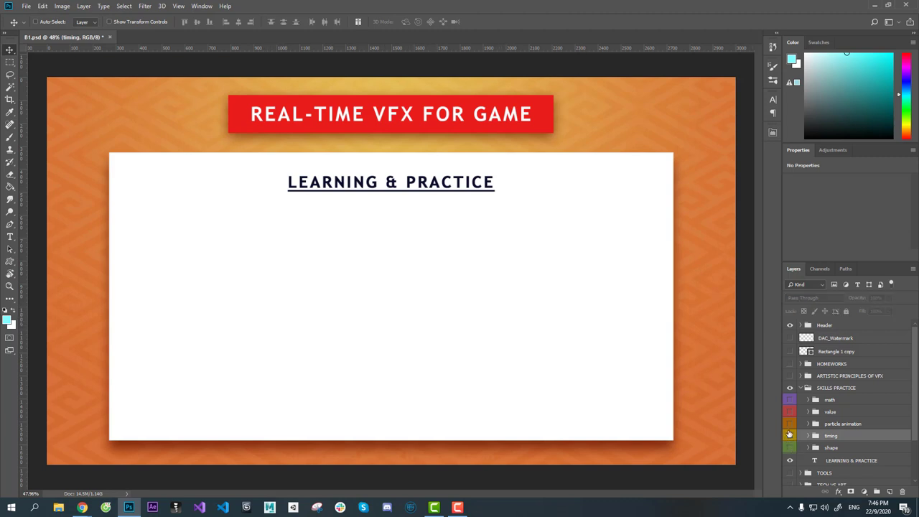
click(790, 424)
click(831, 424)
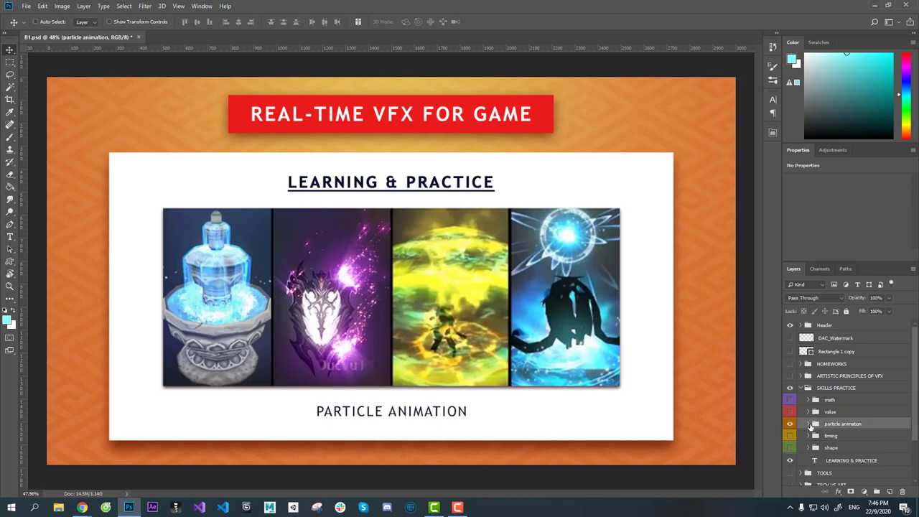
click(808, 424)
- Handwrite red '→ XCODE' and 'MAC' notes beside the PARTICLE ANIMATION caption
key(ctrl)
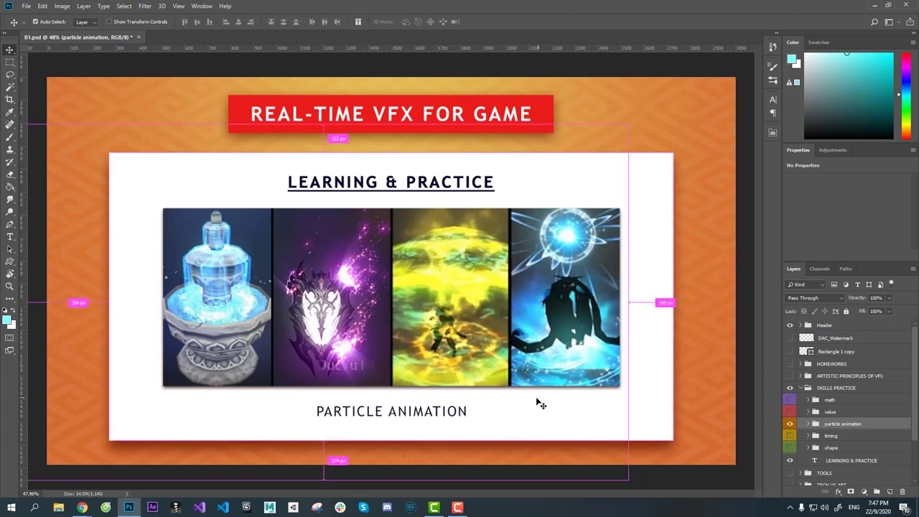
mouse_move(502, 403)
mouse_down()
mouse_move(516, 414)
mouse_move(514, 402)
mouse_move(529, 416)
mouse_move(534, 406)
mouse_move(551, 416)
mouse_move(560, 402)
mouse_up()
drag(552, 408, 563, 415)
mouse_move(506, 424)
mouse_down()
mouse_move(507, 435)
mouse_move(536, 433)
mouse_up()
mouse_move(480, 408)
mouse_down()
mouse_move(490, 408)
mouse_move(494, 434)
mouse_up()
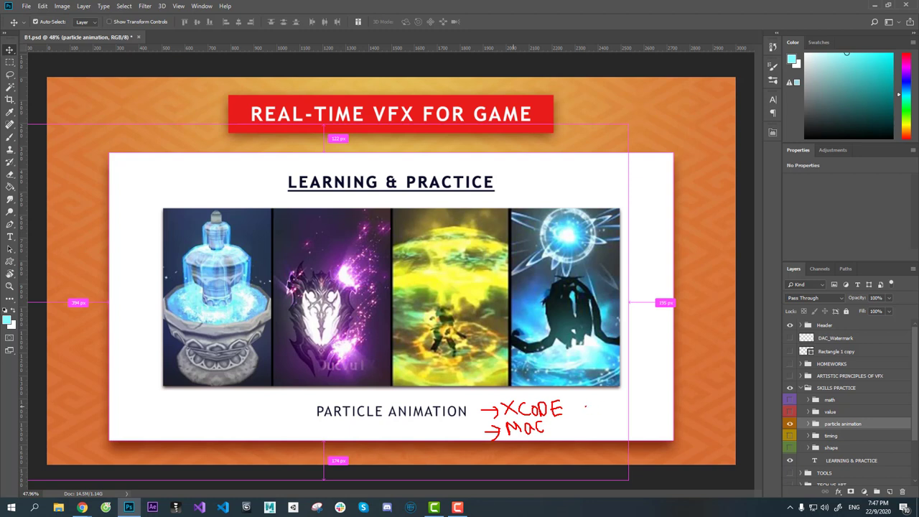
- Add a red arrow after XCODE, price notes '10đ' and '3đ', and underline PARTICLE ANIMATION
mouse_move(586, 406)
mouse_down()
mouse_move(572, 406)
mouse_move(578, 412)
mouse_up()
mouse_move(339, 419)
mouse_down()
mouse_move(377, 419)
mouse_move(376, 438)
mouse_move(564, 465)
mouse_move(574, 429)
mouse_up()
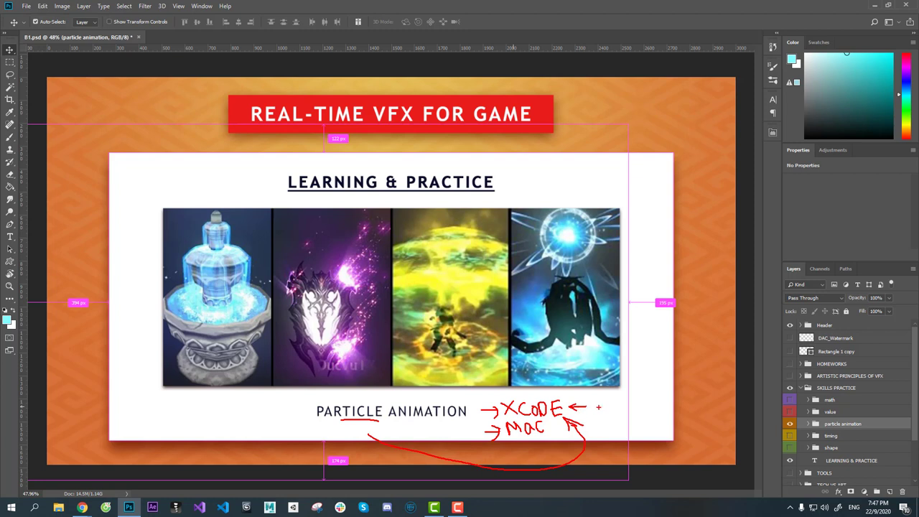
mouse_move(598, 402)
mouse_down()
mouse_move(595, 413)
mouse_move(619, 399)
mouse_up()
key(ctrl+z)
mouse_move(601, 420)
mouse_down()
mouse_move(617, 432)
mouse_move(621, 418)
mouse_up()
drag(327, 422, 415, 422)
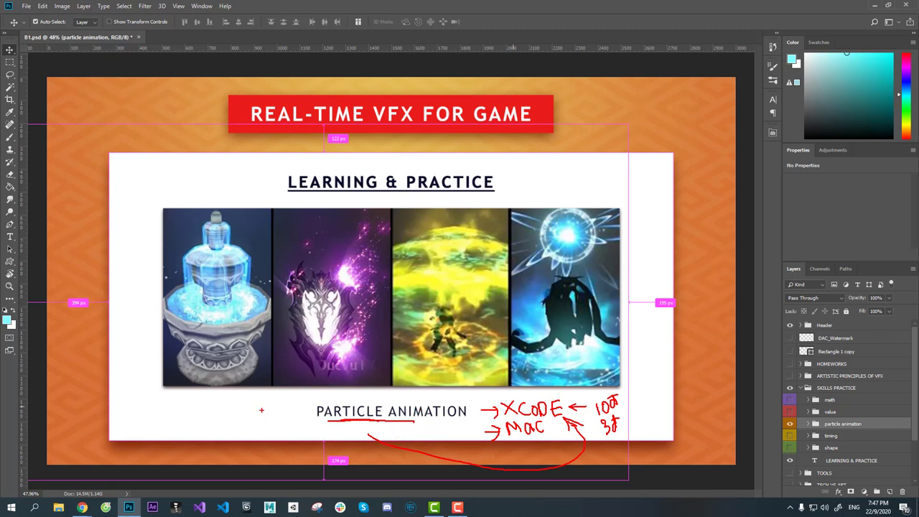
- Handwrite 'Unity' beside the caption and begin writing 'Trapcode' on the purple image
drag(261, 406, 286, 424)
drag(282, 414, 296, 419)
drag(300, 410, 292, 429)
drag(279, 229, 288, 228)
mouse_move(283, 230)
mouse_down()
mouse_move(283, 249)
mouse_move(293, 240)
mouse_move(302, 254)
mouse_move(318, 238)
mouse_up()
- Finish 'Trapcode', link it to Unity with an arrow, fix the note to 100%, and hide particle animation
drag(329, 238, 331, 246)
drag(337, 232, 339, 244)
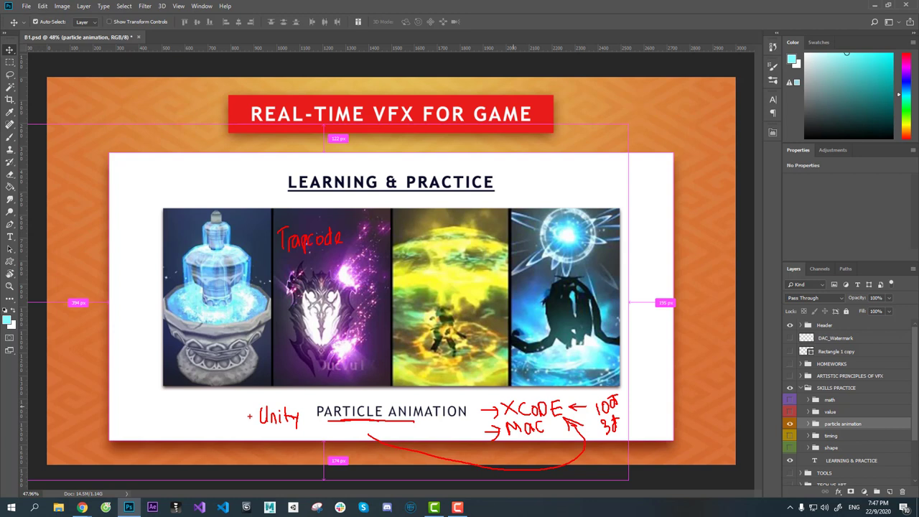
drag(252, 415, 290, 280)
mouse_move(351, 256)
mouse_down()
mouse_move(352, 272)
mouse_move(346, 267)
mouse_up()
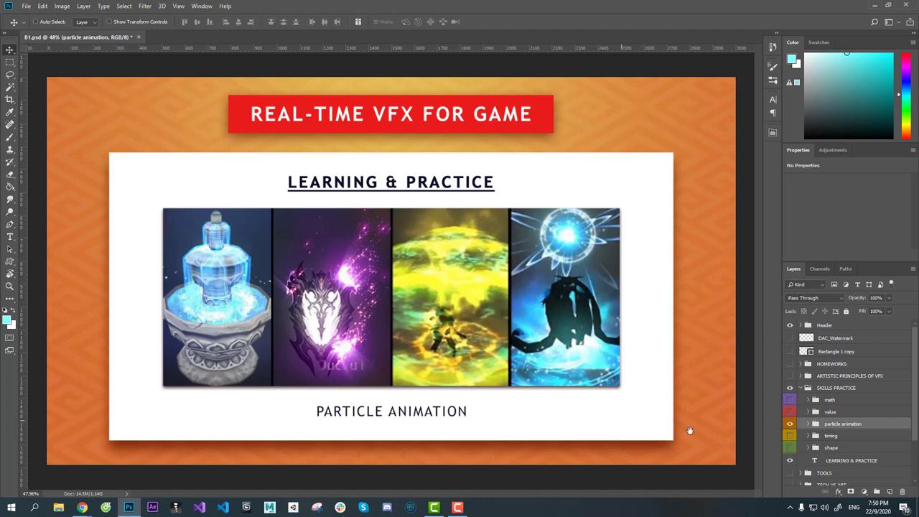
click(789, 423)
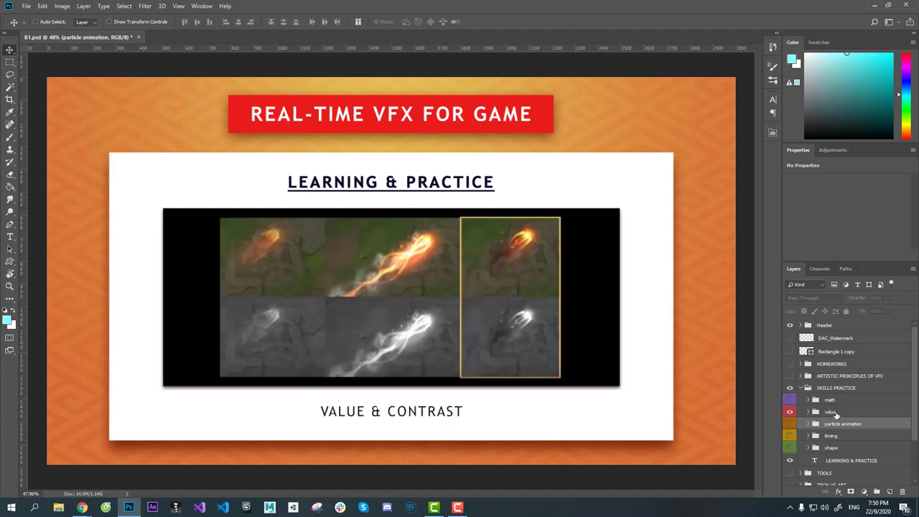
click(830, 411)
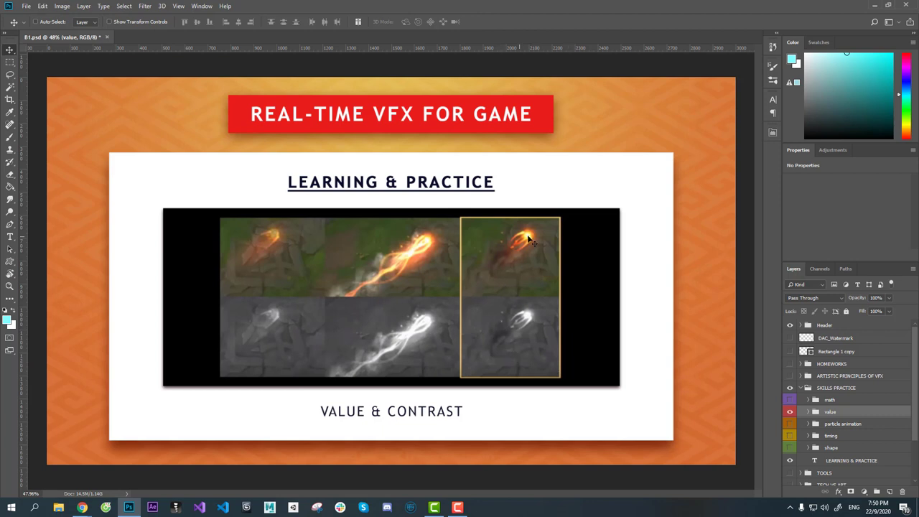
- Mark up the comparison images in red: the 'Shader' note, tick marks, and a circle around the grayscale glow
key(ctrl)
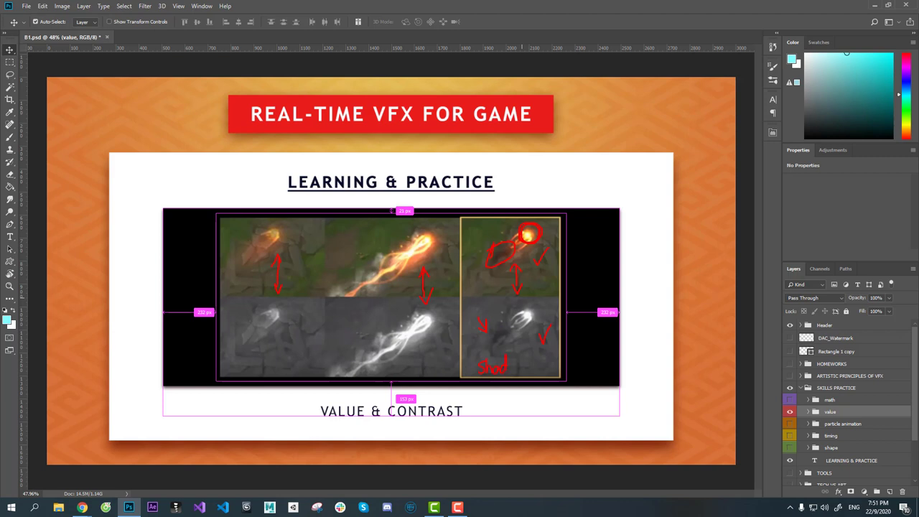
drag(504, 362, 522, 365)
drag(525, 364, 528, 360)
drag(531, 358, 532, 356)
drag(479, 320, 500, 346)
- Clear the red annotations, hide the value and contrast examples, and show the vector mathematics slide
key(Escape)
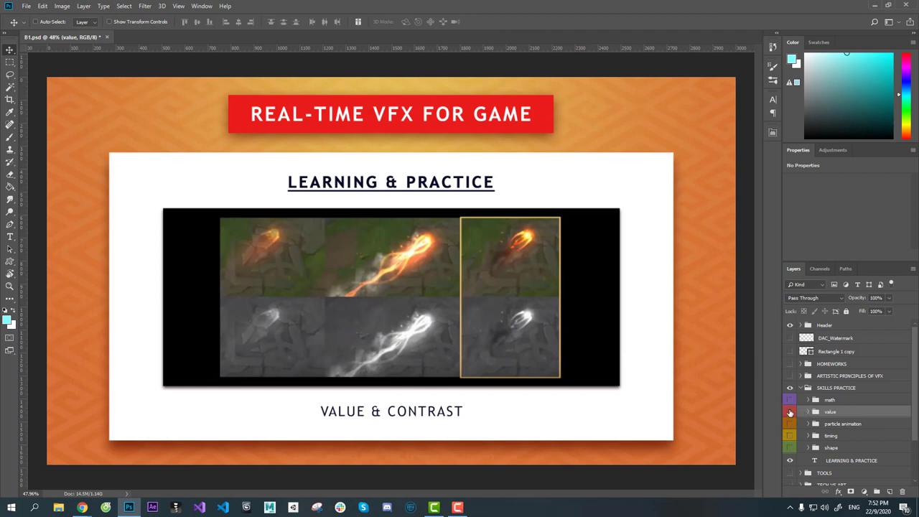
click(790, 414)
click(836, 400)
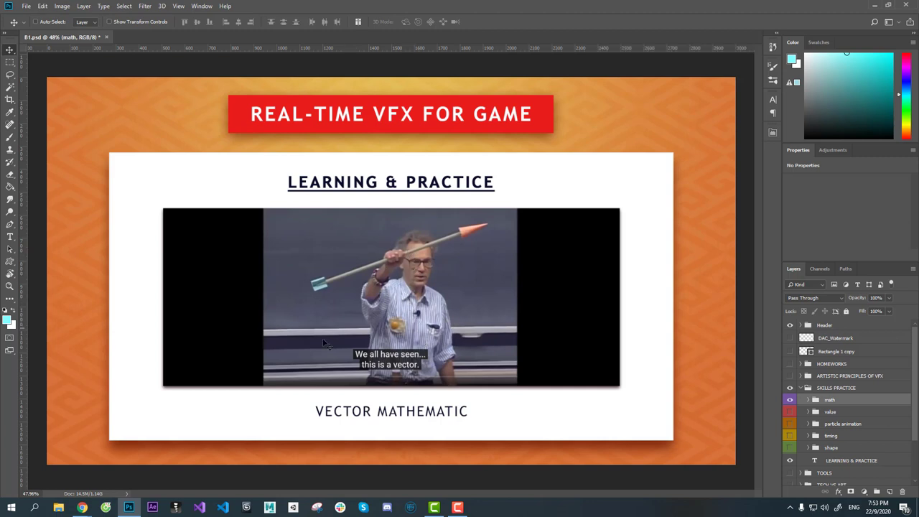
- Switch to the browser and load YouTube in a new tab
mouse_move(83, 507)
click(58, 479)
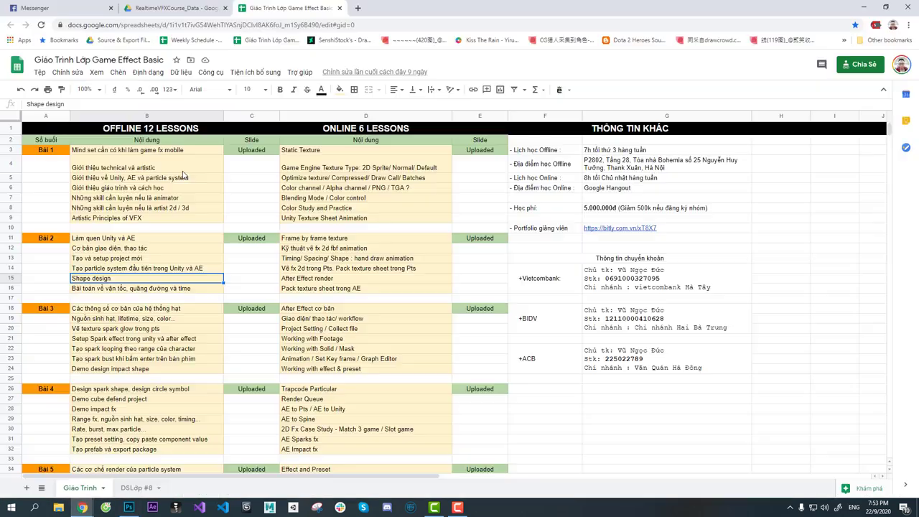
click(357, 8)
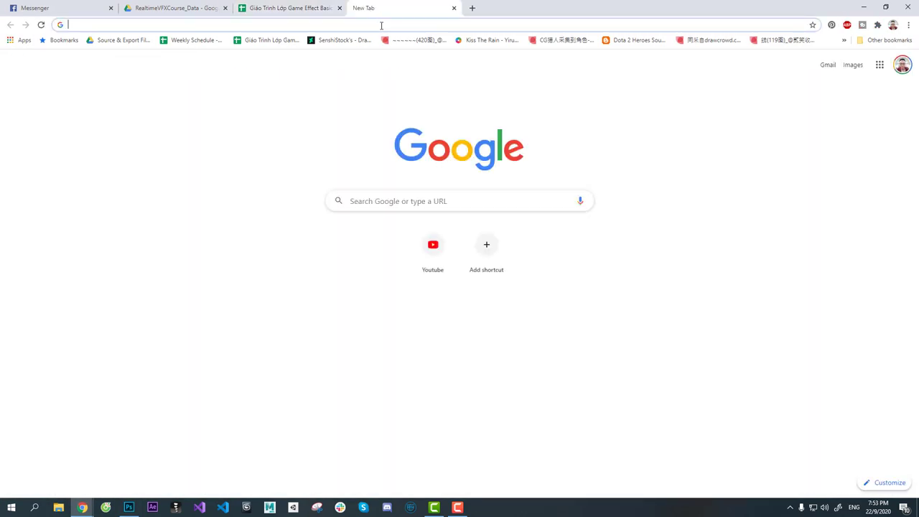
click(446, 249)
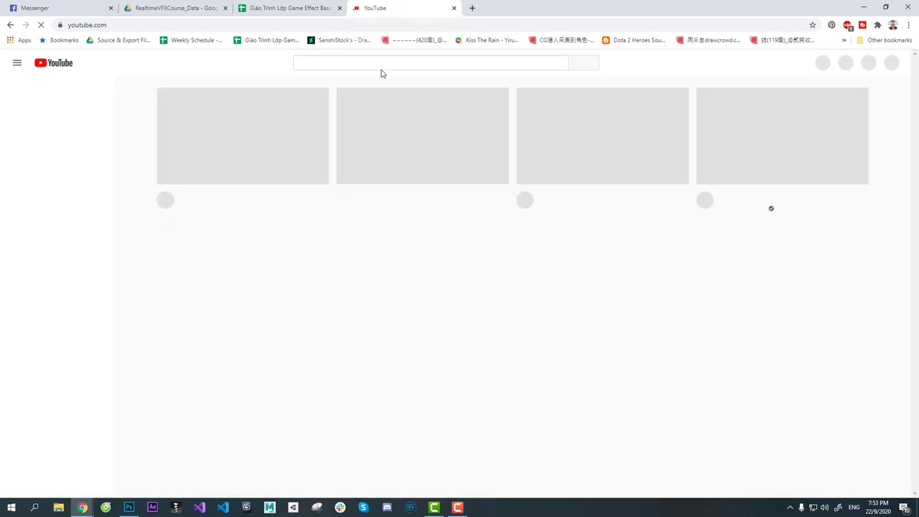
- Search YouTube for 'vector field' and open the 'Houdini and unity for generating Vector fields' video
click(389, 62)
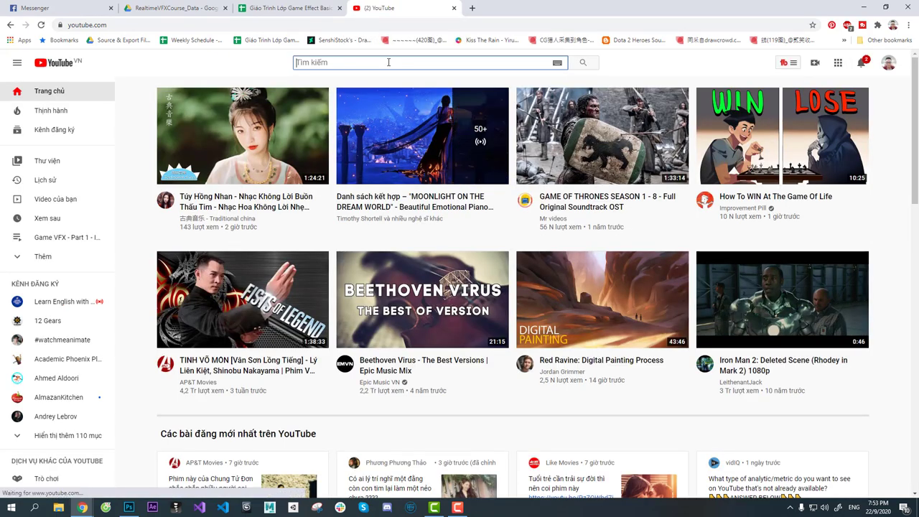
text(vector)
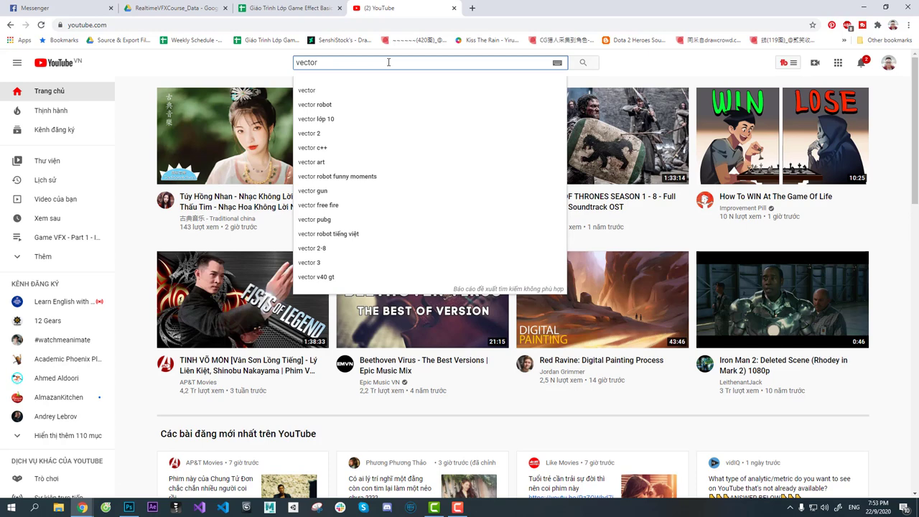
text( field)
key(Return)
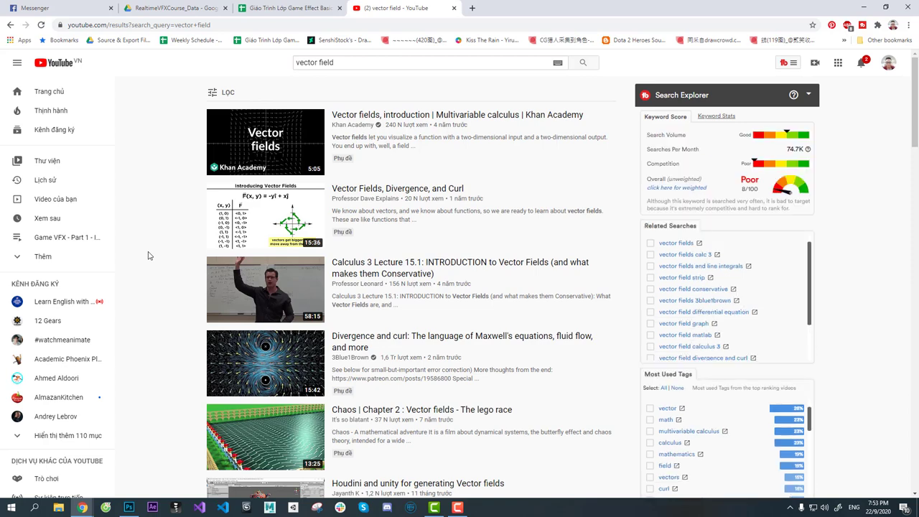
scroll(149, 256, down, 2)
scroll(149, 256, down, 1)
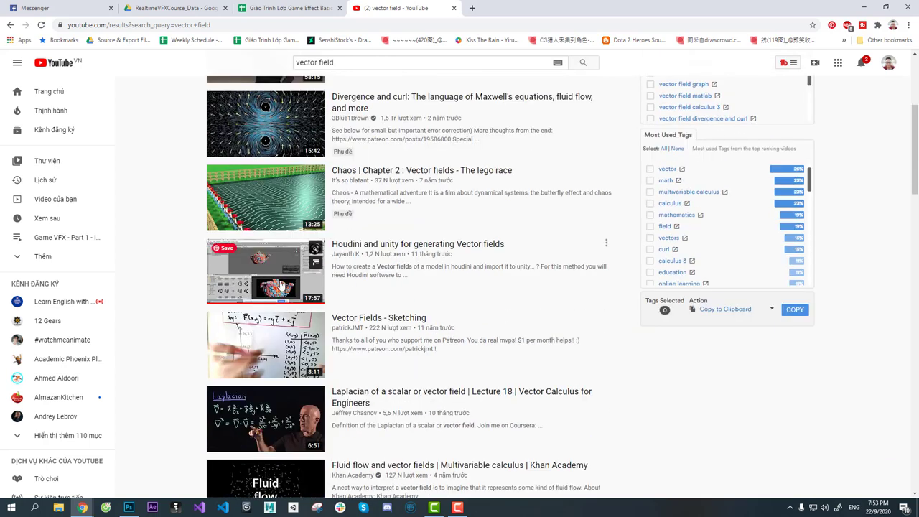
mouse_move(265, 271)
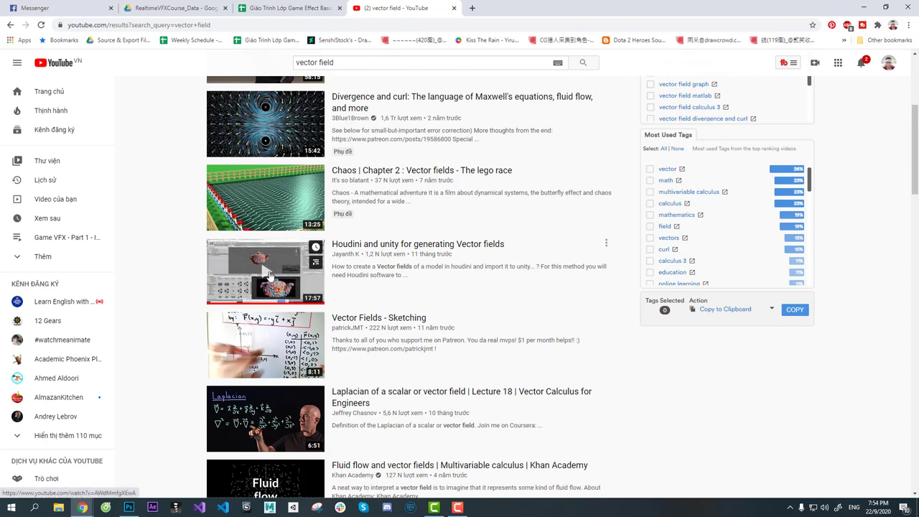
click(269, 275)
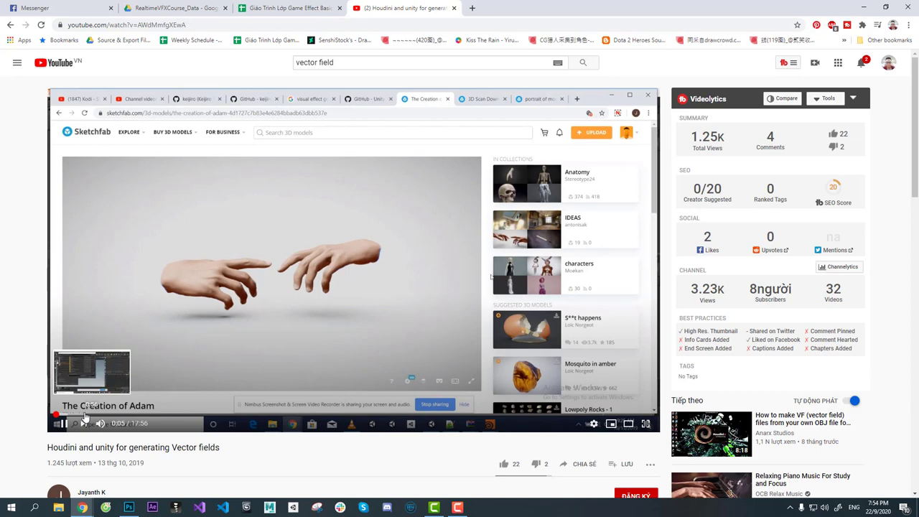
- Seek the video through 0:56, 3:44 and 5:33 to the Unity part near 15:54
click(84, 415)
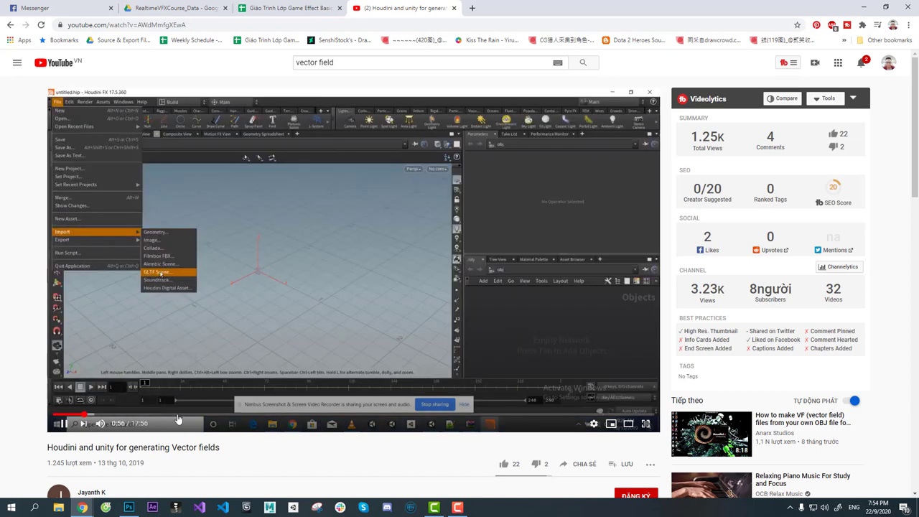
click(178, 415)
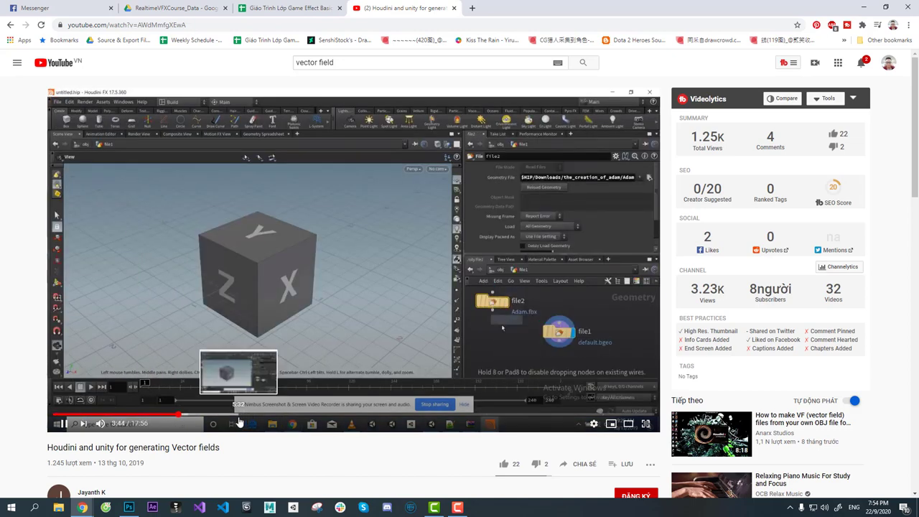
click(239, 415)
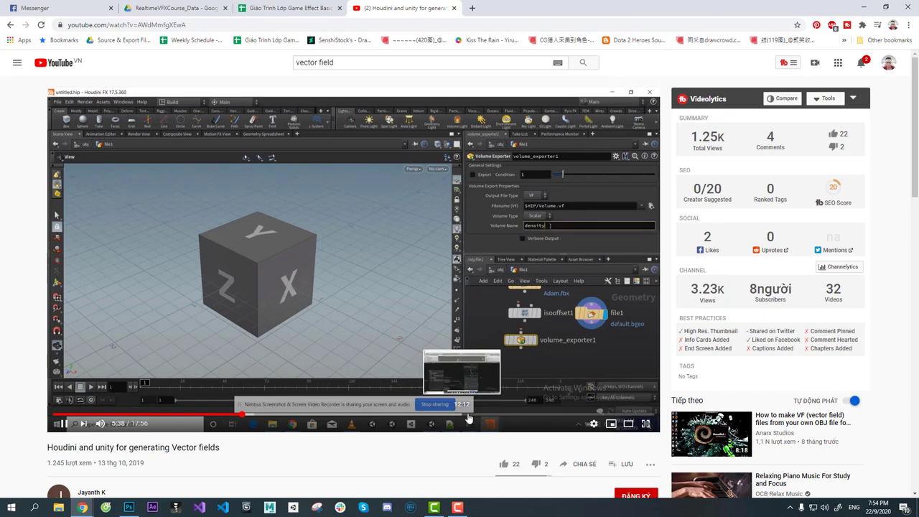
click(585, 416)
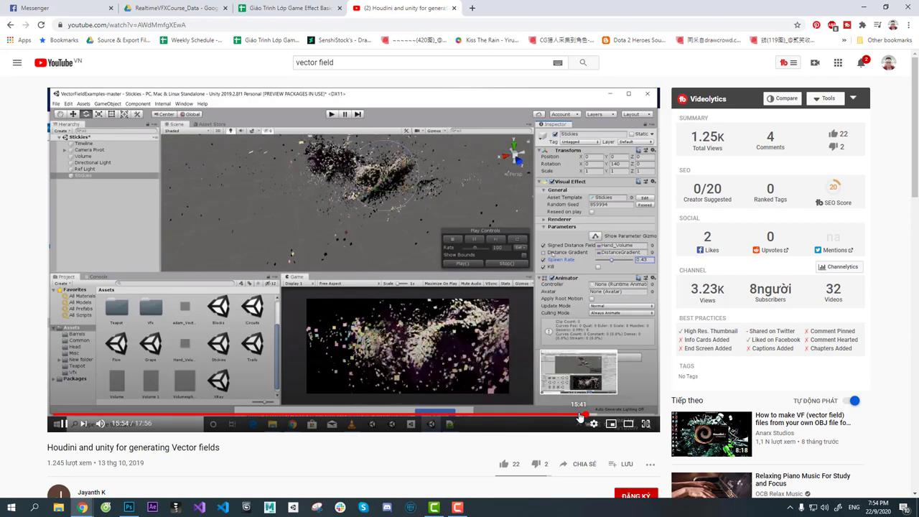
- Pause the Houdini and Unity vector-field video and scroll through its comments and recommendations
key(space)
scroll(1, 305, down, 2)
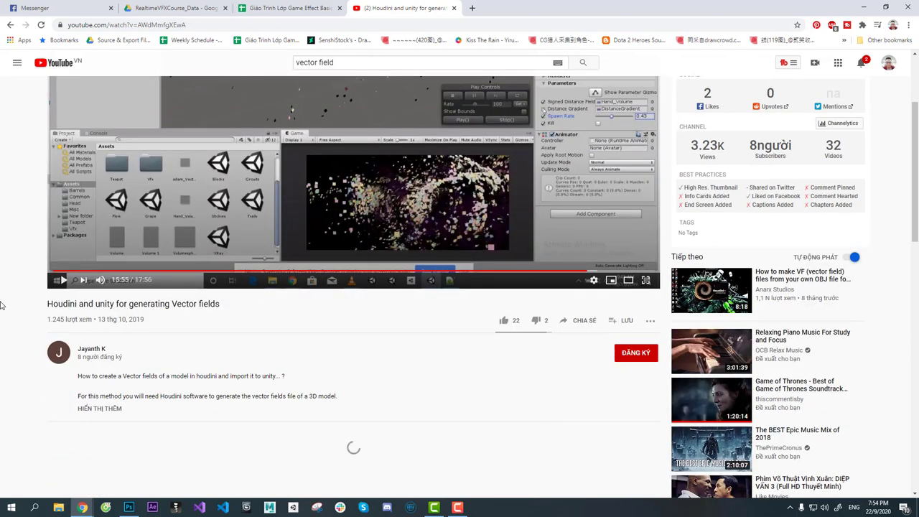
scroll(21, 321, down, 1)
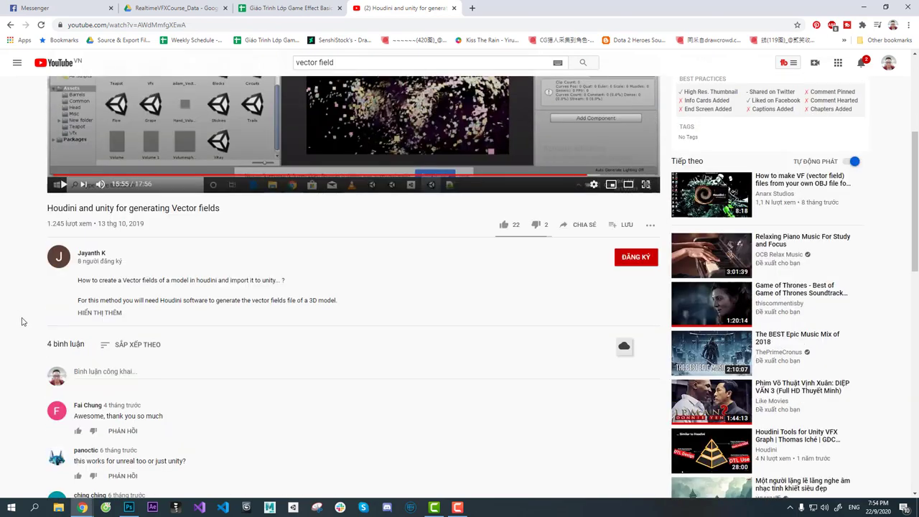
scroll(21, 321, down, 2)
scroll(21, 322, down, 2)
scroll(22, 322, down, 1)
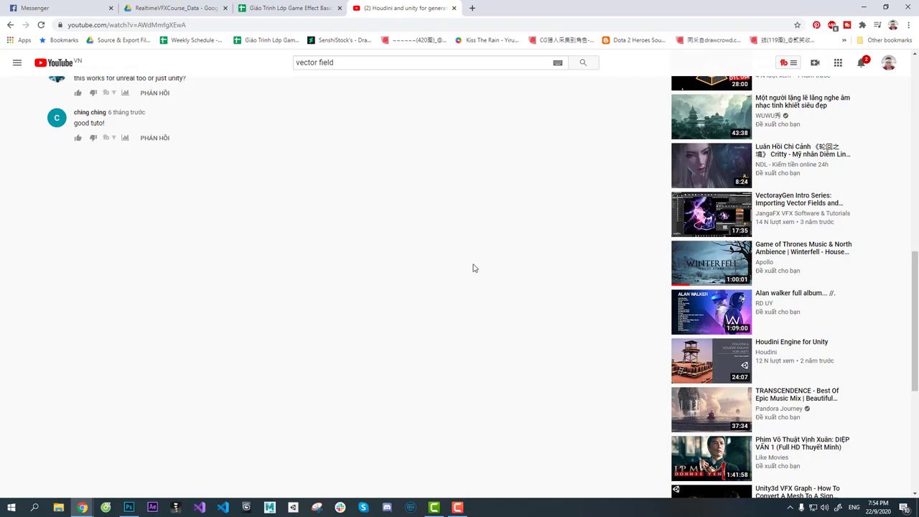
scroll(466, 303, down, 1)
scroll(468, 305, down, 1)
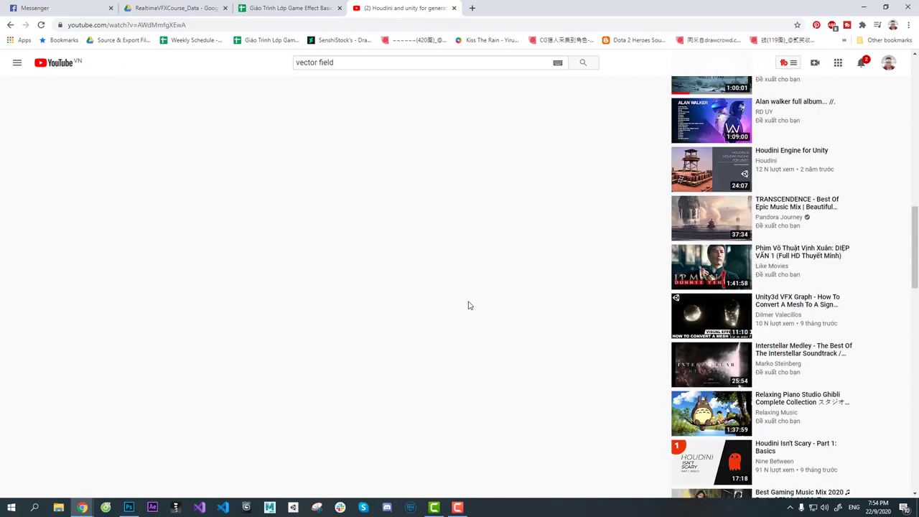
scroll(499, 309, down, 1)
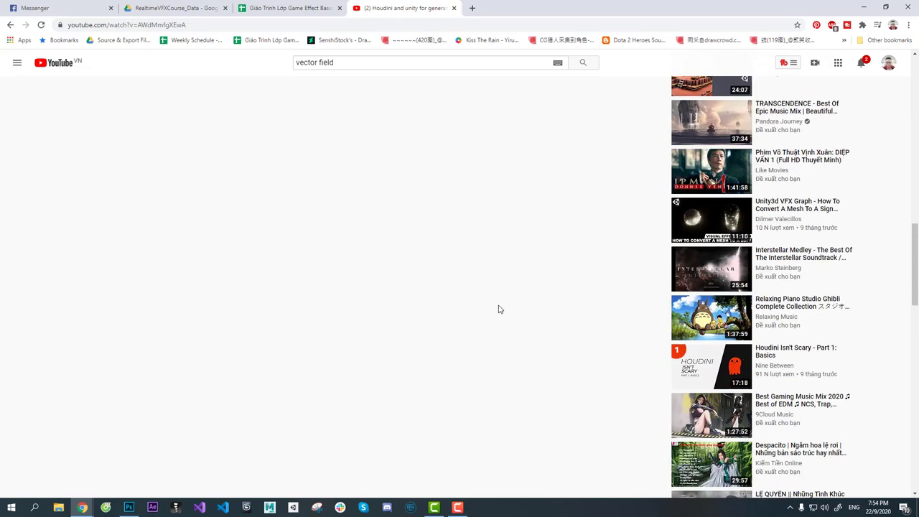
scroll(499, 309, down, 2)
scroll(499, 309, down, 2)
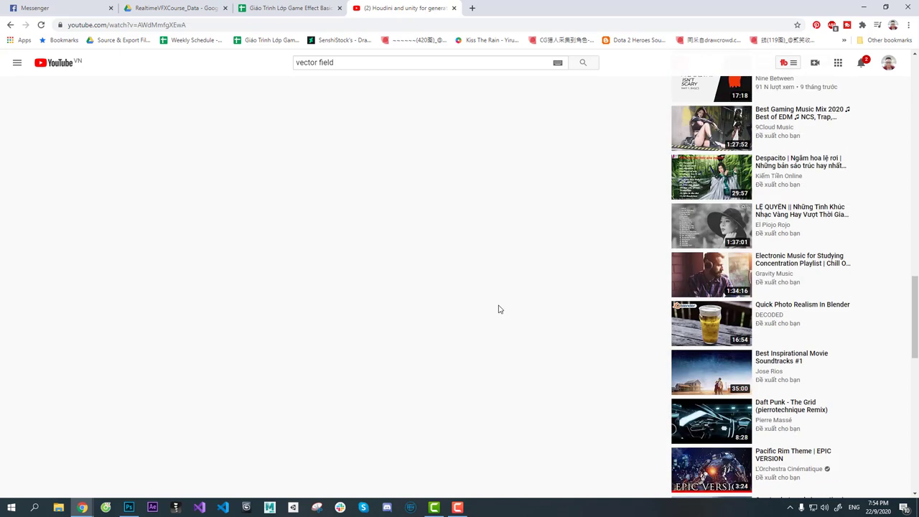
scroll(500, 309, down, 2)
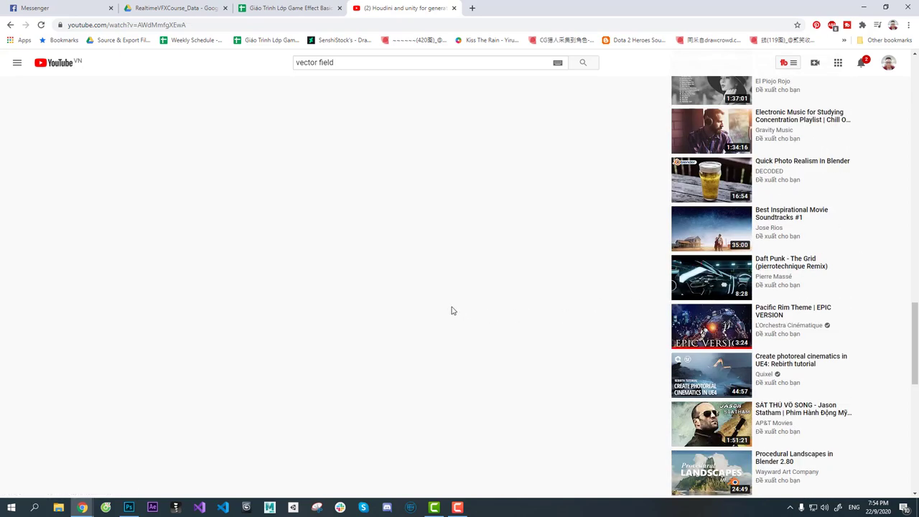
scroll(451, 310, down, 3)
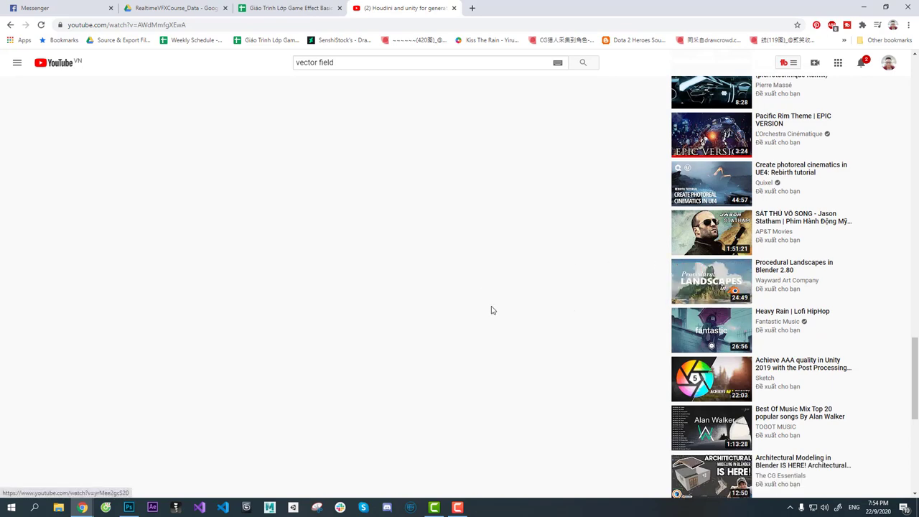
scroll(502, 320, down, 2)
scroll(502, 320, down, 2)
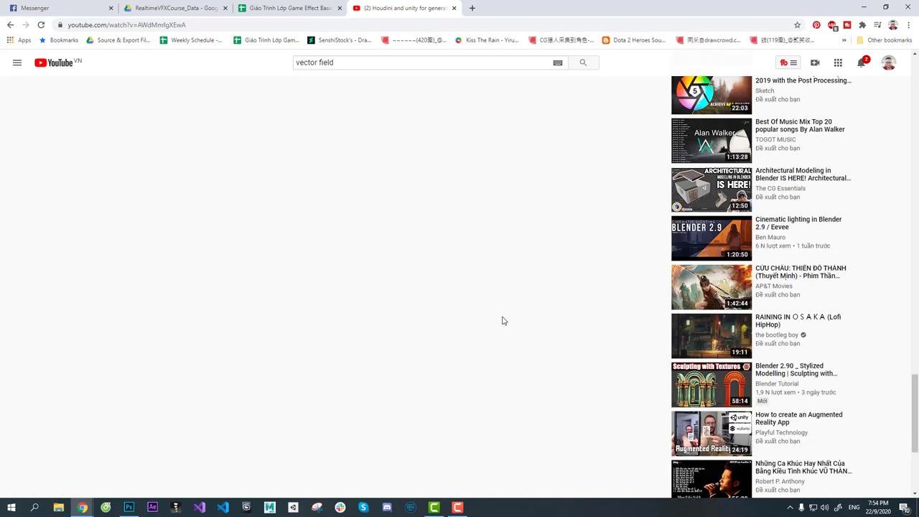
scroll(495, 320, down, 1)
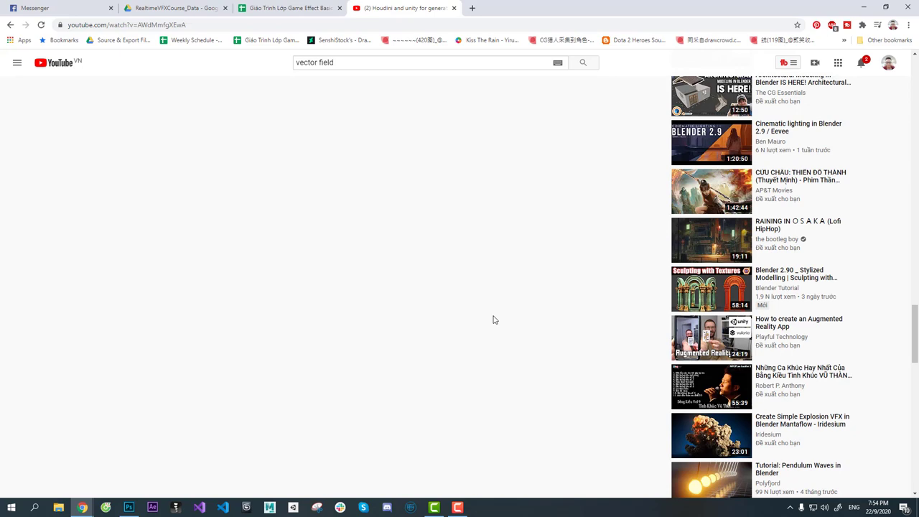
scroll(493, 320, down, 1)
scroll(493, 320, down, 1)
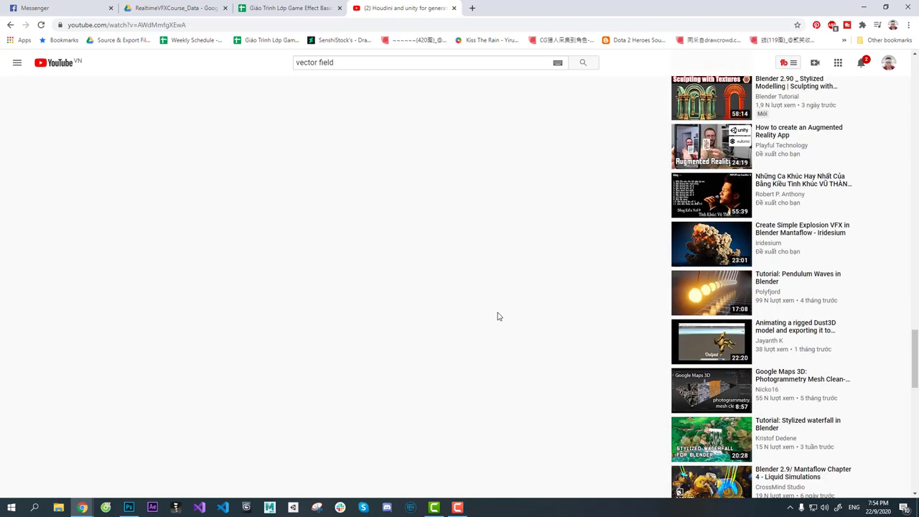
scroll(498, 316, down, 2)
scroll(499, 316, down, 1)
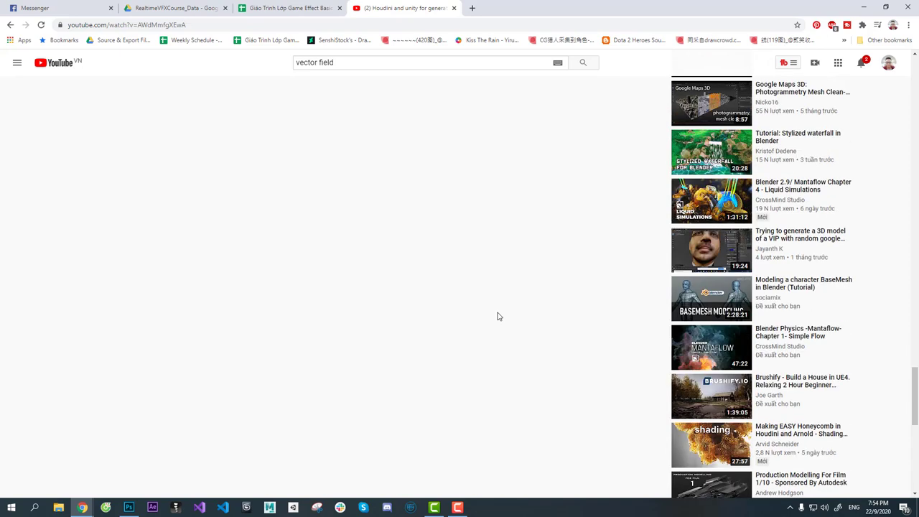
scroll(498, 316, down, 2)
scroll(496, 315, down, 2)
scroll(497, 313, down, 2)
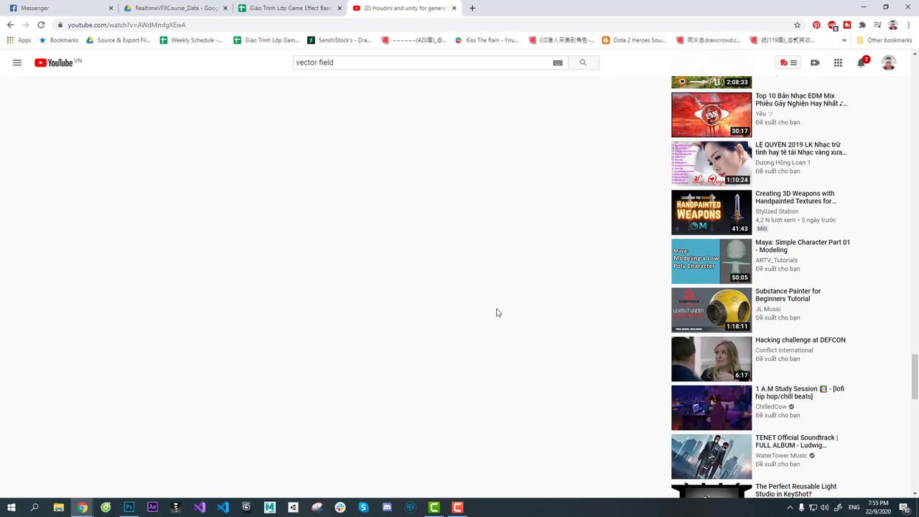
- Search Google for 'vector field unity' in a new tab and show the image results
click(472, 8)
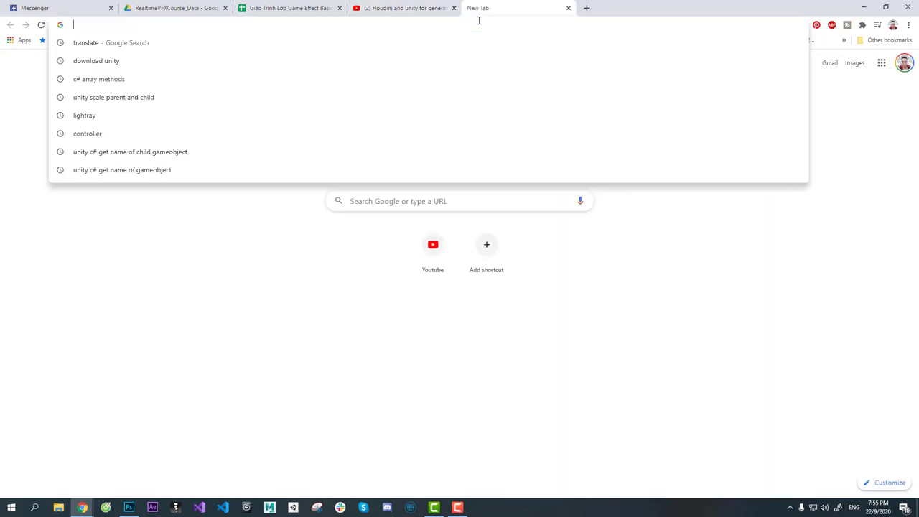
text(vec)
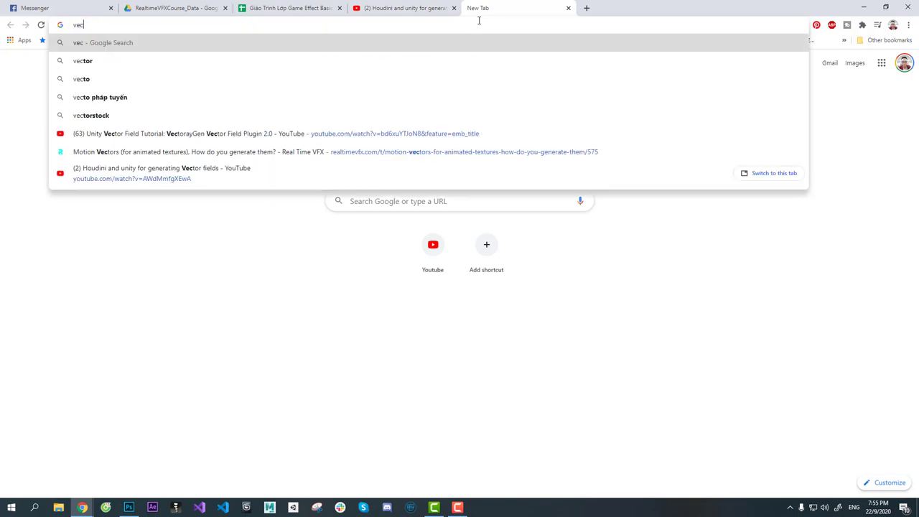
text(tor field )
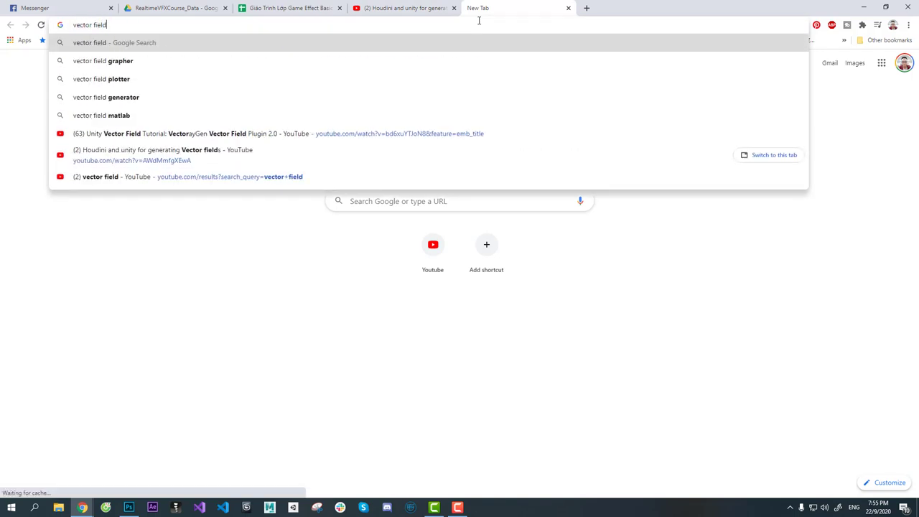
text(unity)
key(Return)
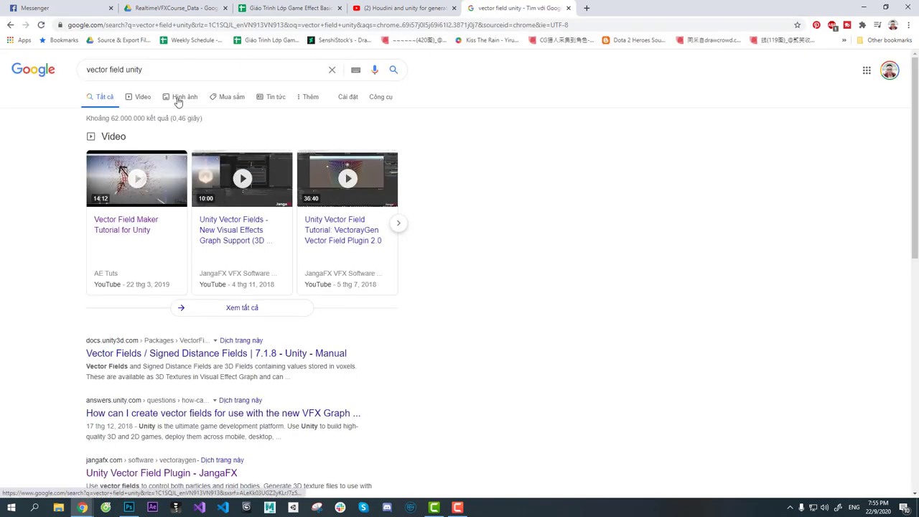
click(176, 99)
mouse_move(231, 183)
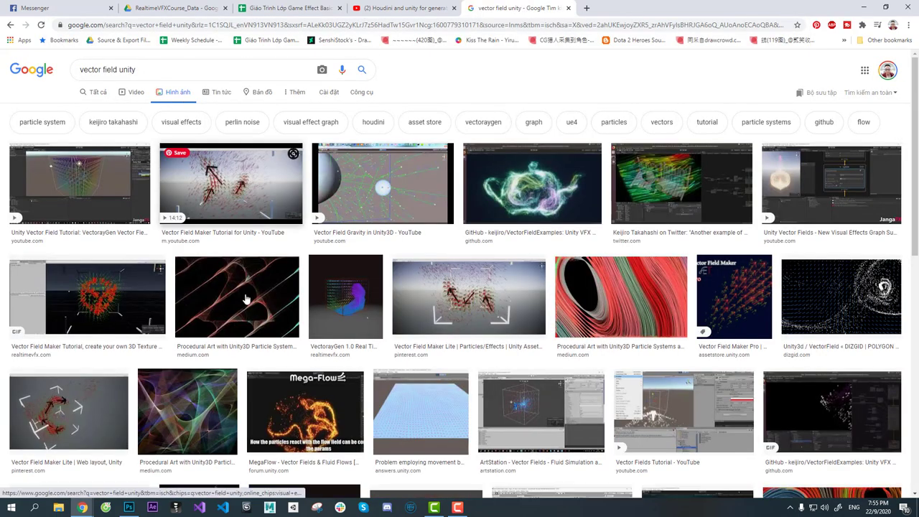
- Preview the Vector Field Maker Tutorial image, add red annotations, then preview VectorayGen 1.0
click(221, 181)
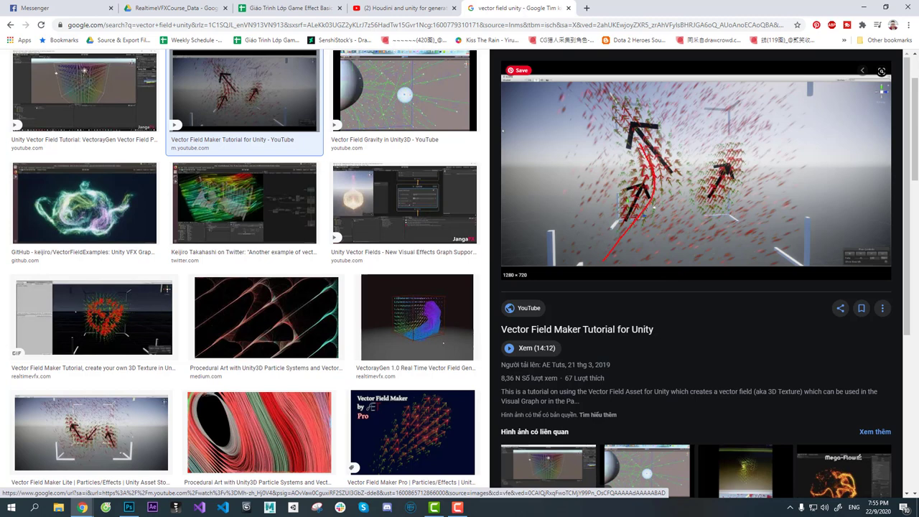
drag(576, 99, 591, 108)
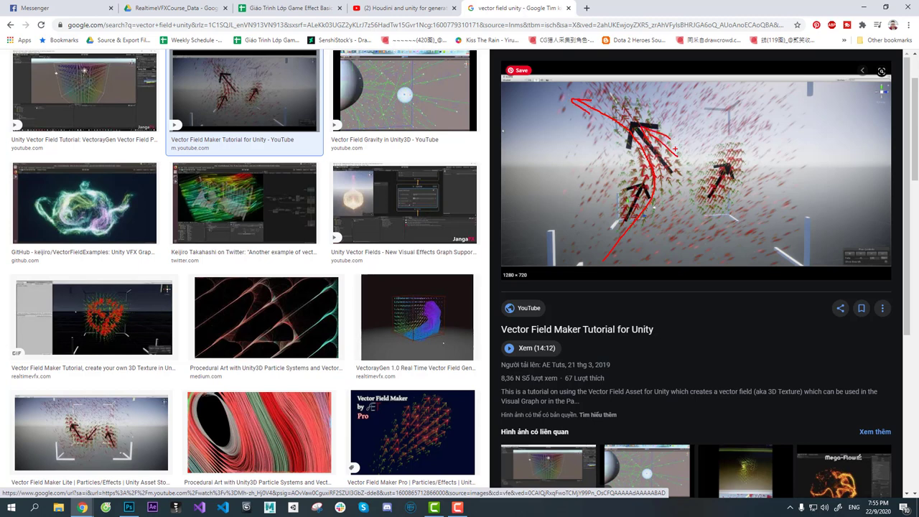
drag(526, 178, 567, 166)
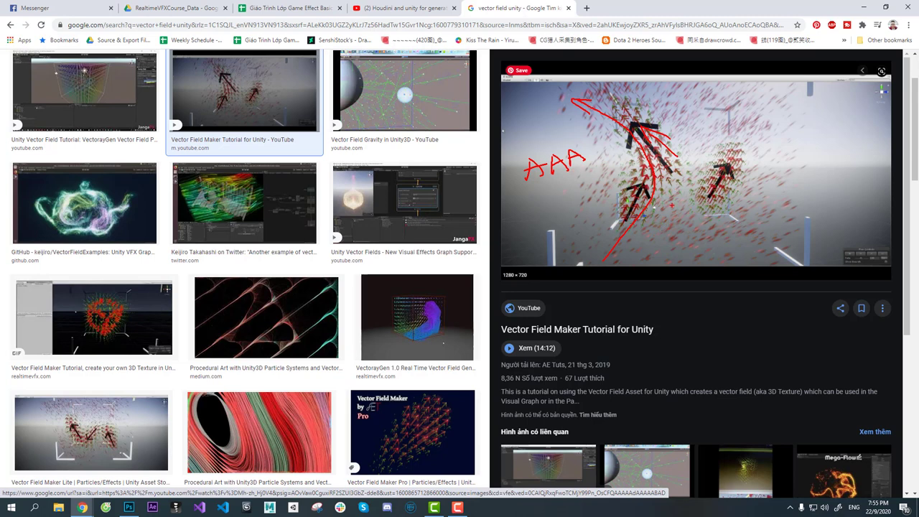
mouse_move(687, 198)
mouse_down()
mouse_move(696, 212)
mouse_move(699, 200)
mouse_up()
click(420, 326)
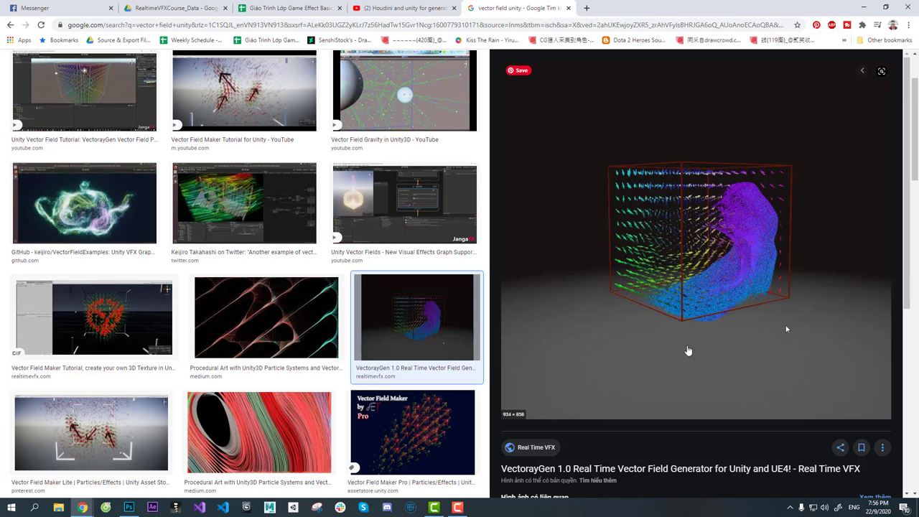
mouse_move(259, 432)
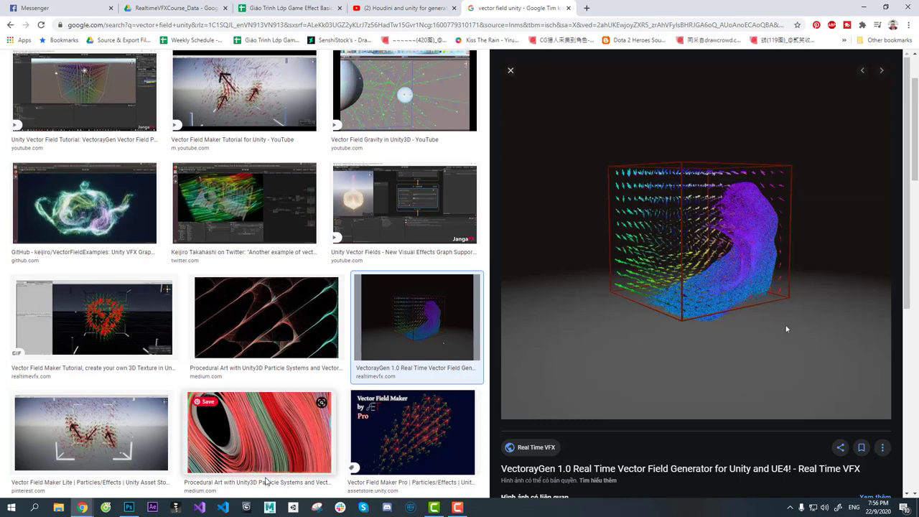
- In Photoshop, hide the math video layer and the SKILLS PRACTICE group
click(129, 507)
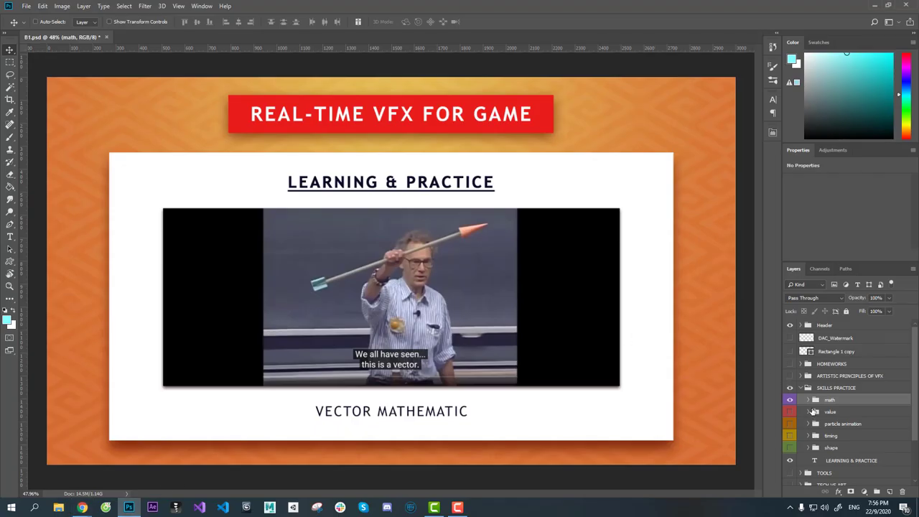
click(789, 400)
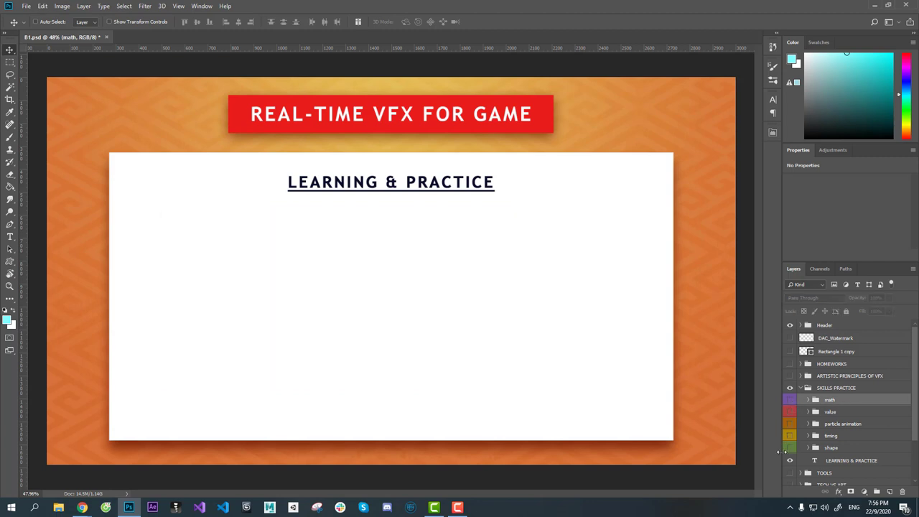
click(789, 447)
click(802, 390)
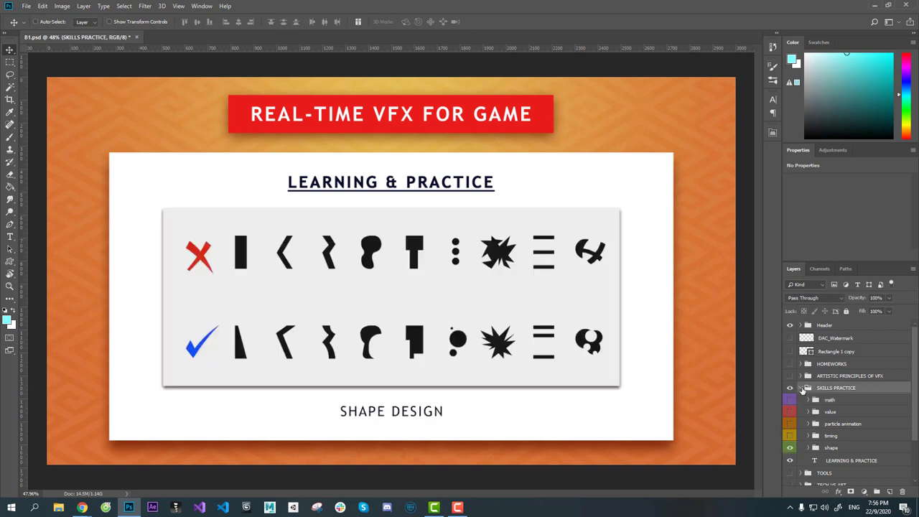
click(801, 387)
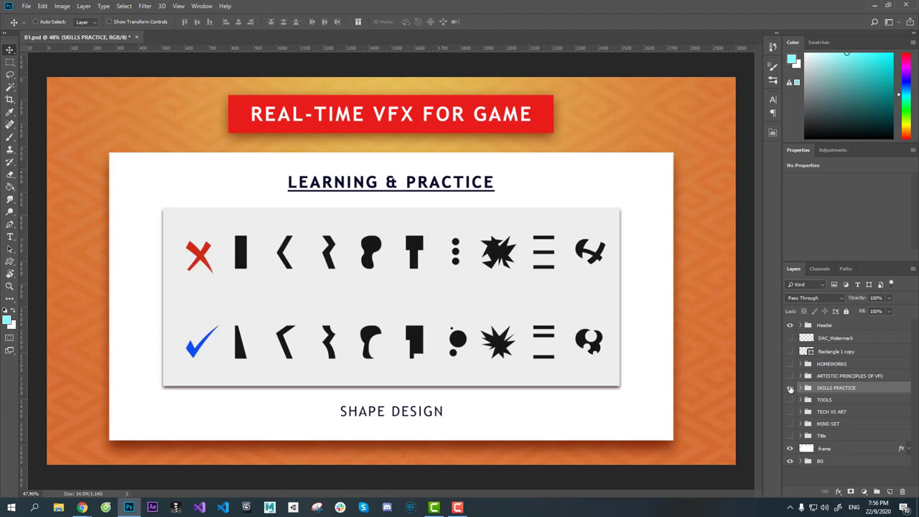
click(790, 388)
- Show the ARTISTIC PRINCIPLES OF VFX group and select its GDC layer
click(844, 376)
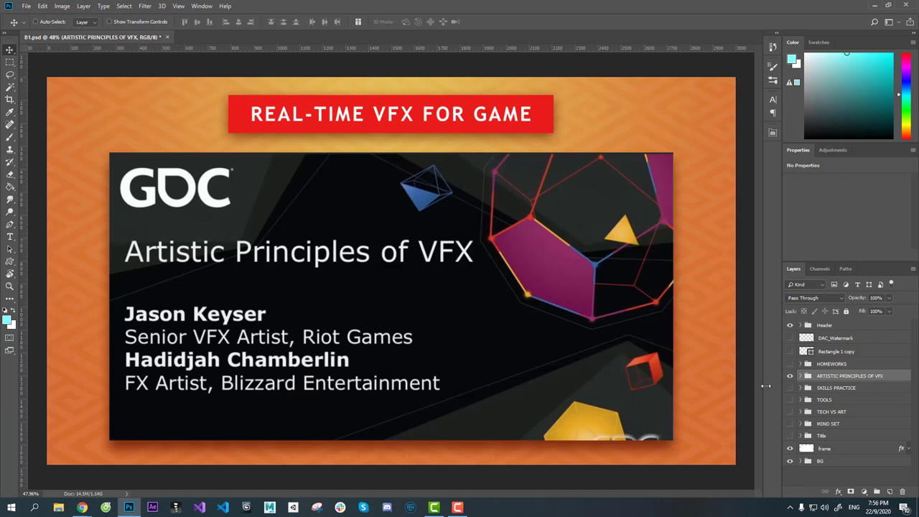
click(800, 376)
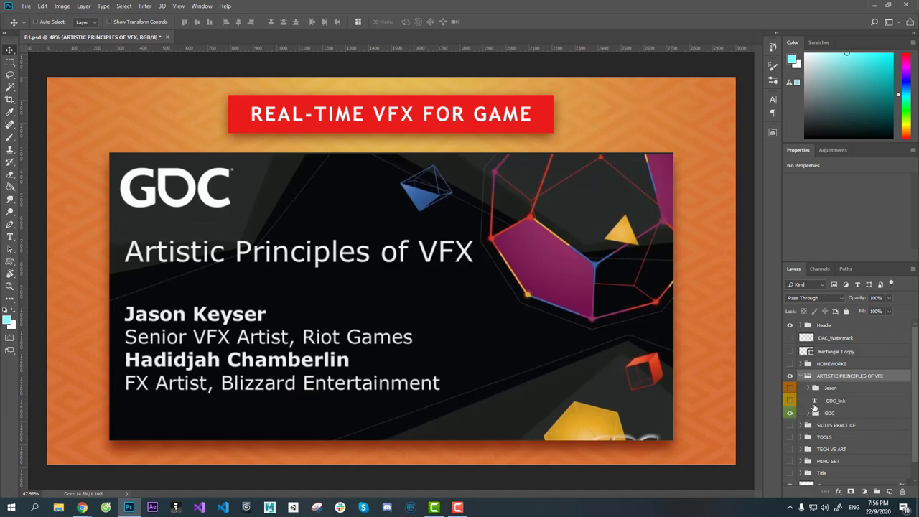
click(823, 412)
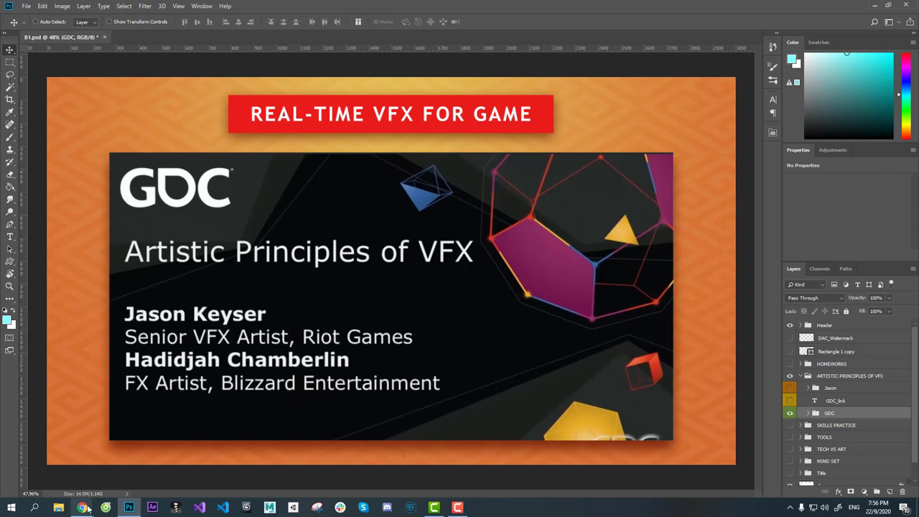
mouse_move(82, 507)
click(51, 467)
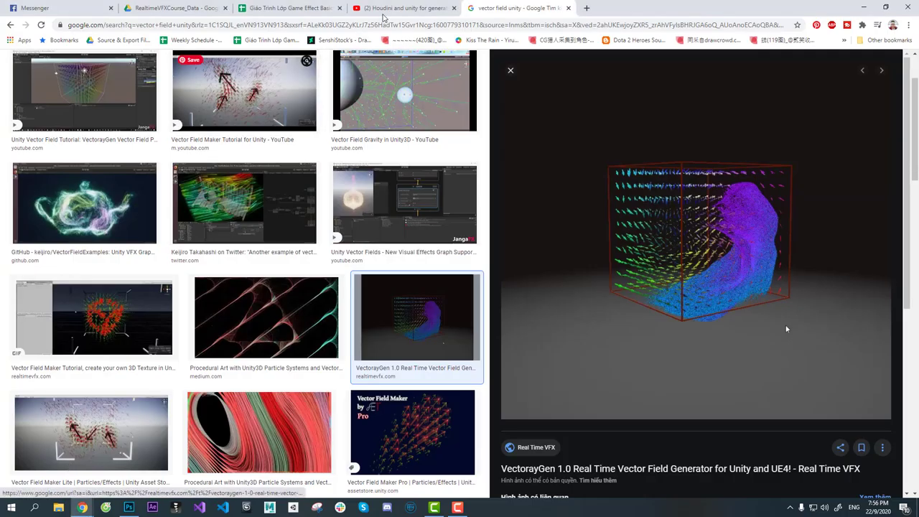
- Close the vector field unity image search tab and return to YouTube
click(396, 7)
click(340, 63)
key(ctrl+a)
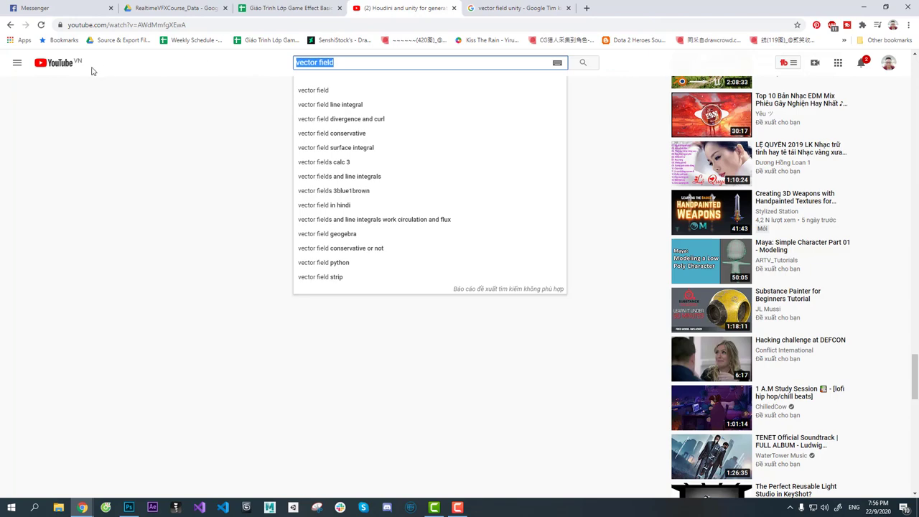
click(58, 68)
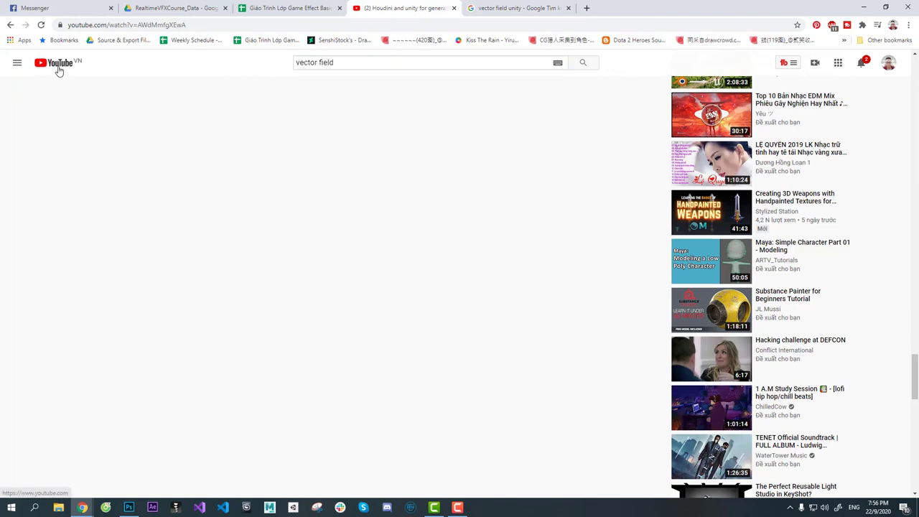
click(568, 8)
- Search YouTube for the GDC speaker's name followed by 'gdc'
click(365, 63)
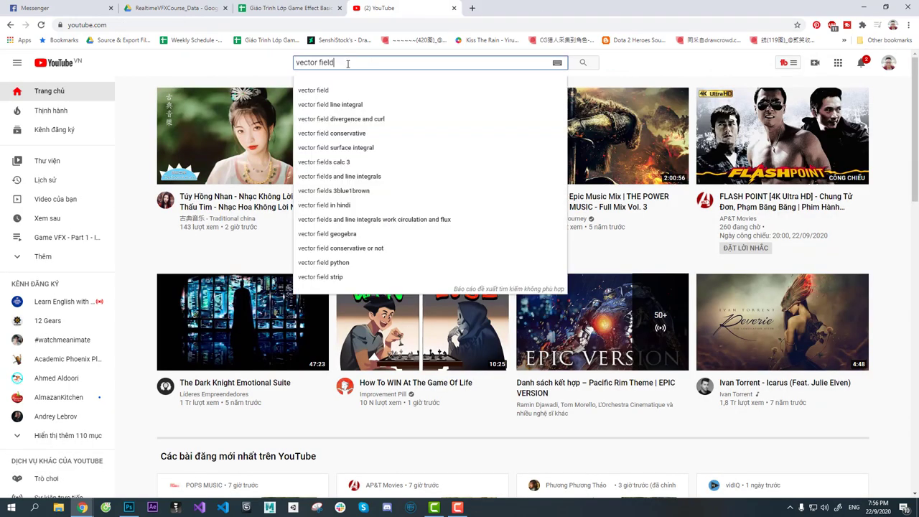
drag(345, 63, 279, 60)
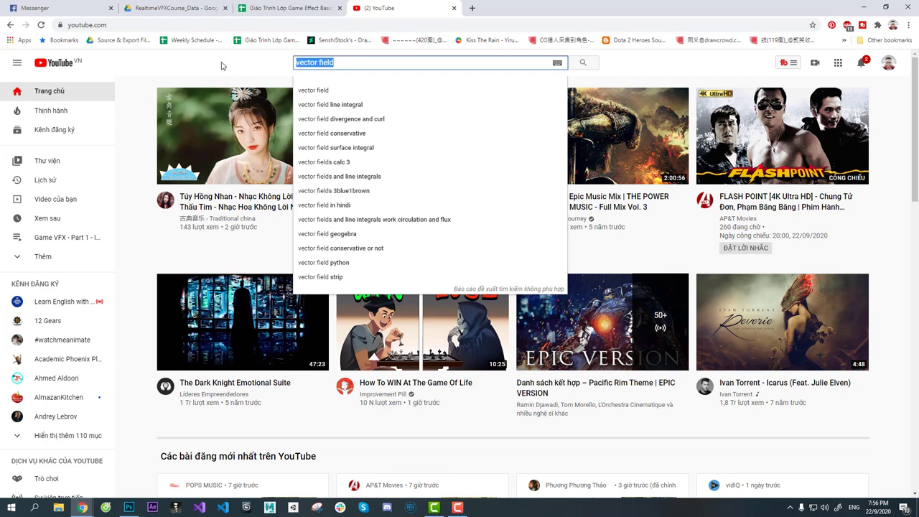
text(Ja)
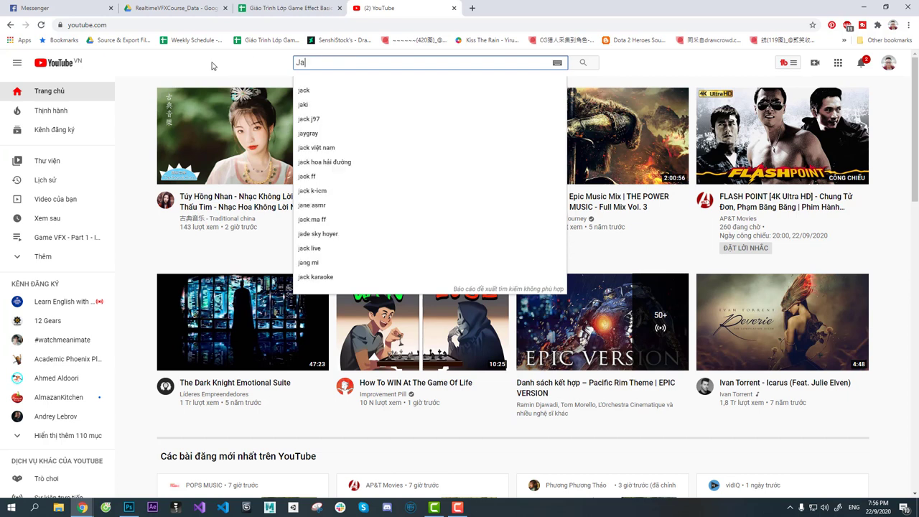
text(son Ke)
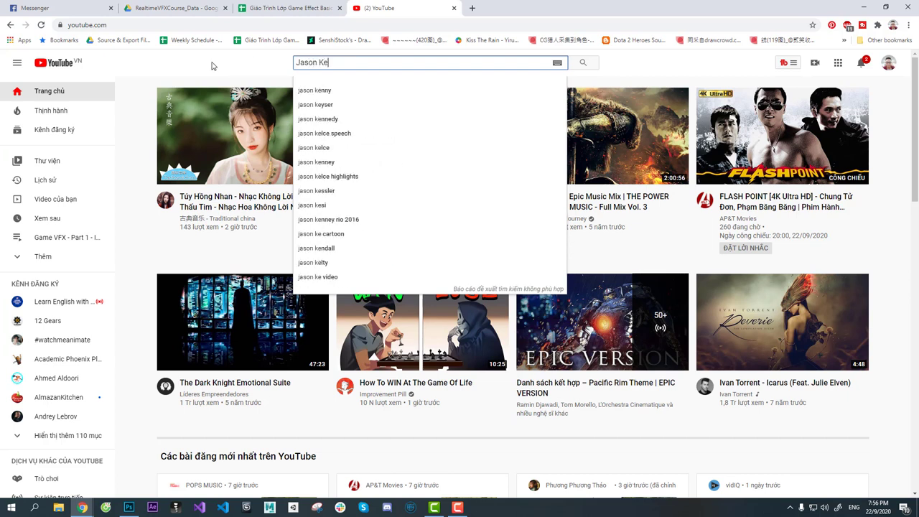
key(Down)
key(Down)
text(g)
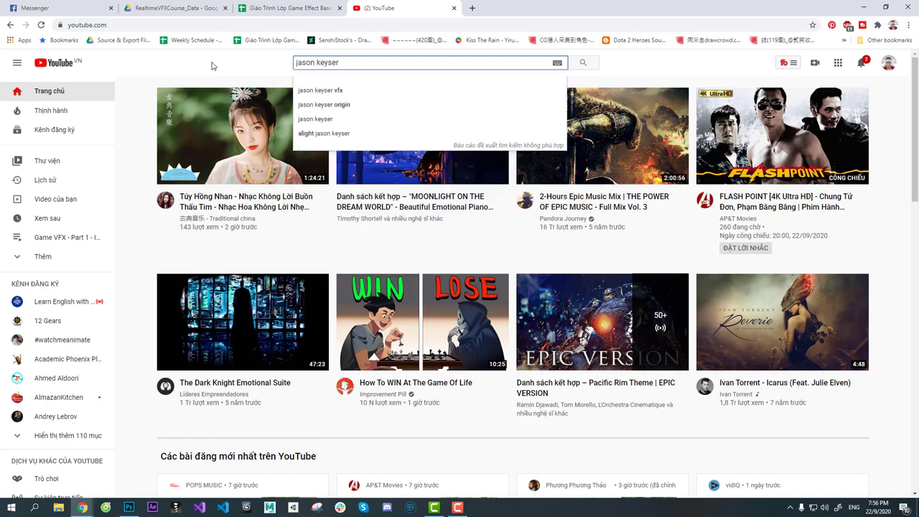
text(dc)
key(Return)
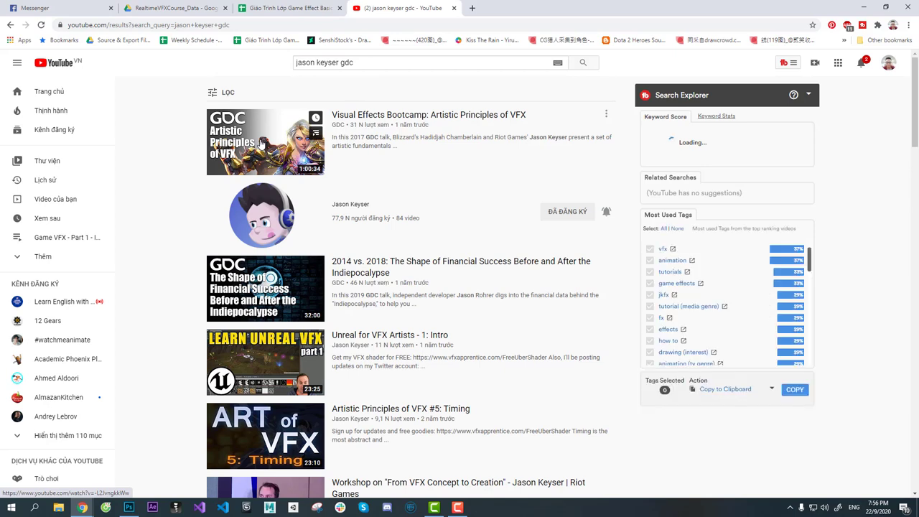
- Open the Visual Effects Bootcamp talk, skim to 12:56, rewind to 0:00 and select its URL
click(258, 147)
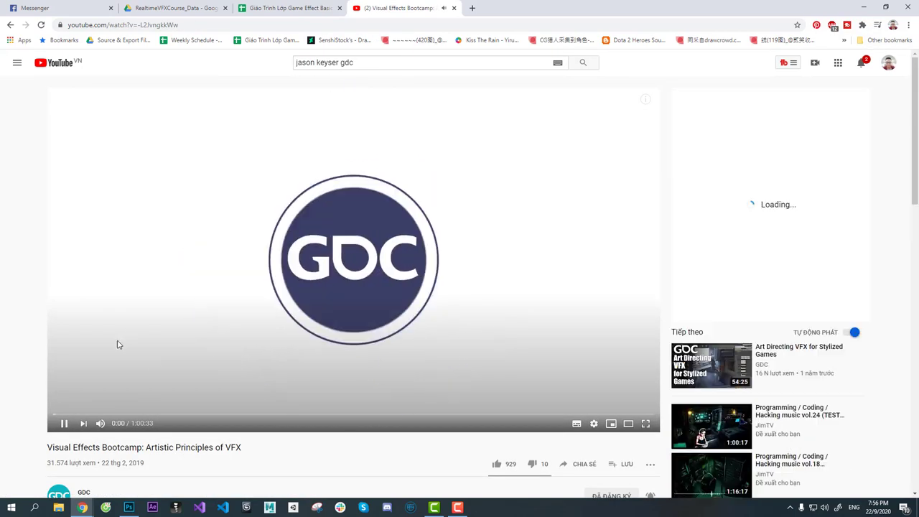
click(64, 423)
mouse_move(89, 415)
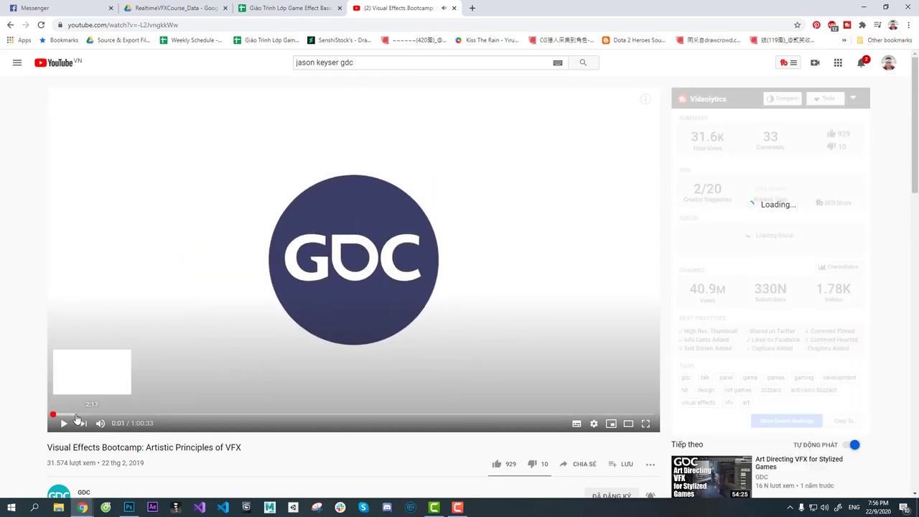
click(75, 415)
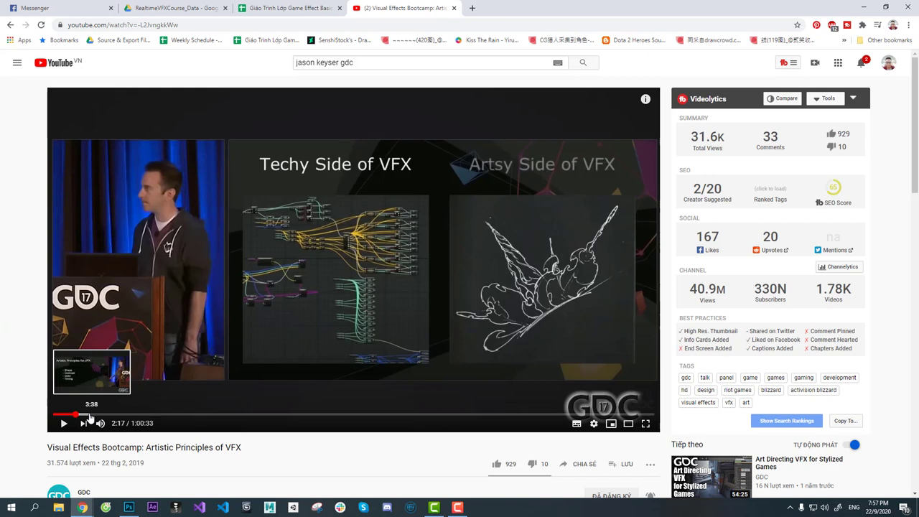
click(86, 415)
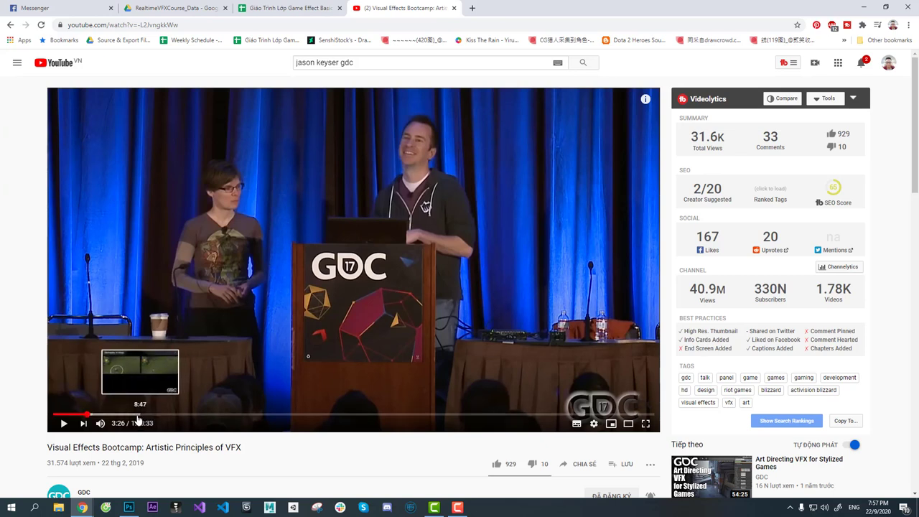
mouse_move(135, 415)
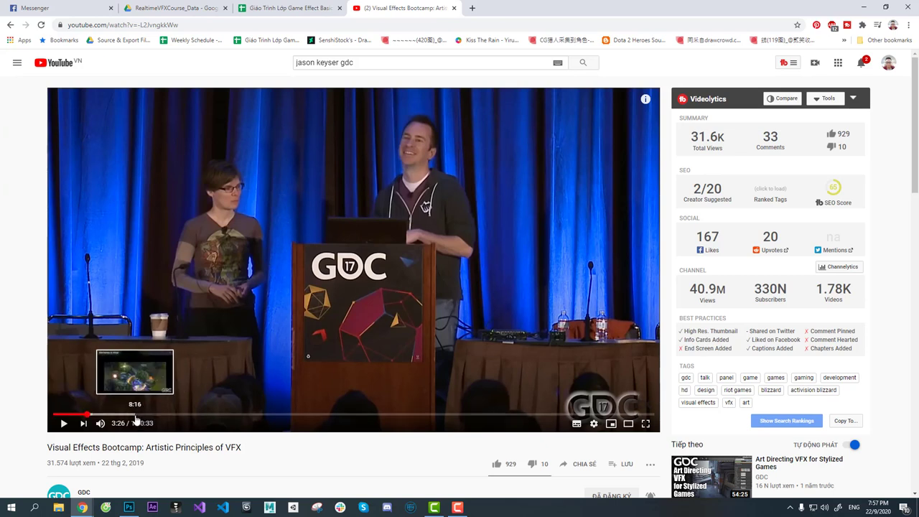
click(135, 416)
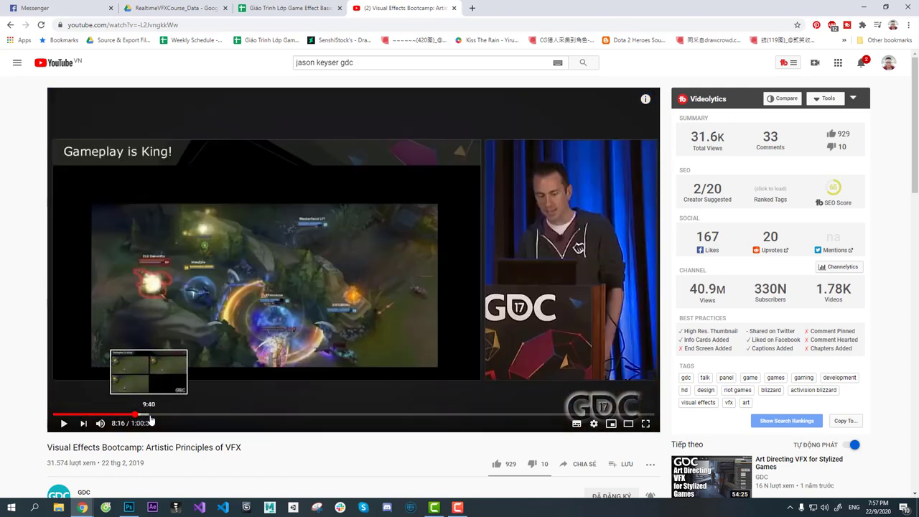
click(150, 417)
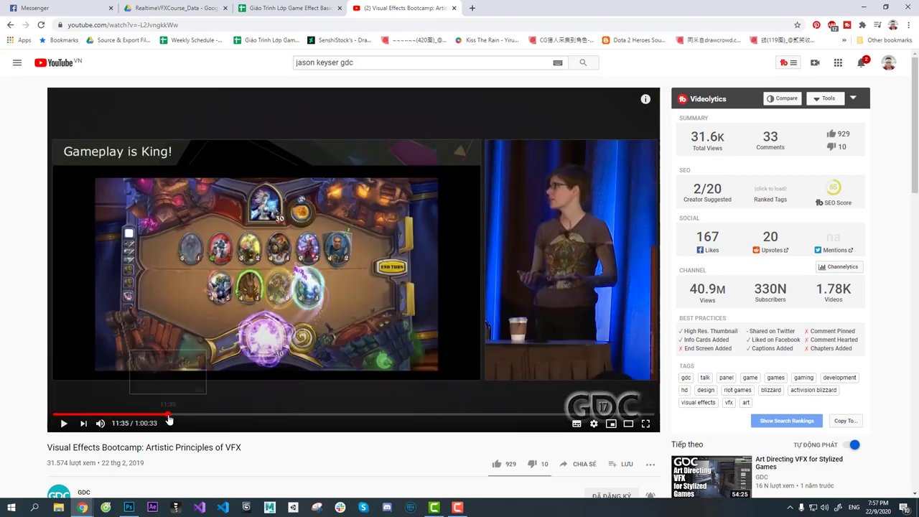
click(169, 416)
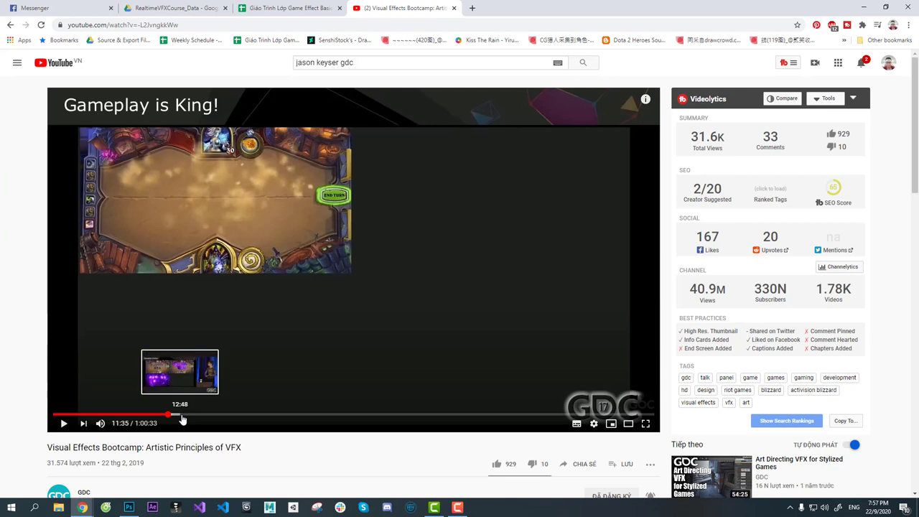
click(182, 416)
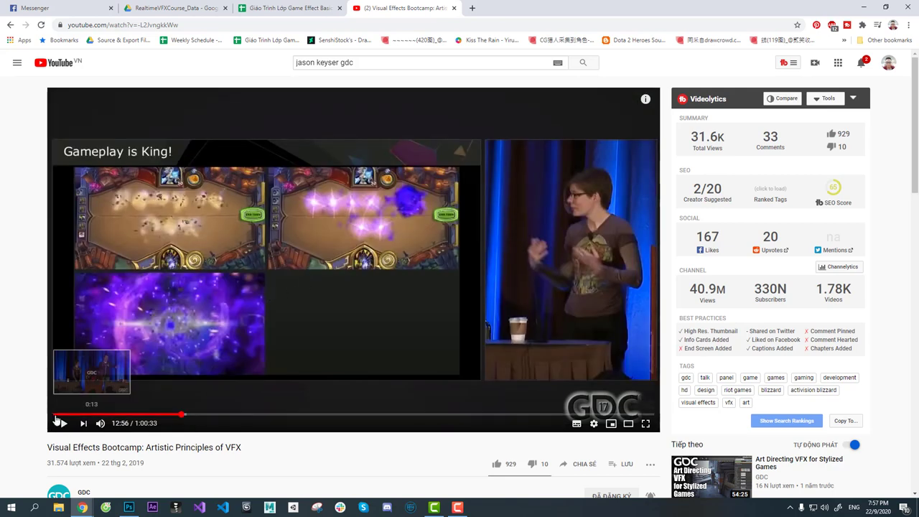
click(54, 414)
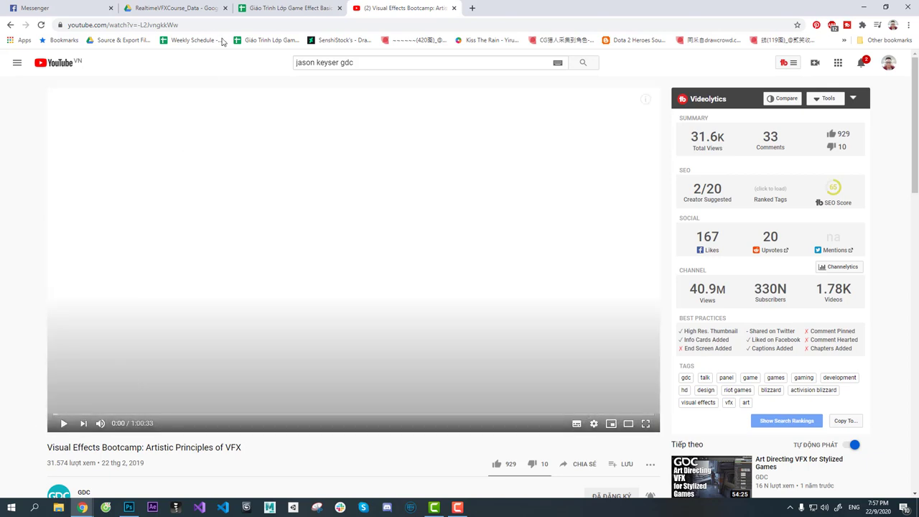
click(211, 25)
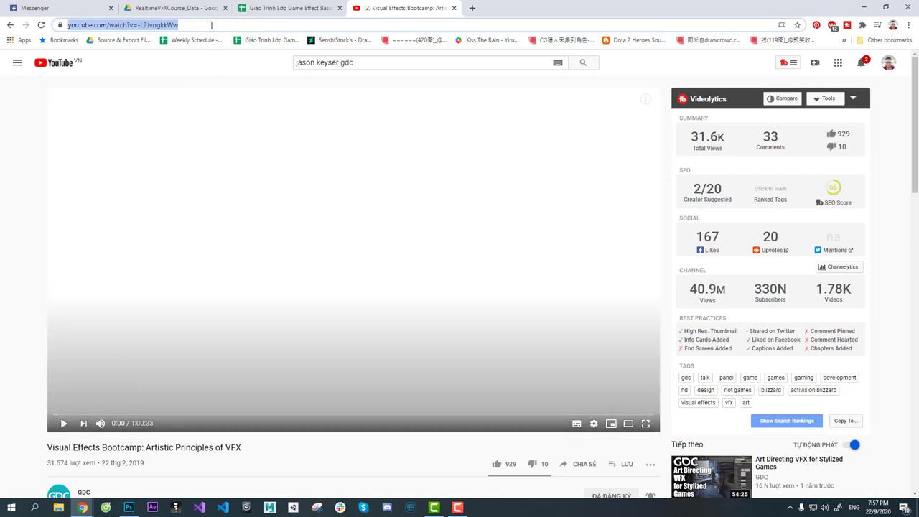
- Paste and send the talk's link in the Game Fx #9 - 2020 chat, then return to YouTube
click(63, 9)
click(434, 481)
text(https://www.youtube.com/watch?v=-L2JvngkkWw)
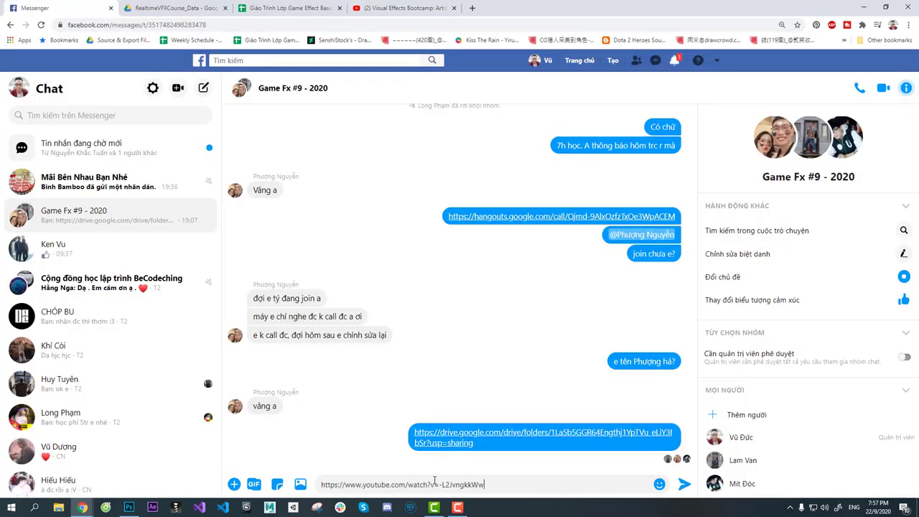
key(Return)
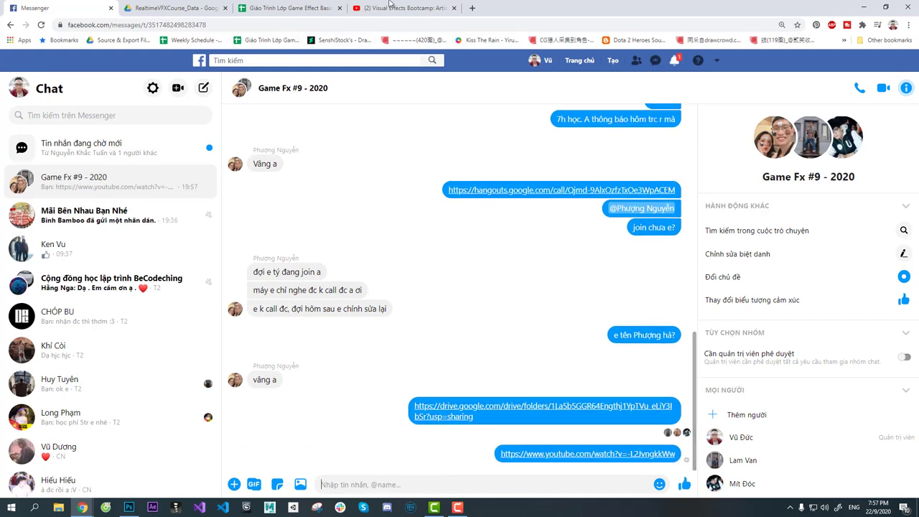
click(390, 8)
drag(367, 63, 265, 68)
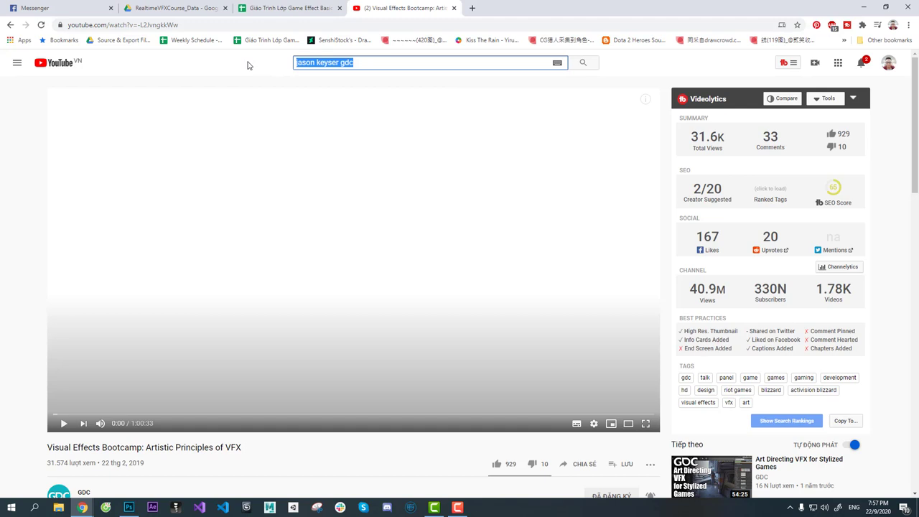
- Search YouTube for 'vfx diablo 3', open The VFX of Diablo talk and rewind it to 0:00
key(BackSpace)
text(vfx )
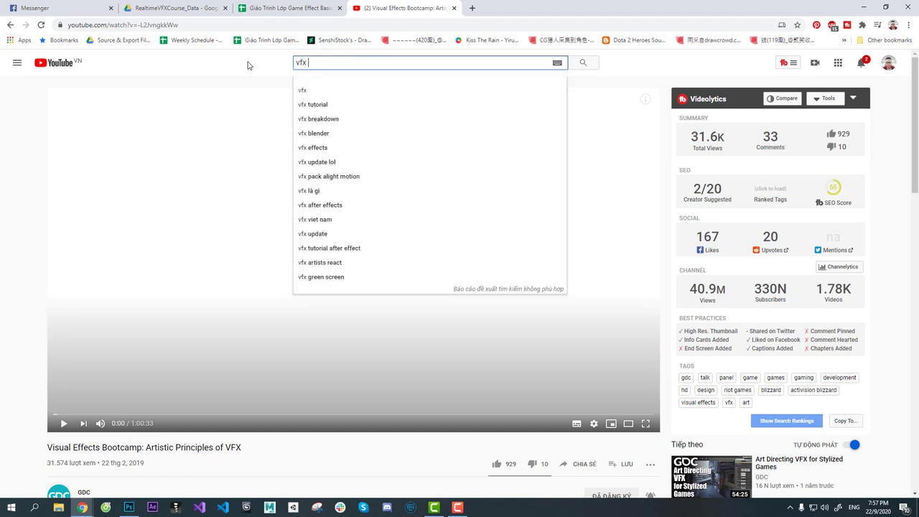
text(diablo 3)
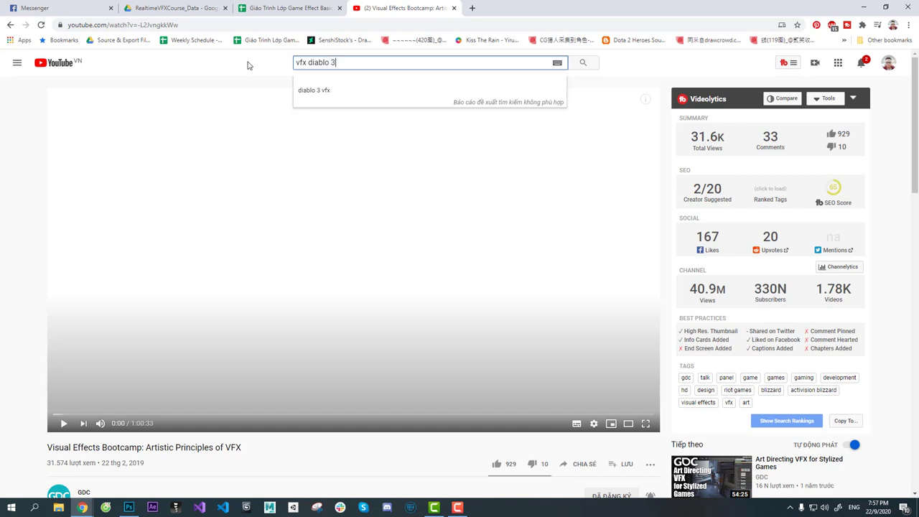
key(Return)
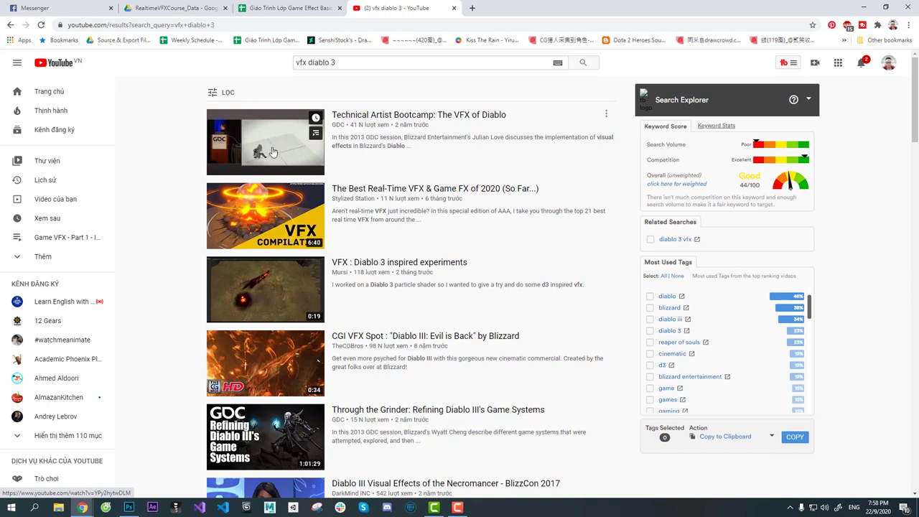
mouse_move(265, 143)
click(262, 148)
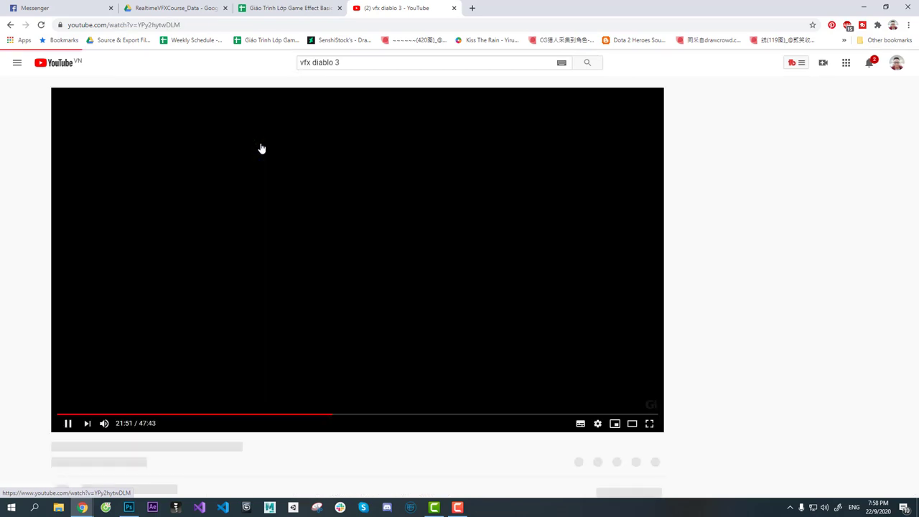
click(255, 317)
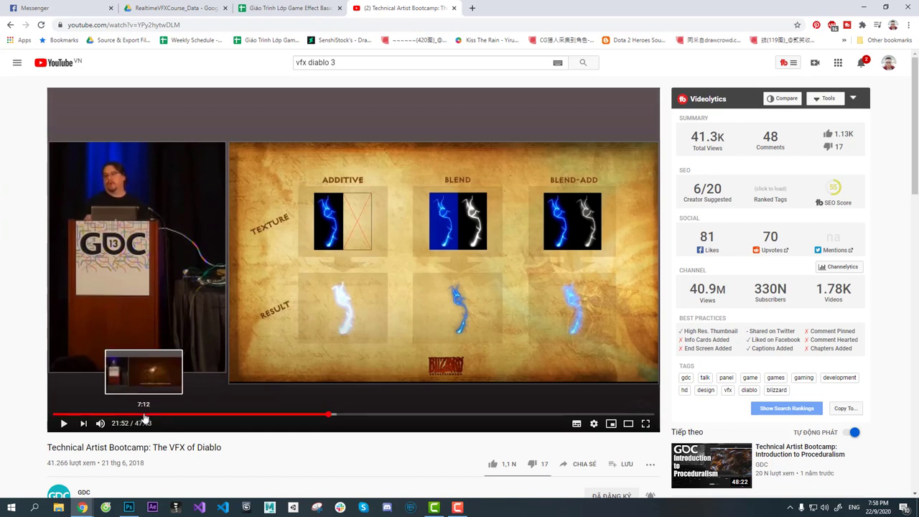
drag(115, 415, 54, 415)
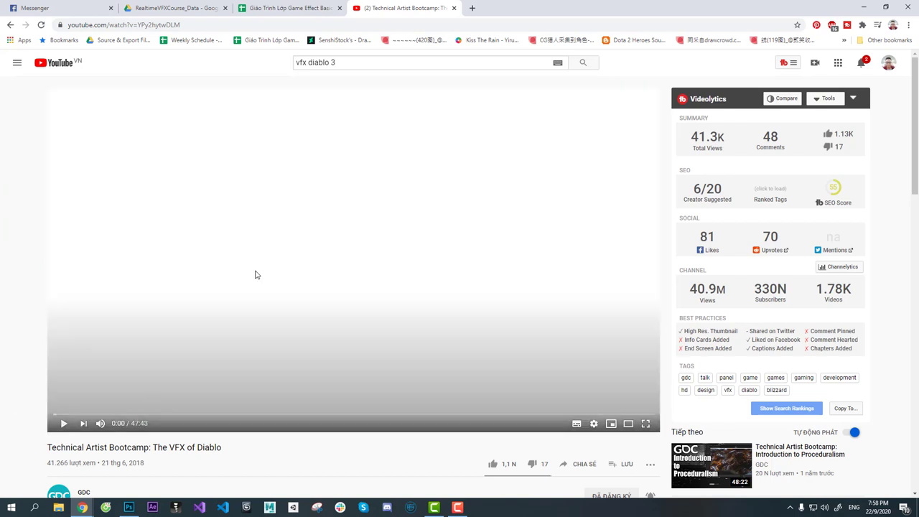
click(205, 25)
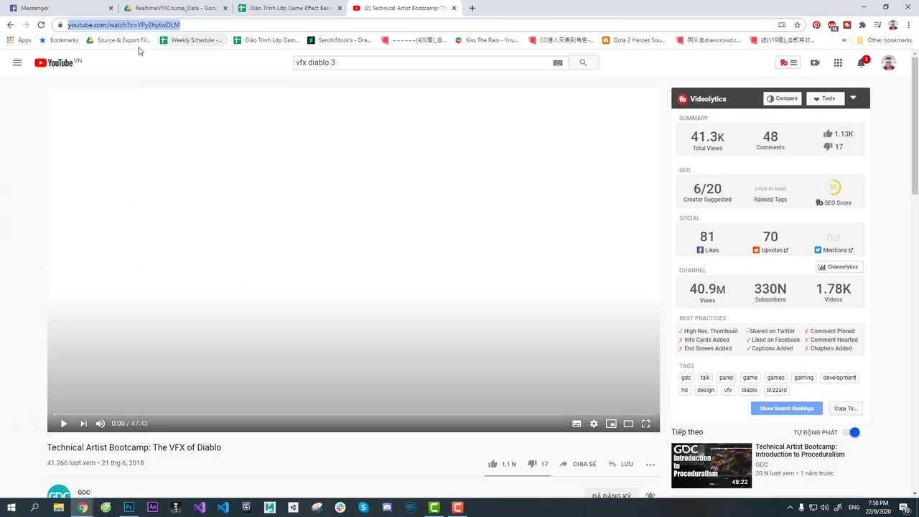
- Post the Diablo talk's link in the Game Fx #9 - 2020 chat and go back to the video
click(59, 9)
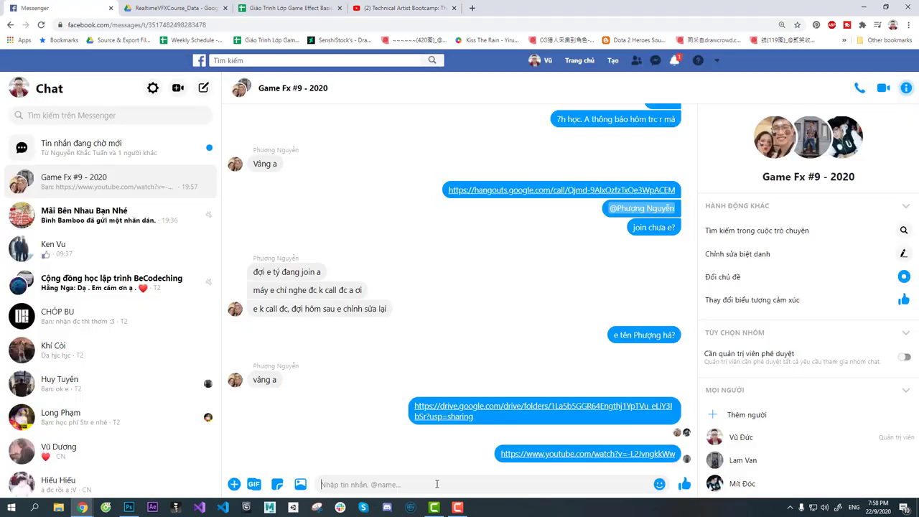
text(https://www.youtube.com/watch?v=YPy2hytwDLM)
key(Return)
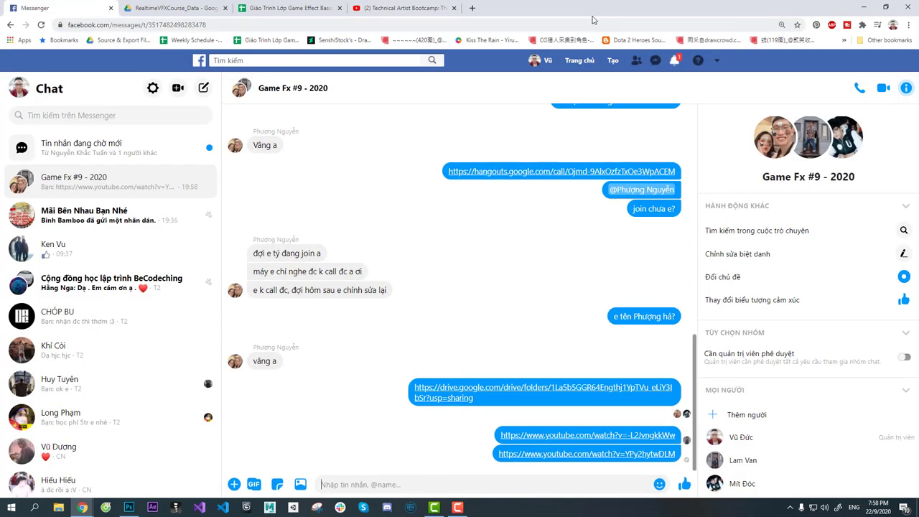
click(675, 61)
click(677, 63)
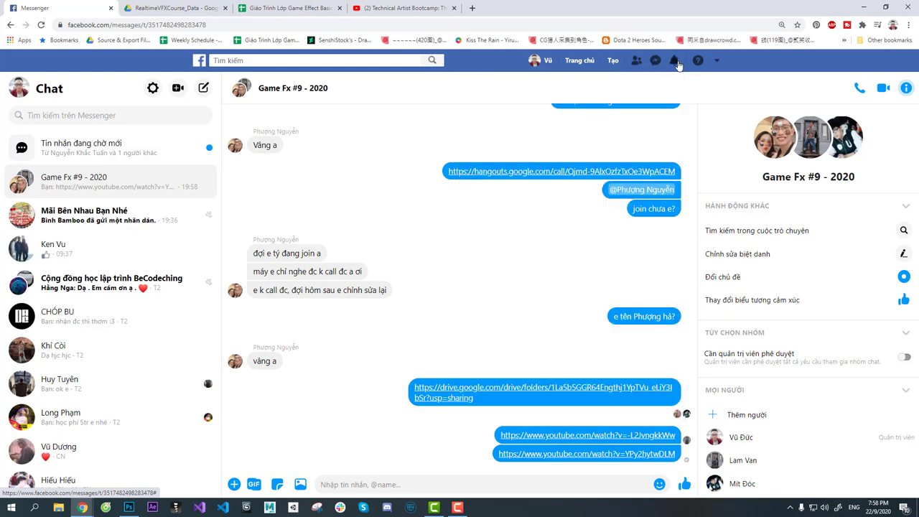
click(423, 7)
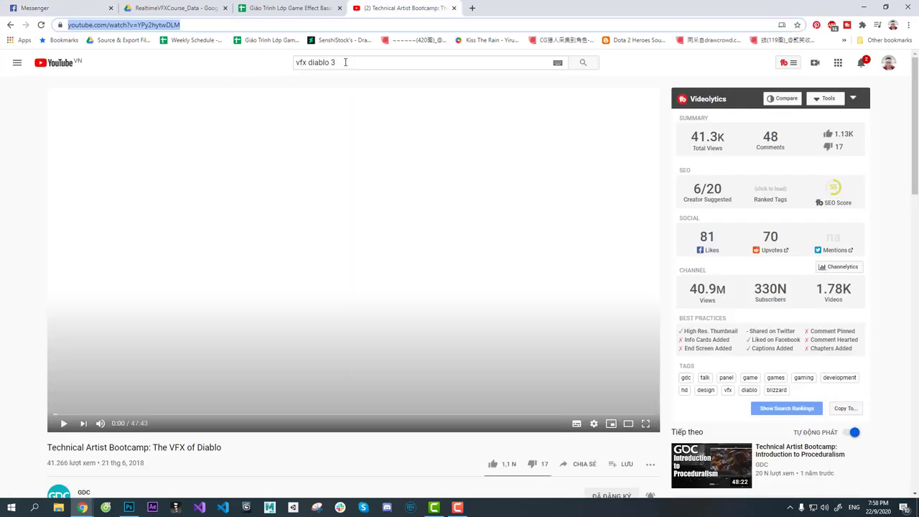
- Replace the YouTube search query with 'riot vfx artist' and run it
drag(345, 62, 251, 60)
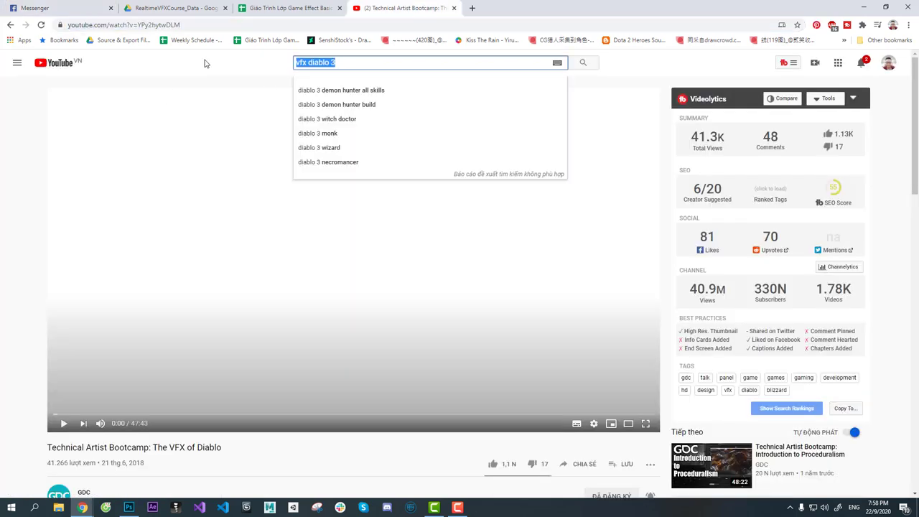
text(riot)
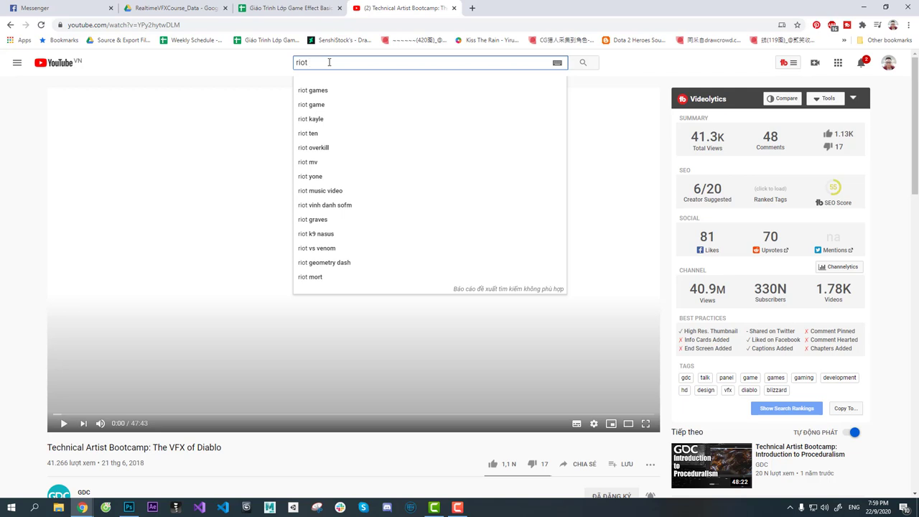
text(v)
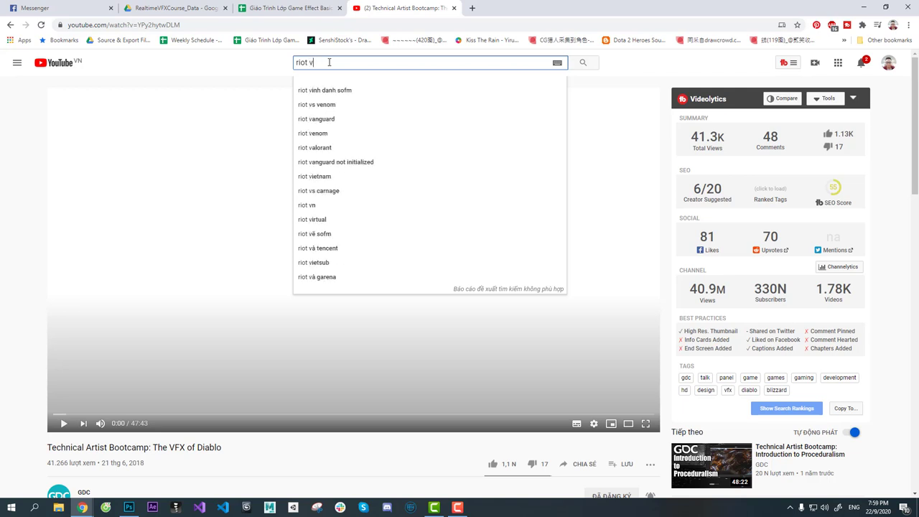
text(fx art)
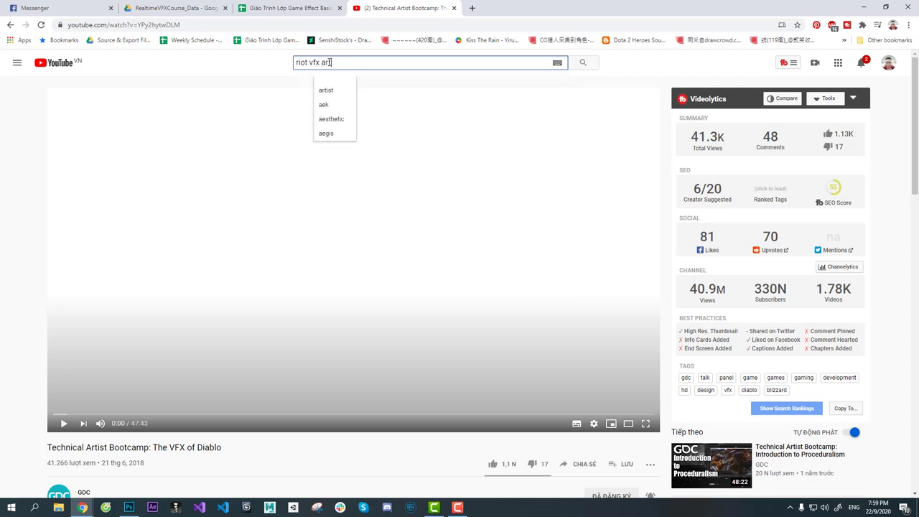
text(ist)
key(Return)
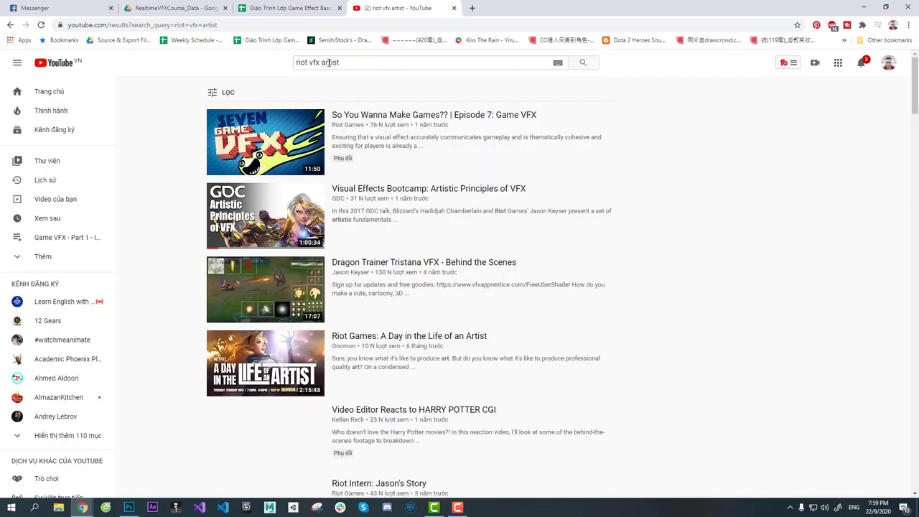
- Open Riot's 'So You Wanna Make Games?? Episode 7: Game VFX' video and pause it at 0:11
click(265, 145)
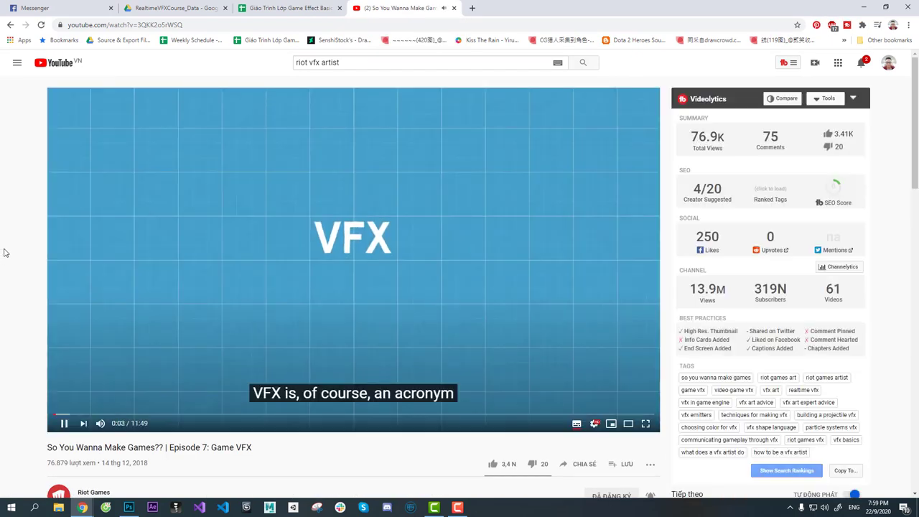
click(193, 25)
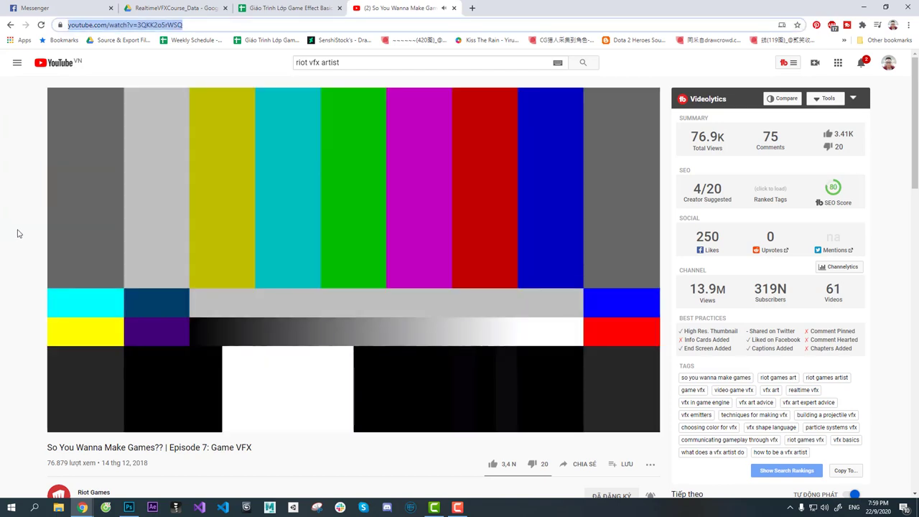
click(17, 234)
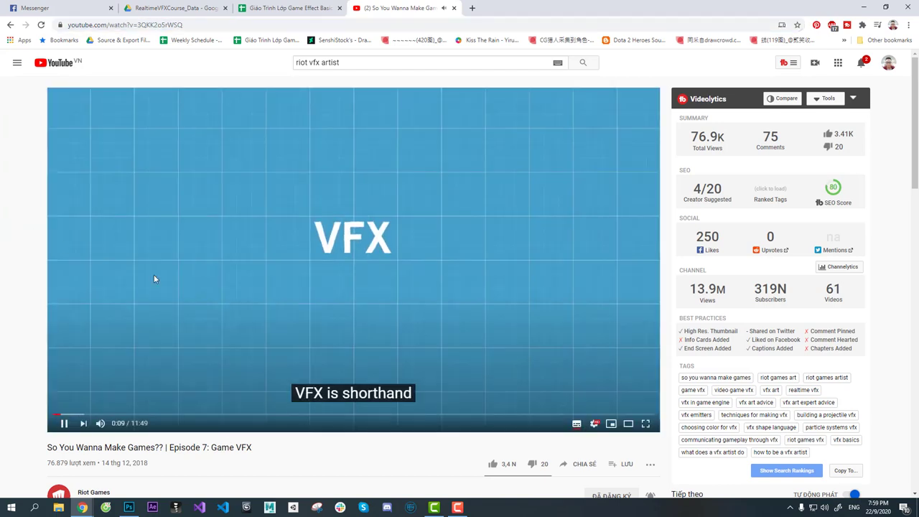
click(167, 289)
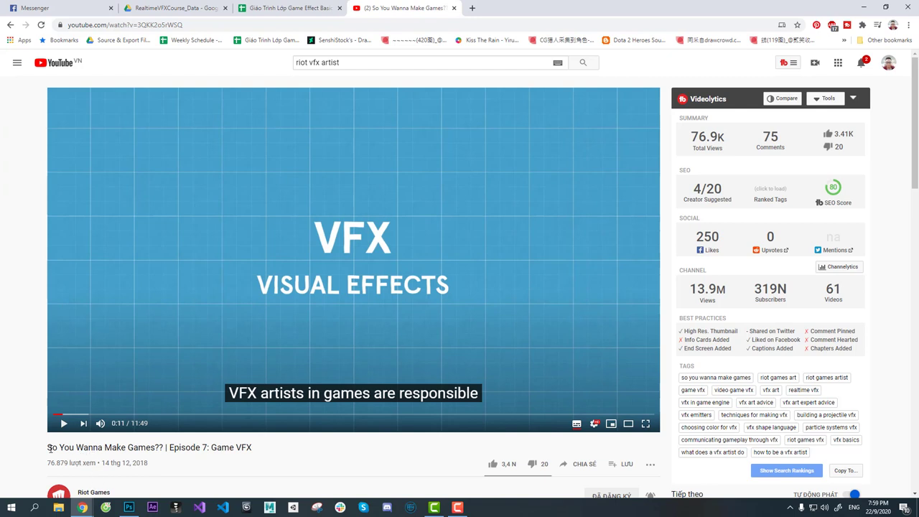
- Copy the Episode 7: Game VFX video link and post it in the Game Fx #9 - 2020 chat
drag(49, 447, 156, 448)
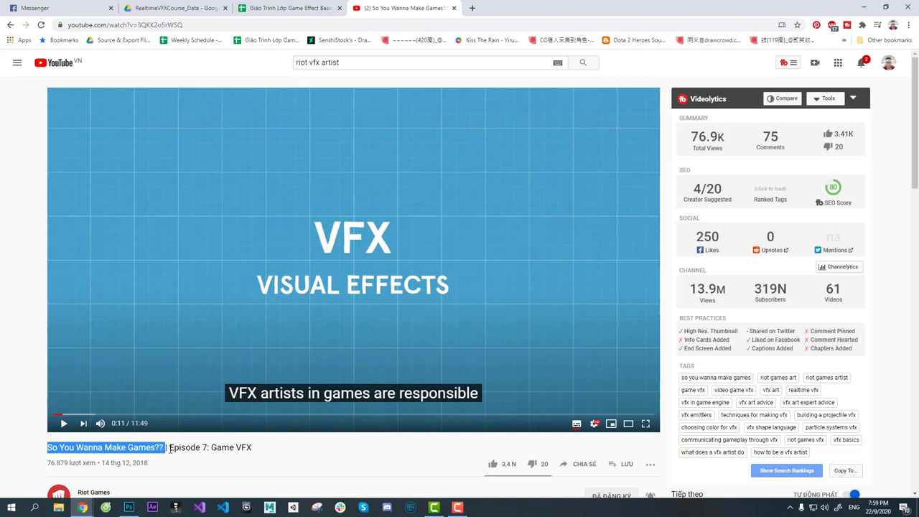
drag(170, 447, 254, 450)
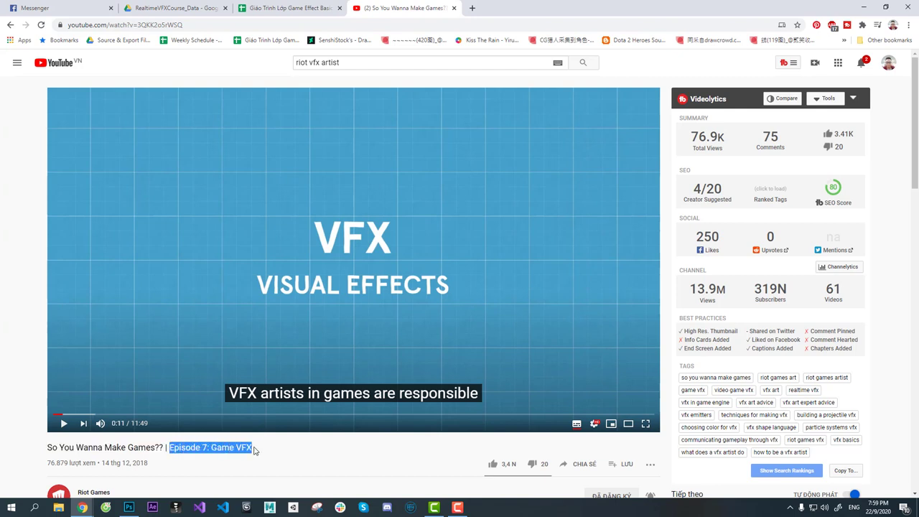
click(261, 451)
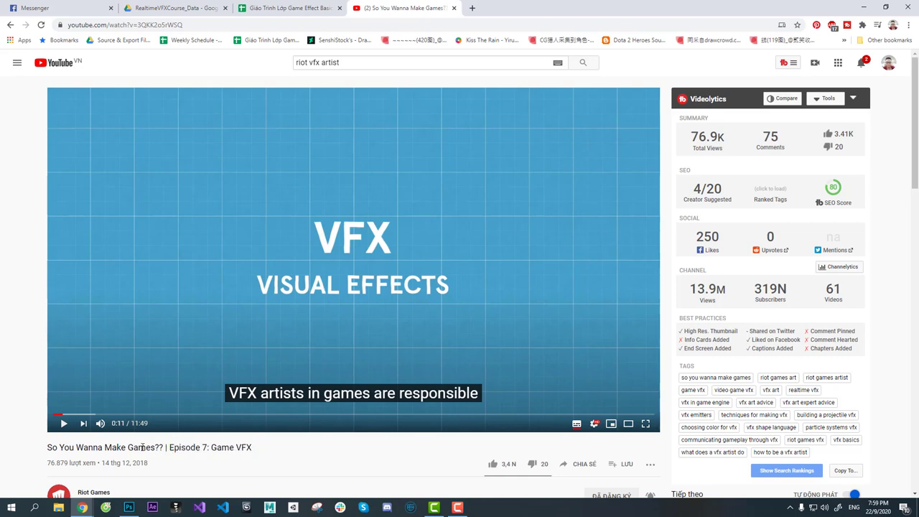
click(203, 25)
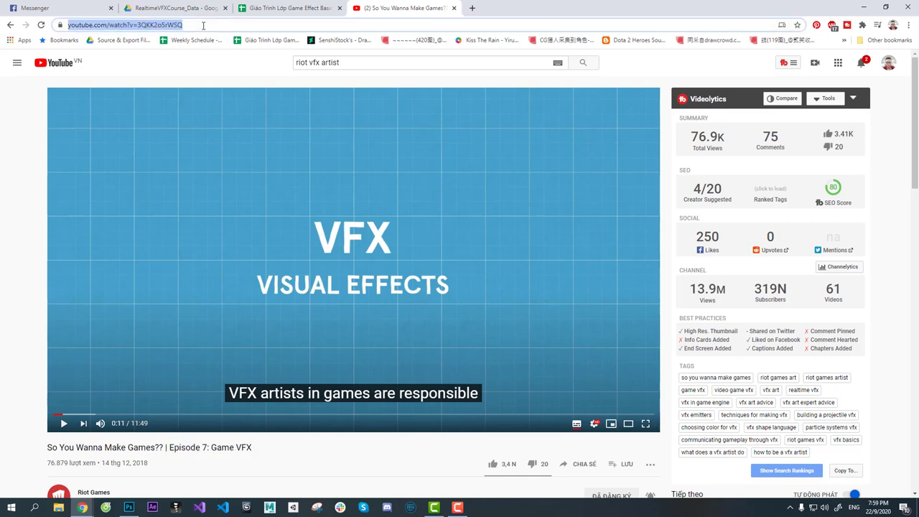
click(87, 10)
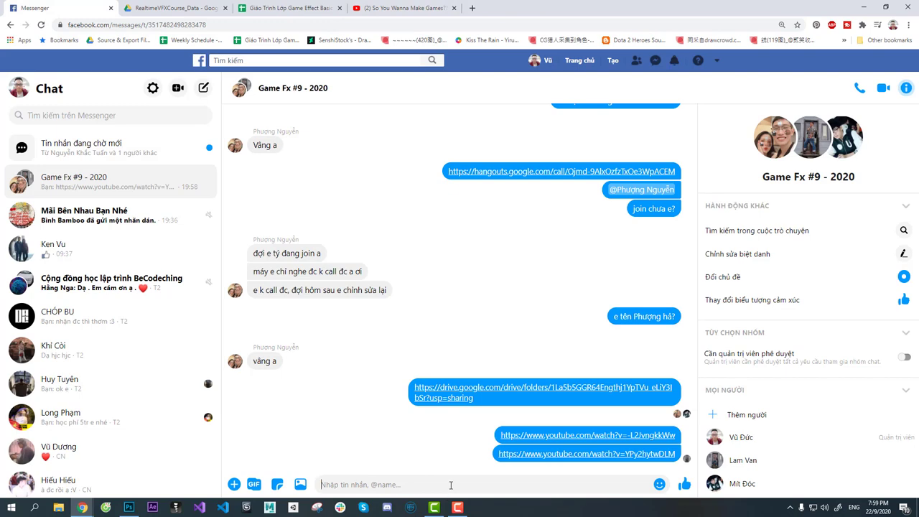
text(https://www.youtube.com/watch?v=3QKK2o5rWSQ)
key(Return)
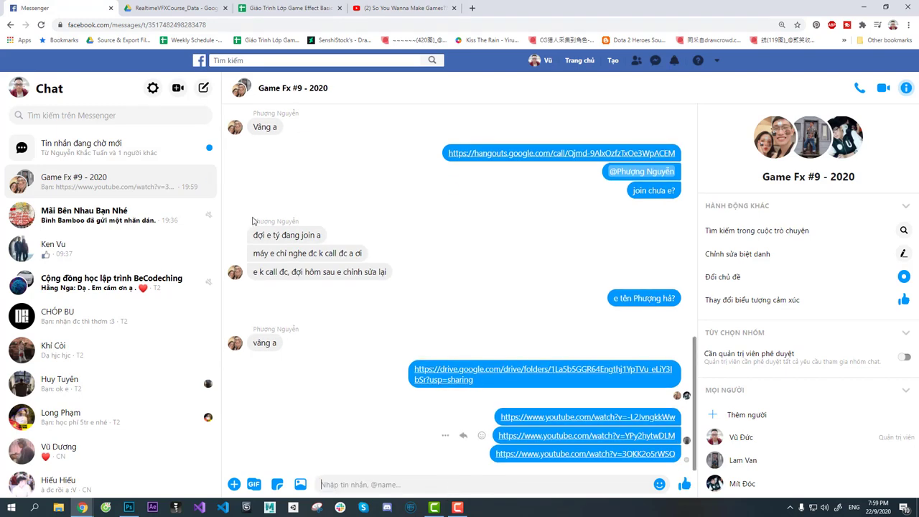
key(ctrl+shift+Tab)
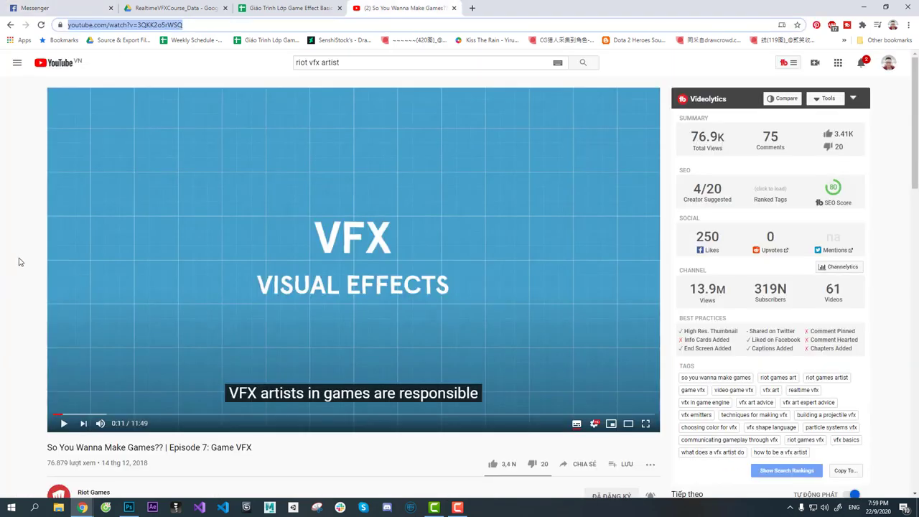
- Play the Game VFX episode, pausing at 0:59 and skipping ahead to about 2:39
click(22, 262)
click(371, 325)
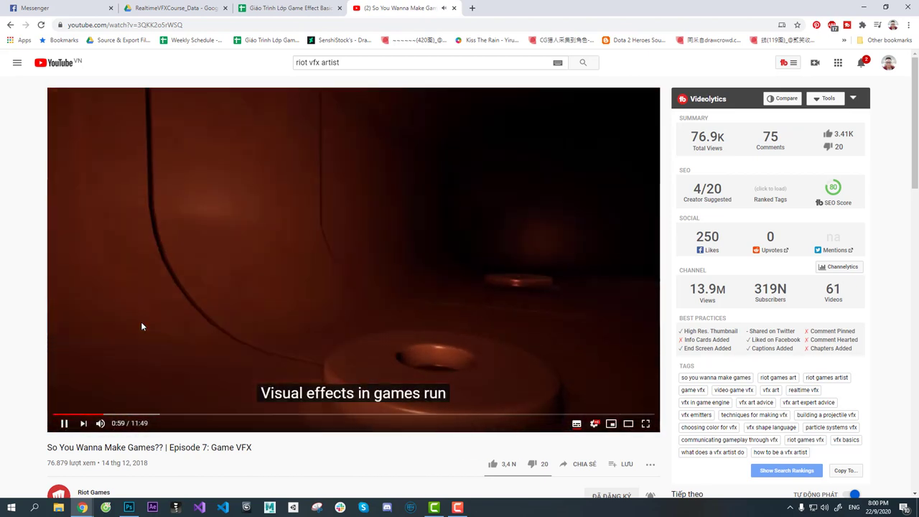
click(140, 322)
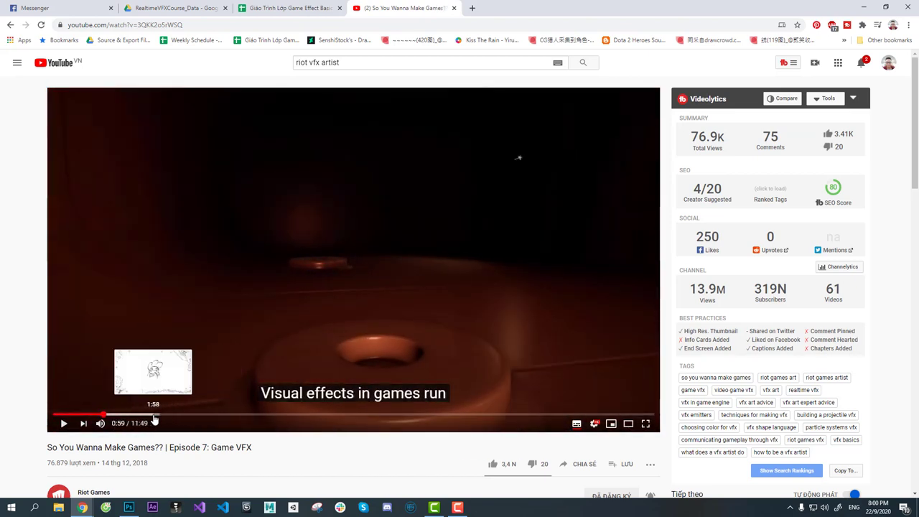
click(146, 415)
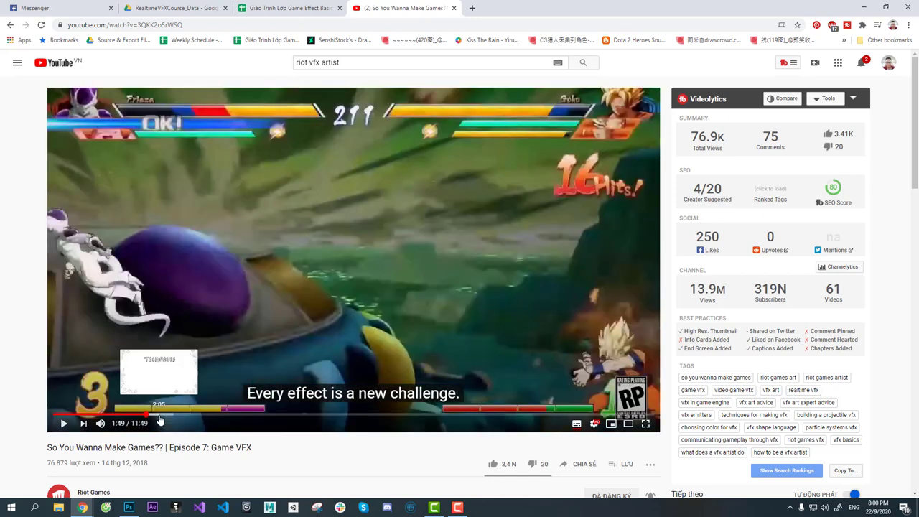
click(159, 415)
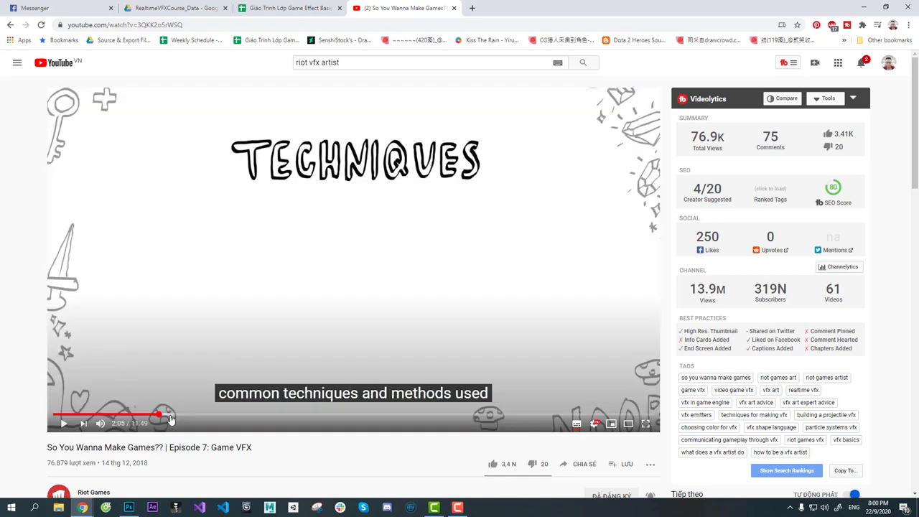
click(174, 415)
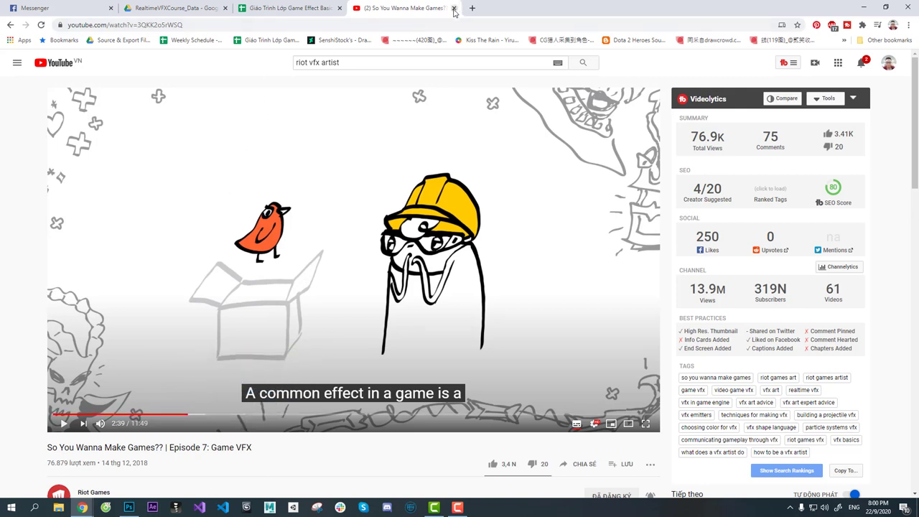
- Cycle through the syllabus spreadsheet and Drive folder tabs back to the group chat
key(ctrl+Page_Up)
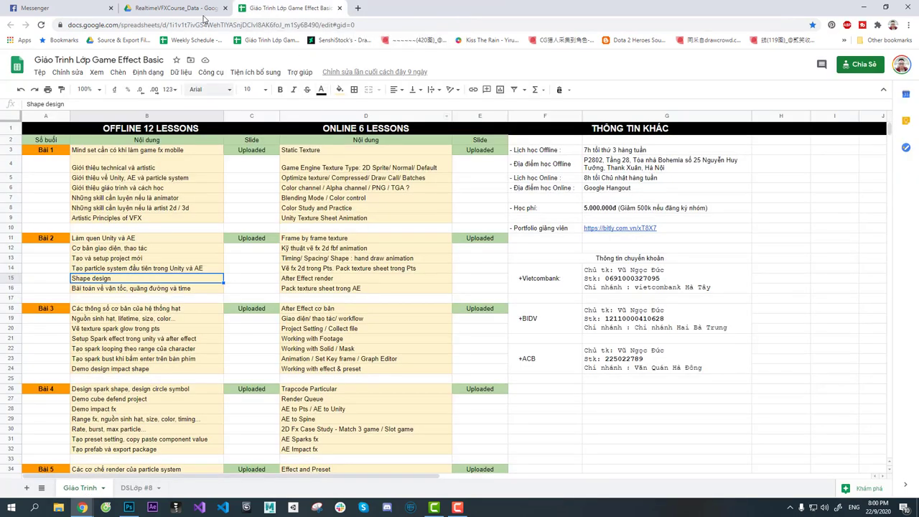
click(180, 7)
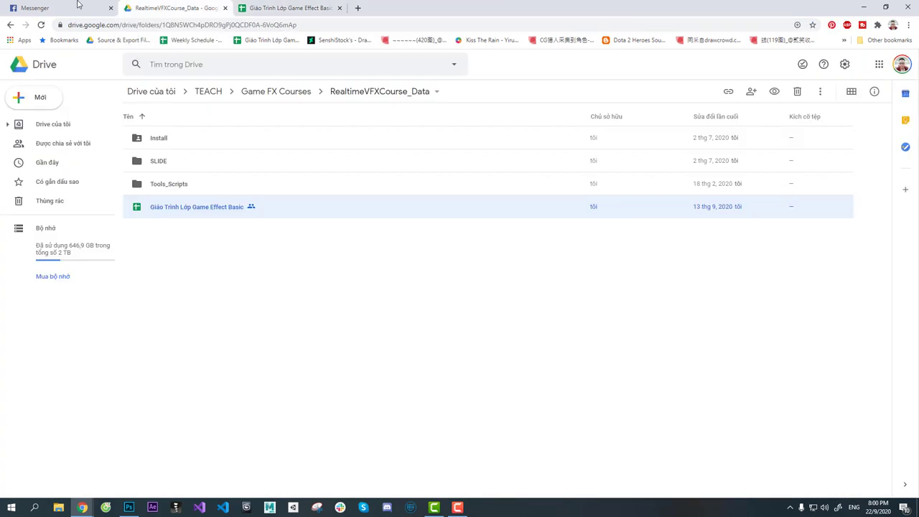
click(69, 9)
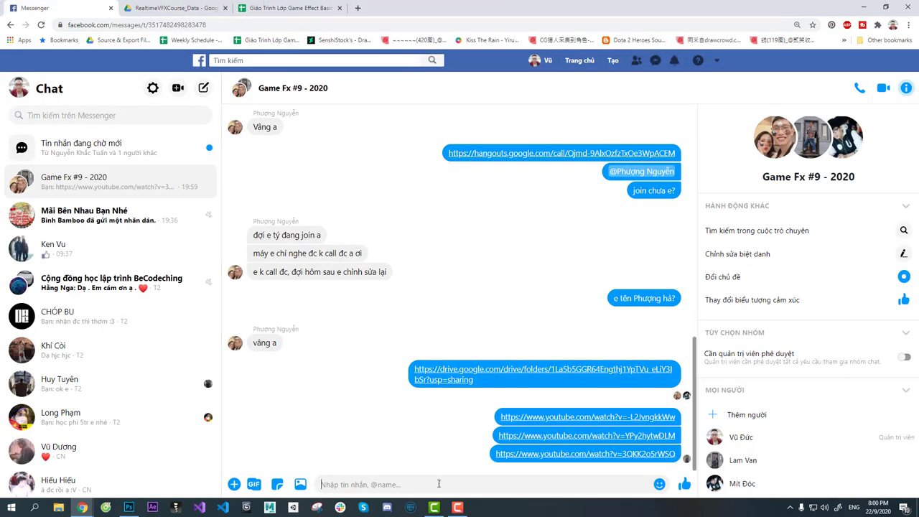
- Hide the GDC image and YouTube link layers to reveal the Artistic Principles for VFX list
click(130, 506)
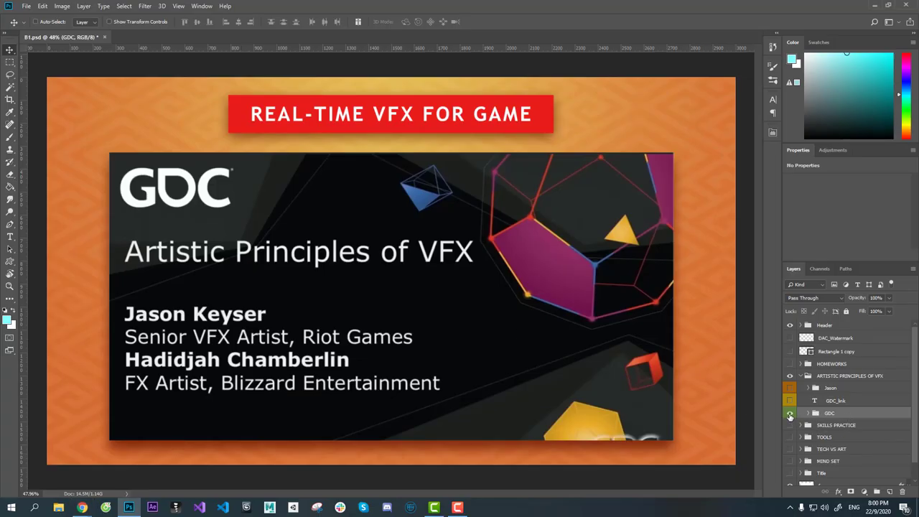
click(789, 414)
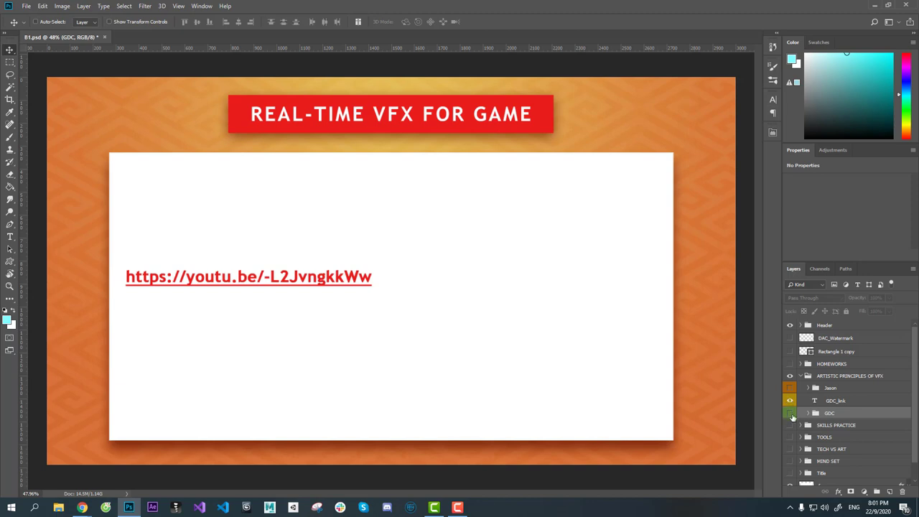
click(790, 413)
click(789, 400)
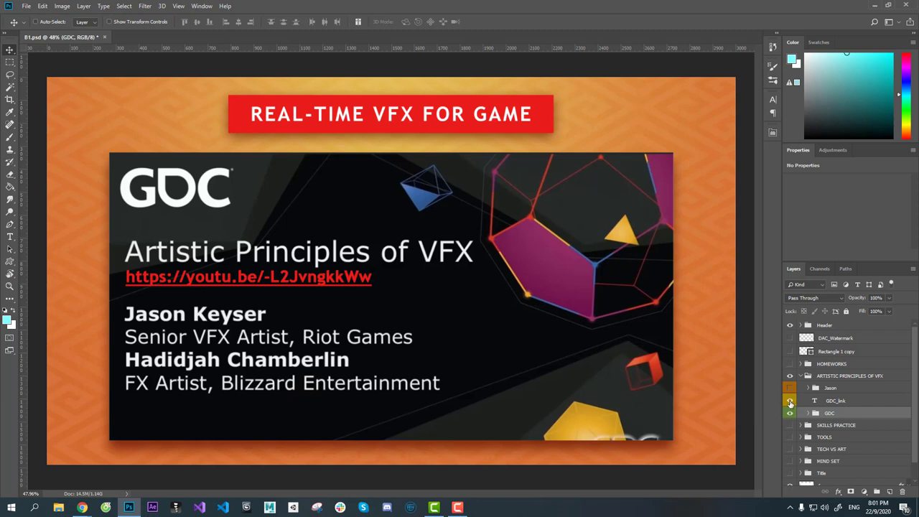
click(789, 400)
click(789, 413)
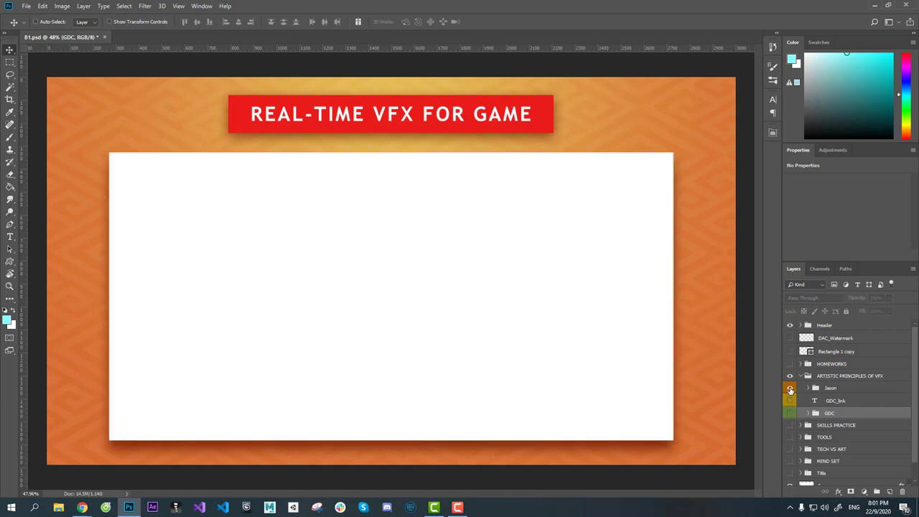
click(789, 387)
click(830, 387)
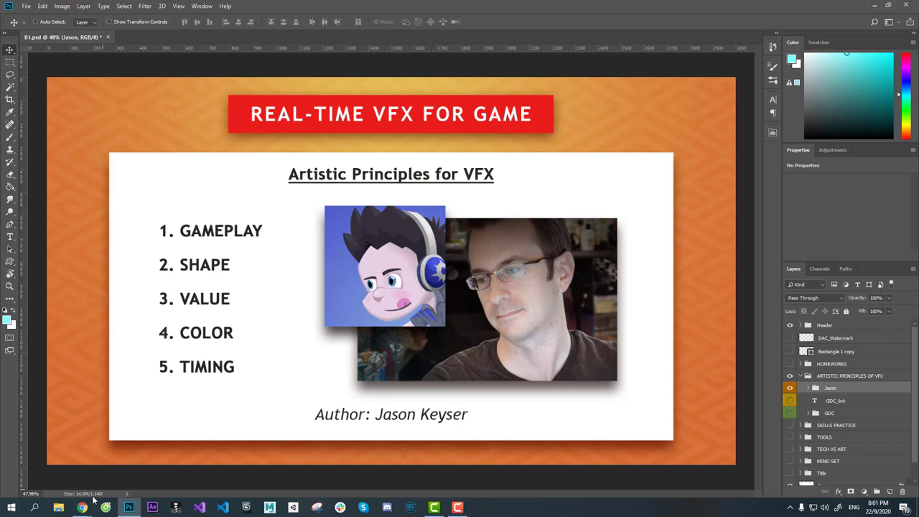
mouse_move(82, 507)
click(66, 470)
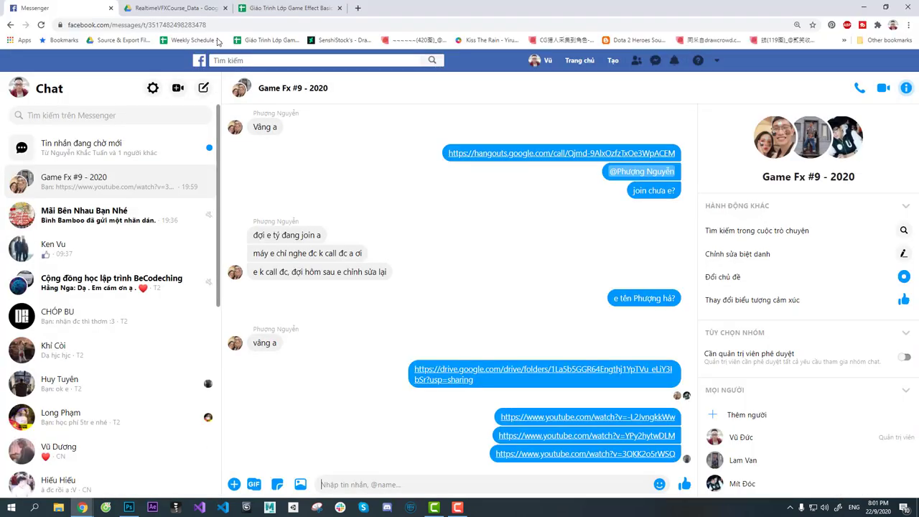
- In a new tab, search YouTube for the slide author's name
click(357, 8)
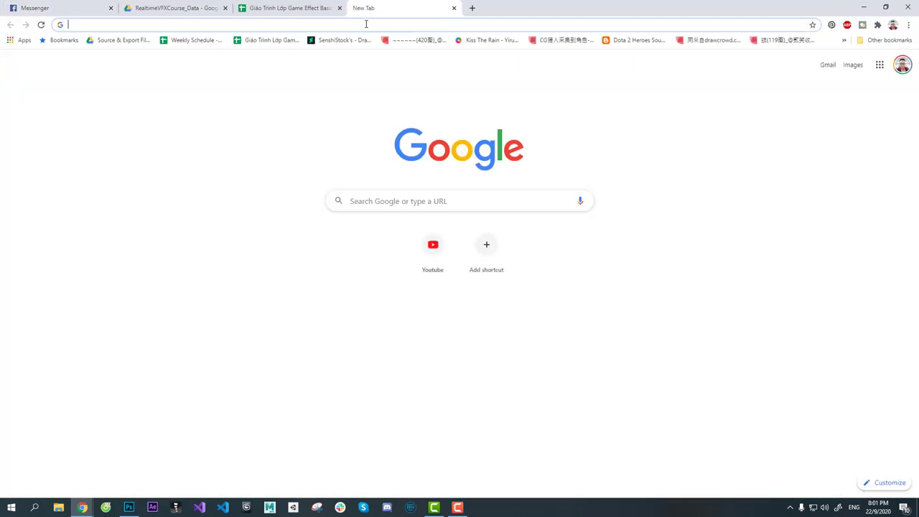
click(432, 246)
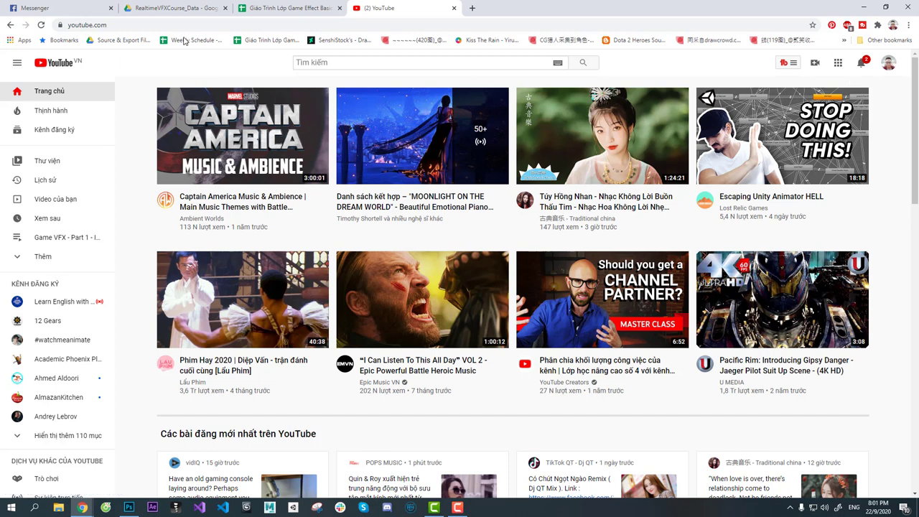
click(323, 63)
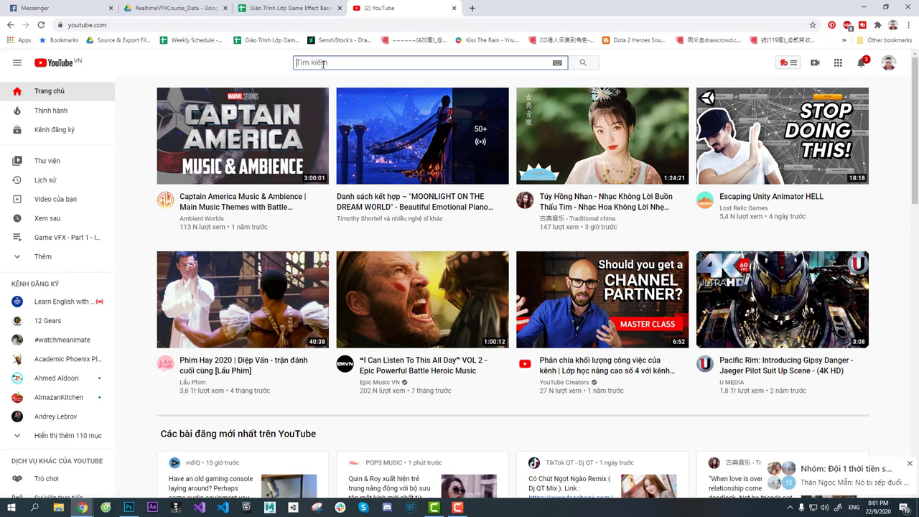
text(jason key)
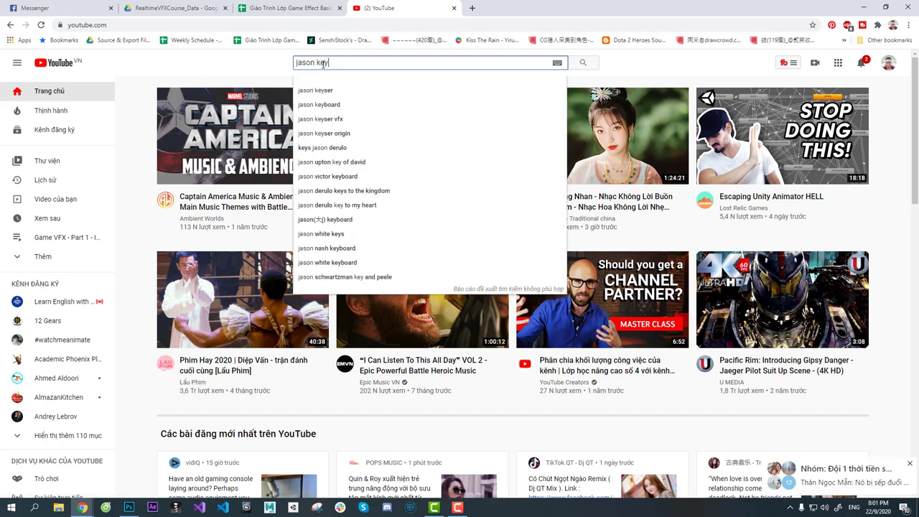
key(Down)
key(Return)
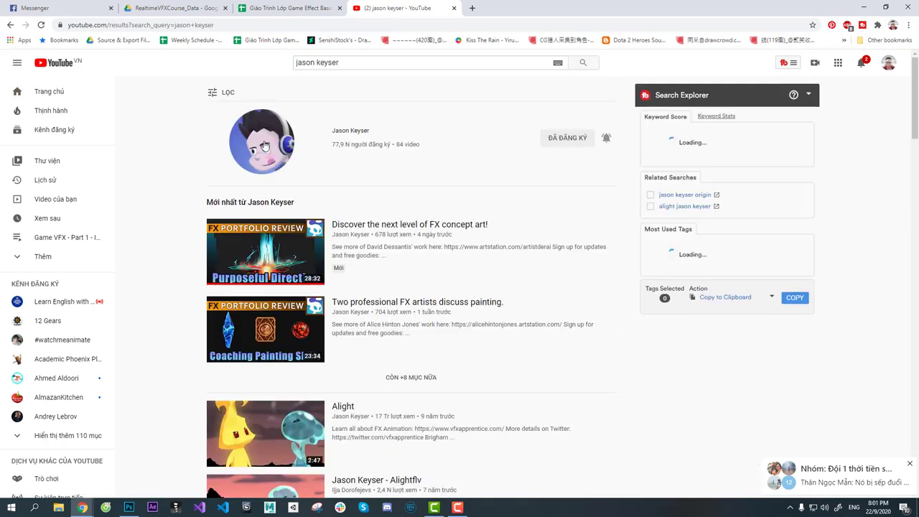
- Open the author's channel and scroll to its Artistic Principles of VFX playlist
click(280, 135)
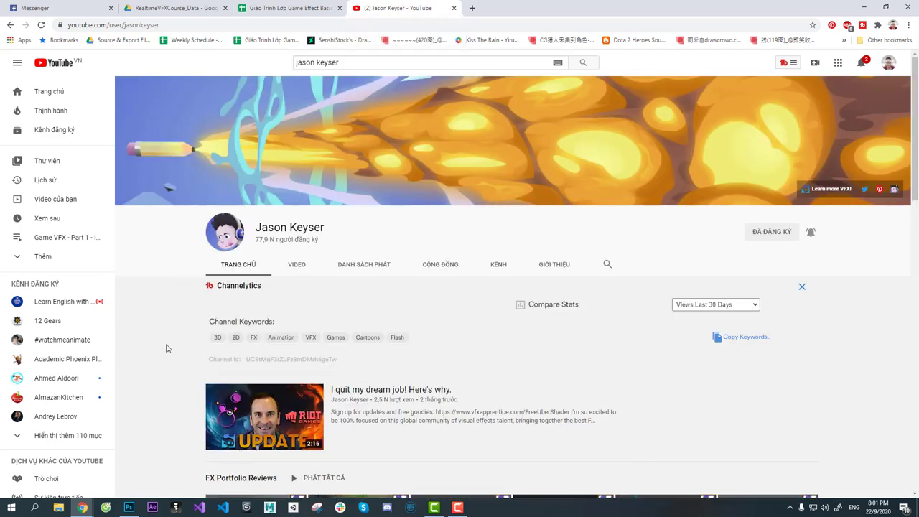
scroll(163, 353, down, 1)
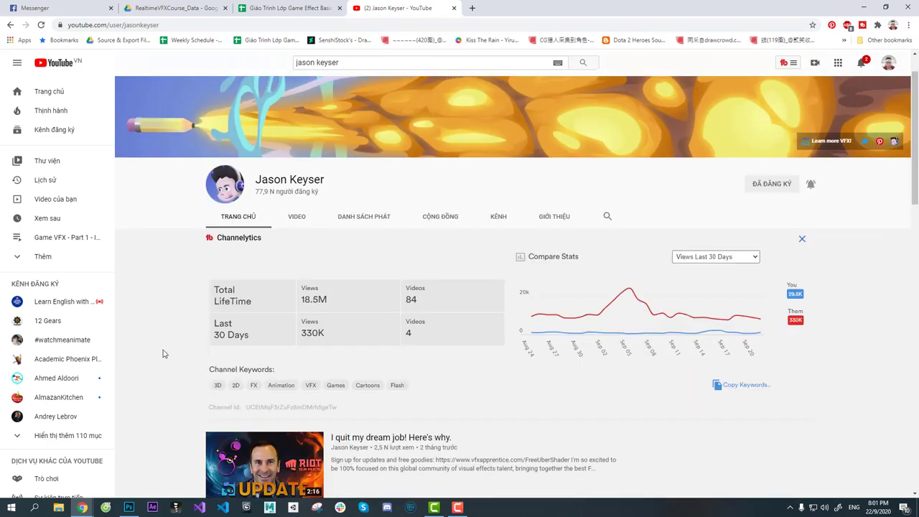
scroll(163, 353, down, 2)
scroll(164, 352, down, 1)
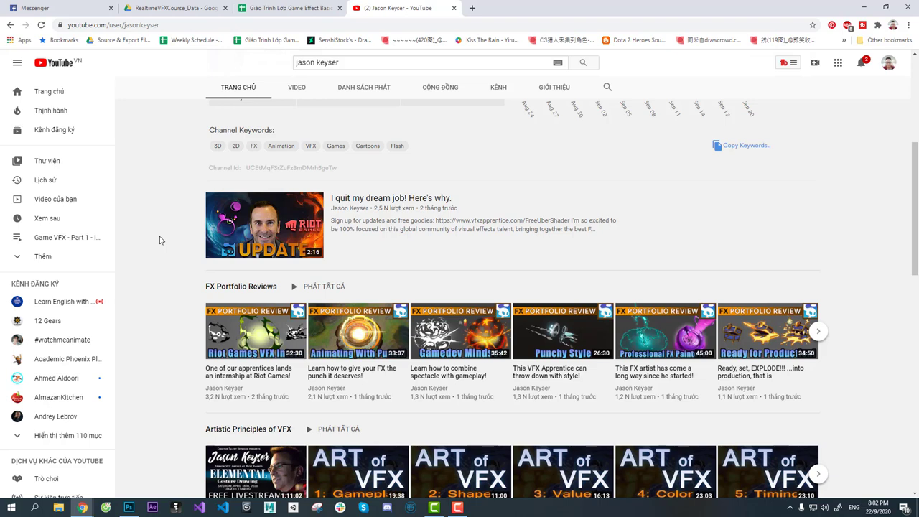
- Glance over the course syllabus spreadsheet, then return to the channel page
click(263, 7)
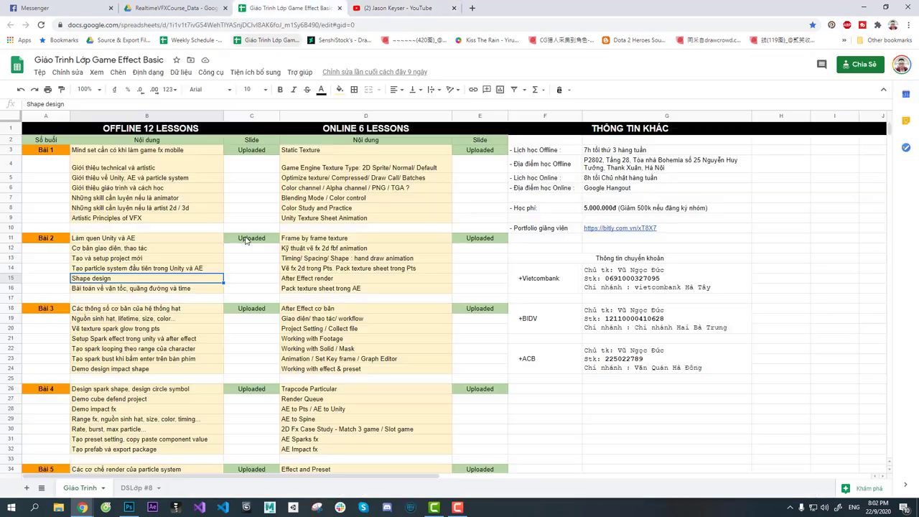
scroll(113, 348, down, 1)
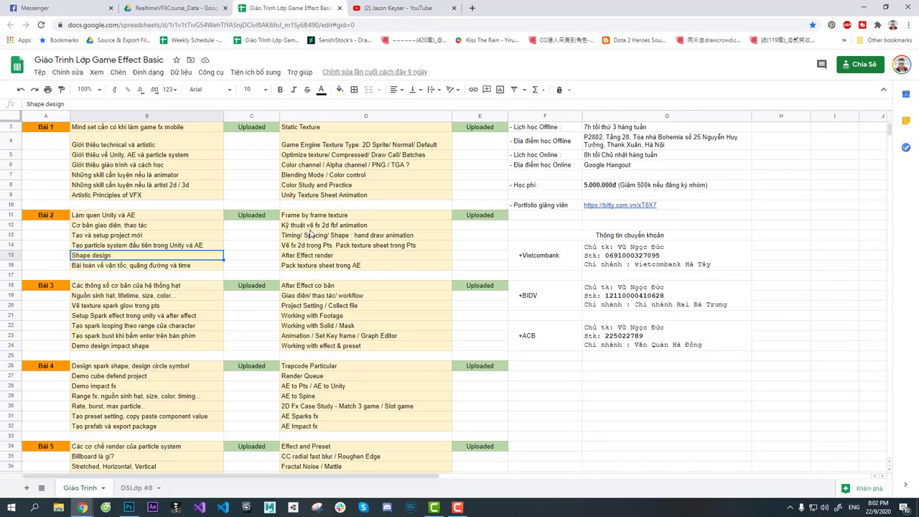
scroll(321, 252, up, 1)
click(423, 5)
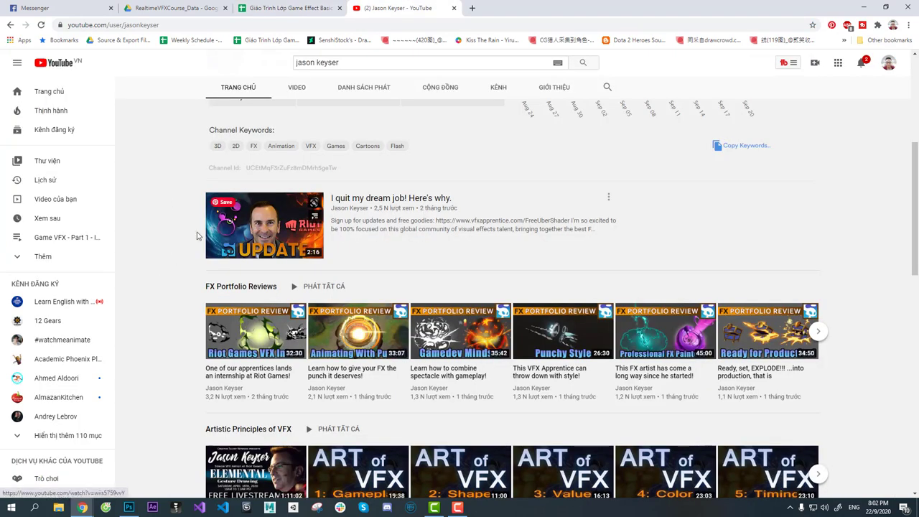
- Search 'vfx apprentice' in a new tab and open the VFX Apprentice website from the results
click(471, 8)
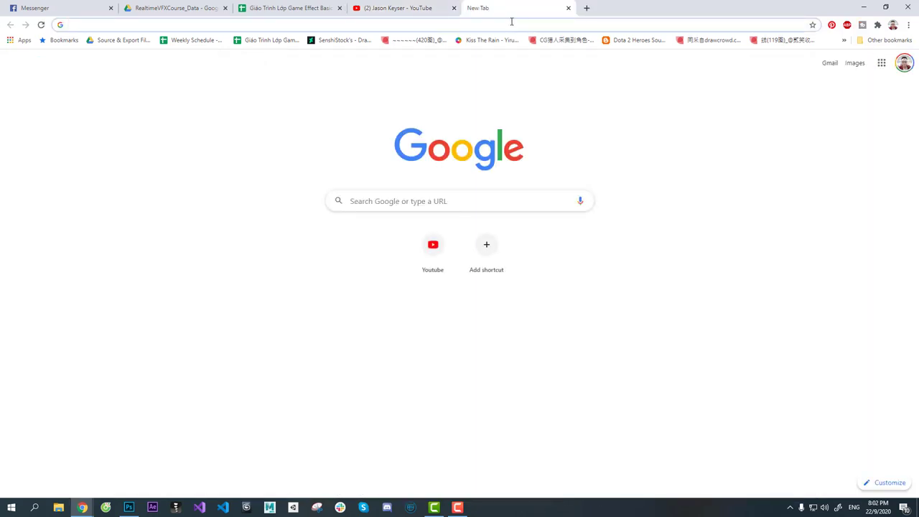
click(504, 27)
text(vf)
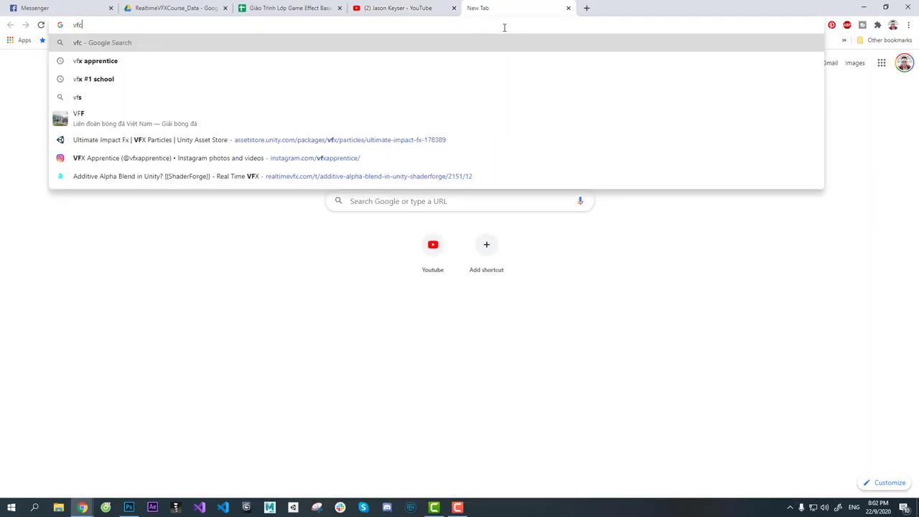
text(xa)
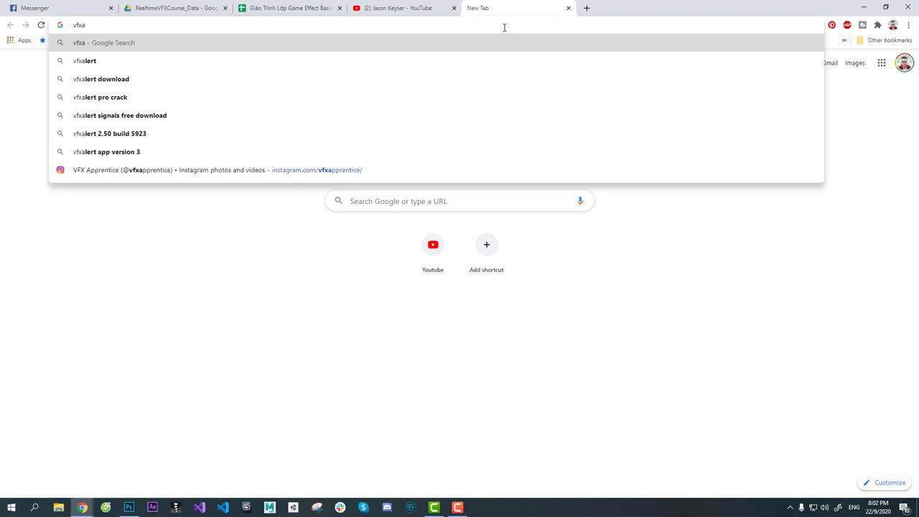
key(BackSpace)
key(Down)
key(Return)
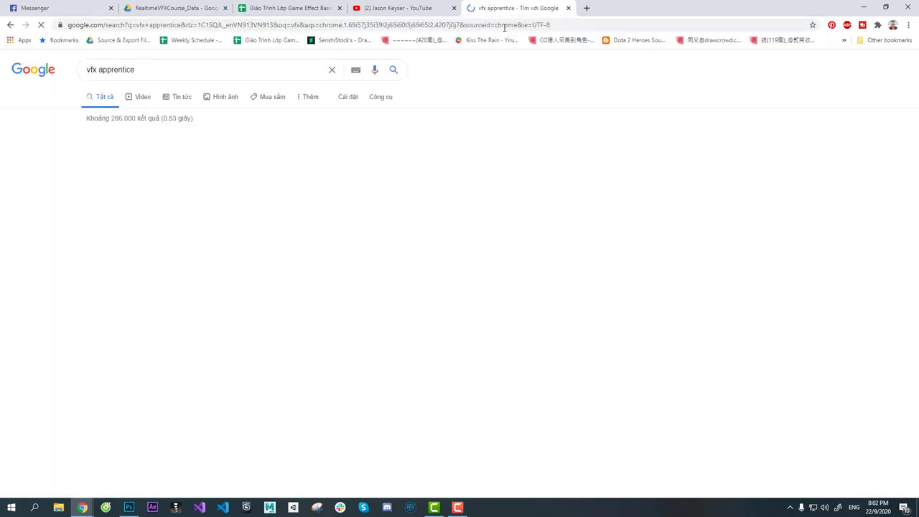
click(121, 155)
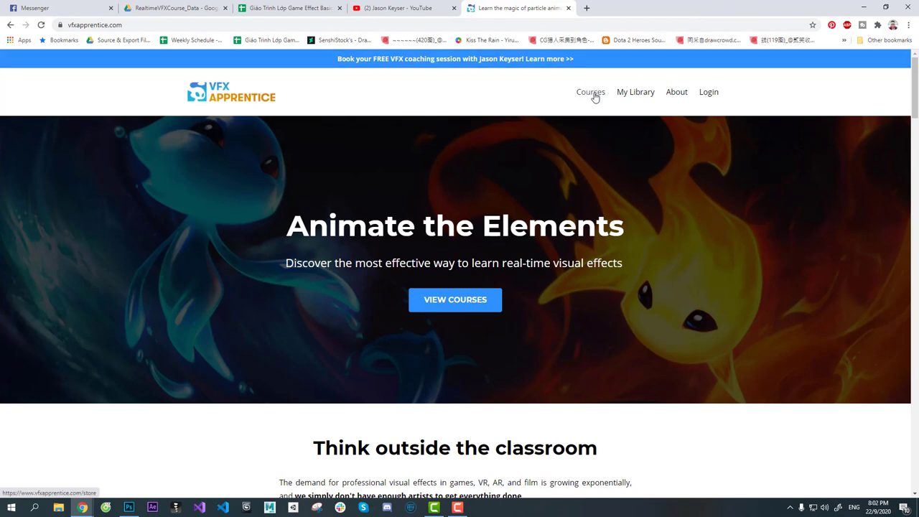
- Attempt VFX Apprentice sign-in with the saved e-mail, then return to the YouTube channel tab
click(706, 95)
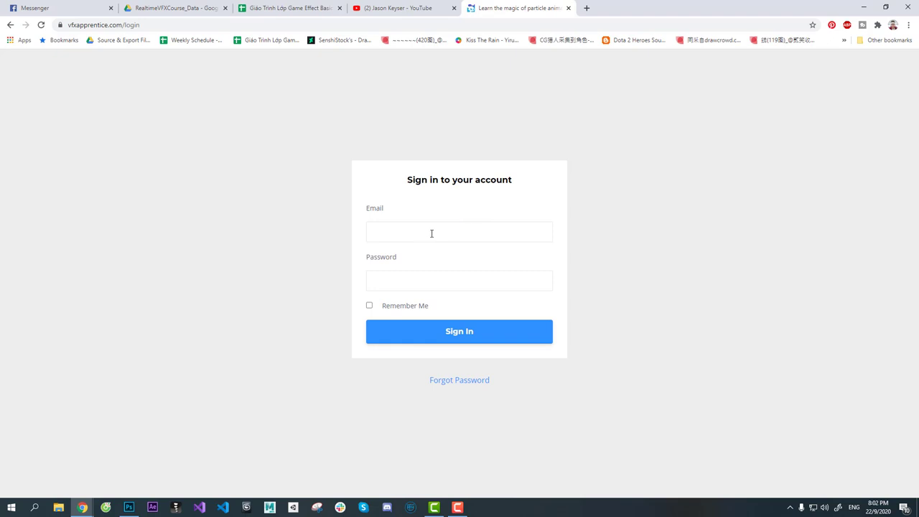
click(414, 233)
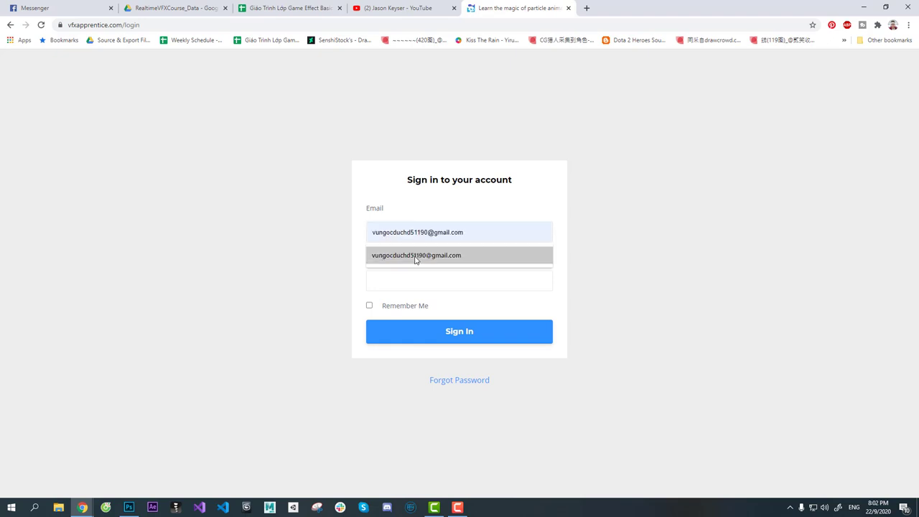
click(415, 257)
click(411, 278)
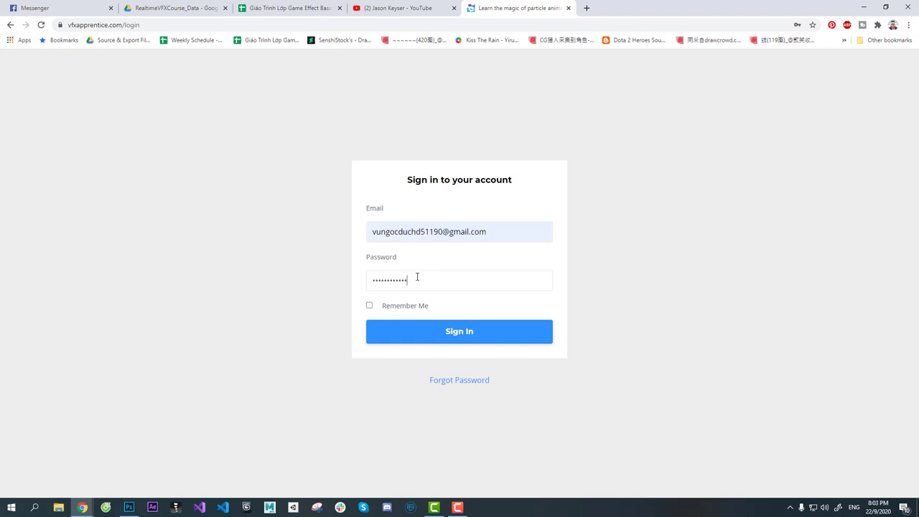
key(Return)
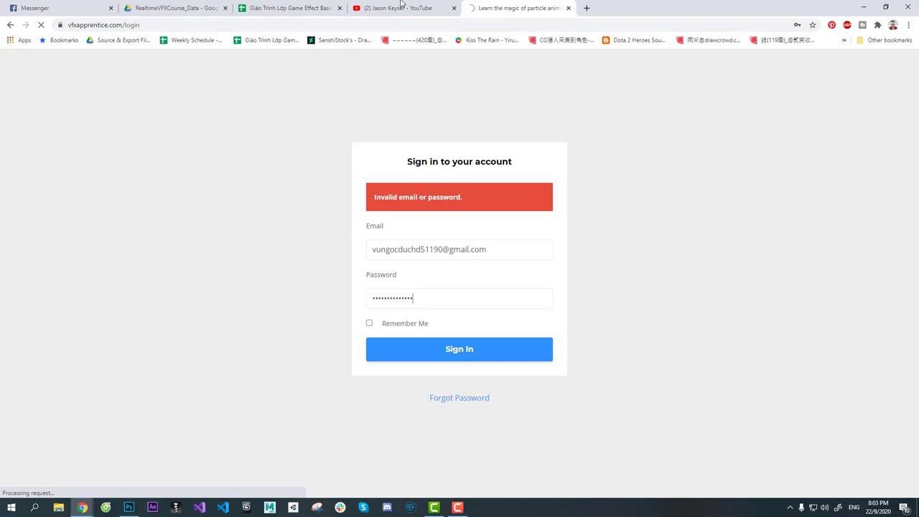
key(ctrl+shift+Tab)
scroll(156, 333, down, 3)
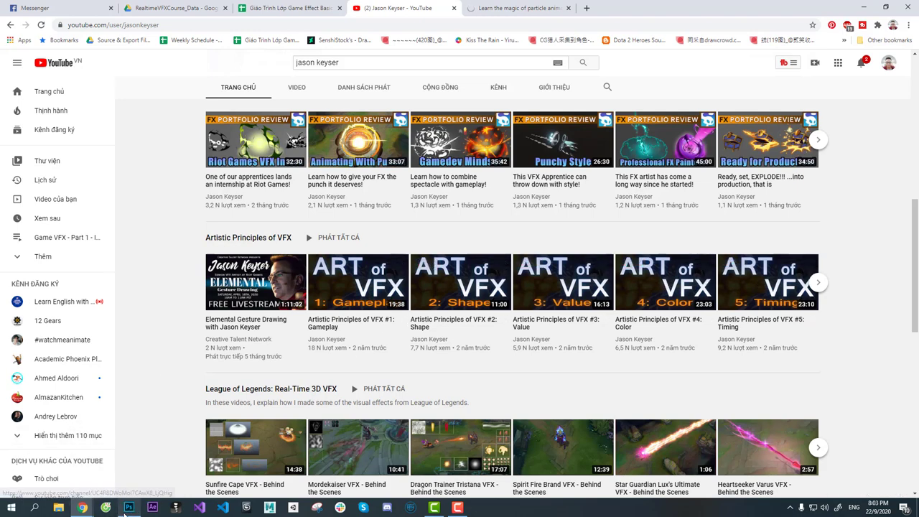
- Scroll the channel's Artistic Principles of VFX carousel, then switch to the VFX Apprentice tab
key(alt+Tab)
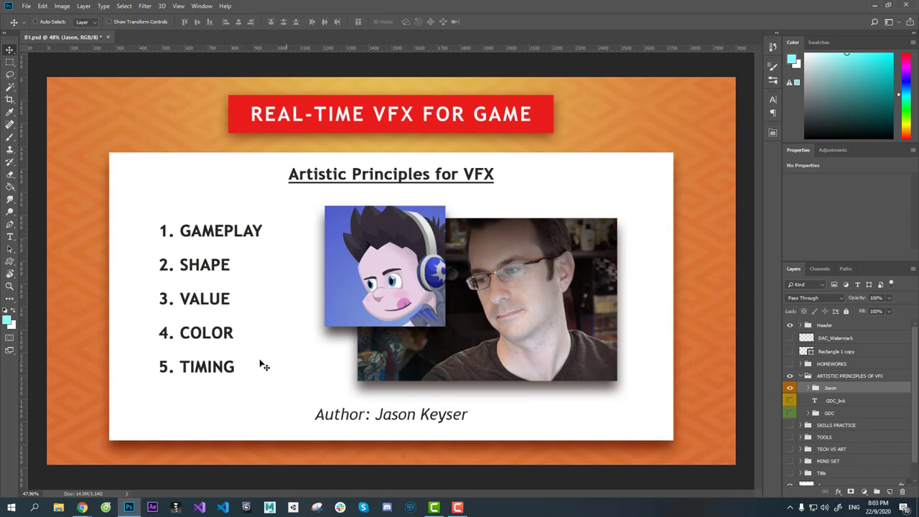
mouse_move(83, 507)
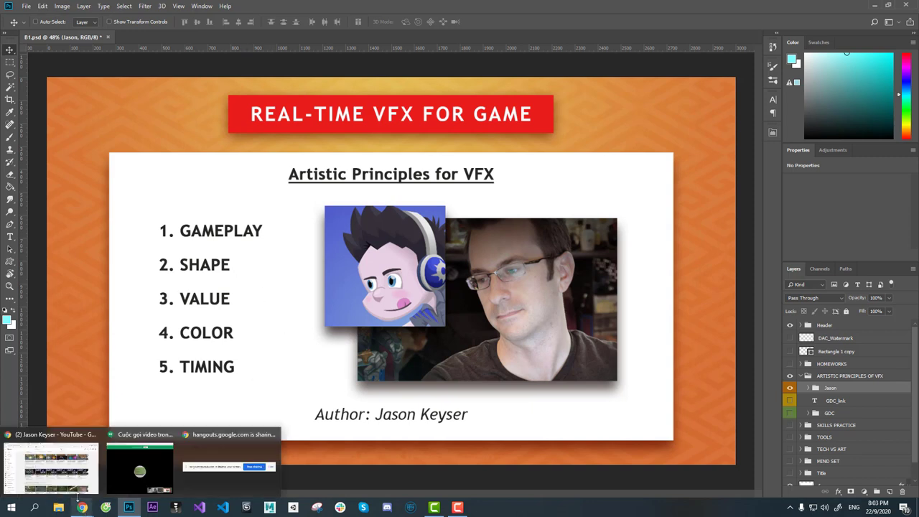
click(66, 475)
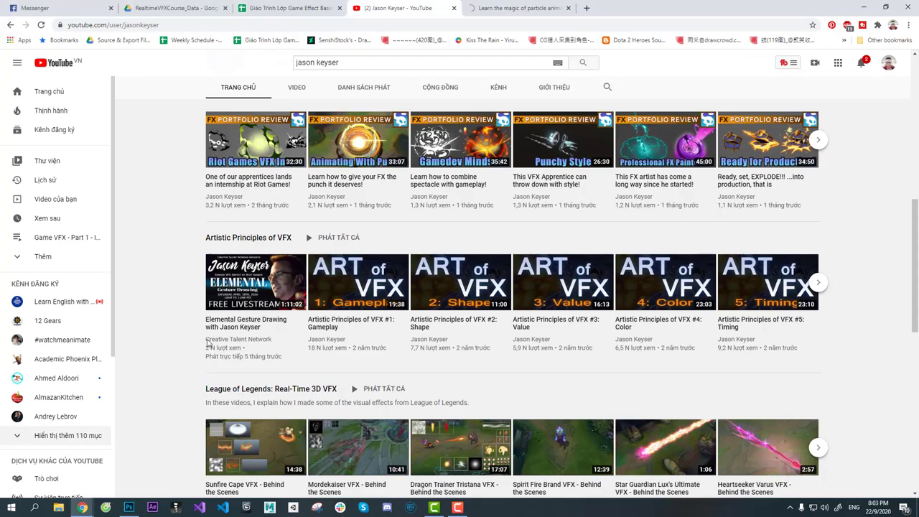
click(818, 285)
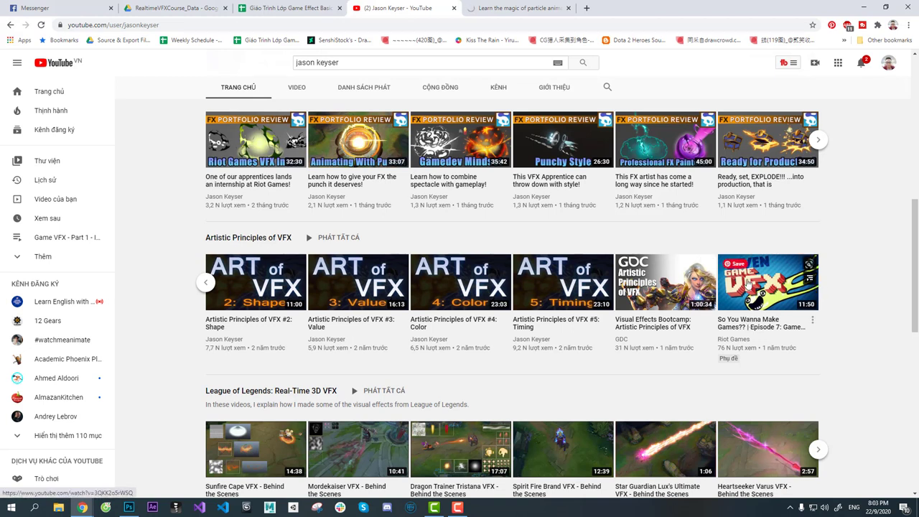
click(532, 6)
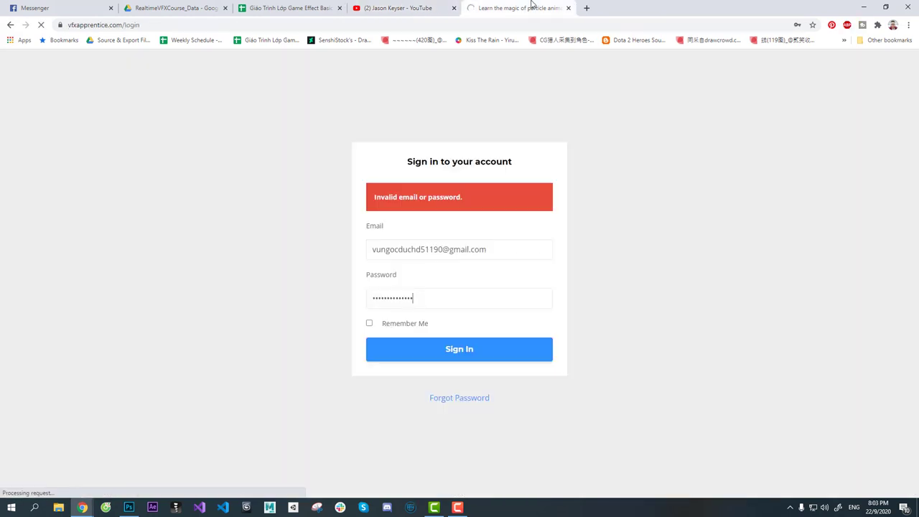
- Remove 'login' from the address to load the VFX Apprentice home page
click(173, 25)
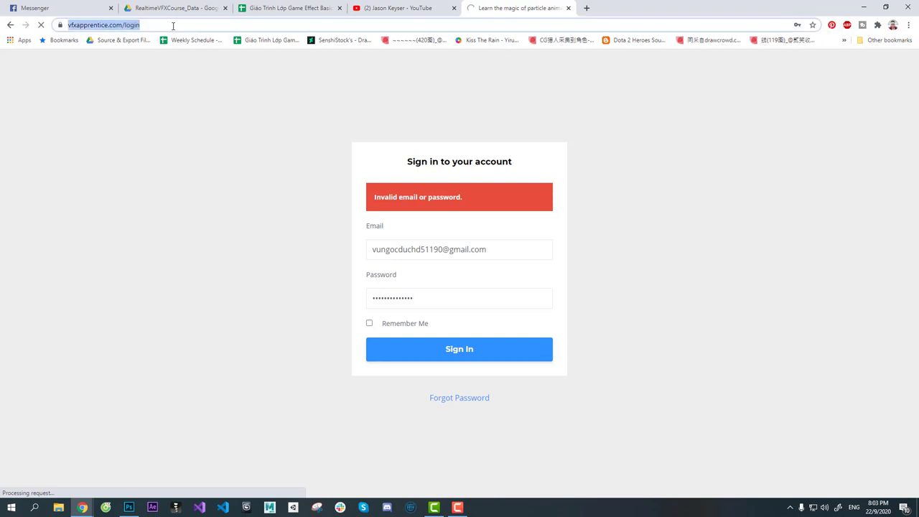
key(BackSpace)
key(BackSpace)
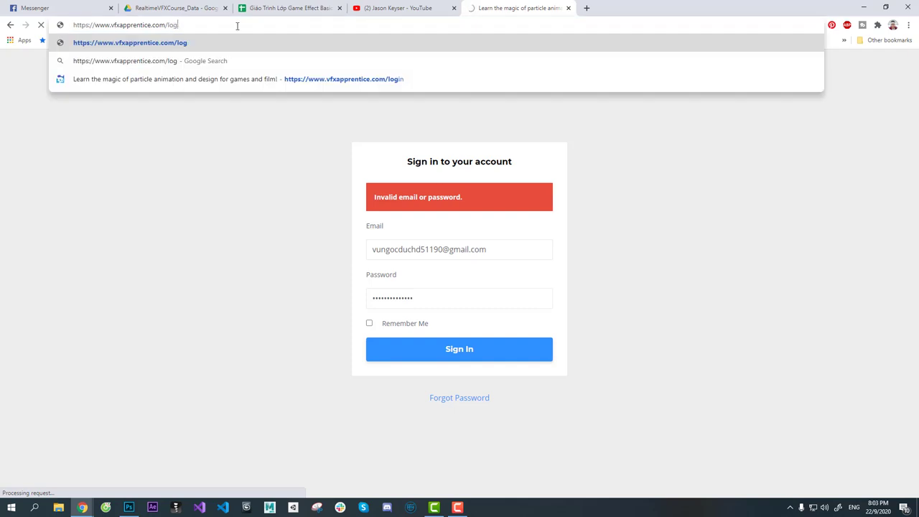
key(BackSpace)
key(BackSpace)
key(BackSpace)
key(Return)
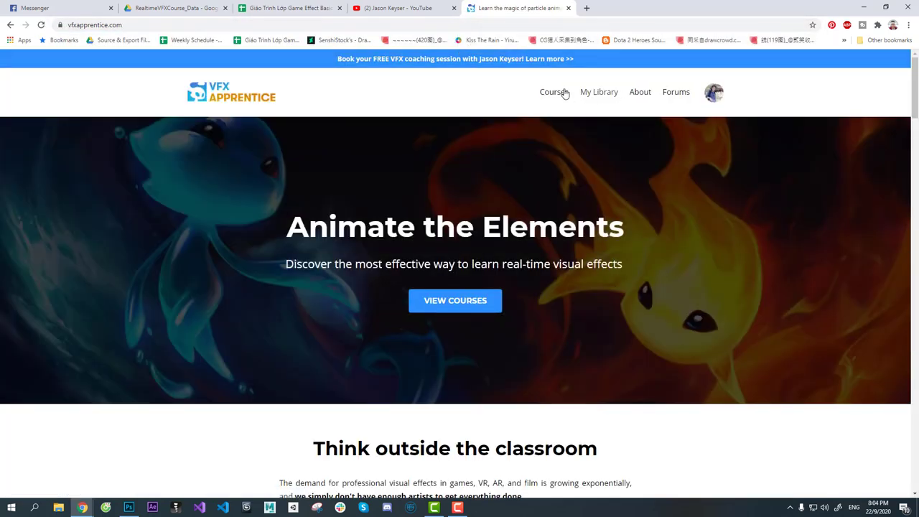
- Browse the Courses store: Booms & Blasts Part 1 ($198), Part 2 ($298), Bundle ($446)
click(553, 93)
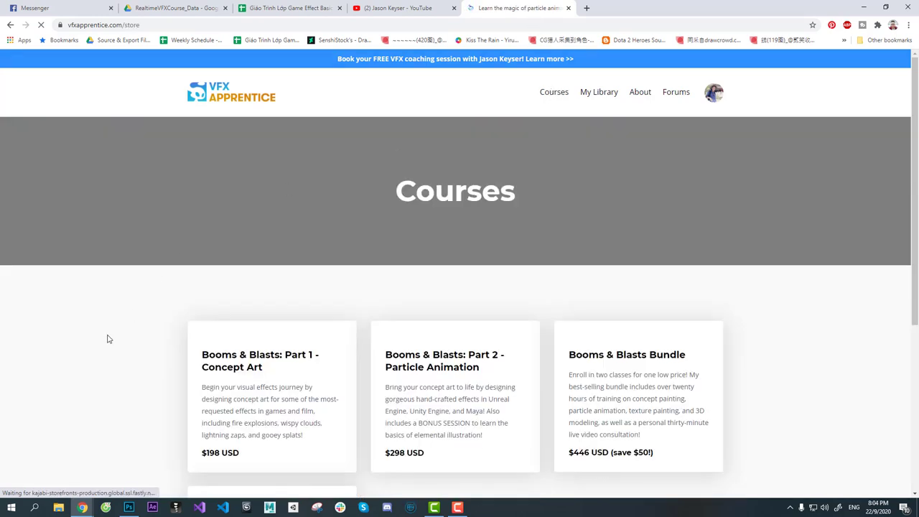
scroll(86, 349, down, 2)
scroll(96, 316, down, 2)
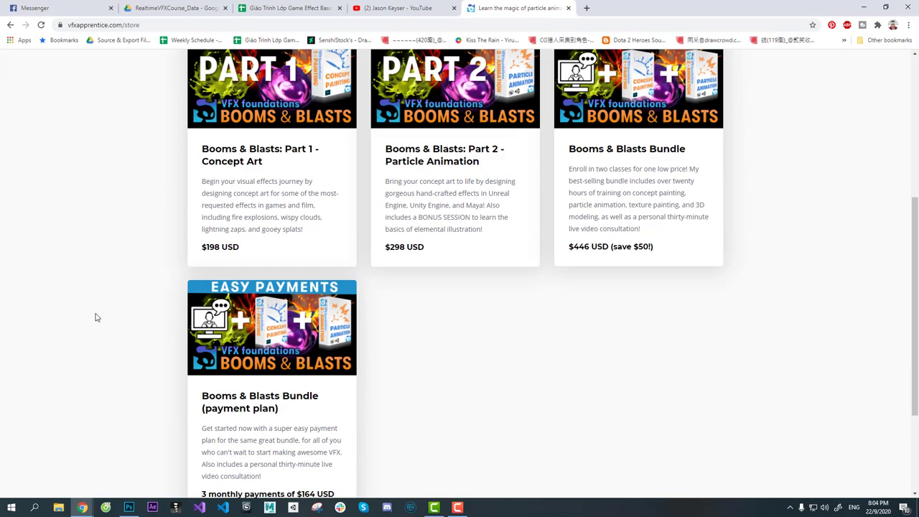
scroll(96, 317, down, 1)
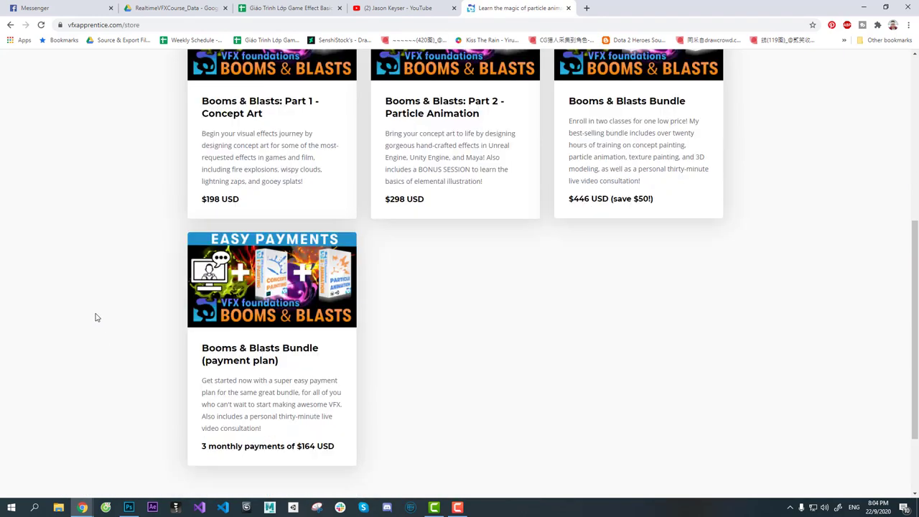
scroll(96, 317, up, 1)
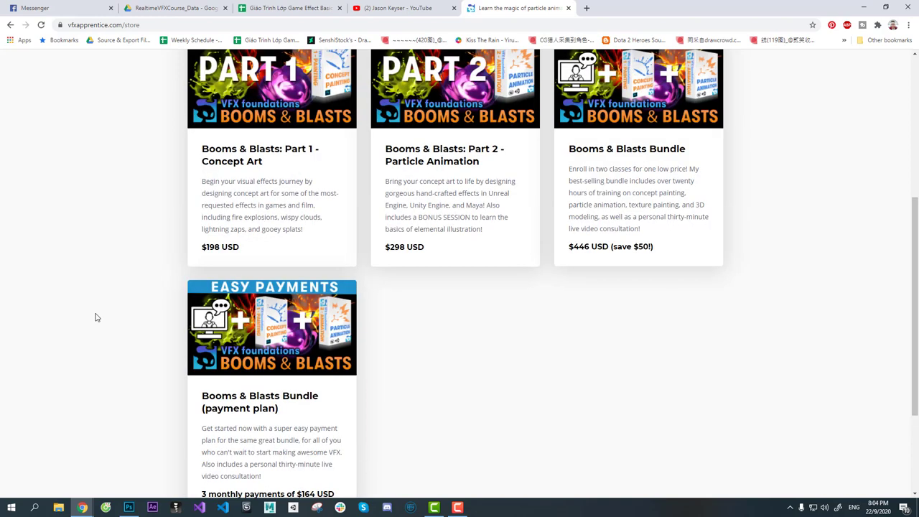
scroll(96, 317, up, 1)
scroll(96, 317, up, 1)
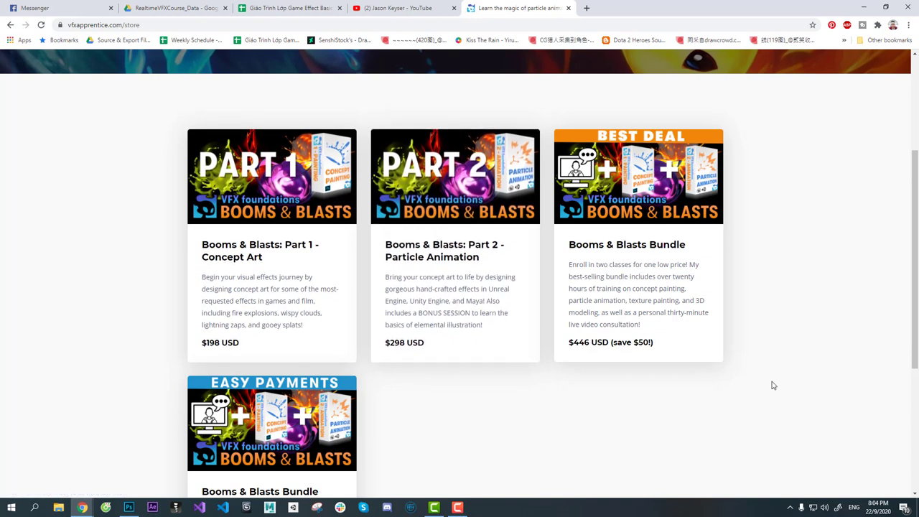
scroll(574, 387, down, 1)
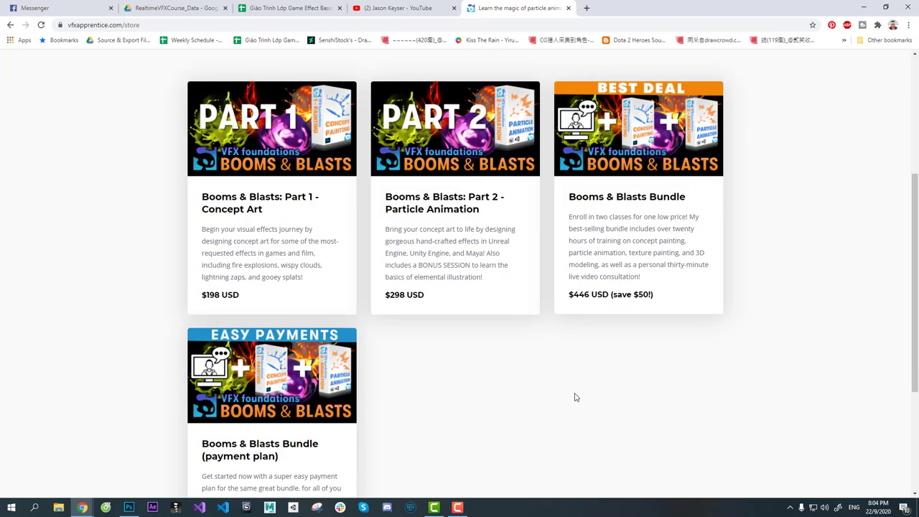
scroll(488, 439, down, 2)
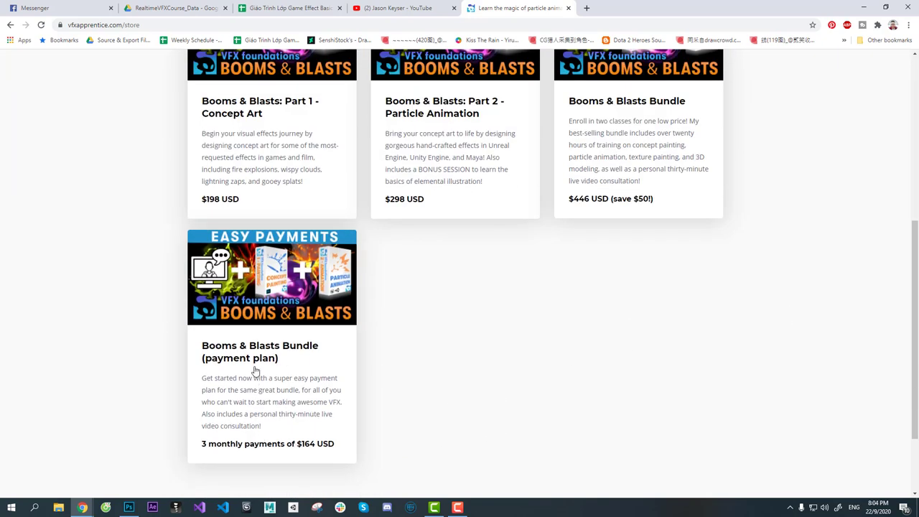
scroll(781, 314, up, 5)
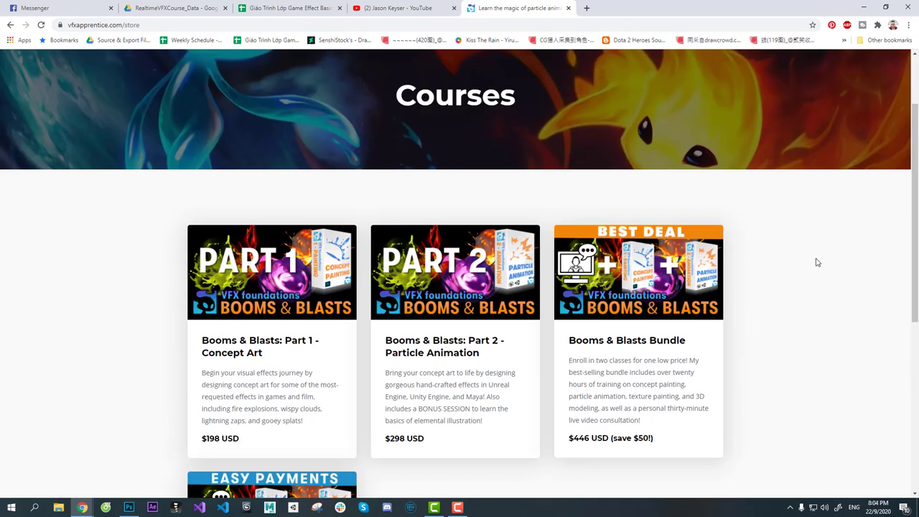
scroll(815, 261, down, 2)
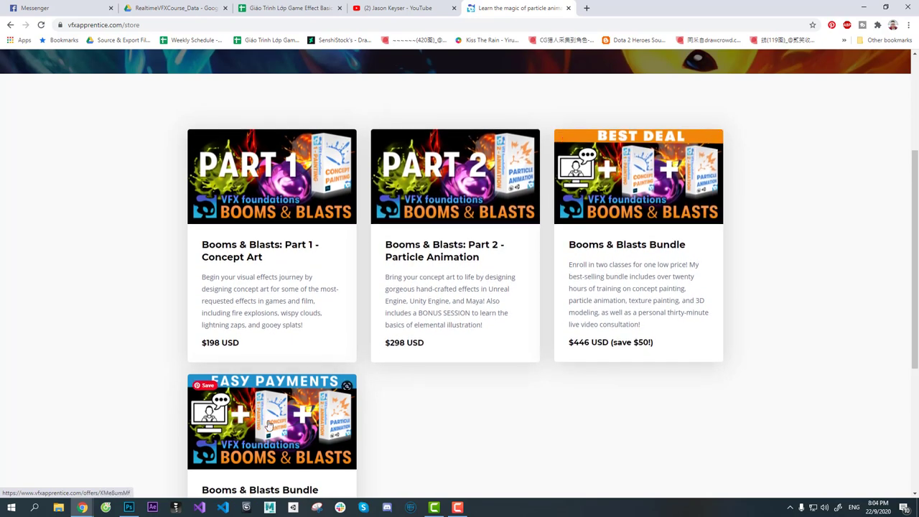
scroll(81, 280, down, 1)
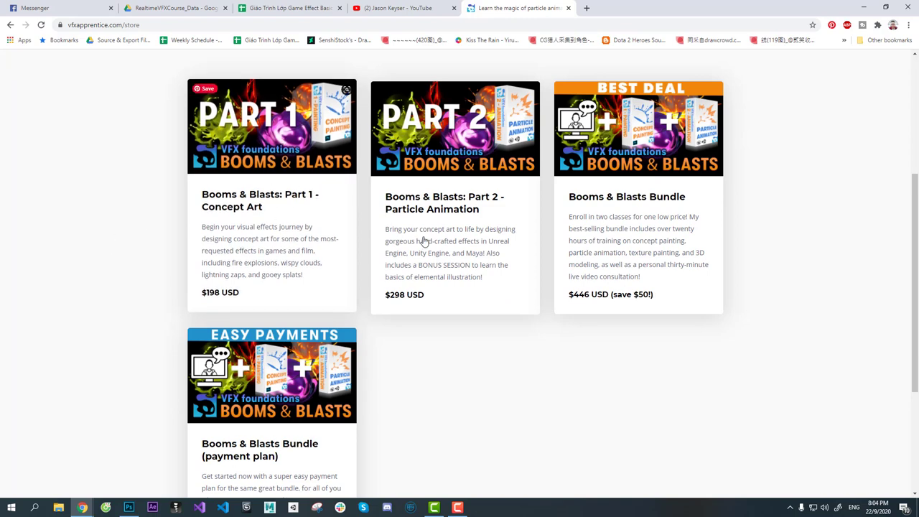
scroll(103, 278, up, 4)
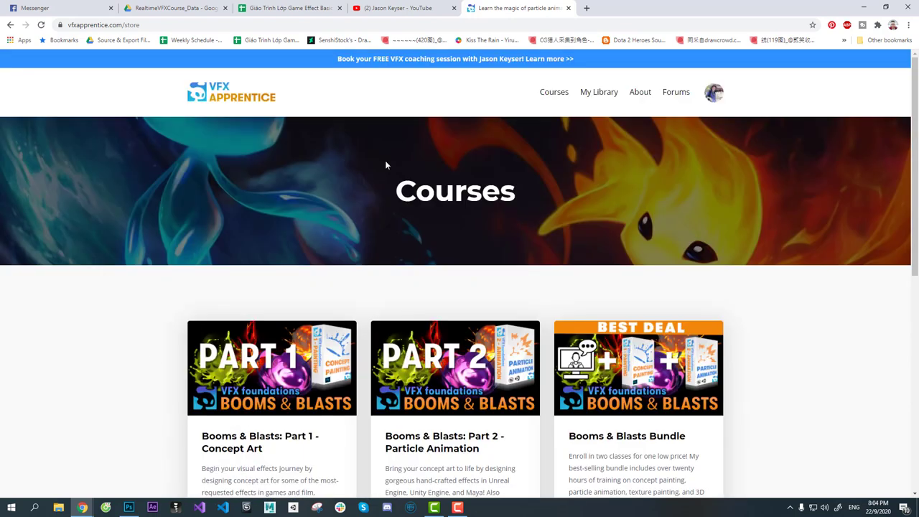
mouse_move(455, 127)
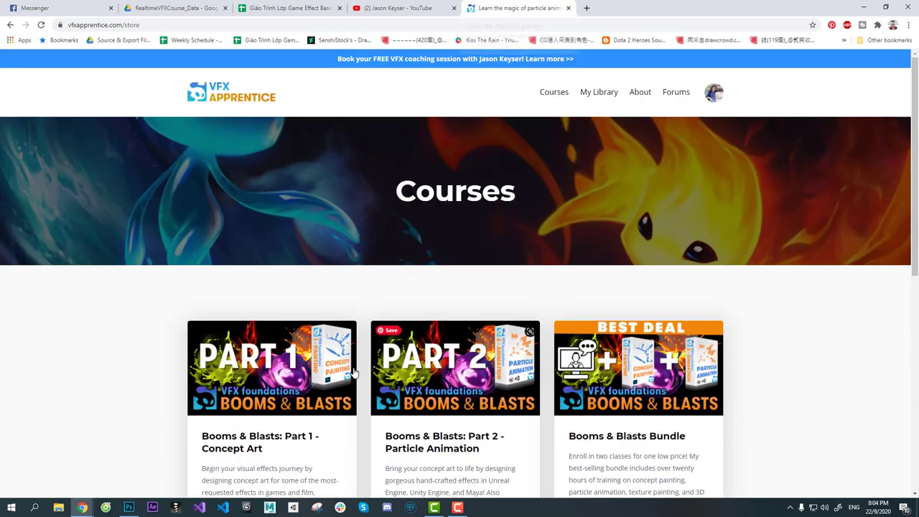
- Close the VFX Apprentice tab and scroll the channel to the League of Legends and Unreal rows
click(567, 8)
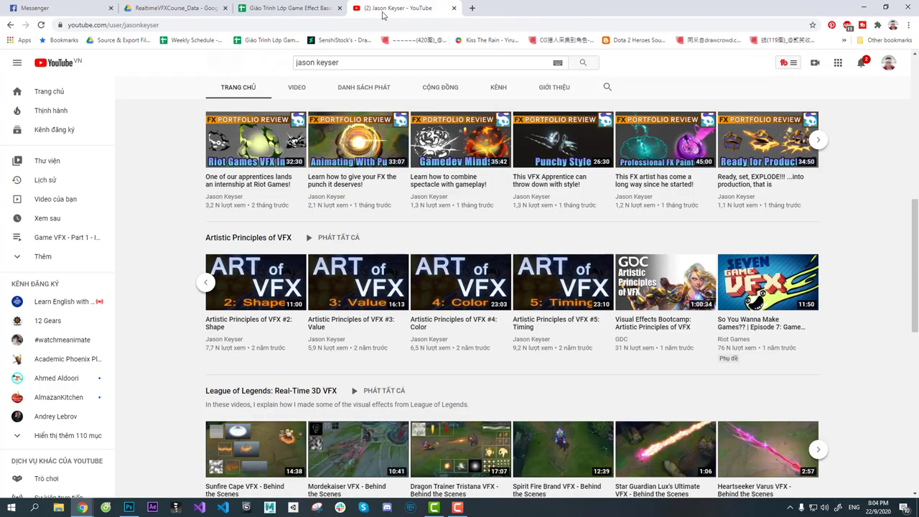
scroll(153, 281, down, 2)
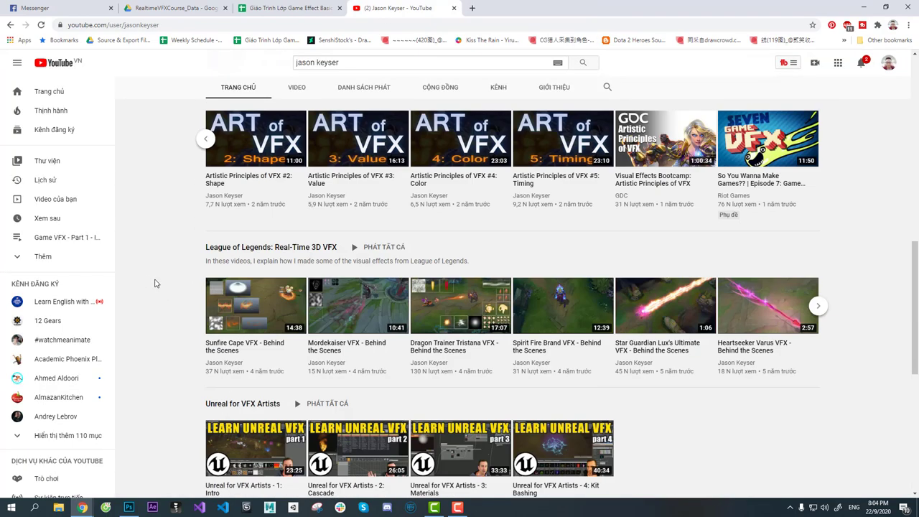
scroll(154, 284, down, 1)
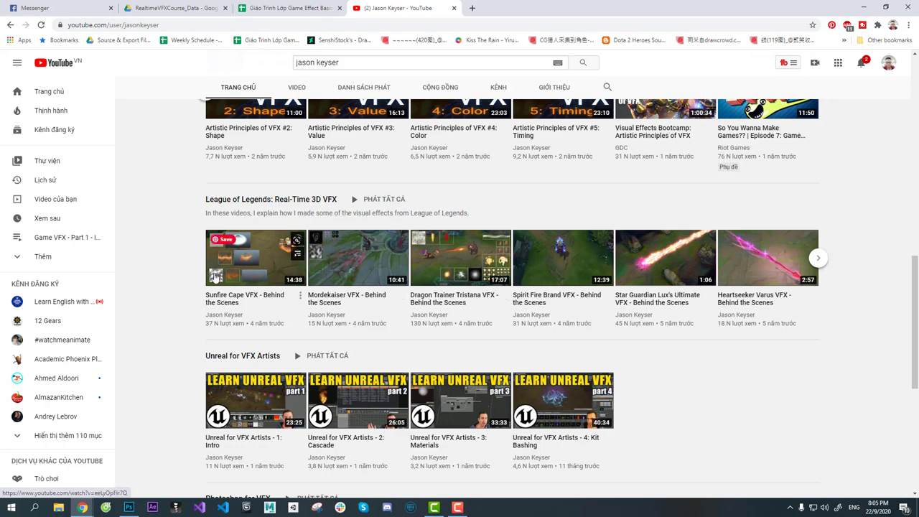
- Hide the ARTISTIC PRINCIPLES OF VFX group, bringing back the GDC title image
click(129, 507)
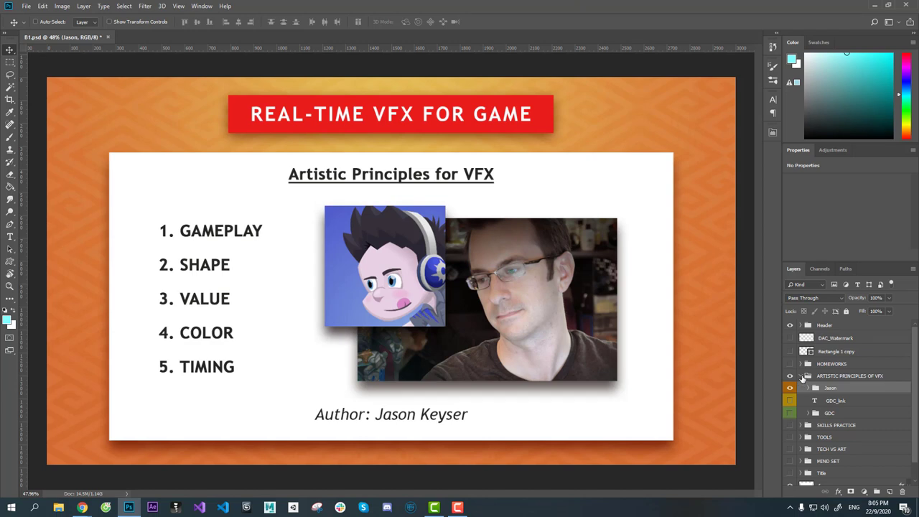
click(801, 377)
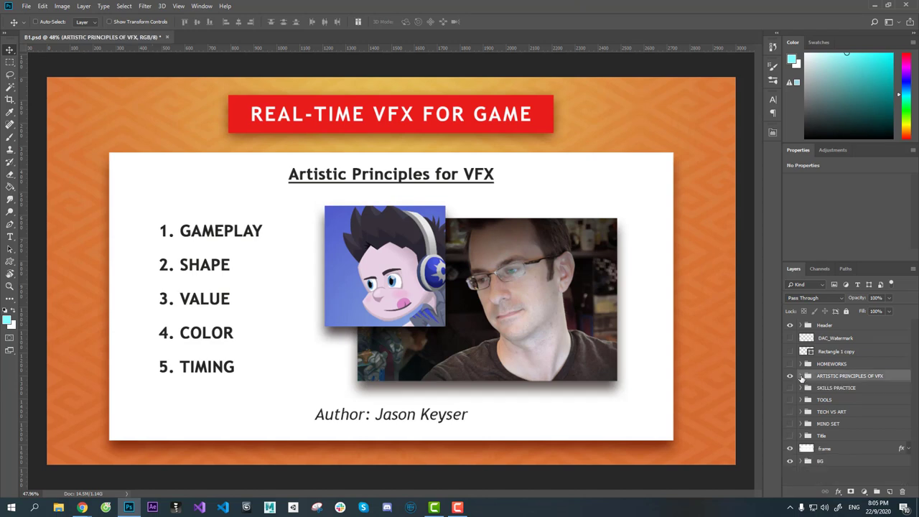
click(789, 411)
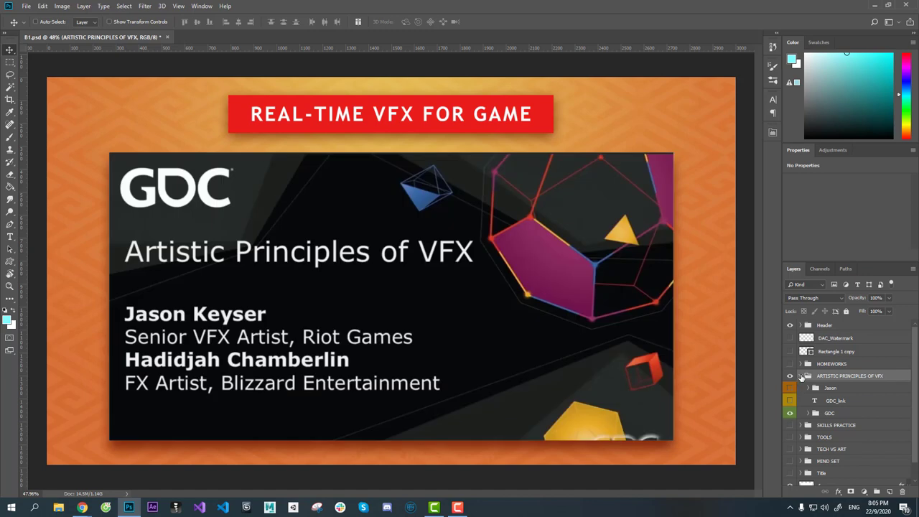
click(801, 375)
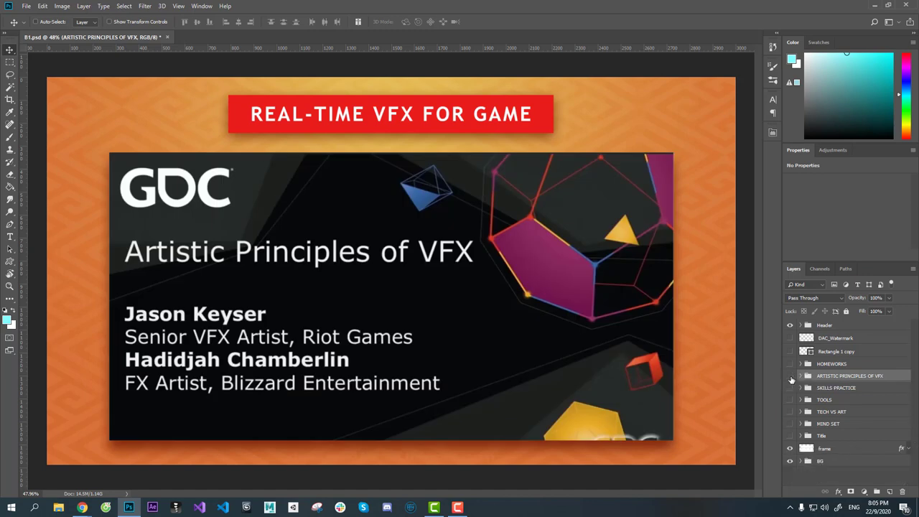
click(790, 376)
- In Chrome's Drive tab, navigate up to the Game FX Courses folder and glance at the syllabus sheet
mouse_move(82, 507)
click(78, 480)
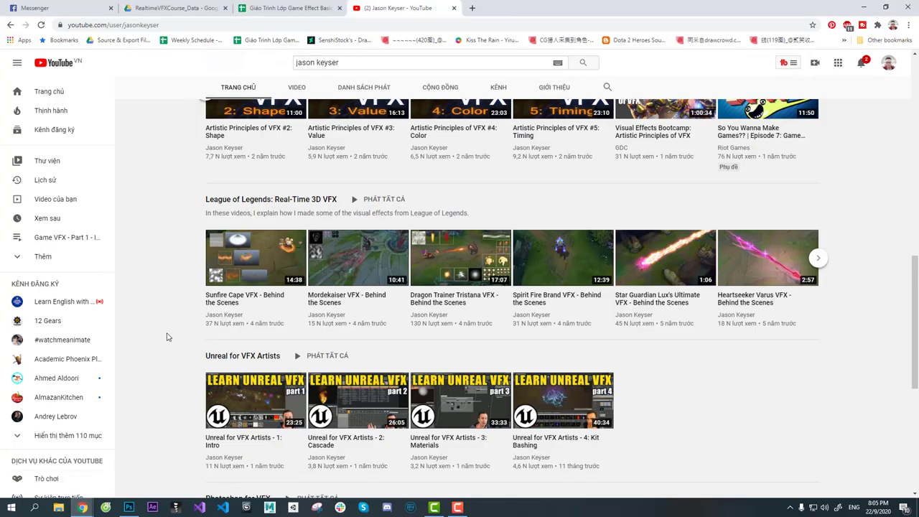
click(177, 5)
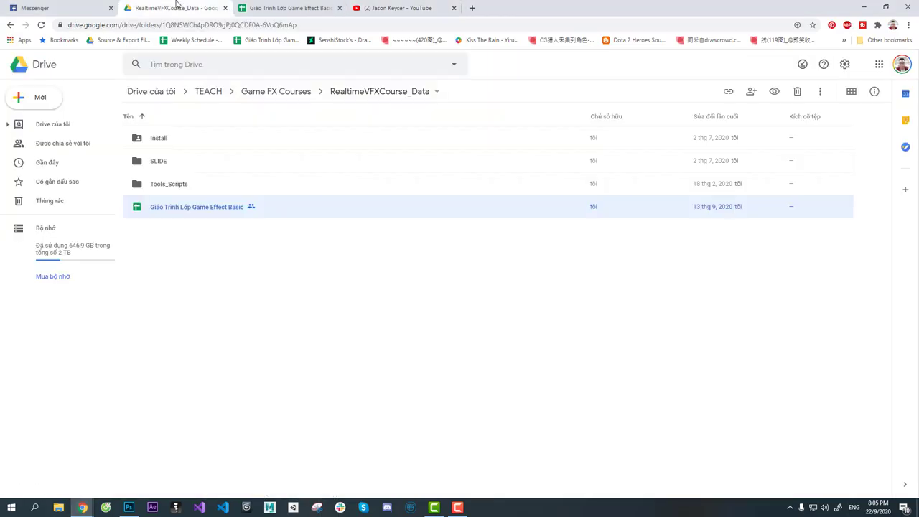
click(269, 96)
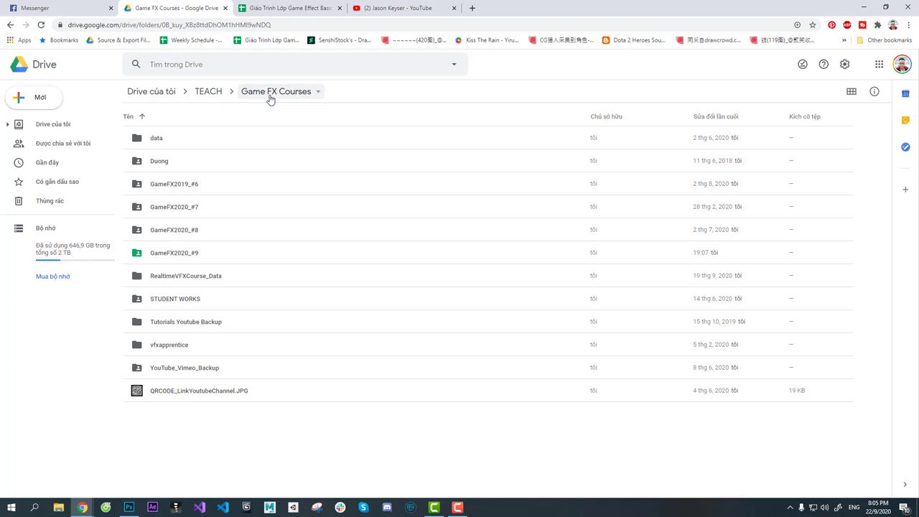
click(286, 6)
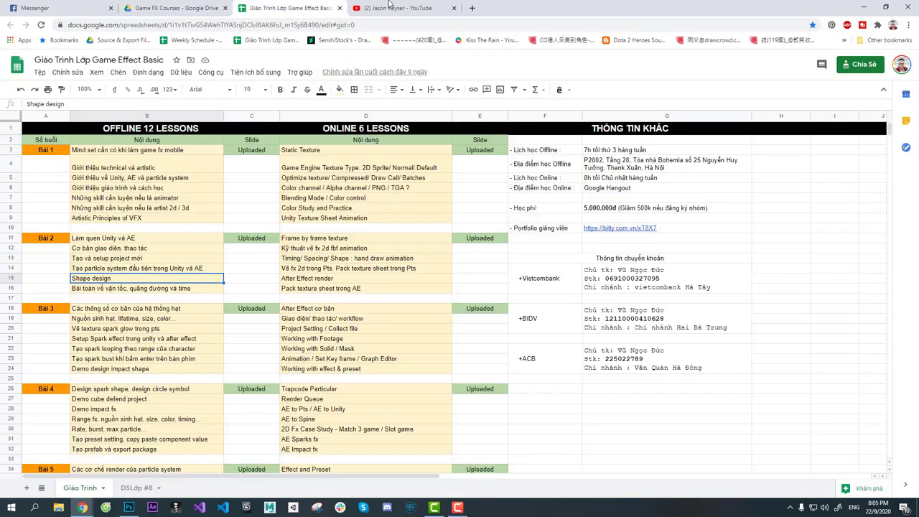
- Return the YouTube tab to its home page and minimize Chrome back to Photoshop
click(400, 6)
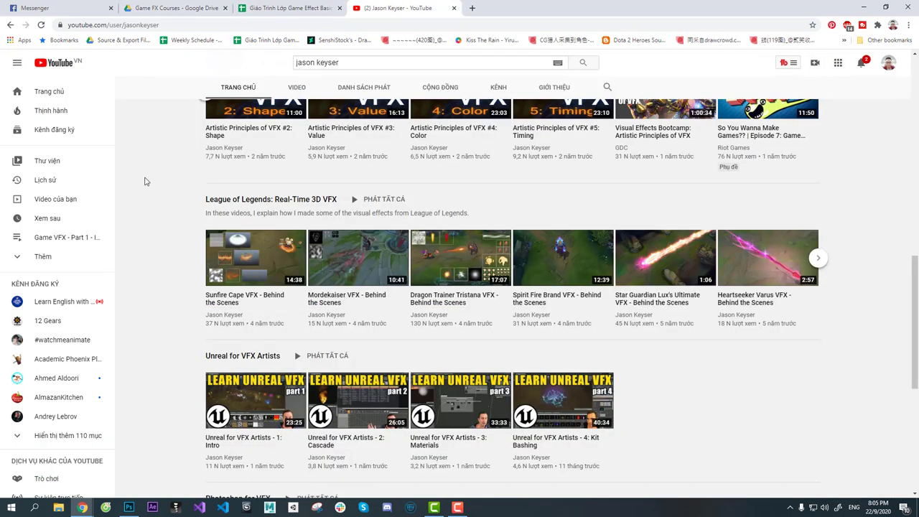
click(61, 64)
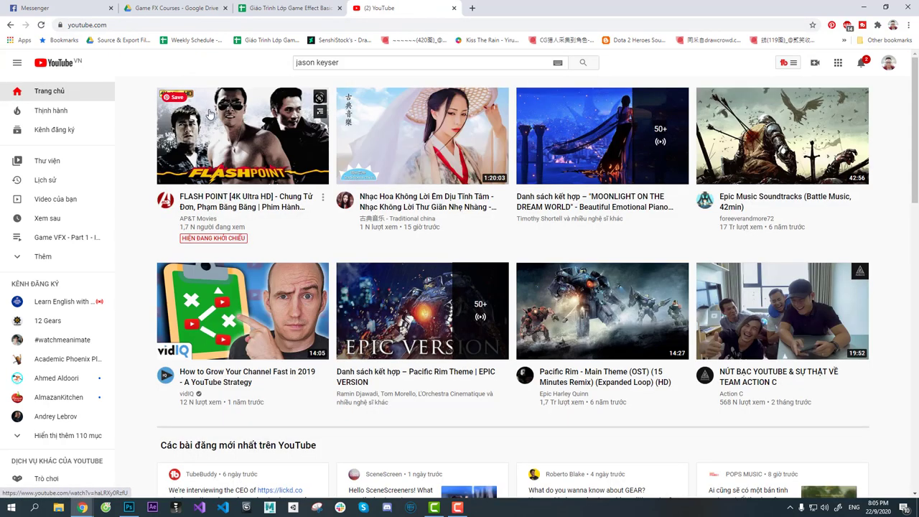
click(864, 7)
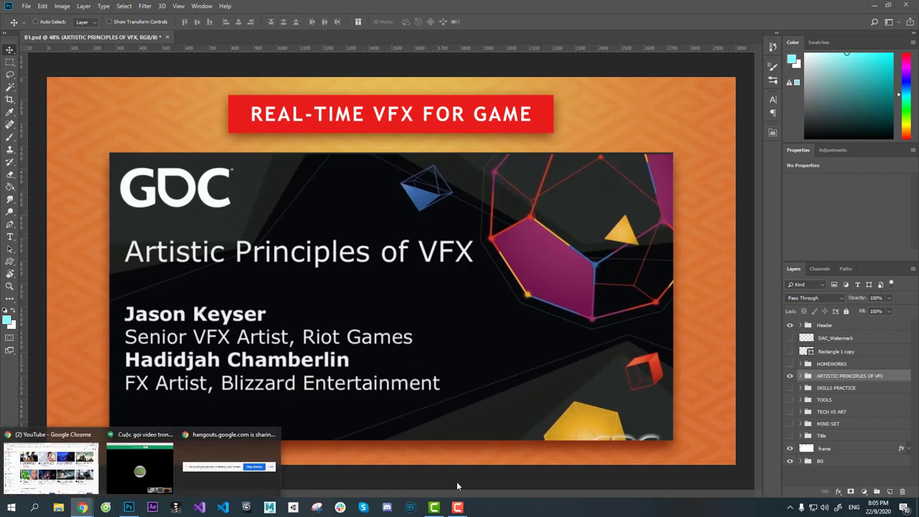
- Hide ARTISTIC PRINCIPLES OF VFX, show and expand HOMEWORKS, and select its INSTALL text layer
click(791, 376)
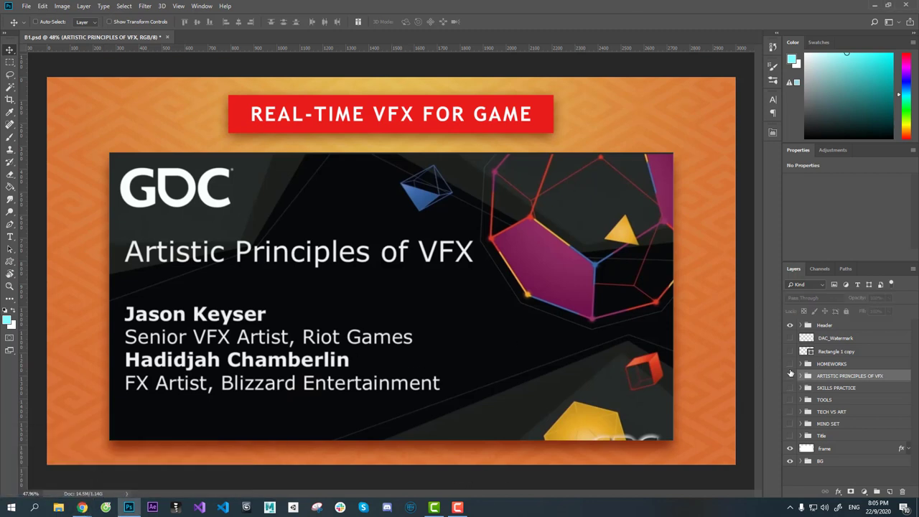
click(838, 364)
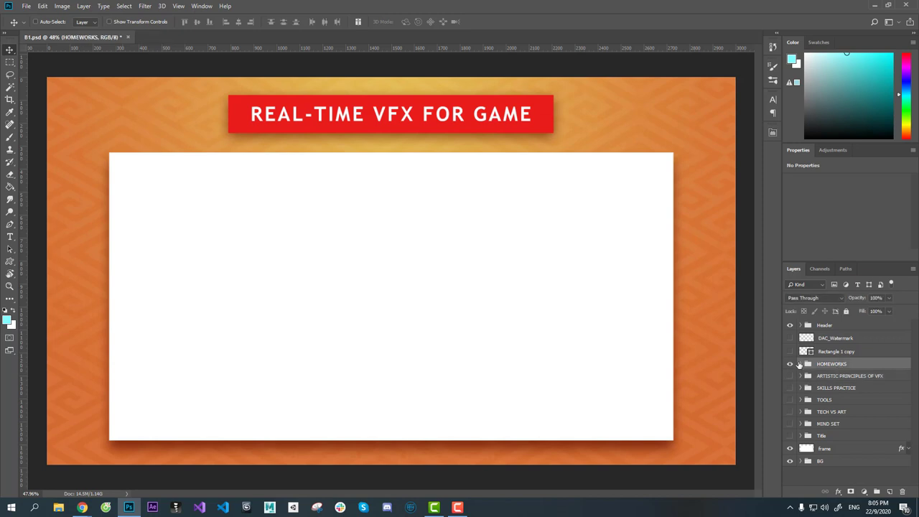
click(799, 364)
click(789, 388)
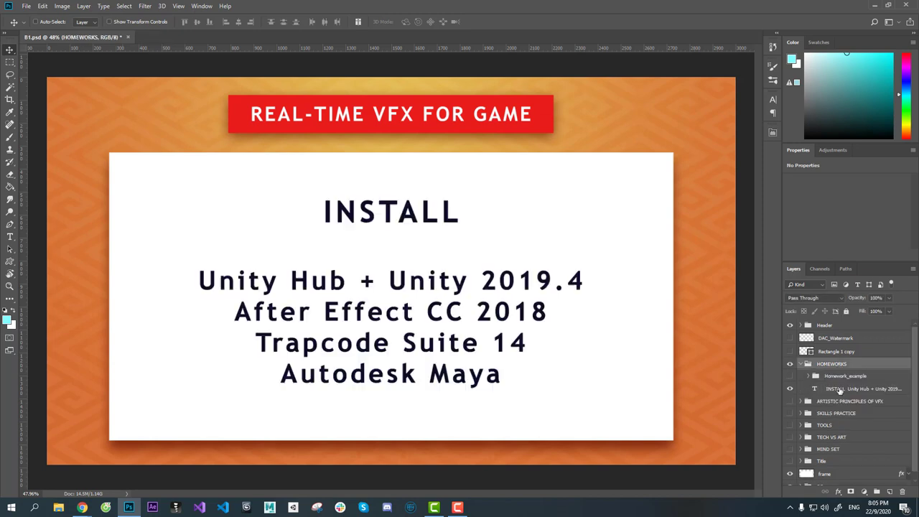
click(838, 388)
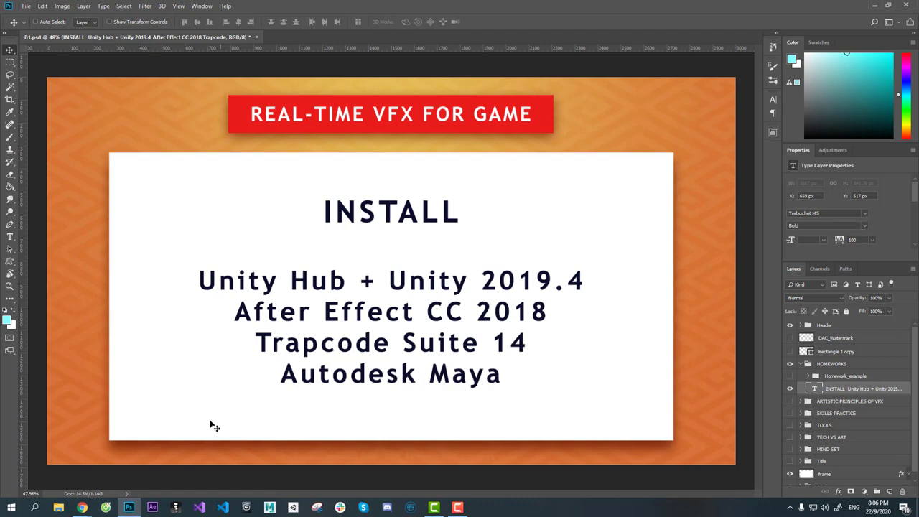
- Browse into RealtimeVFXCourse_Data and its SLIDE folder, then return to Game FX Courses
mouse_move(82, 507)
click(72, 477)
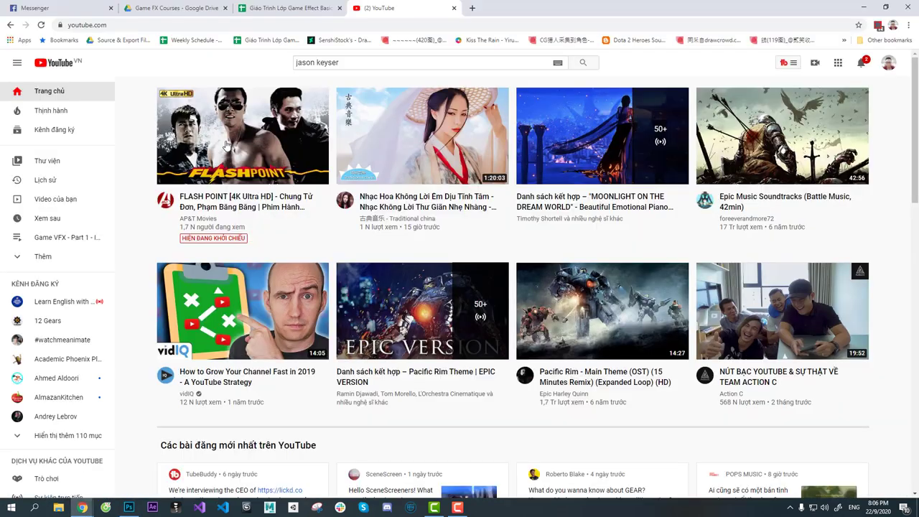
click(174, 6)
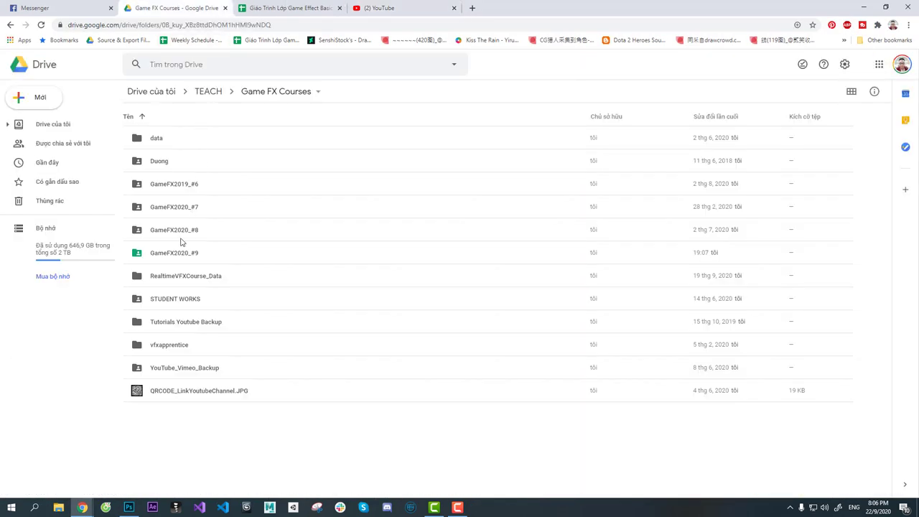
double_click(179, 280)
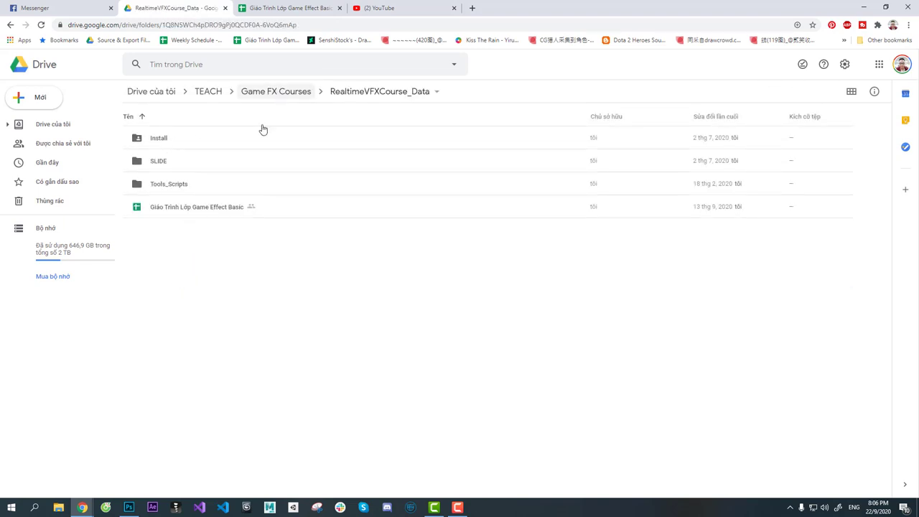
click(154, 167)
double_click(161, 163)
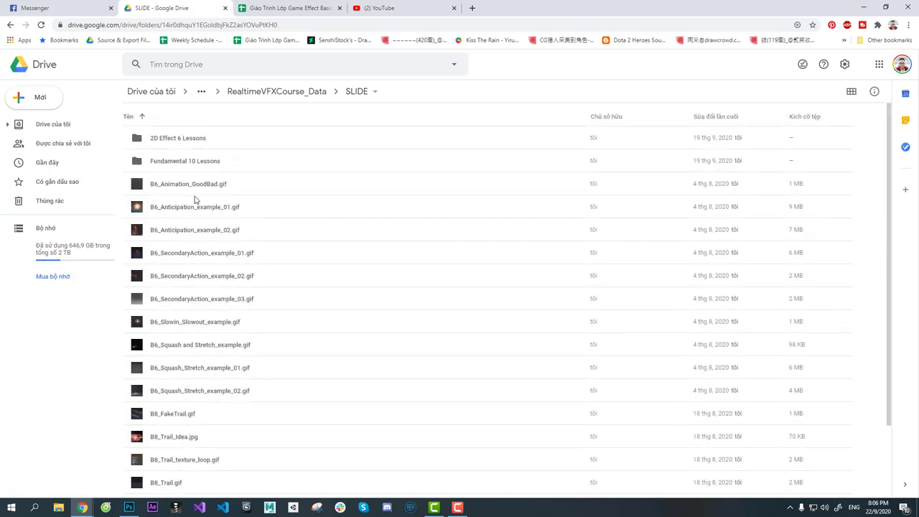
click(256, 94)
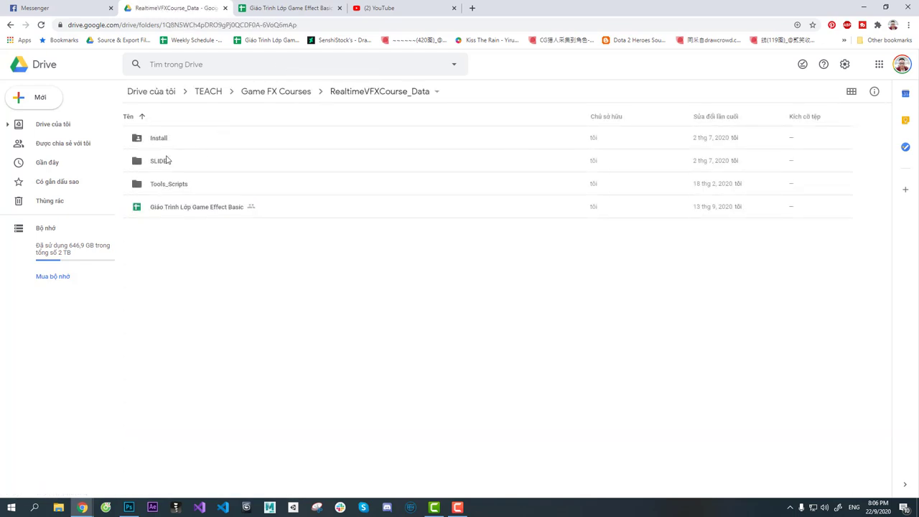
click(285, 95)
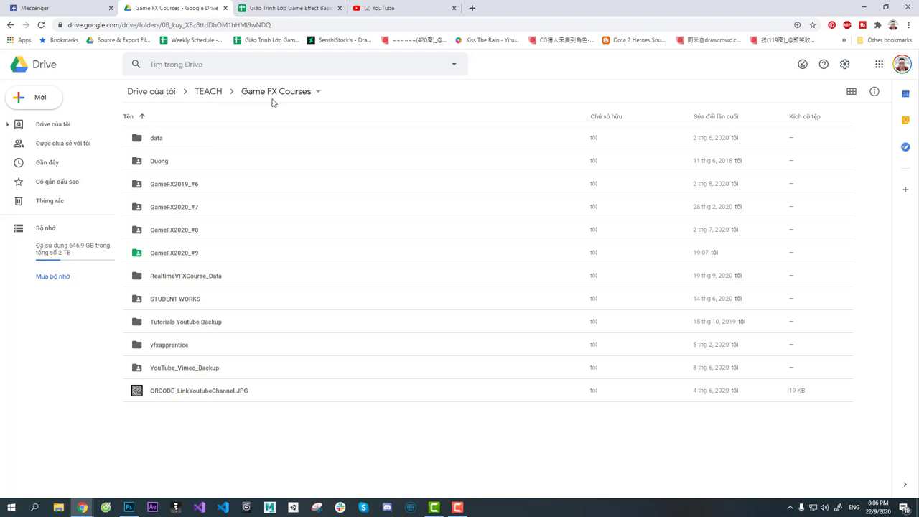
- Share the RealtimeVFXCourse_Data folder so anyone with the link can view it
right_click(180, 280)
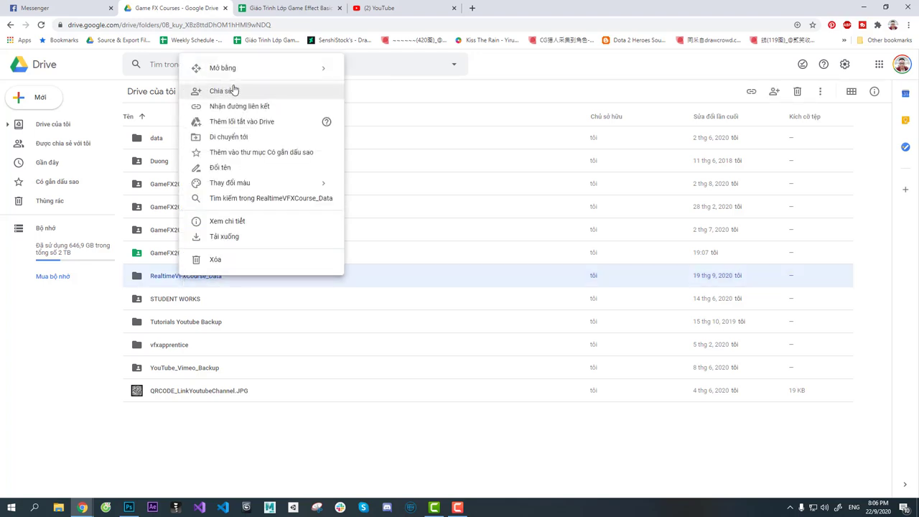
click(247, 91)
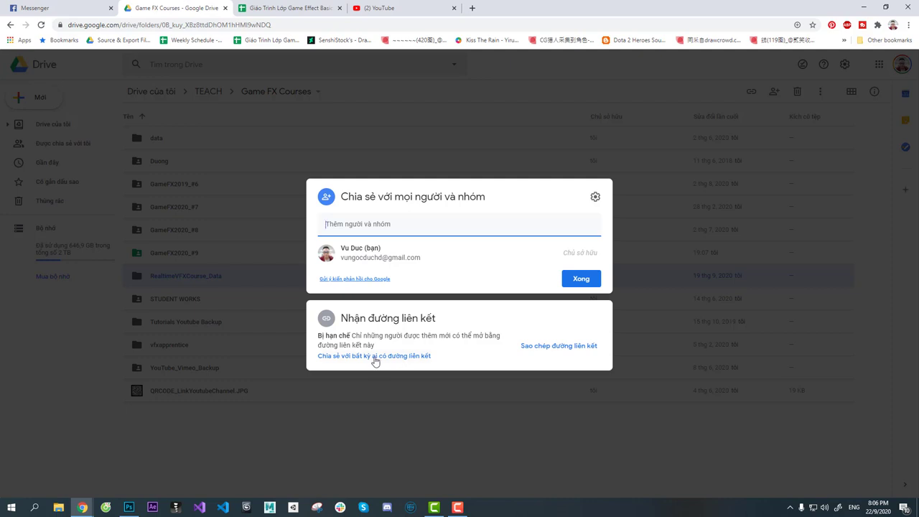
click(374, 357)
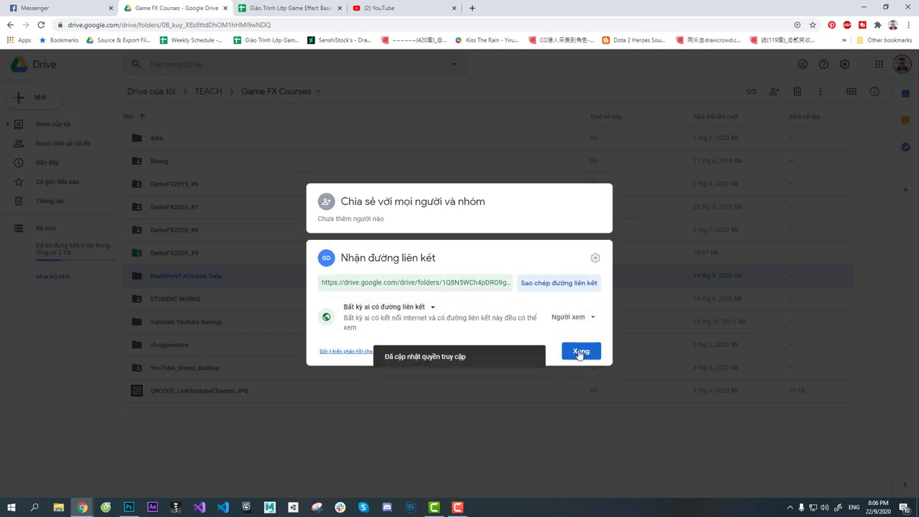
click(580, 352)
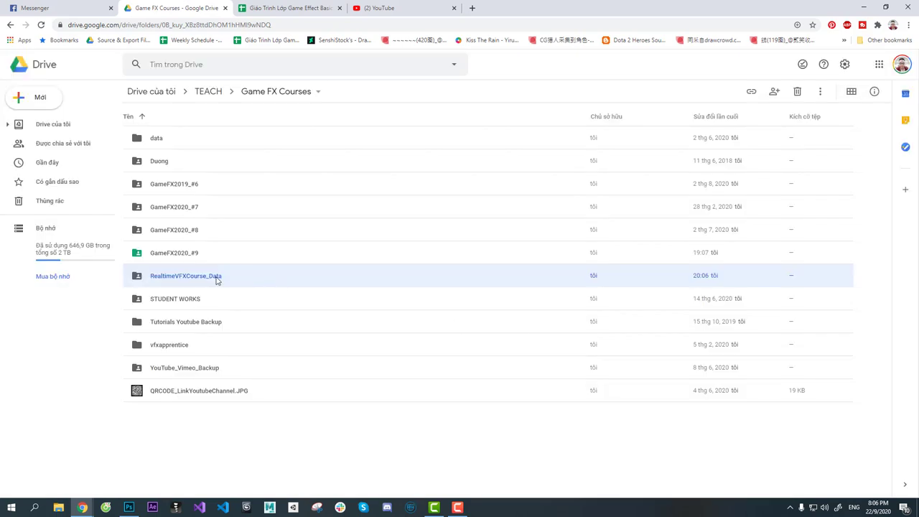
- Copy the RealtimeVFXCourse_Data folder's shareable link
right_click(217, 280)
click(238, 109)
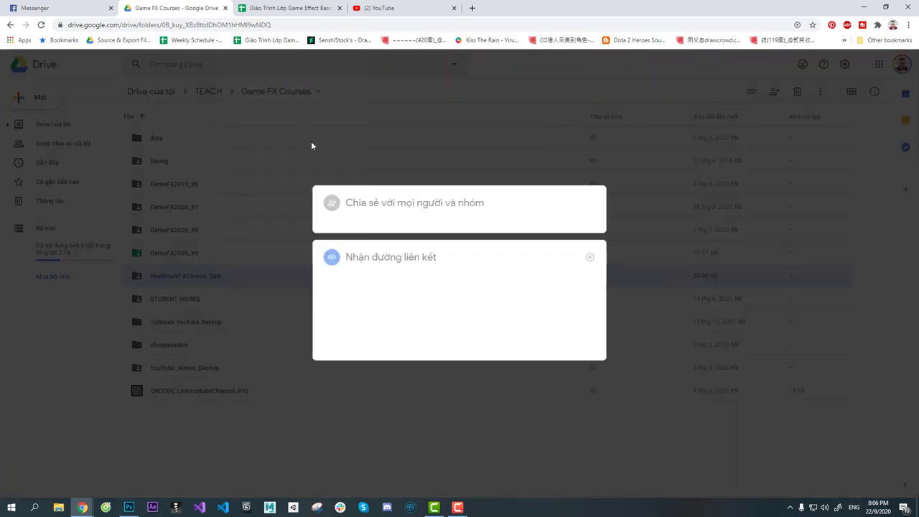
click(551, 286)
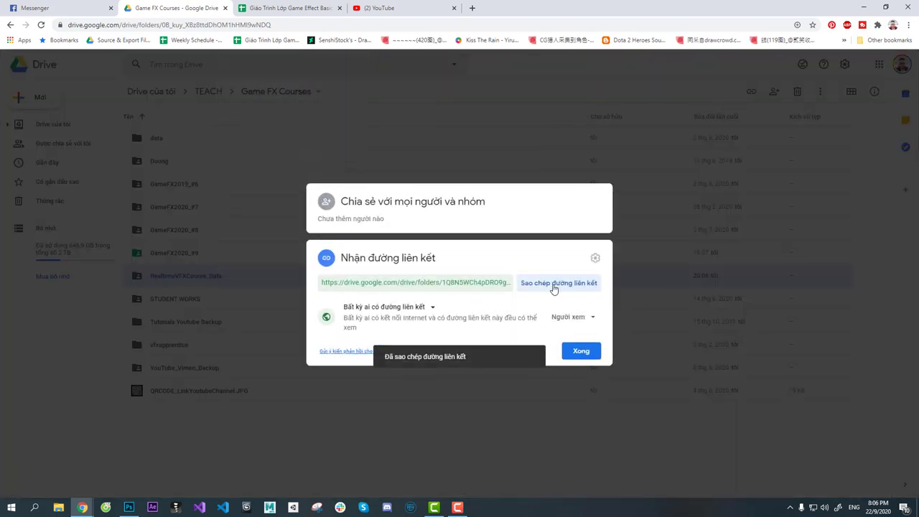
click(583, 350)
- Paste and send the folder link in the Game Fx #9 - 2020 chat, then return to Drive
click(35, 7)
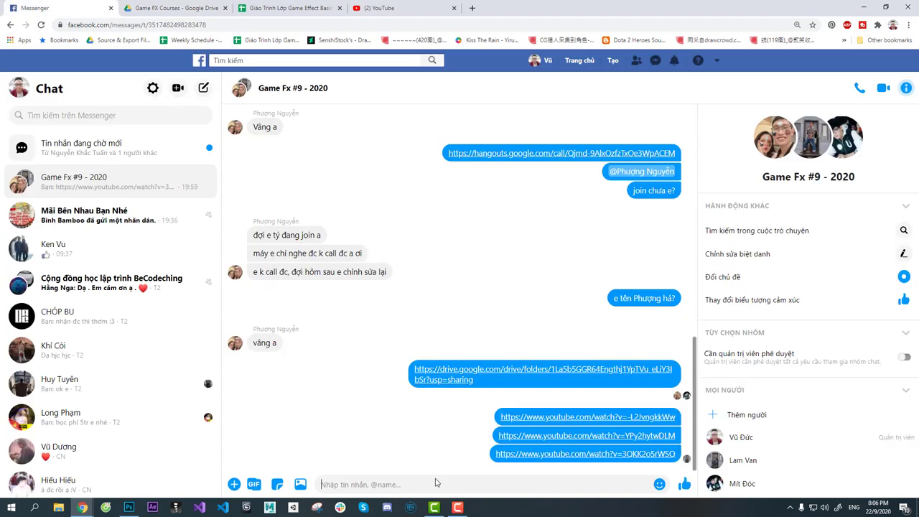
click(437, 485)
key(ctrl+v)
key(Return)
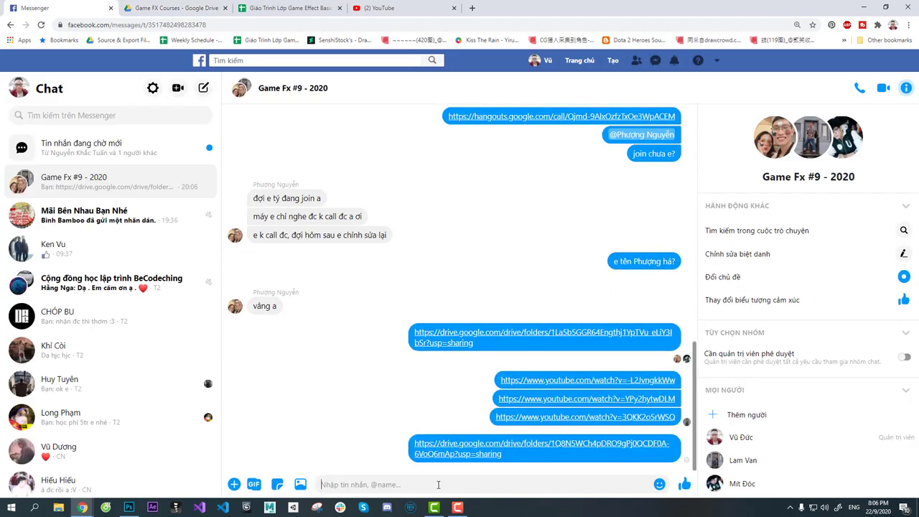
click(270, 6)
click(177, 5)
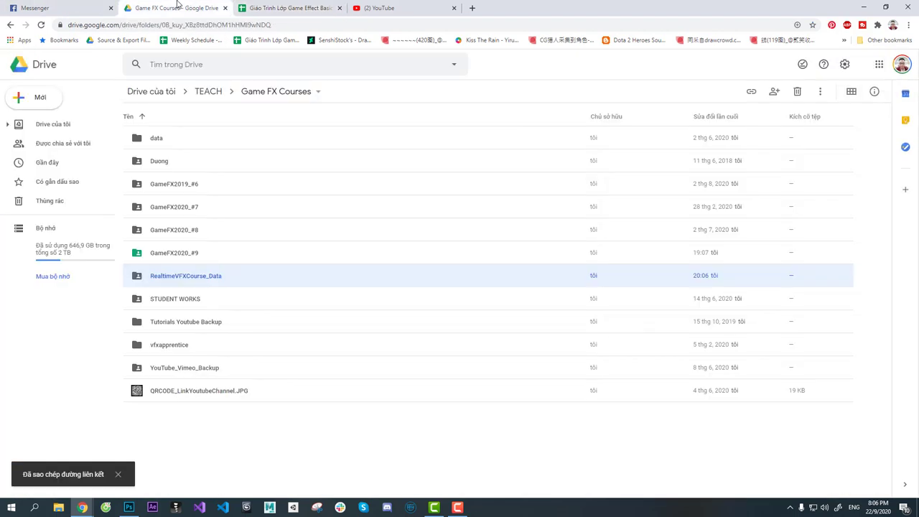
- Open RealtimeVFXCourse_Data > Install to review the installers, go back up, then switch to Photoshop
double_click(177, 276)
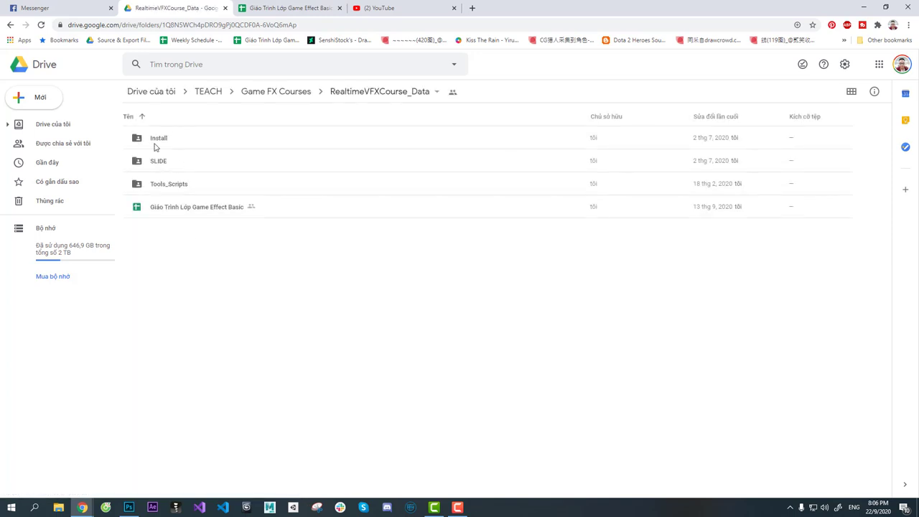
click(157, 139)
double_click(158, 141)
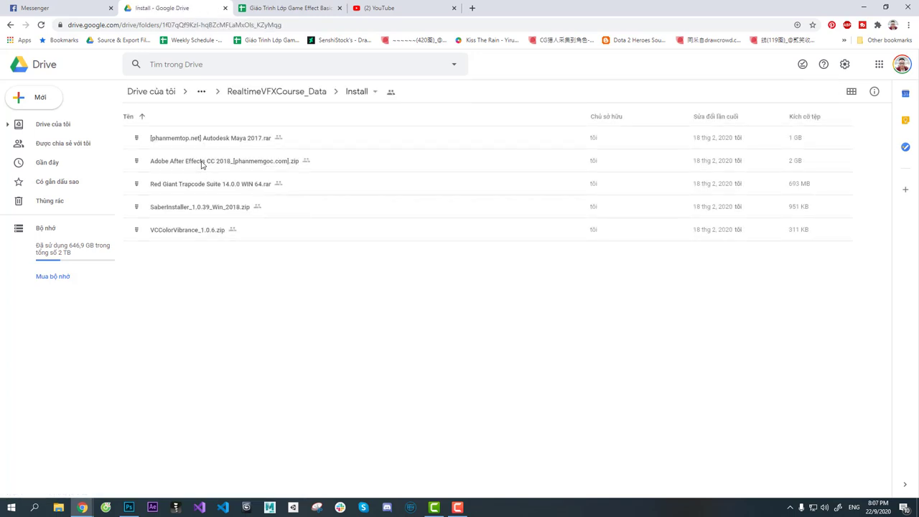
click(265, 93)
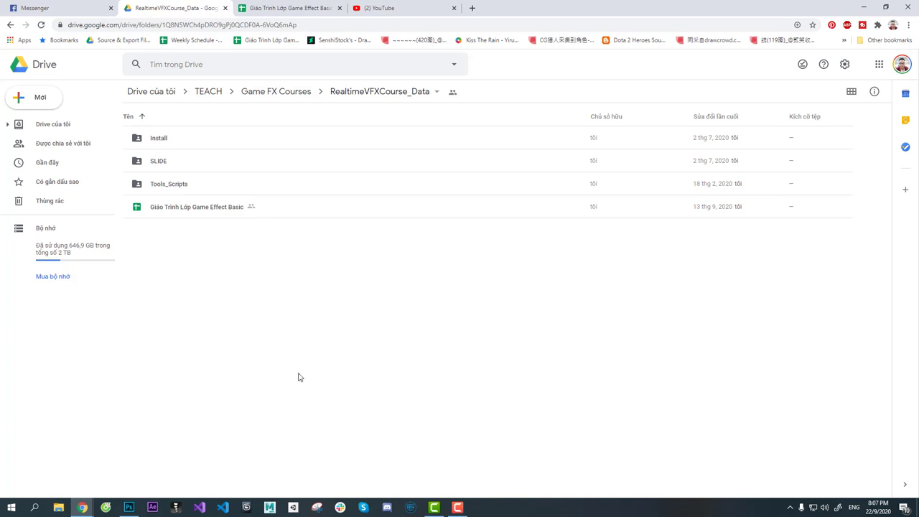
click(129, 506)
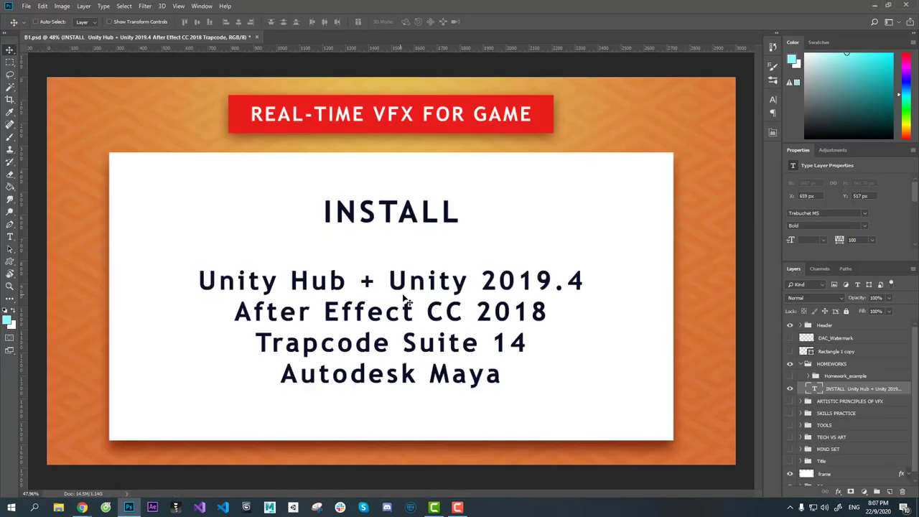
- Hide the INSTALL text layer and show the Homework_example artwork group
click(790, 388)
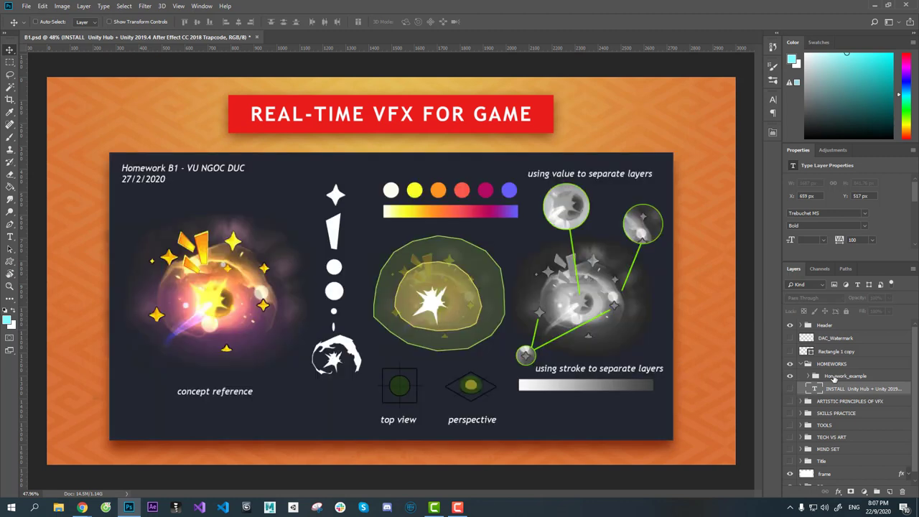
click(808, 376)
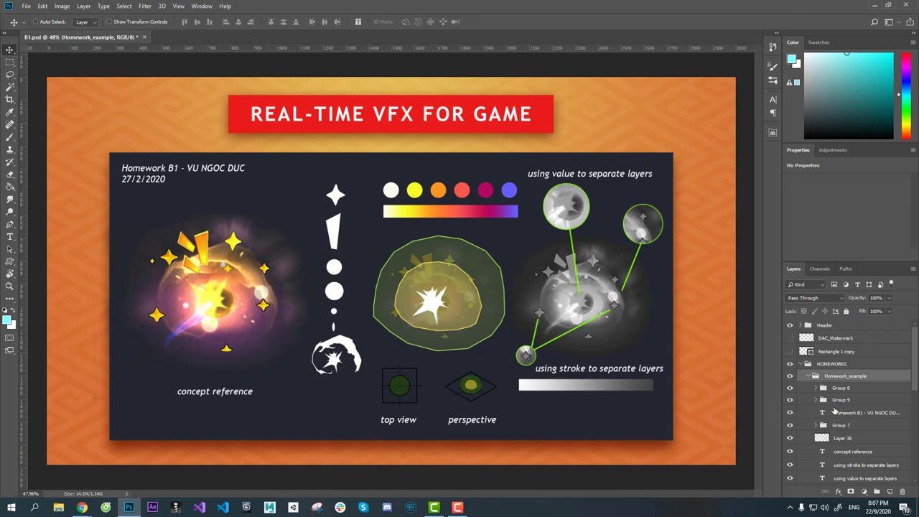
- Toggle Group 9 and Group 8 visibility to identify the perspective, top-view and gradient bar layers
click(856, 402)
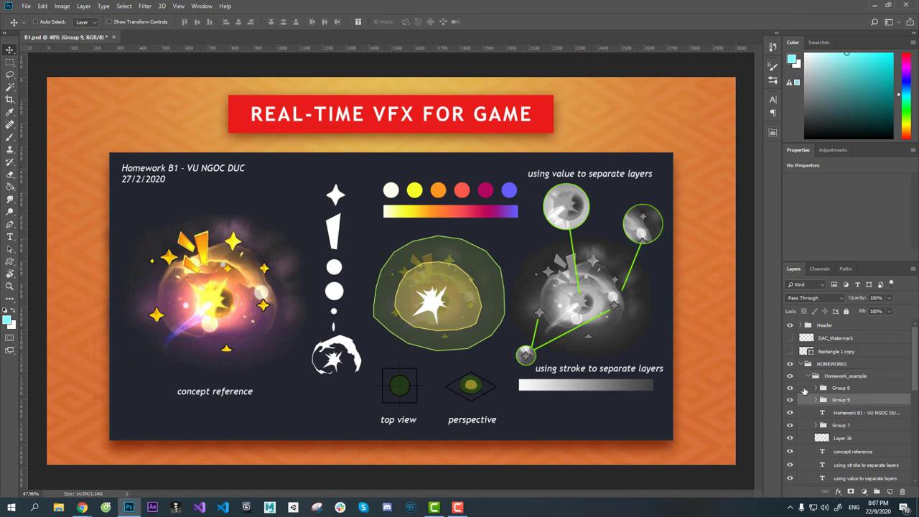
click(790, 395)
click(789, 388)
click(831, 390)
click(790, 400)
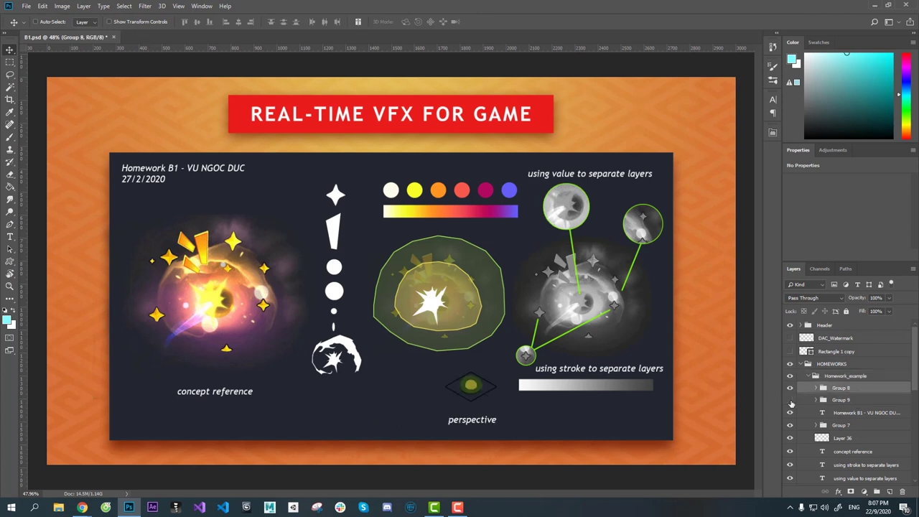
click(789, 400)
click(789, 389)
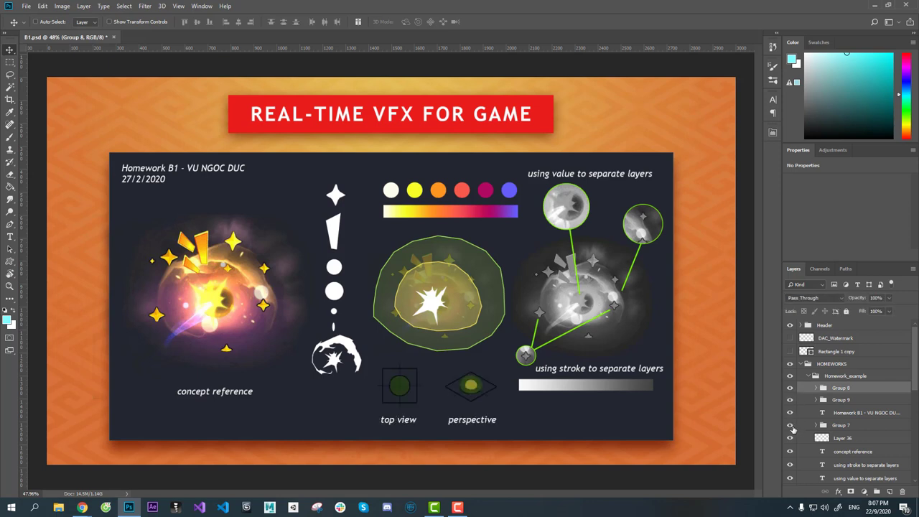
click(789, 425)
- Select the shape group and toggle the concept artwork's visibility to locate its layer
scroll(821, 431, down, 2)
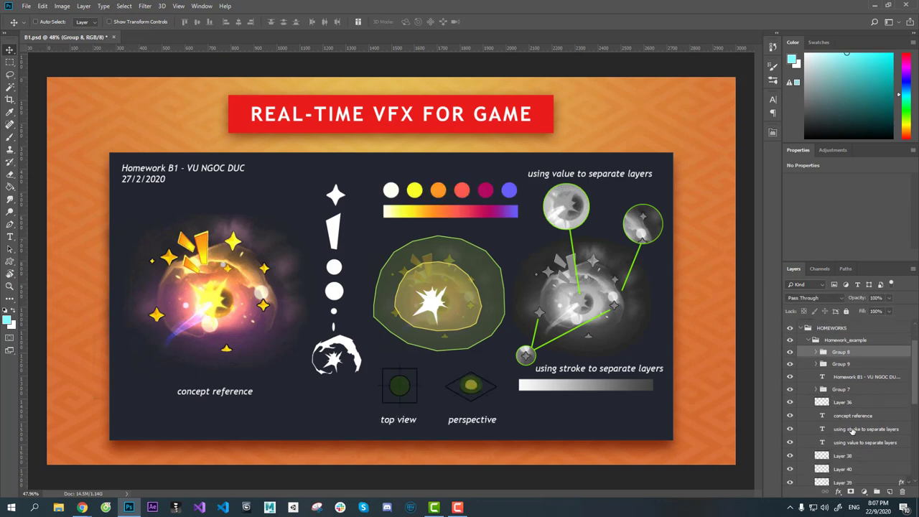
scroll(825, 427, down, 2)
scroll(832, 419, down, 2)
scroll(842, 412, down, 2)
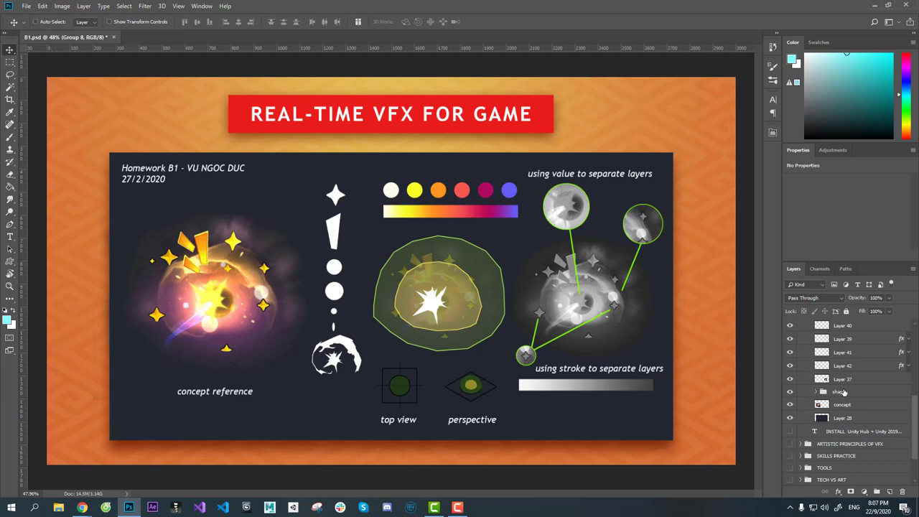
click(841, 392)
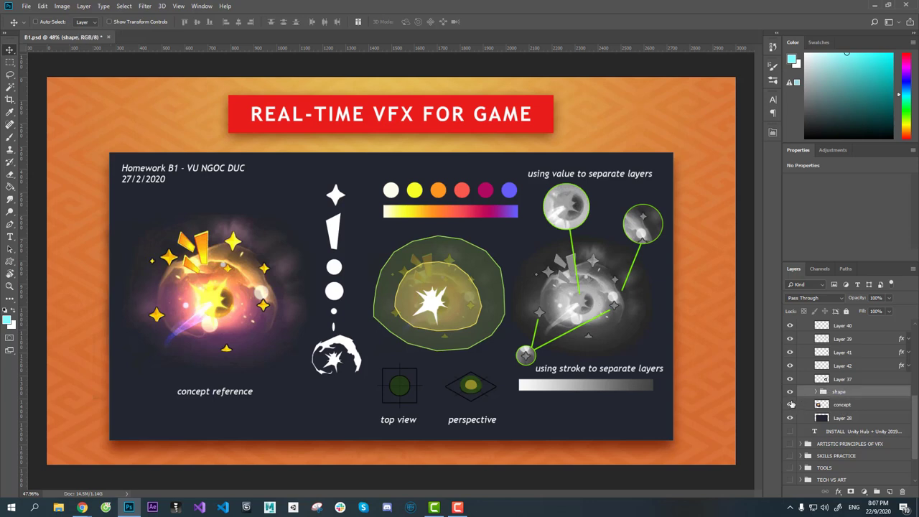
click(790, 404)
click(820, 404)
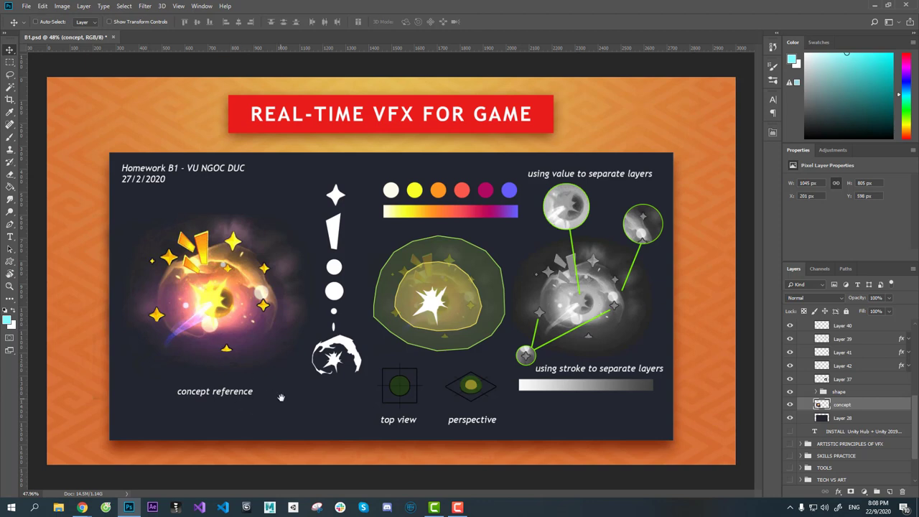
- Zoom the board to 50%, then to about 82% over the fireball artwork, and pan around it
key(ctrl)
key(ctrl+plus)
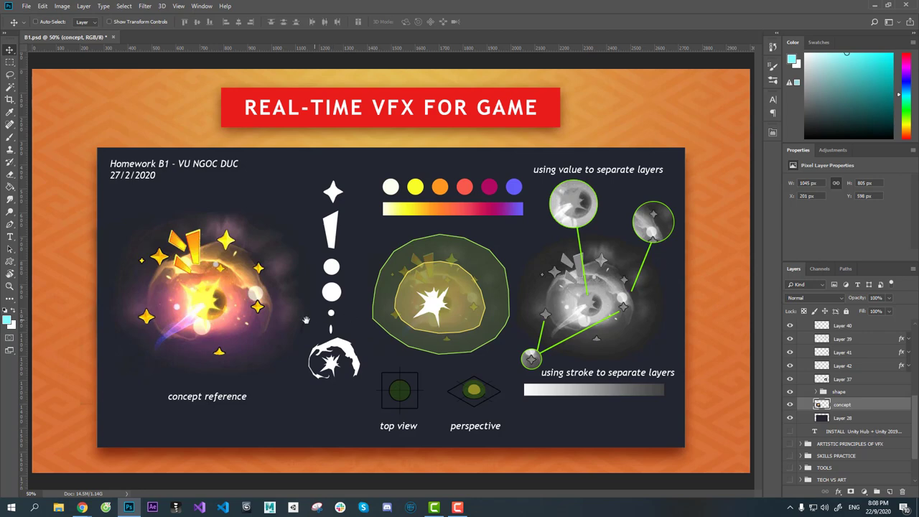
key(ctrl)
scroll(293, 314, up, 3)
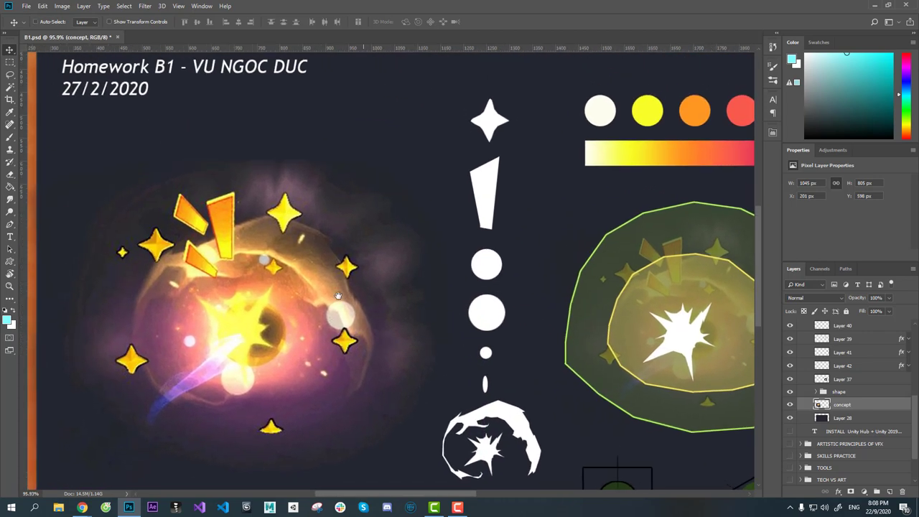
scroll(342, 310, down, 1)
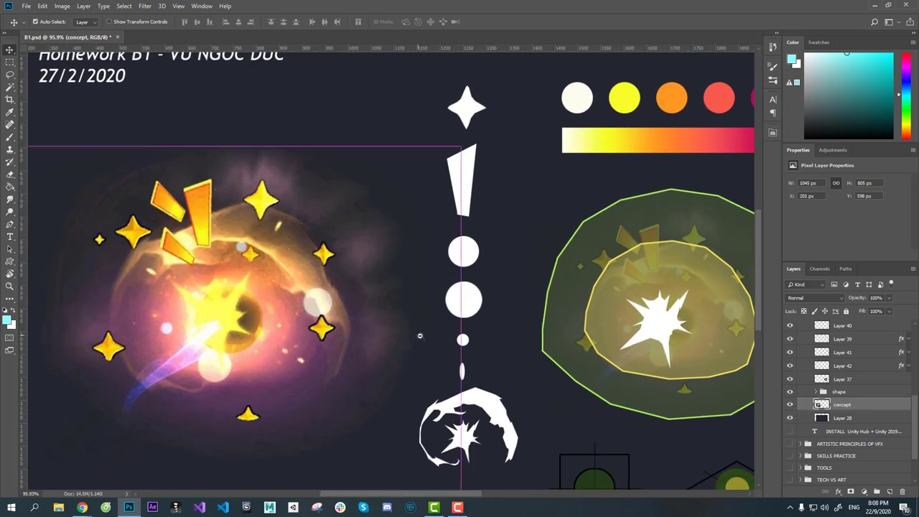
scroll(398, 327, down, 2)
scroll(402, 328, right, 2)
scroll(417, 330, up, 1)
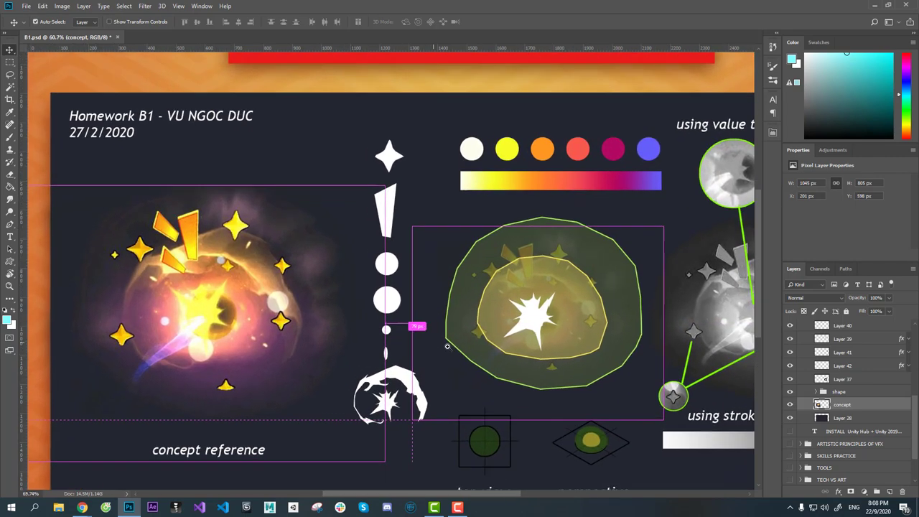
scroll(431, 331, up, 1)
scroll(423, 331, left, 2)
scroll(402, 330, up, 1)
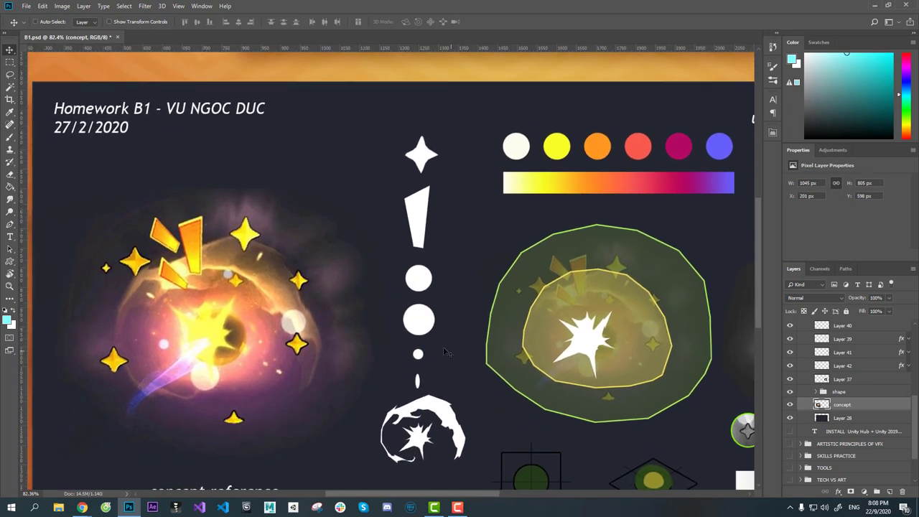
key(ctrl)
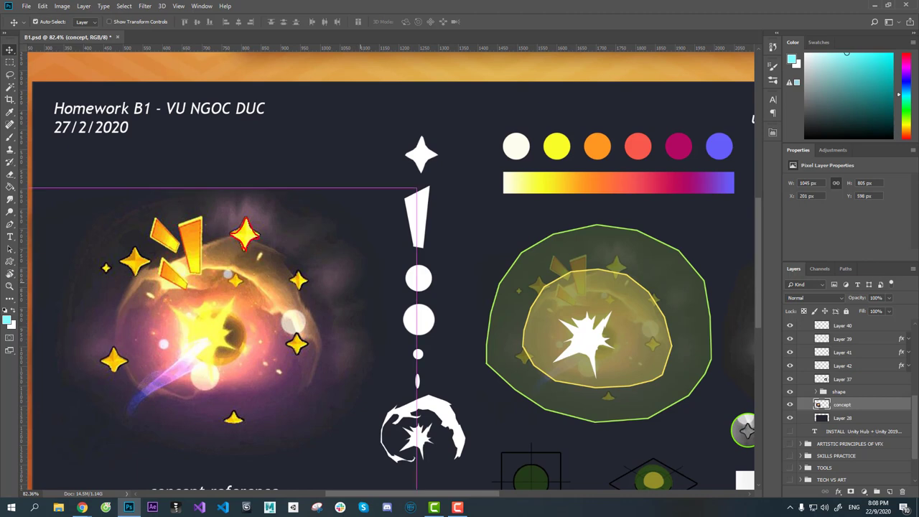
mouse_move(271, 212)
mouse_down()
mouse_move(388, 156)
mouse_move(380, 169)
mouse_up()
key(Escape)
drag(193, 274, 197, 281)
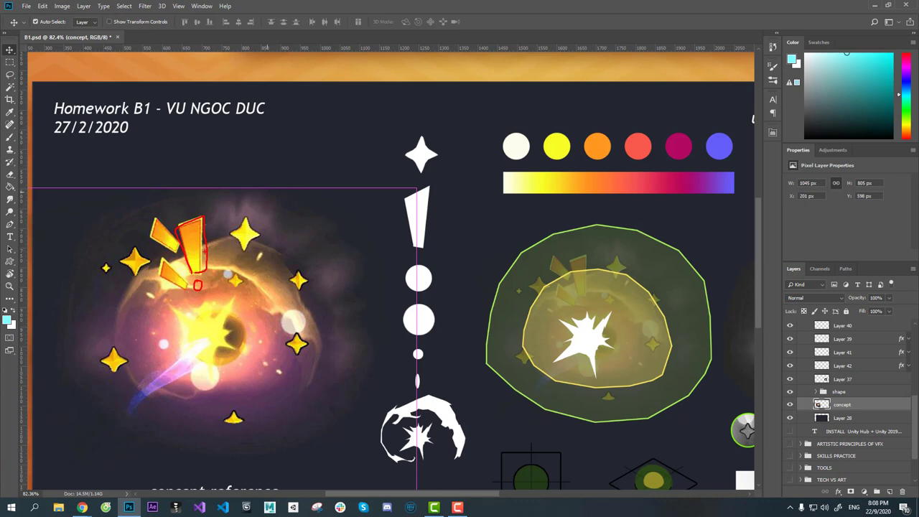
mouse_move(220, 211)
mouse_down()
mouse_move(389, 184)
mouse_move(400, 203)
mouse_up()
key(Escape)
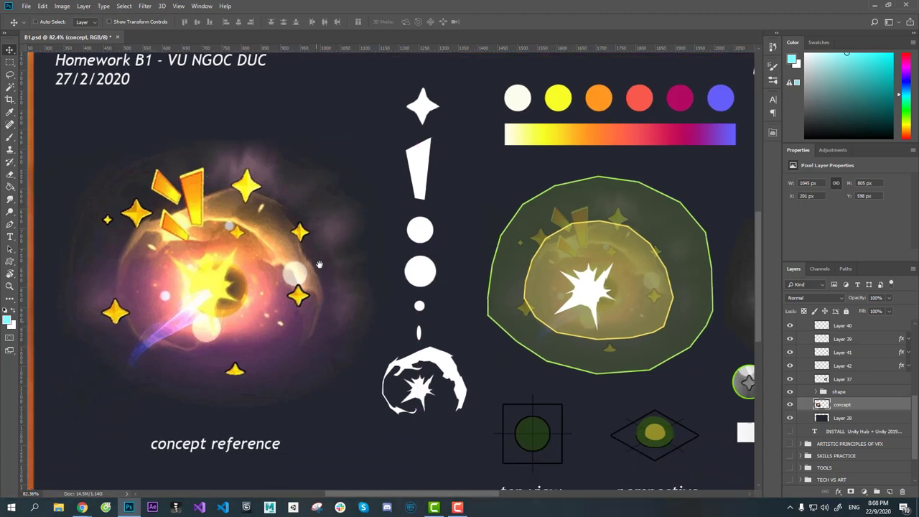
drag(313, 323, 317, 257)
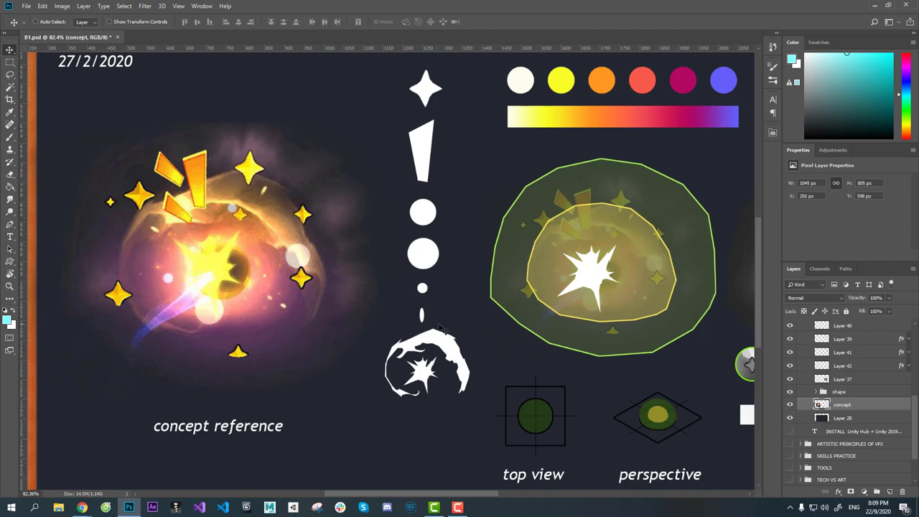
key(ctrl)
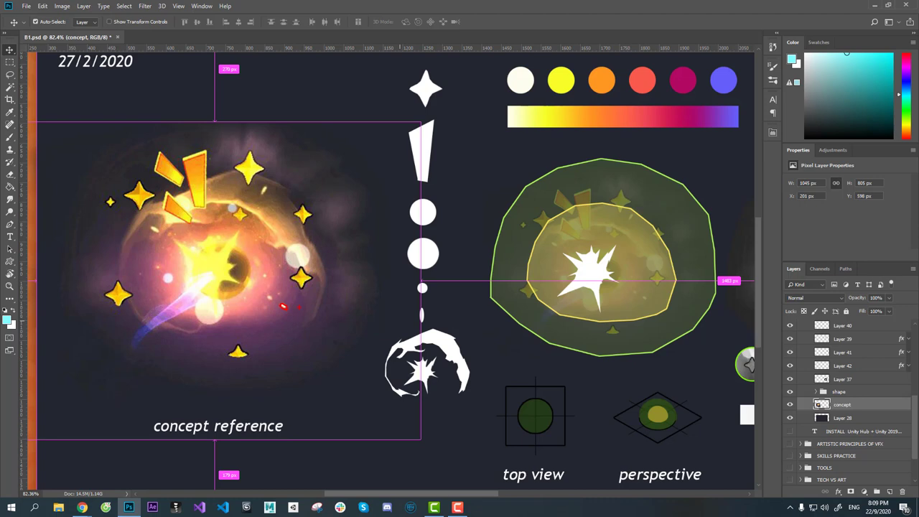
mouse_move(297, 310)
mouse_down()
mouse_move(410, 314)
mouse_move(401, 320)
mouse_up()
drag(380, 333, 394, 307)
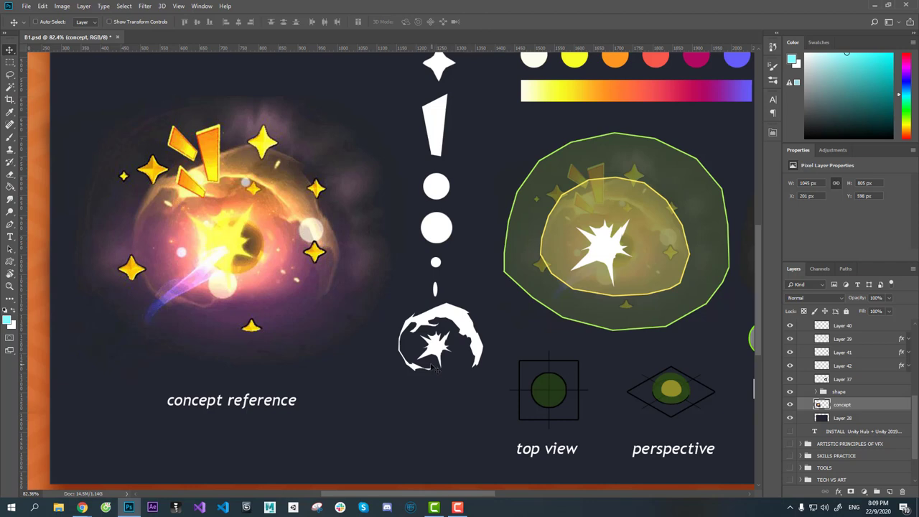
key(ctrl)
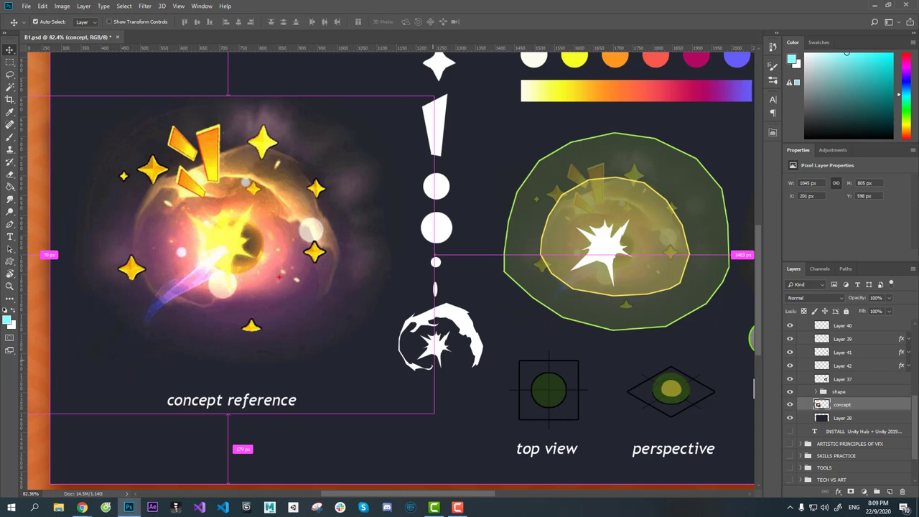
mouse_move(194, 221)
mouse_down()
mouse_move(183, 213)
mouse_move(253, 207)
mouse_up()
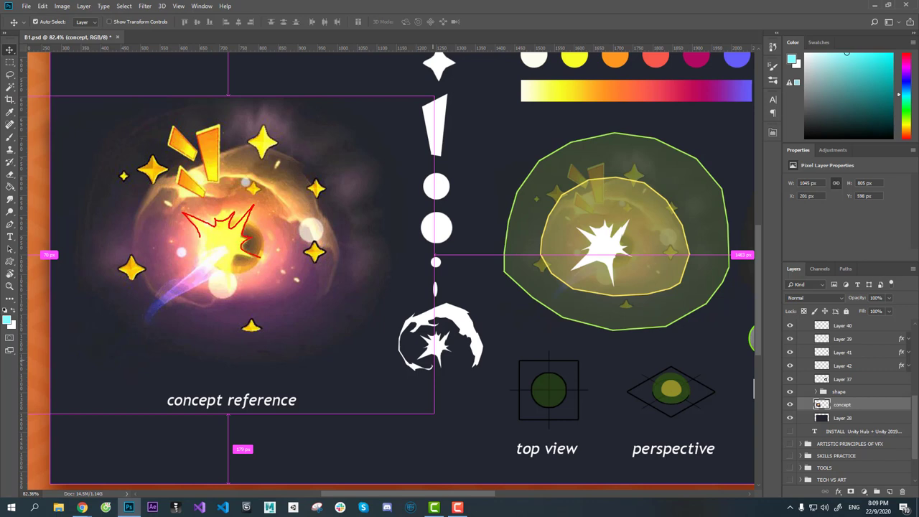
mouse_move(230, 293)
mouse_down()
mouse_move(224, 274)
mouse_move(195, 259)
mouse_up()
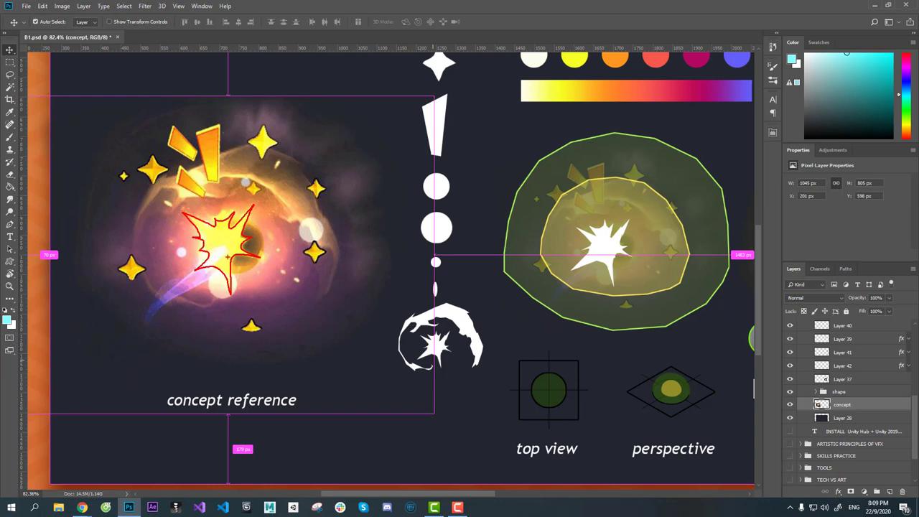
mouse_move(250, 285)
mouse_down()
mouse_move(412, 362)
mouse_move(397, 373)
mouse_up()
key(Escape)
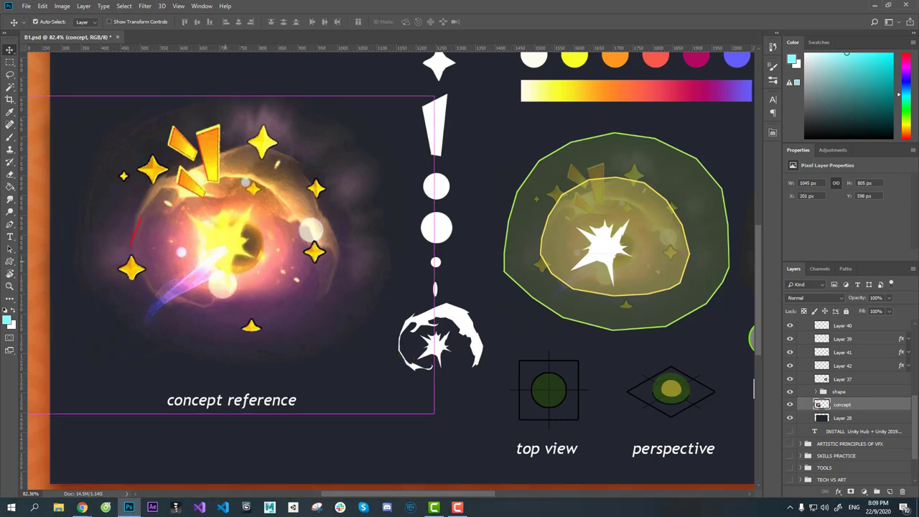
mouse_move(175, 190)
mouse_down()
mouse_move(204, 198)
mouse_move(237, 194)
mouse_move(223, 180)
mouse_move(267, 178)
mouse_move(285, 218)
mouse_move(310, 229)
mouse_move(316, 208)
mouse_up()
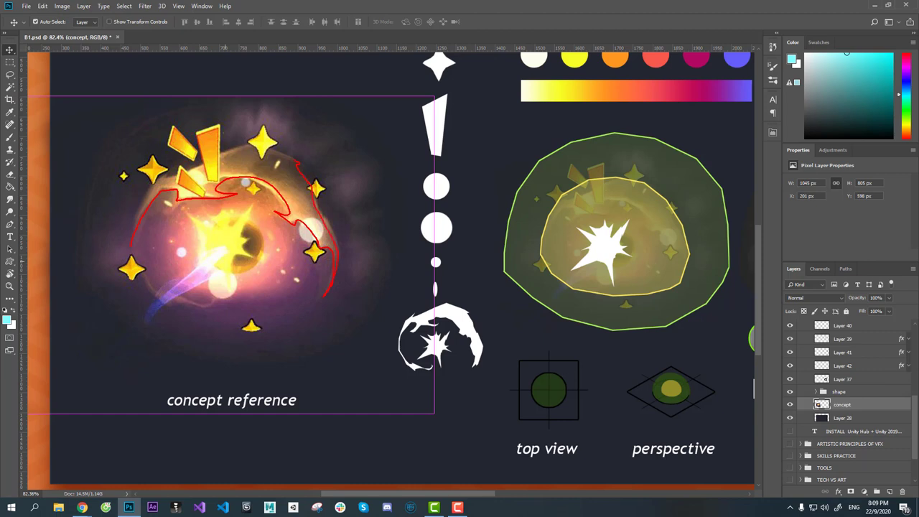
mouse_move(264, 147)
mouse_down()
mouse_move(236, 147)
mouse_move(178, 175)
mouse_up()
drag(350, 231, 419, 292)
key(ctrl+z)
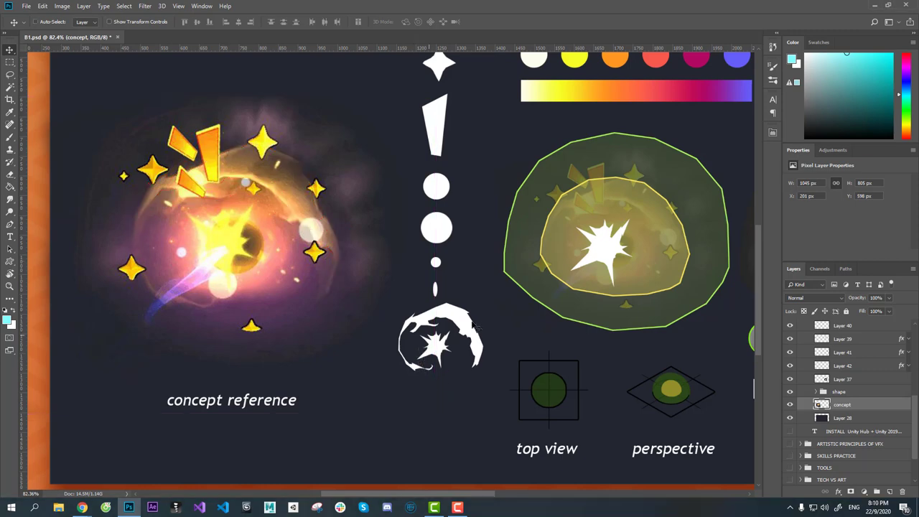
drag(495, 333, 497, 376)
- Centre the board, briefly circle the green shield, then sketch a red dome over a flat plane near the title
scroll(497, 359, down, 2)
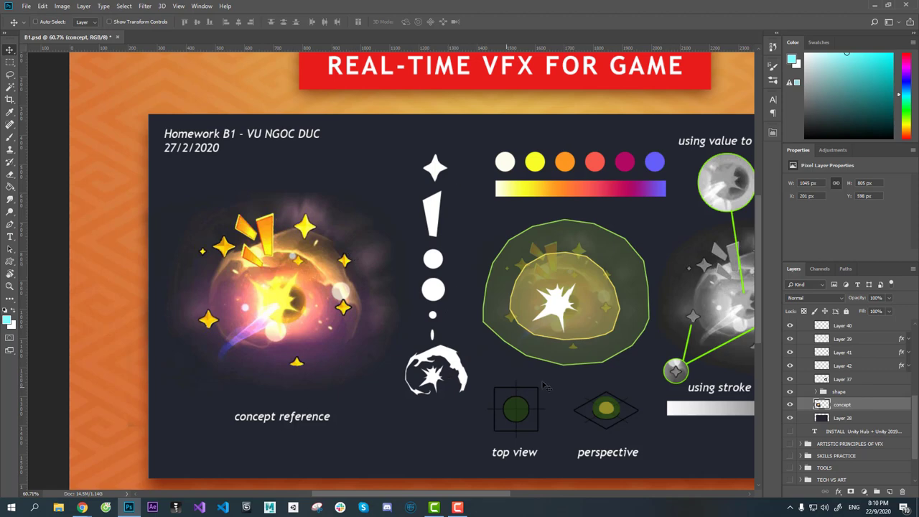
mouse_move(547, 384)
mouse_down()
mouse_move(493, 369)
mouse_move(481, 349)
mouse_up()
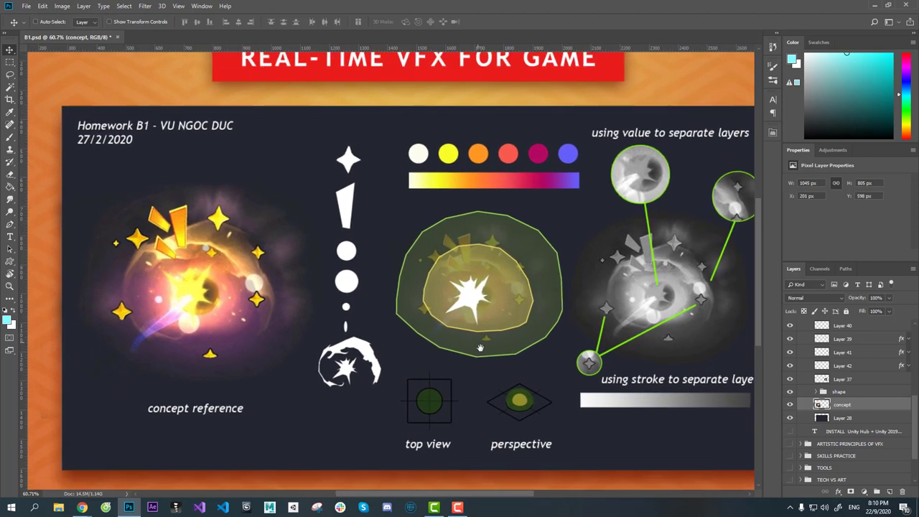
key(ctrl)
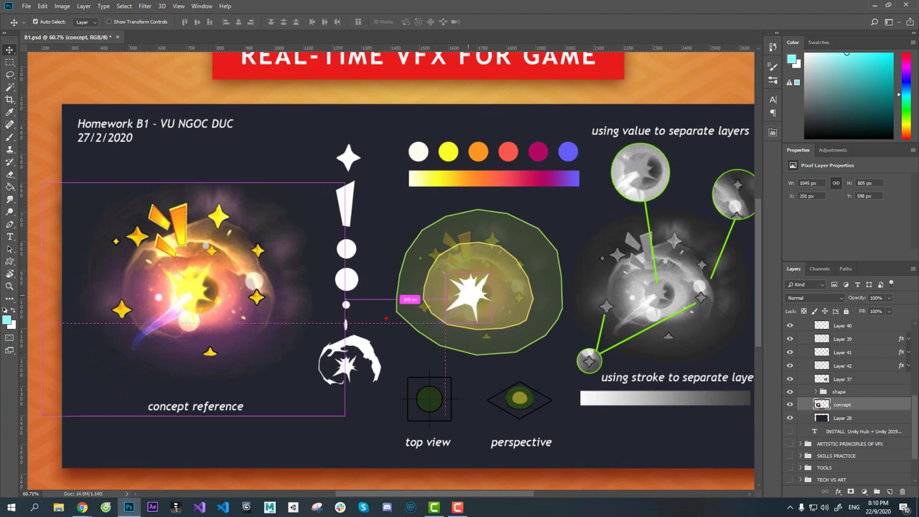
mouse_move(386, 318)
mouse_down()
mouse_move(431, 216)
mouse_move(606, 287)
mouse_move(395, 352)
mouse_move(370, 312)
mouse_up()
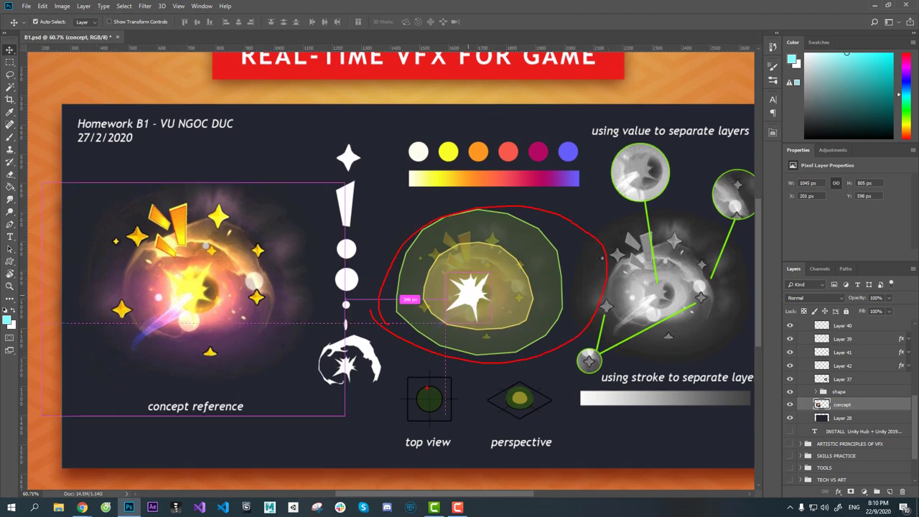
key(e)
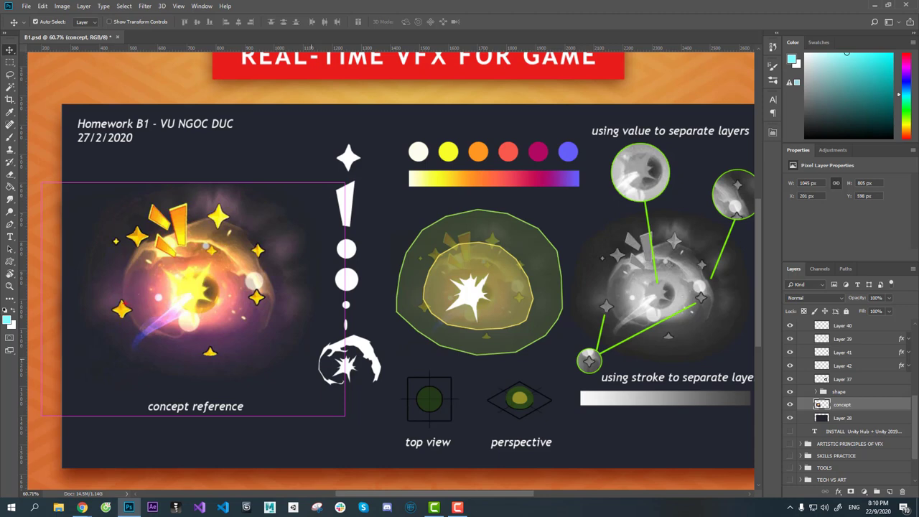
mouse_move(223, 159)
mouse_down()
mouse_move(317, 140)
mouse_move(296, 151)
mouse_up()
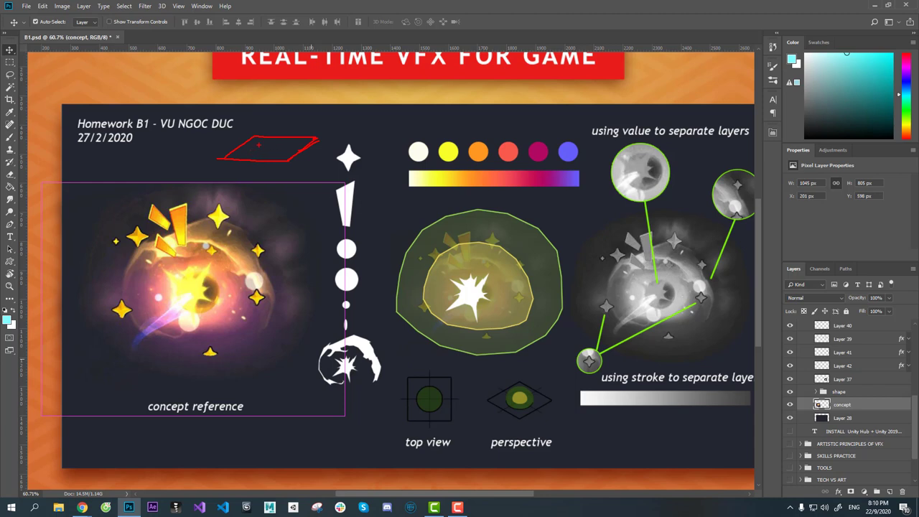
mouse_move(257, 146)
mouse_down()
mouse_move(258, 129)
mouse_move(287, 141)
mouse_move(278, 151)
mouse_up()
- Outline in red the concept image's core and glow and the middle effect's curves and inner ellipse
drag(399, 316, 453, 346)
mouse_move(158, 310)
mouse_down()
mouse_move(182, 267)
mouse_move(240, 289)
mouse_move(213, 323)
mouse_move(161, 316)
mouse_move(181, 265)
mouse_move(231, 277)
mouse_up()
drag(230, 310, 178, 320)
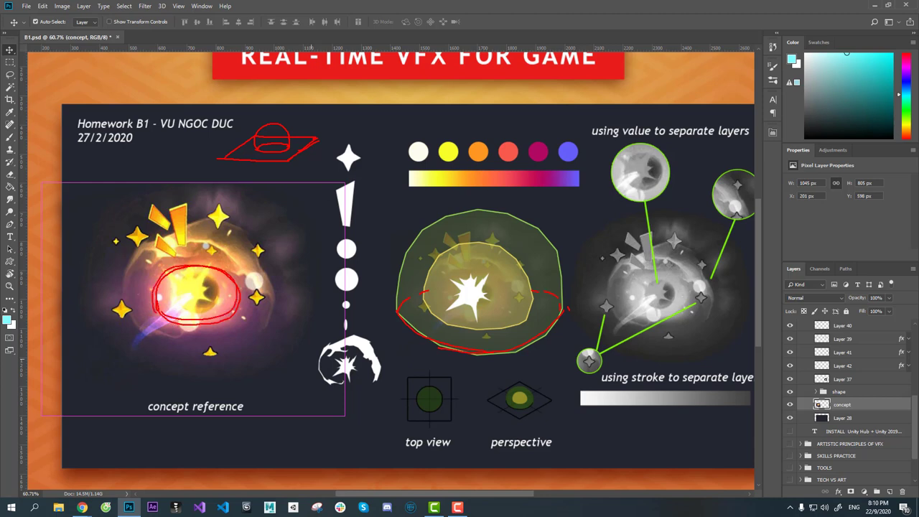
mouse_move(104, 305)
mouse_down()
mouse_move(119, 248)
mouse_move(252, 222)
mouse_move(277, 334)
mouse_move(250, 353)
mouse_move(209, 351)
mouse_up()
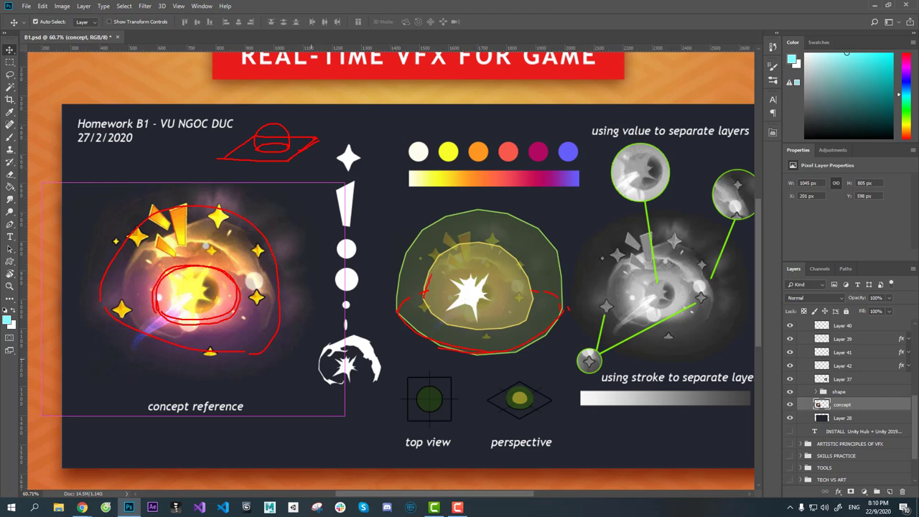
drag(459, 253, 502, 248)
drag(517, 325, 438, 321)
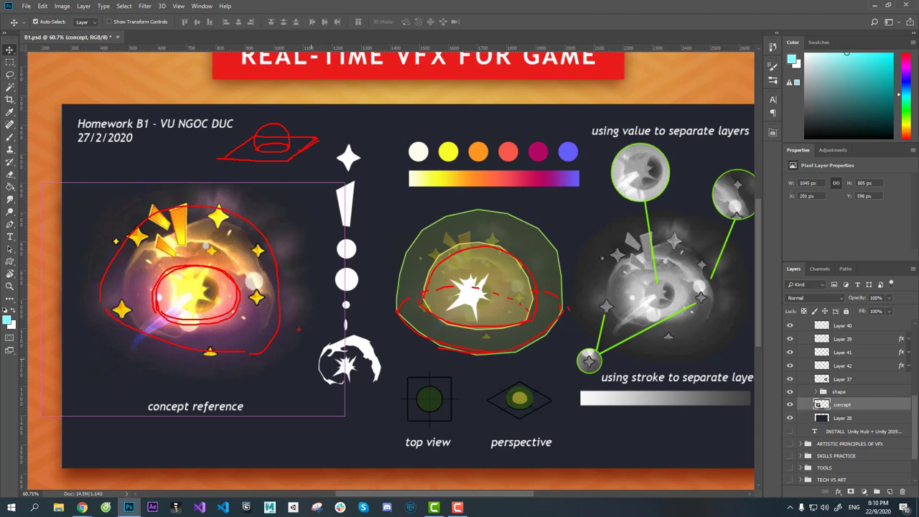
- Draw red strokes linking the crescent swirl to the gradient bar, then erase all markings
drag(297, 354, 608, 389)
drag(284, 349, 379, 264)
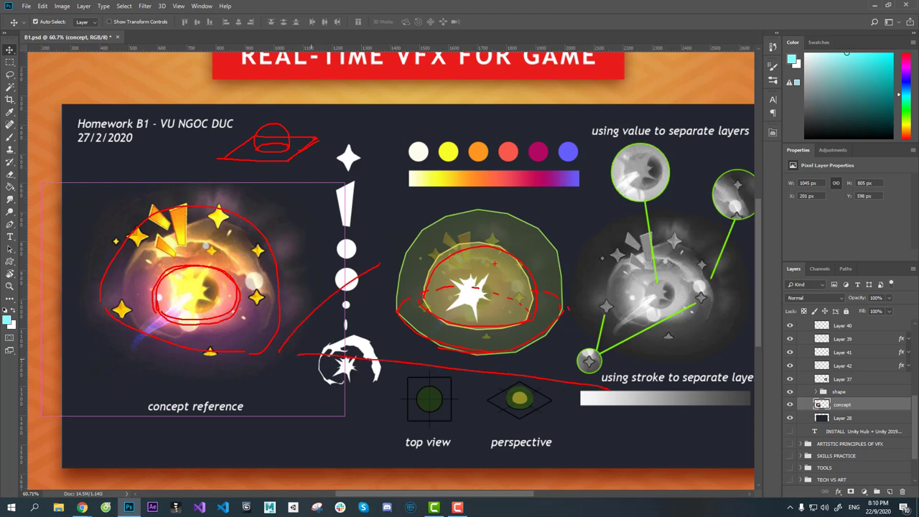
drag(570, 282, 530, 409)
key(Escape)
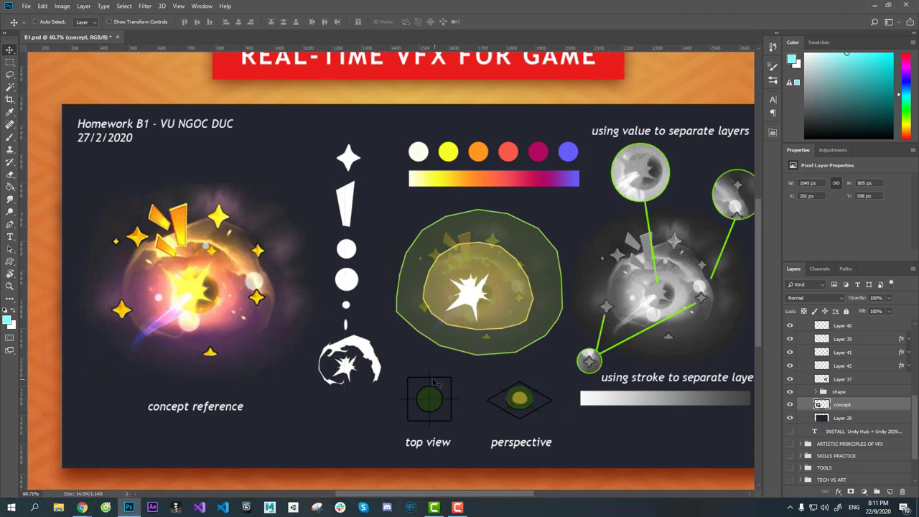
drag(494, 384, 477, 371)
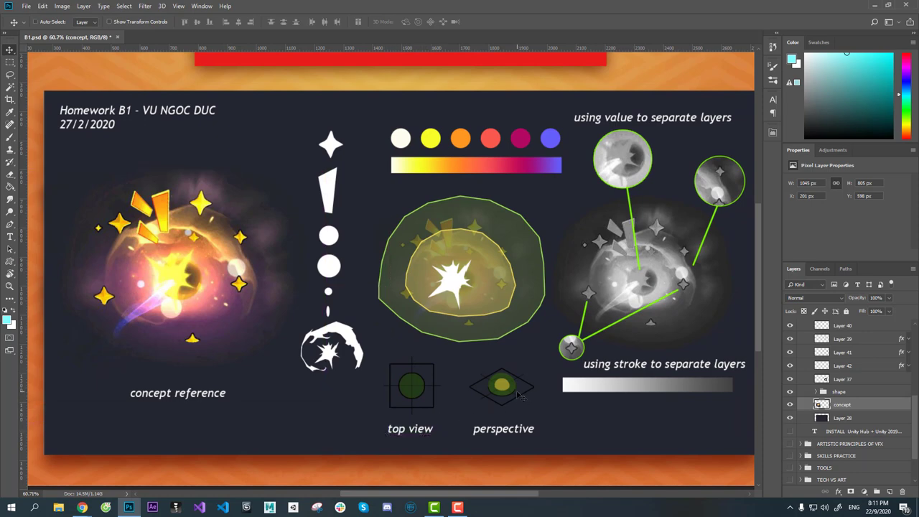
key(ctrl)
key(ctrl+1)
click(404, 418)
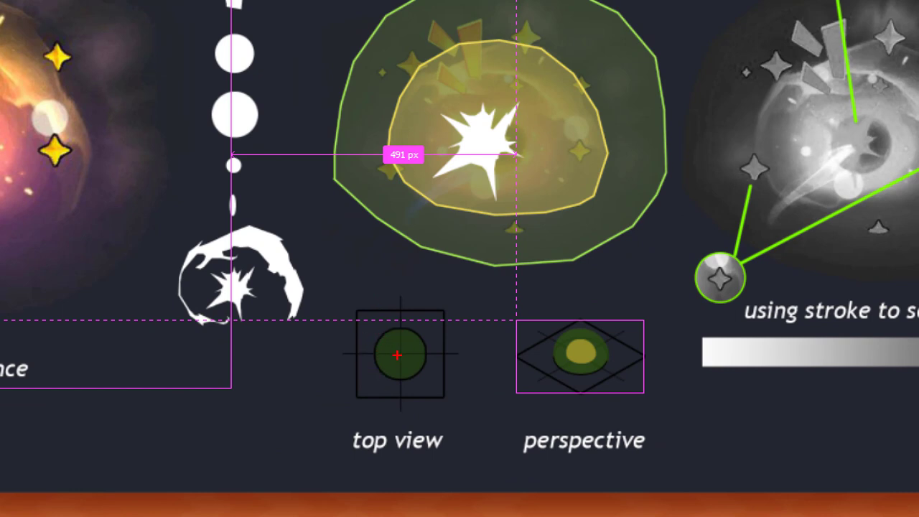
drag(379, 333, 393, 331)
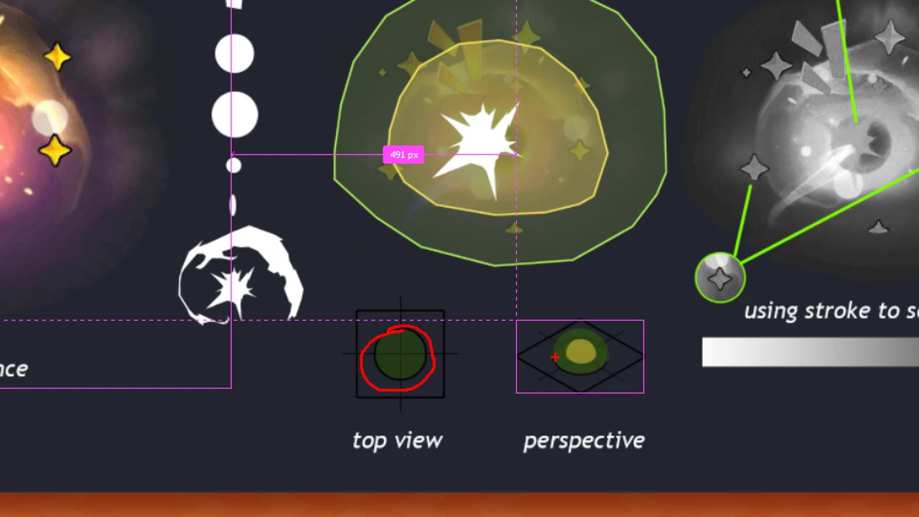
mouse_move(555, 357)
mouse_down()
mouse_move(574, 337)
mouse_move(606, 343)
mouse_move(610, 357)
mouse_up()
drag(554, 344, 609, 337)
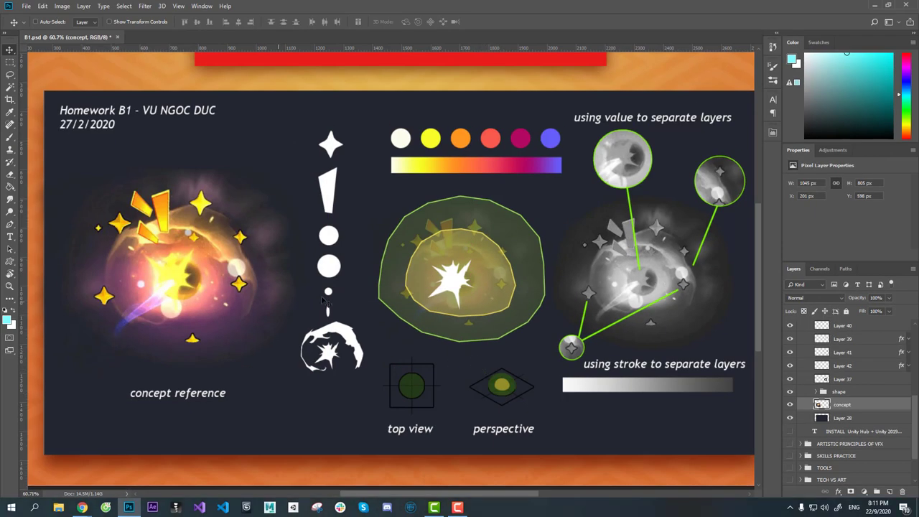
mouse_move(569, 393)
mouse_down()
mouse_move(560, 393)
mouse_move(553, 413)
mouse_up()
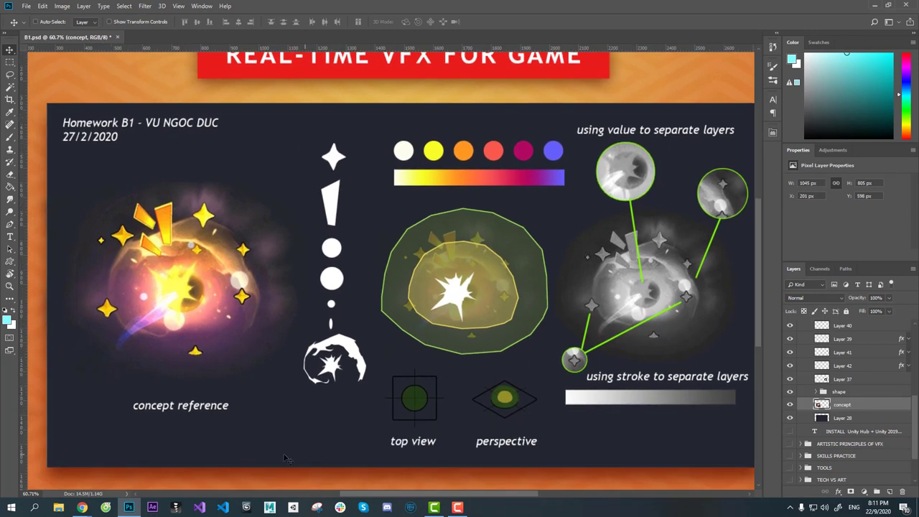
key(ctrl)
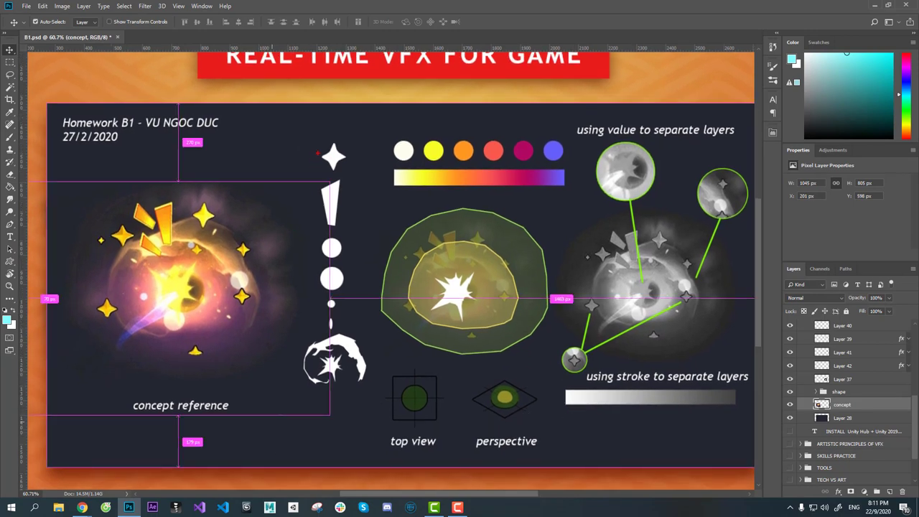
drag(317, 152, 313, 234)
drag(77, 304, 184, 340)
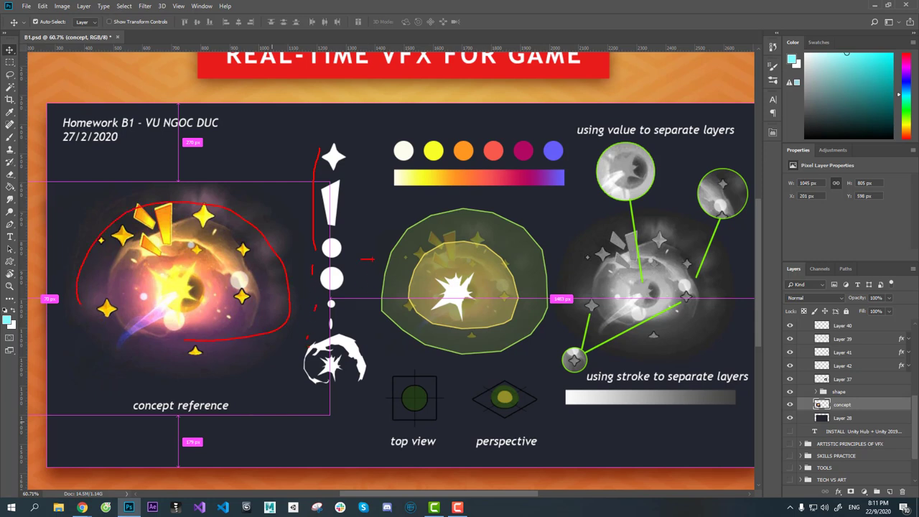
drag(366, 256, 377, 276)
mouse_move(284, 159)
mouse_down()
mouse_move(287, 175)
mouse_move(297, 153)
mouse_up()
drag(374, 210, 389, 244)
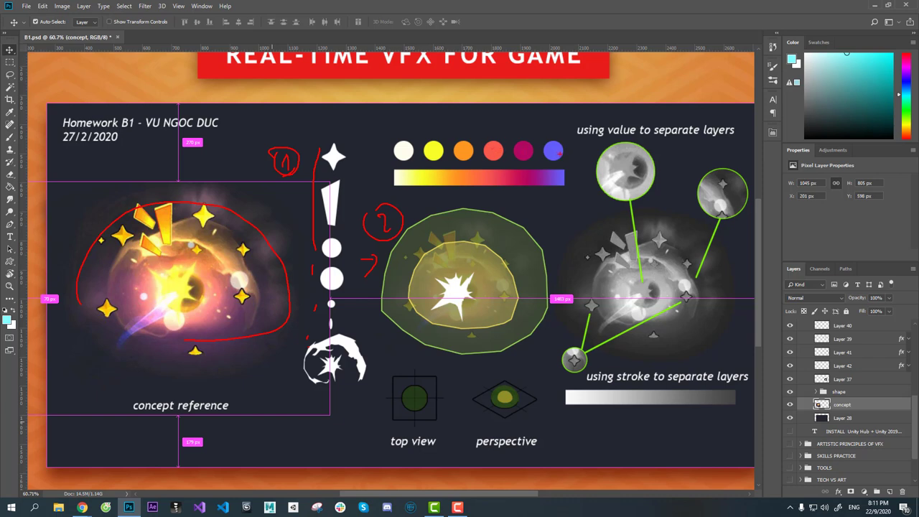
key(Escape)
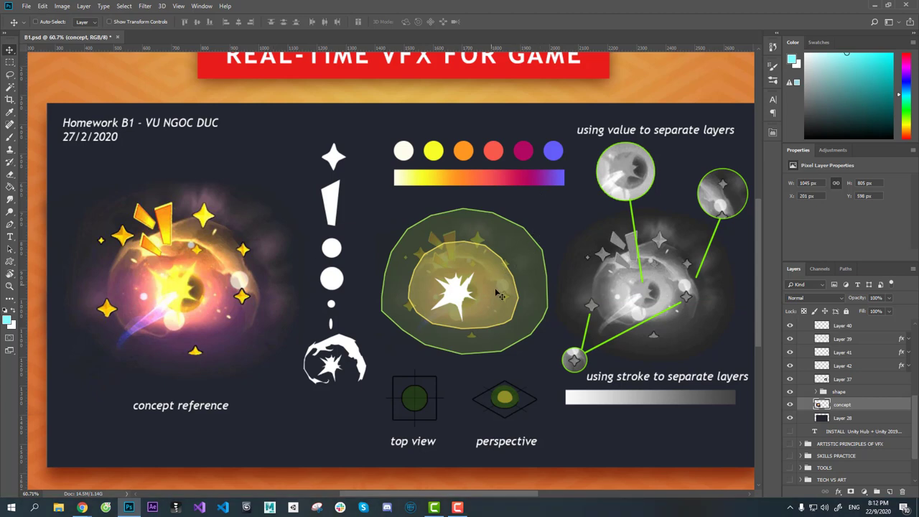
- Select the Header group and stamp a merged copy of the visible board onto a new layer
scroll(497, 294, right, 3)
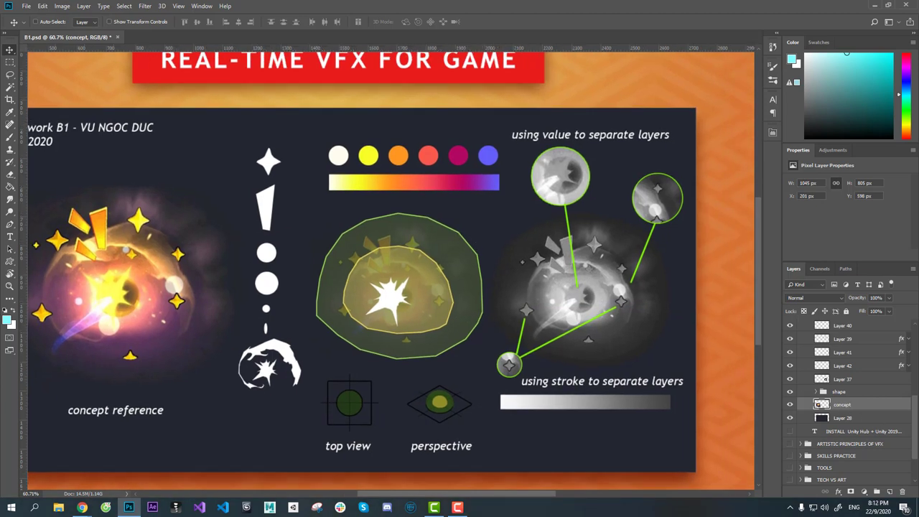
scroll(913, 425, up, 3)
scroll(913, 424, up, 4)
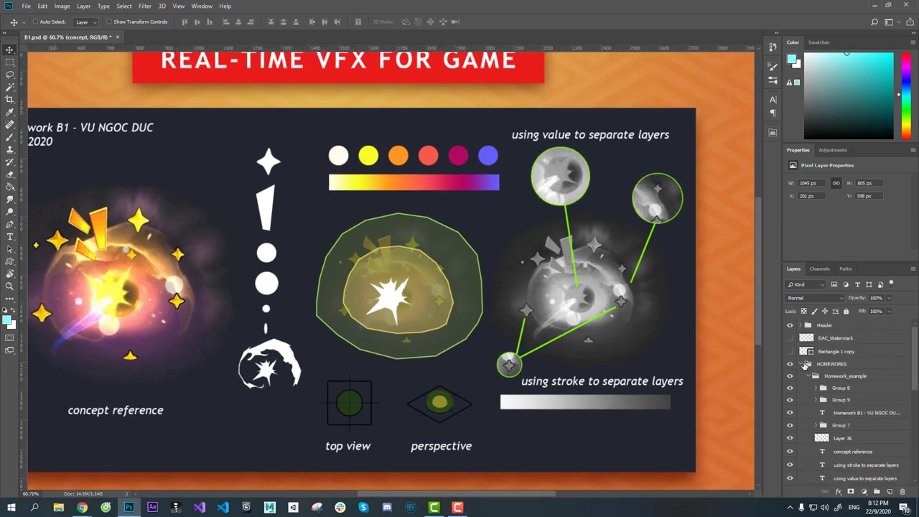
click(800, 366)
click(837, 329)
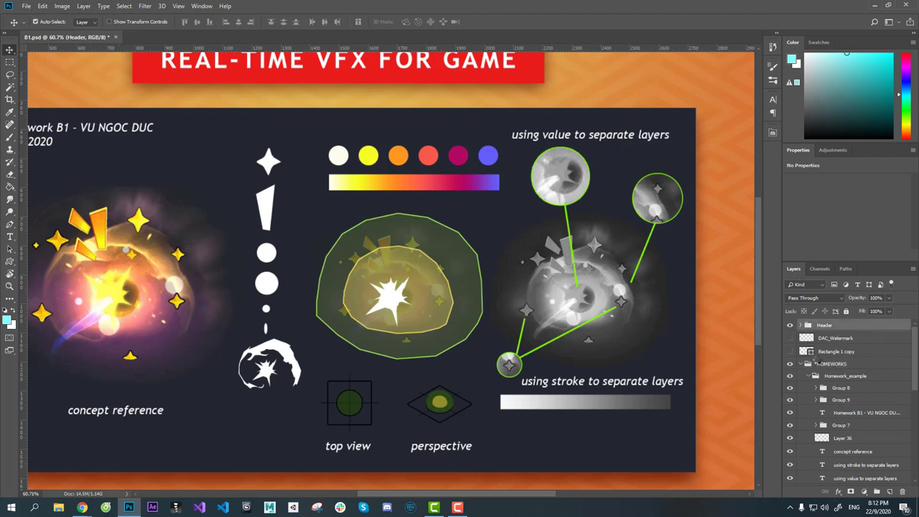
key(ctrl+shift+alt+e)
- Marquee-select the colour gradient bar and duplicate it onto its own layer
key(m)
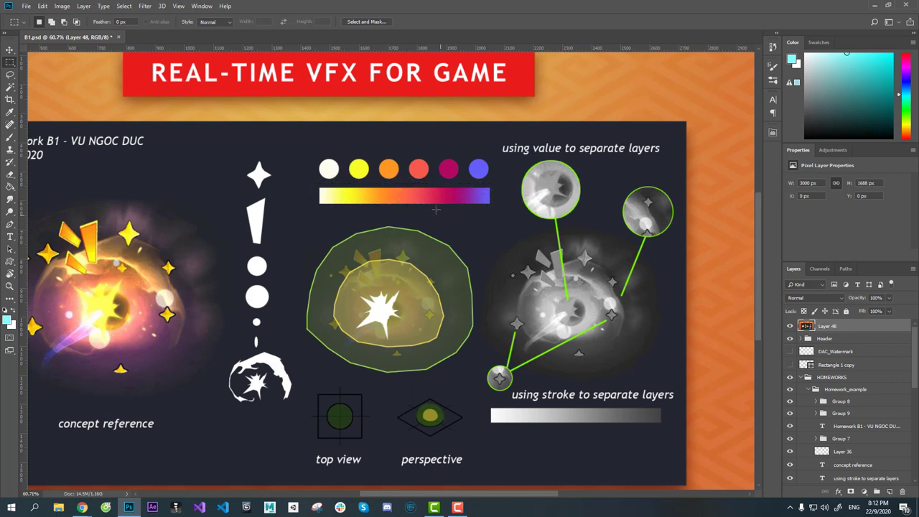
mouse_move(435, 209)
mouse_down()
mouse_move(496, 210)
mouse_move(427, 232)
mouse_up()
key(ctrl+j)
key(v)
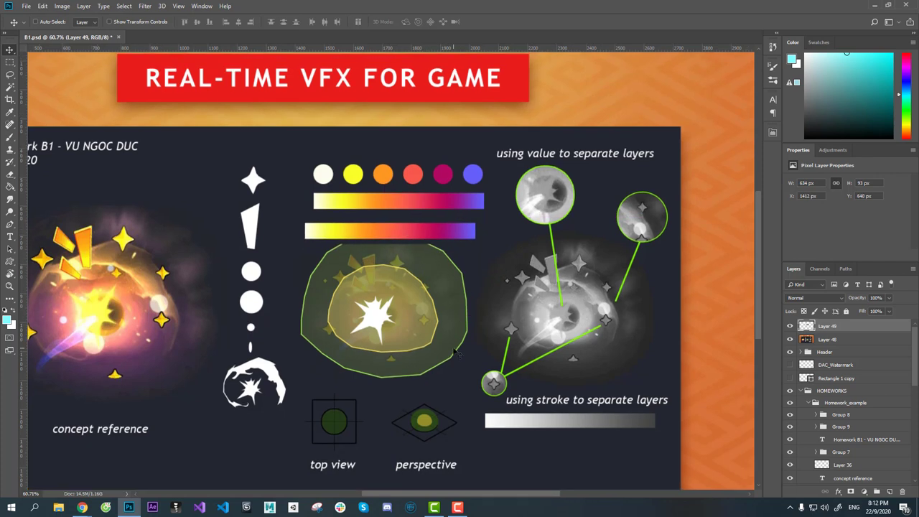
- Desaturate the copied gradient bar to grey and pan around the board to compare
key(ctrl+shift+u)
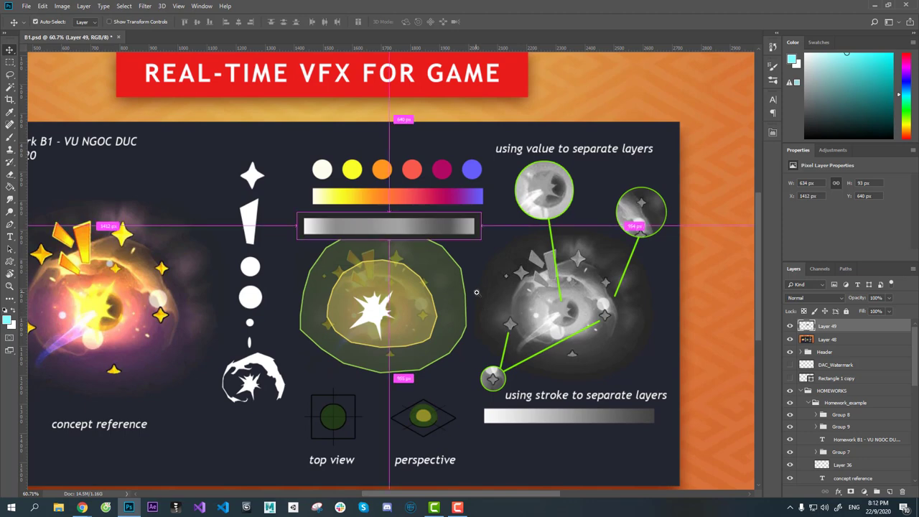
scroll(475, 301, up, 2)
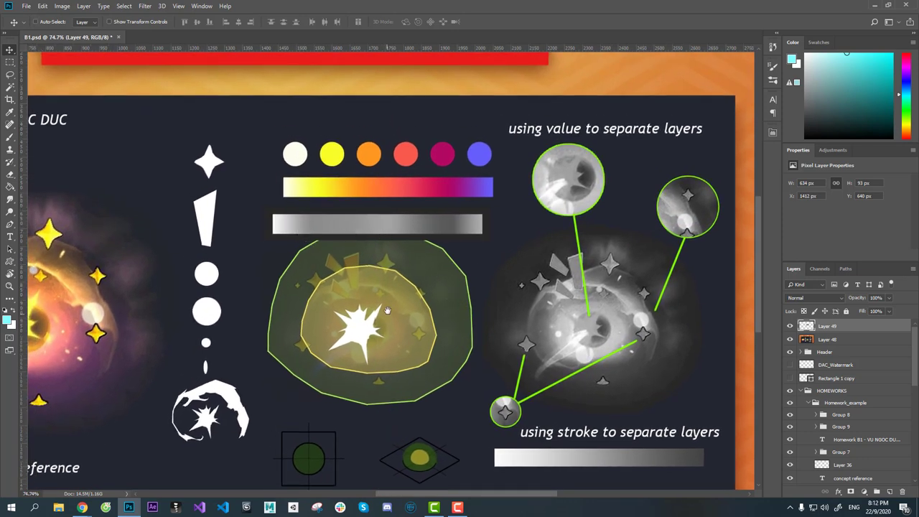
drag(387, 308, 396, 318)
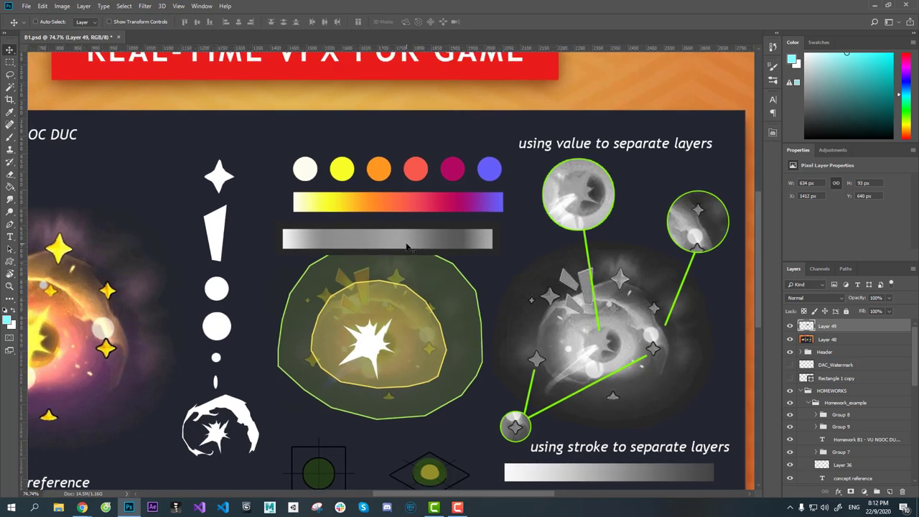
drag(453, 347, 402, 273)
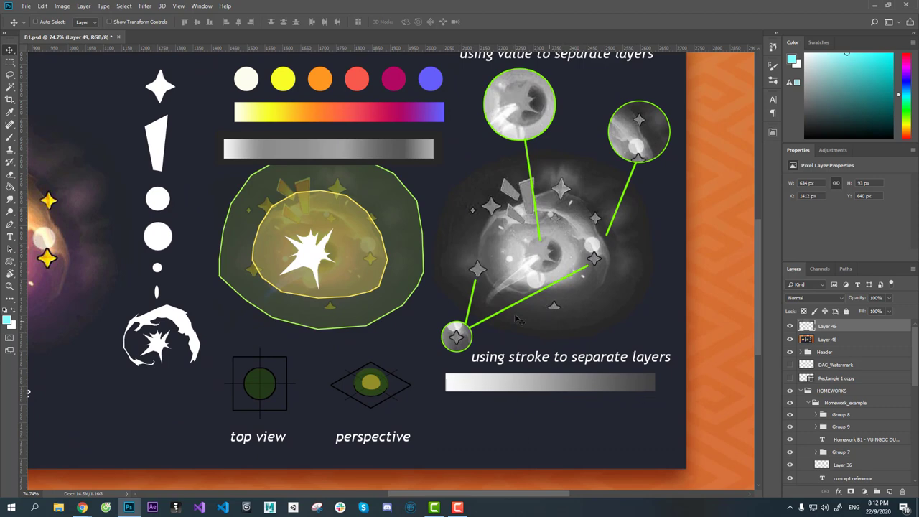
drag(492, 307, 532, 385)
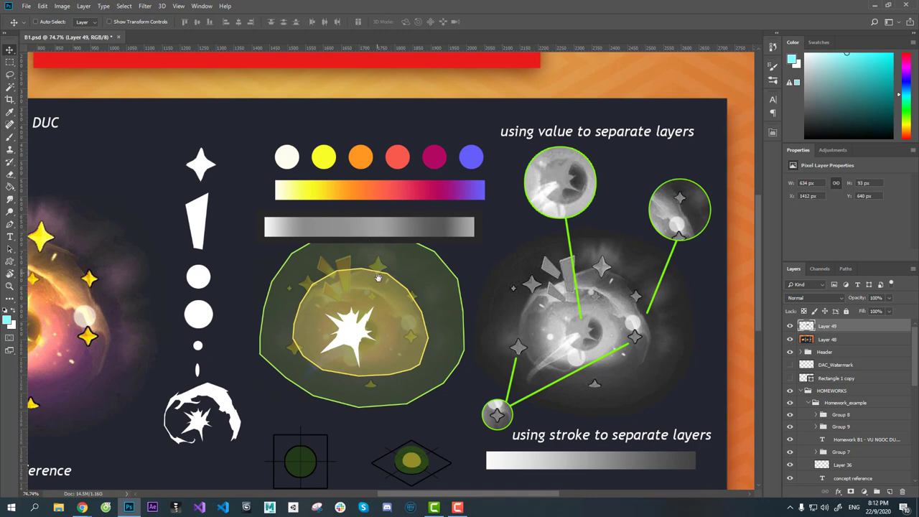
scroll(359, 258, up, 1)
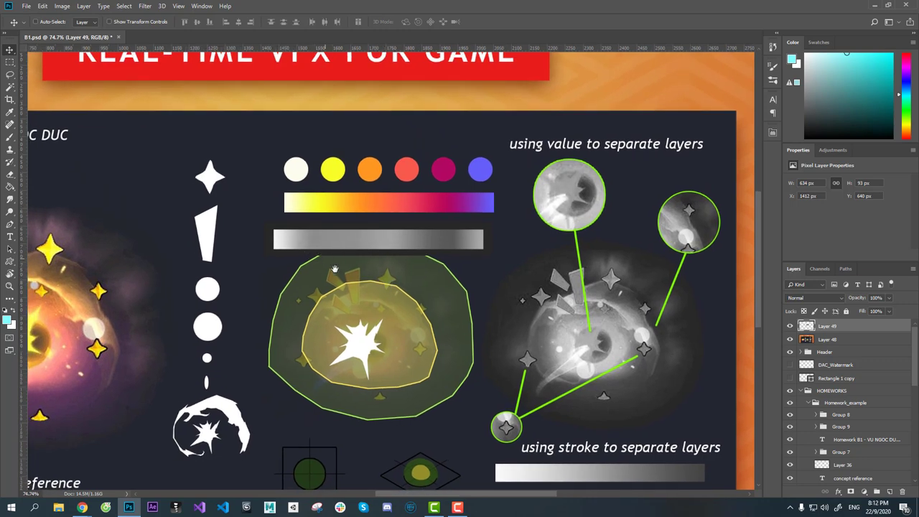
drag(316, 244, 324, 246)
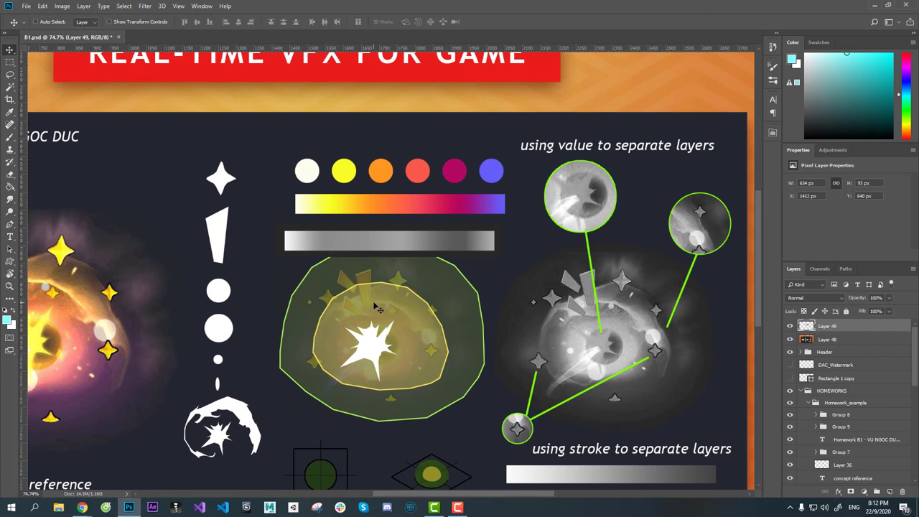
- Undo and reapply the greyscale on the second bar, then select across the top of the glow artwork
key(ctrl)
key(ctrl+z)
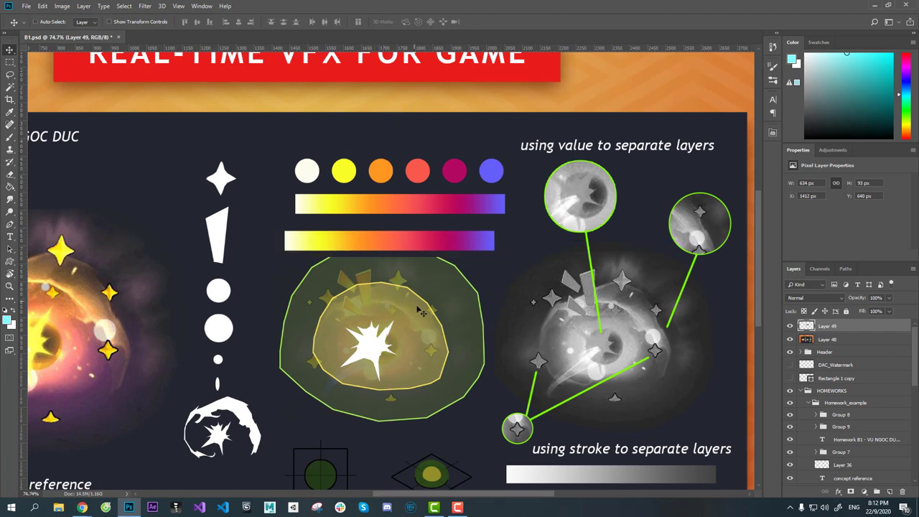
drag(459, 345, 466, 354)
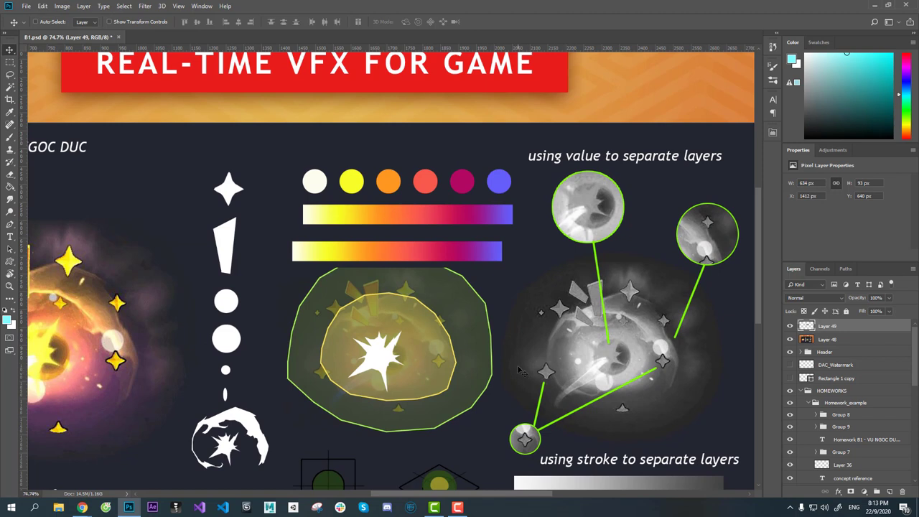
key(ctrl)
key(ctrl)
key(ctrl+shift+u)
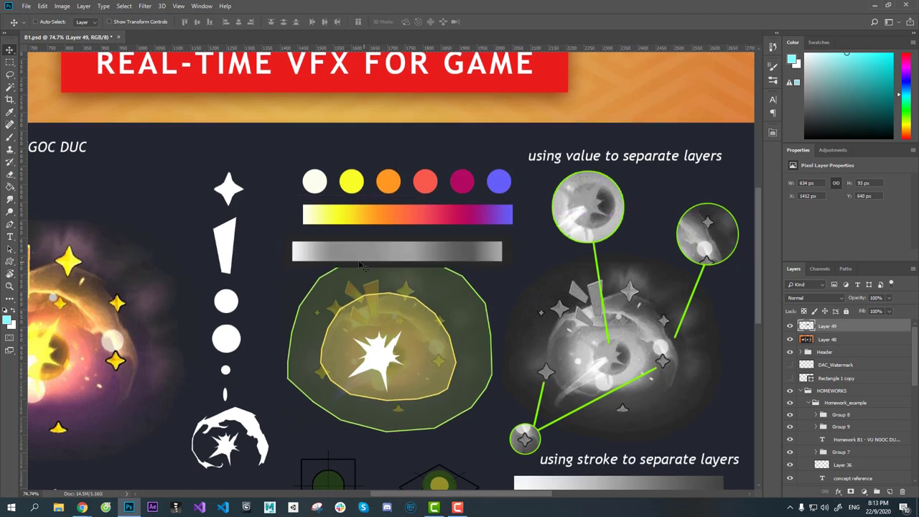
scroll(417, 302, down, 1)
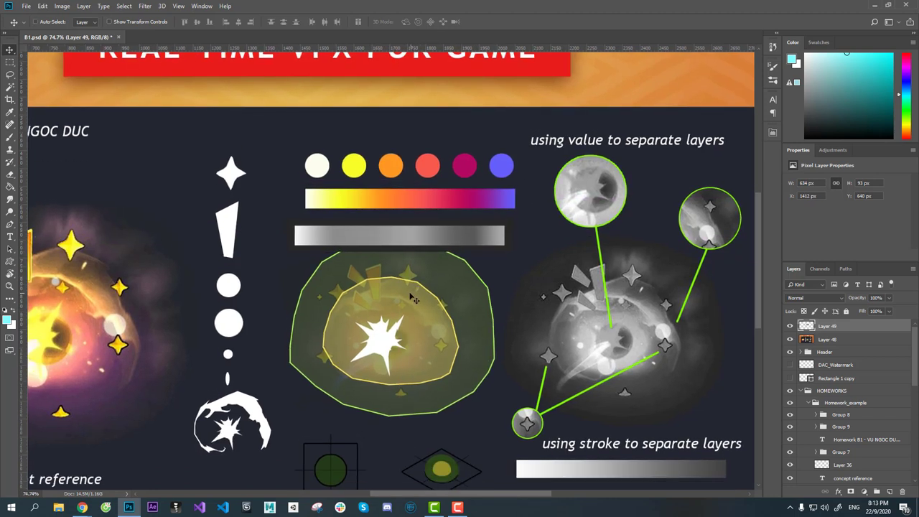
key(m)
mouse_move(290, 275)
mouse_down()
mouse_move(542, 294)
mouse_move(499, 296)
mouse_up()
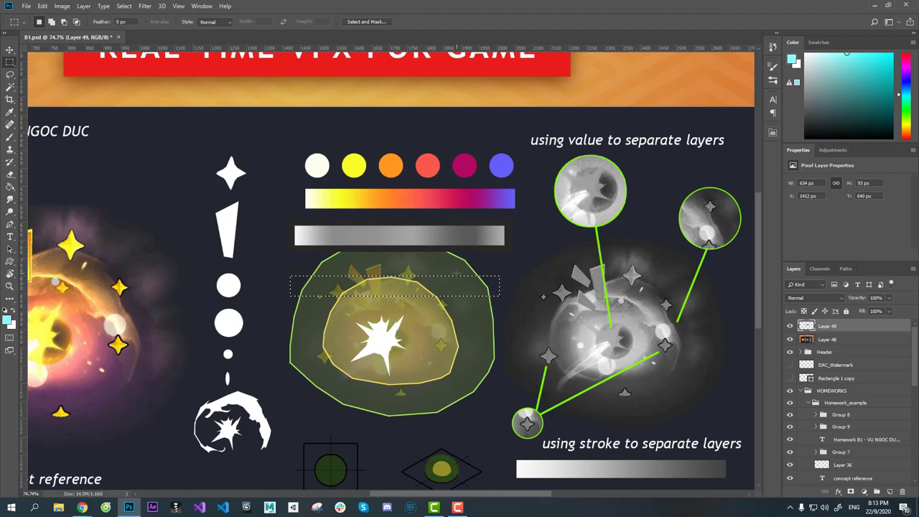
- Deselect, circle the grey gradient bar's left, middle and right parts in red, then clear the marks
click(429, 292)
mouse_move(331, 223)
mouse_down()
mouse_move(336, 252)
mouse_move(333, 214)
mouse_up()
drag(411, 225, 416, 215)
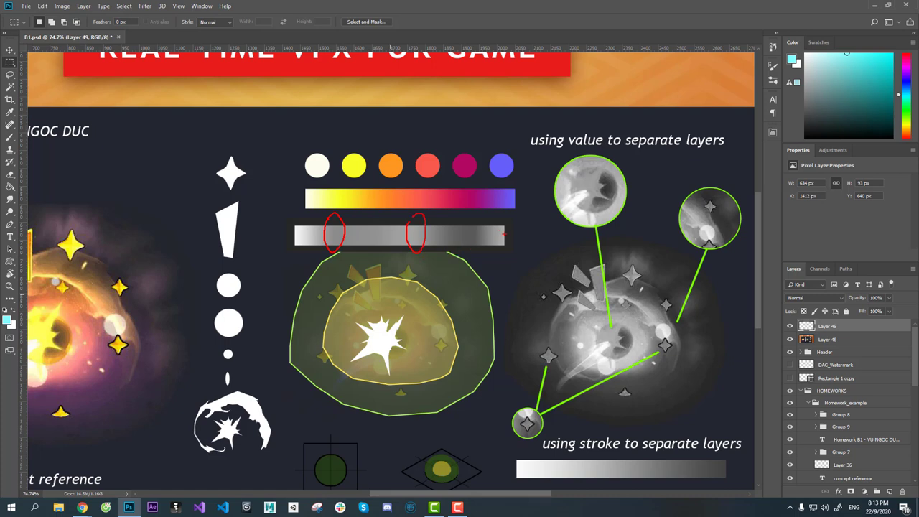
mouse_move(509, 232)
mouse_down()
mouse_move(512, 216)
mouse_move(291, 219)
mouse_move(333, 241)
mouse_up()
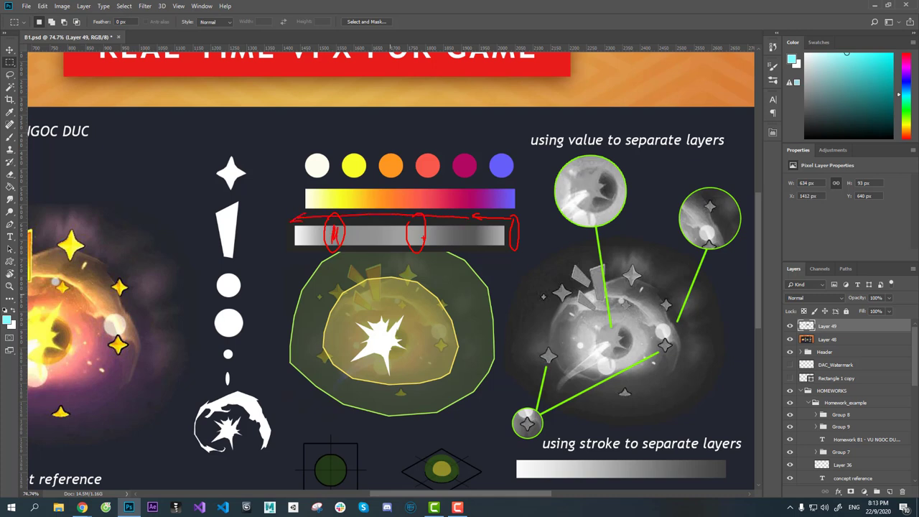
drag(416, 228, 418, 249)
key(Escape)
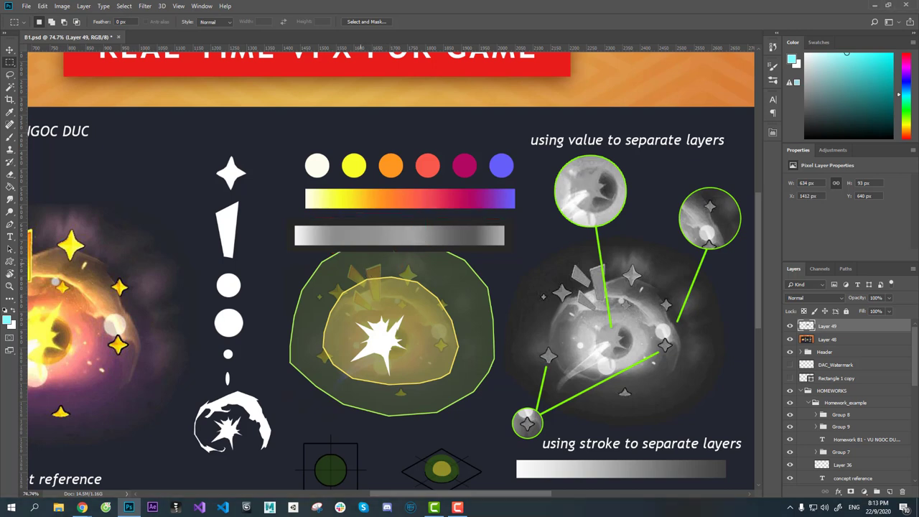
- Re-circle the bar's left and middle parts, draw a leftward arrow above it, and clear the marks
drag(327, 220, 331, 219)
drag(414, 223, 416, 244)
drag(451, 218, 319, 225)
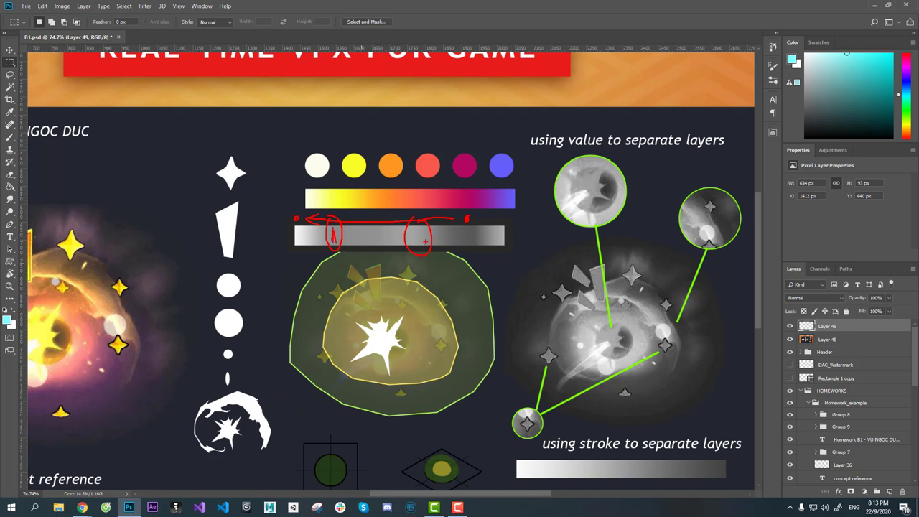
key(Escape)
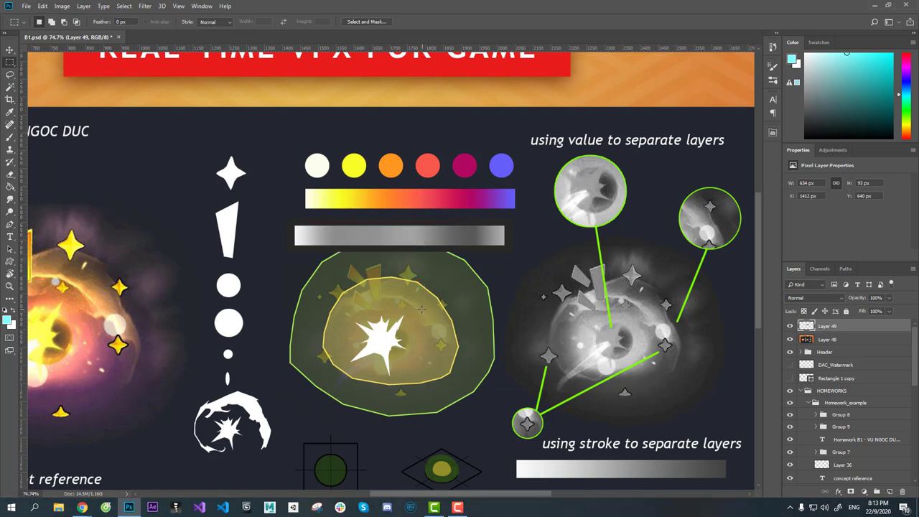
- Delete the grey gradient bar layer (Layer 49) and Layer 48
key(v)
drag(453, 347, 435, 330)
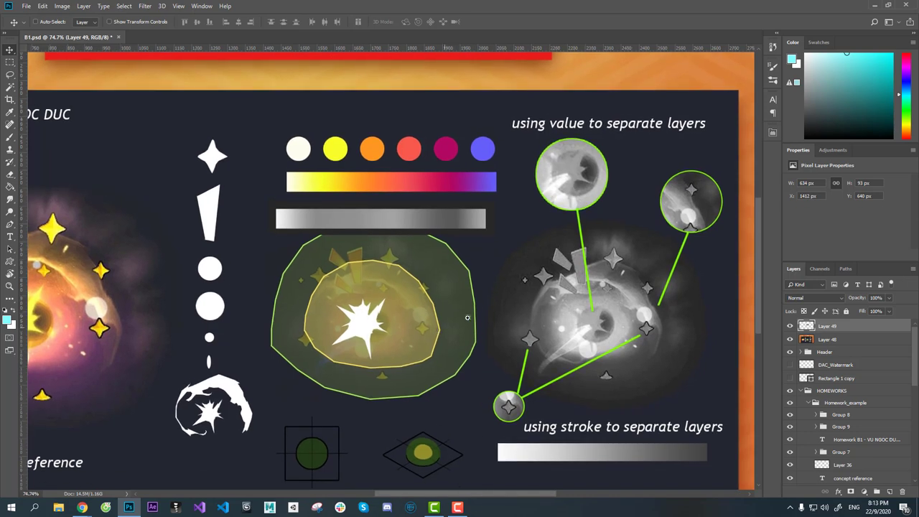
key(Delete)
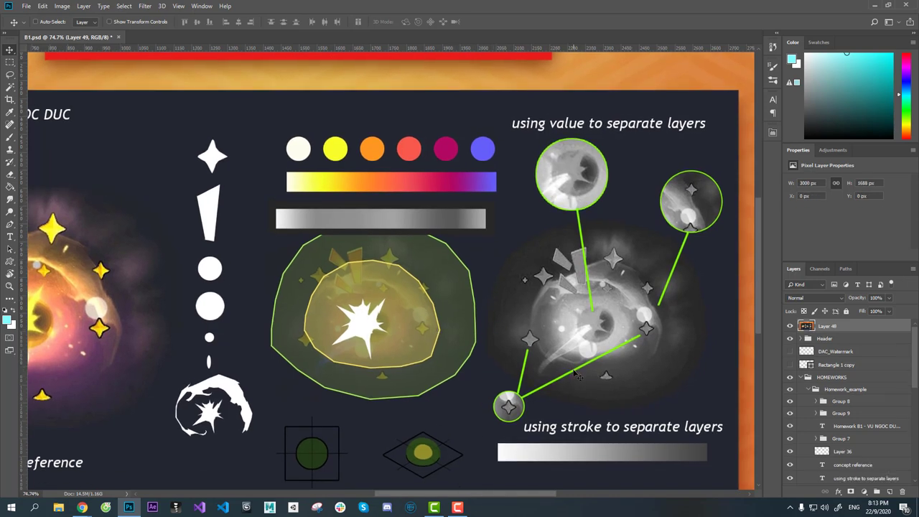
key(Delete)
- Pan over to the eye artwork and zoom in to 100%
mouse_move(553, 379)
mouse_down()
mouse_move(533, 335)
mouse_move(485, 346)
mouse_up()
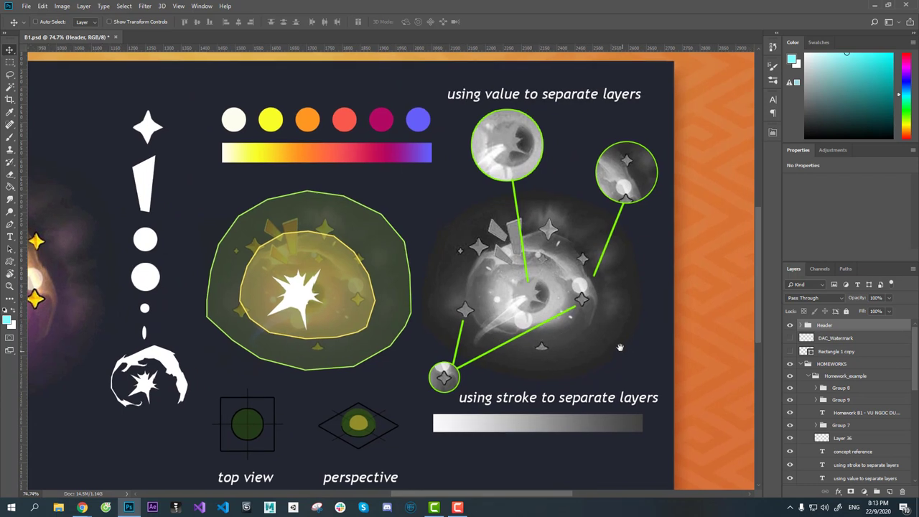
drag(629, 341, 614, 338)
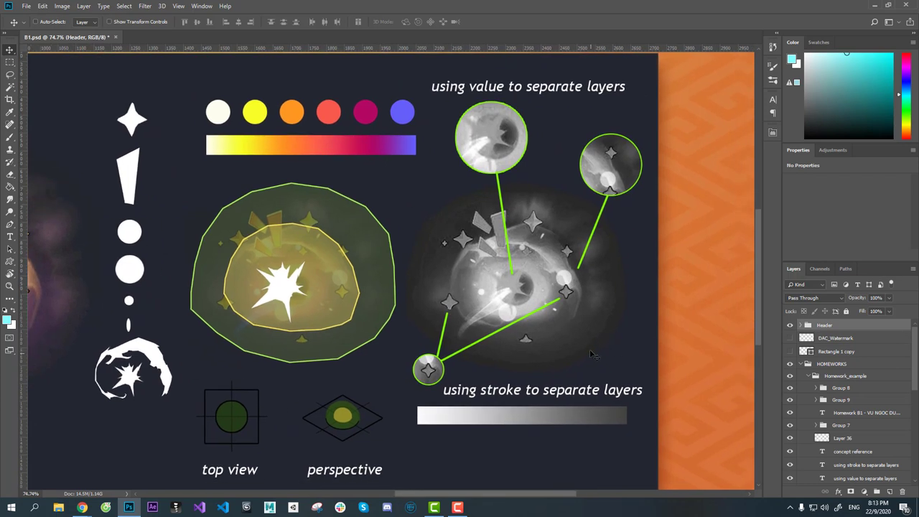
drag(602, 367, 588, 366)
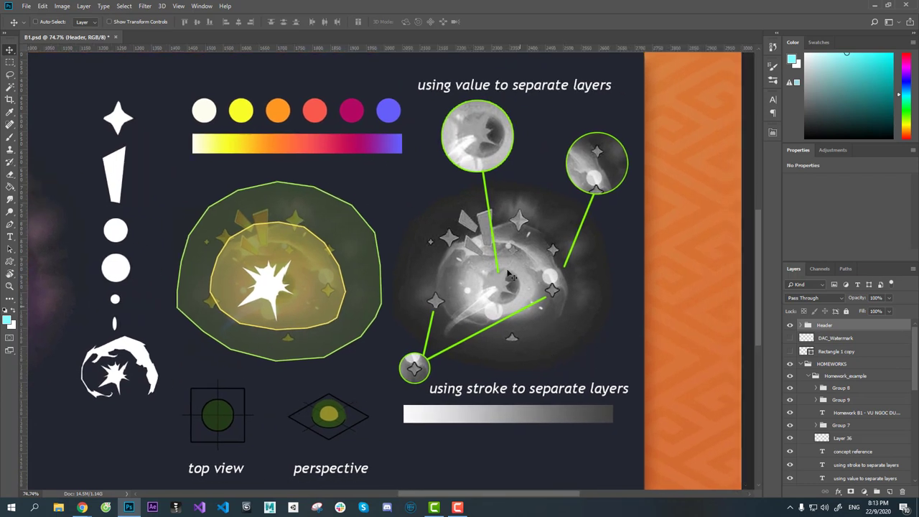
drag(516, 418, 520, 417)
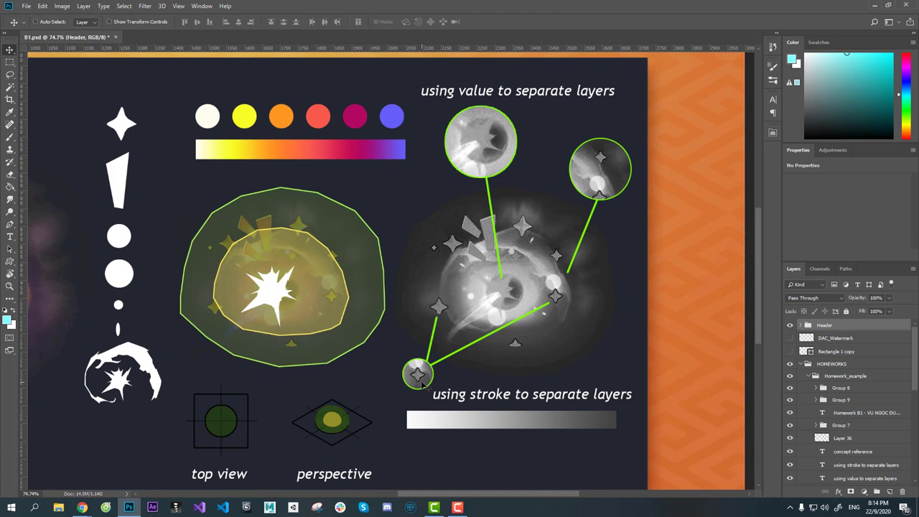
scroll(454, 379, up, 1)
drag(453, 379, 448, 382)
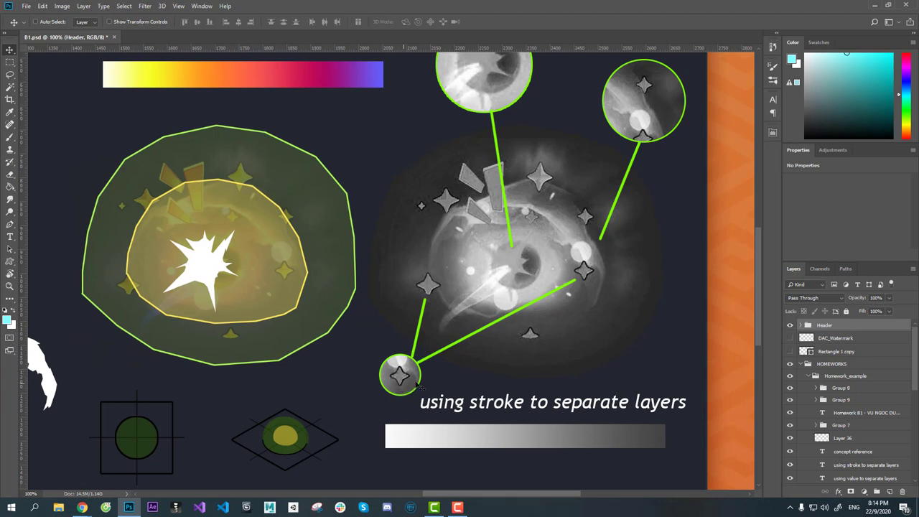
- Pan around the stroke-separated eye artwork and display its layer bounds
drag(553, 333, 543, 345)
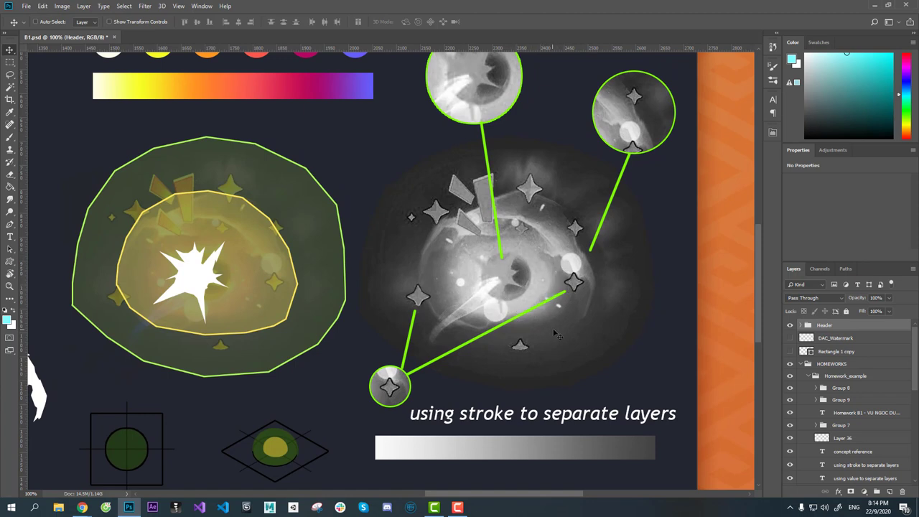
drag(578, 334, 570, 338)
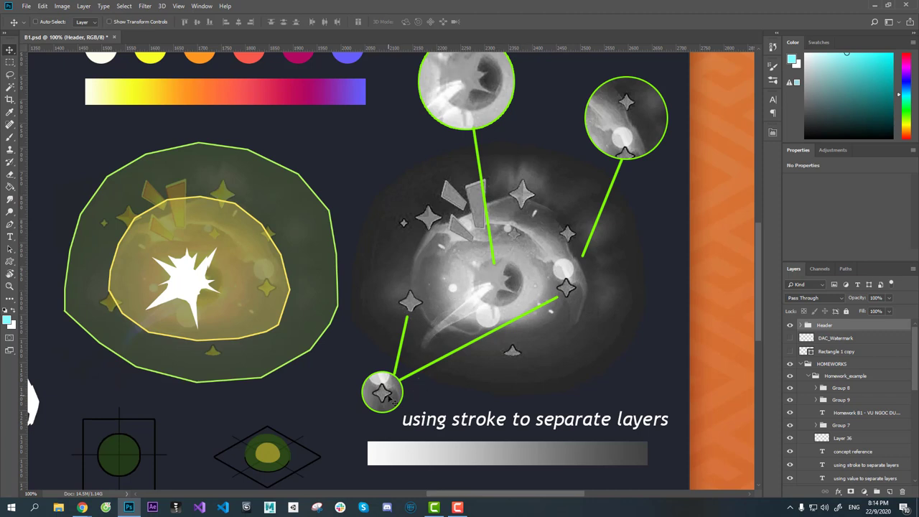
scroll(473, 382, down, 2)
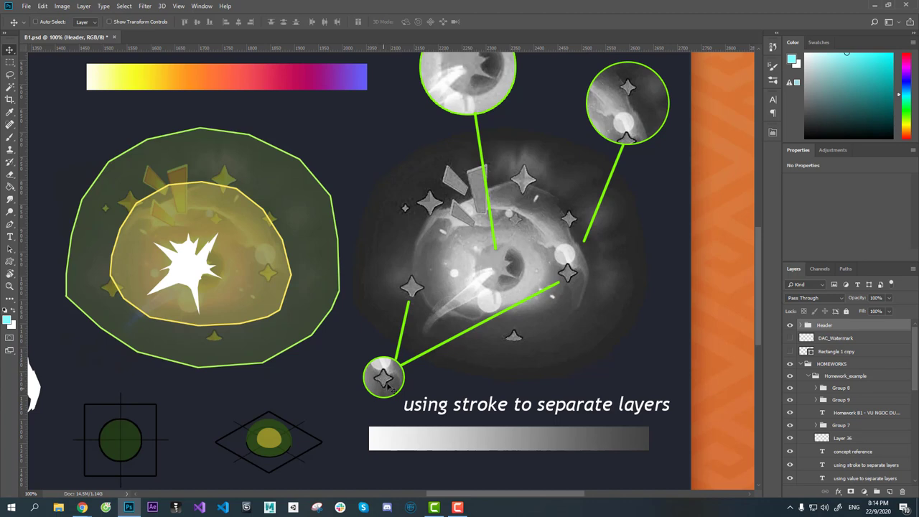
drag(572, 329, 560, 340)
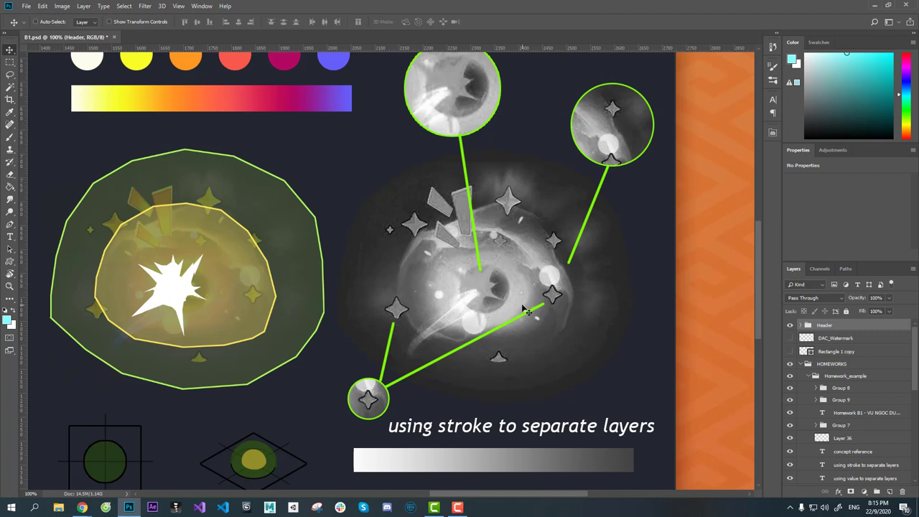
mouse_move(506, 354)
mouse_down()
mouse_move(512, 358)
mouse_move(504, 350)
mouse_up()
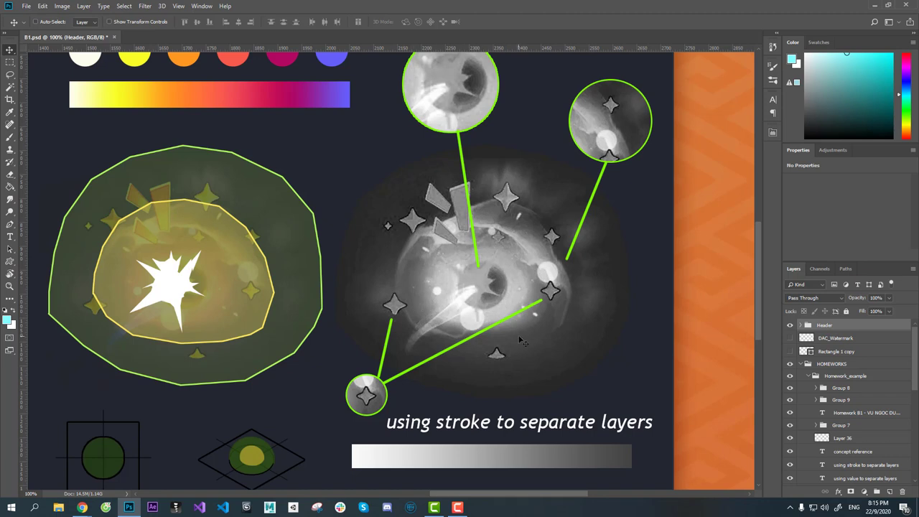
drag(522, 341, 514, 343)
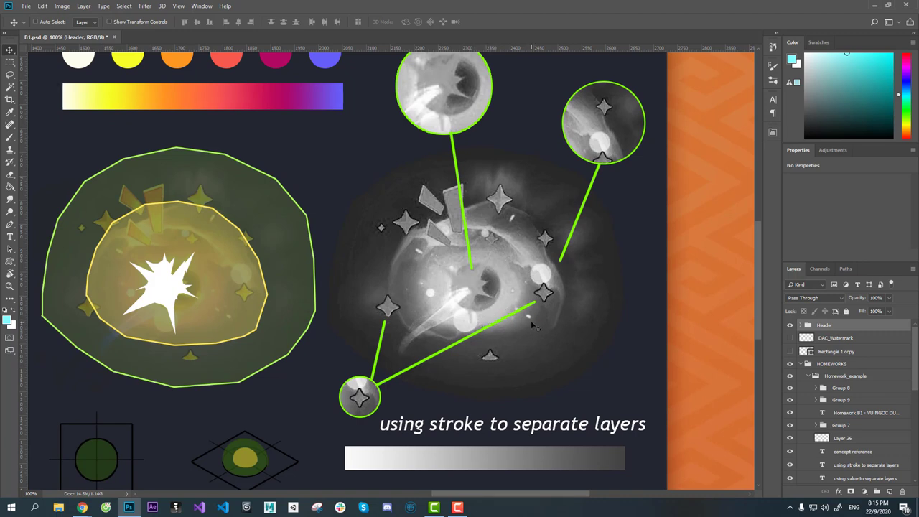
key(ctrl)
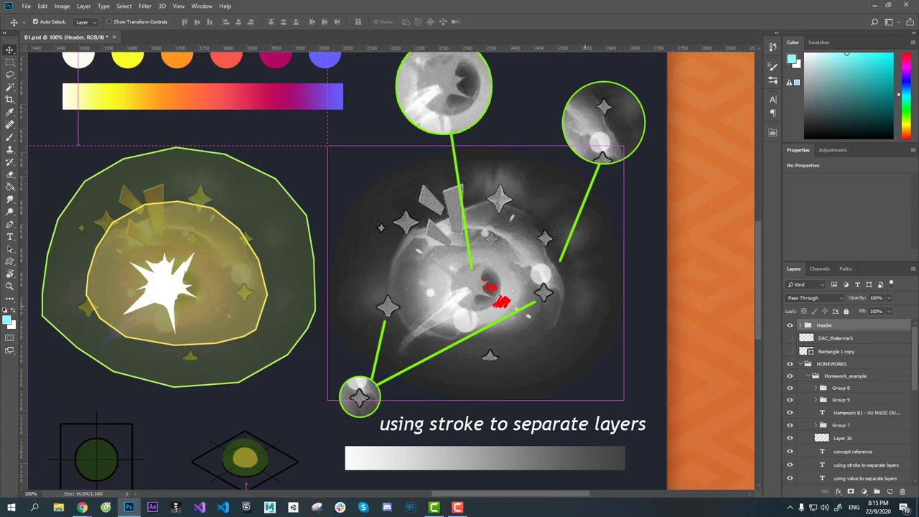
- Draw red marks beside and inside the eye's centre
drag(488, 257, 480, 274)
drag(467, 287, 434, 310)
drag(470, 286, 457, 306)
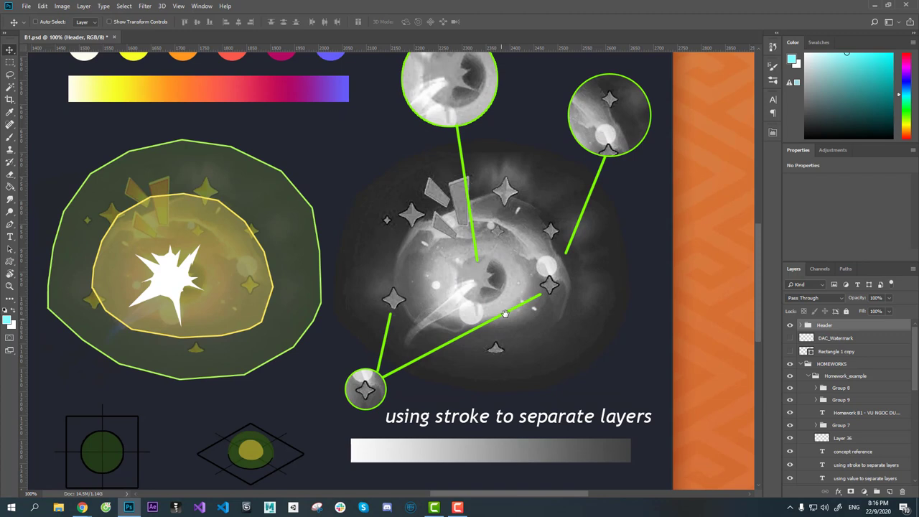
drag(504, 313, 498, 323)
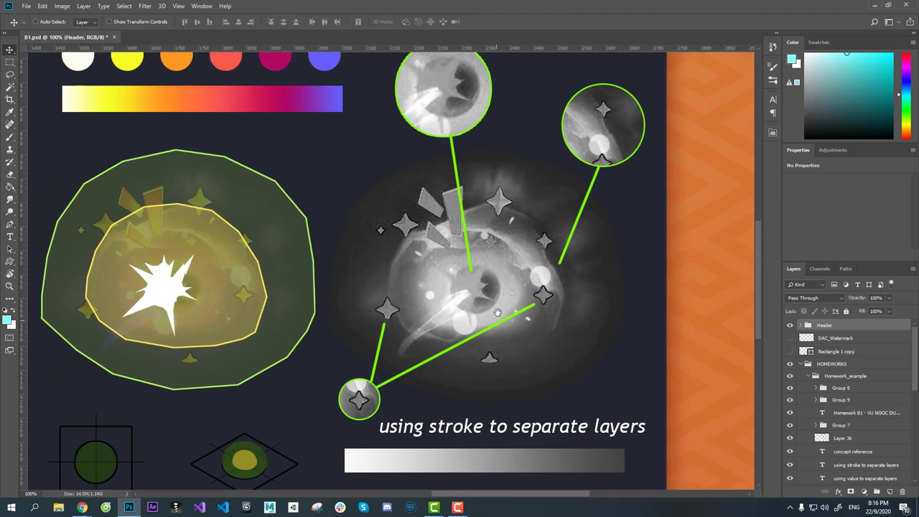
key(b)
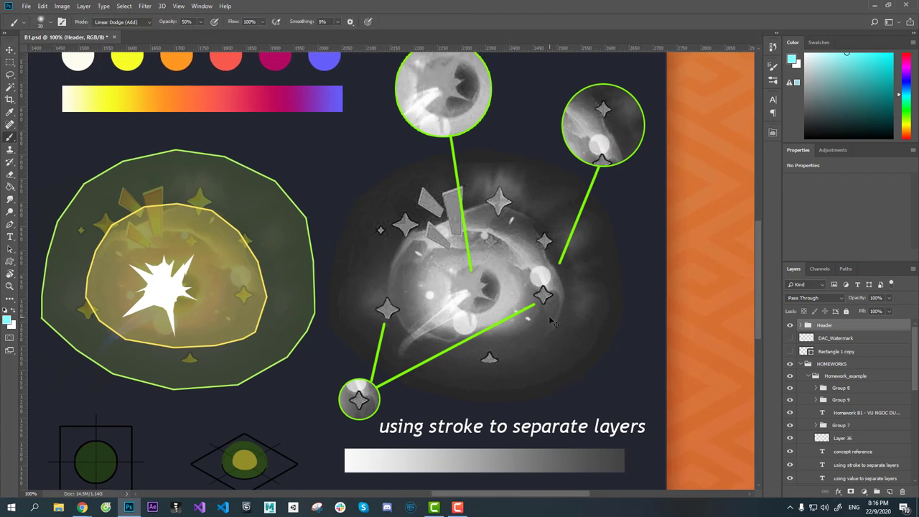
- On a new empty layer, dab soft white near the eye, then set the brush to Normal at 31 px
key(ctrl+shift+alt+n)
drag(506, 304, 498, 299)
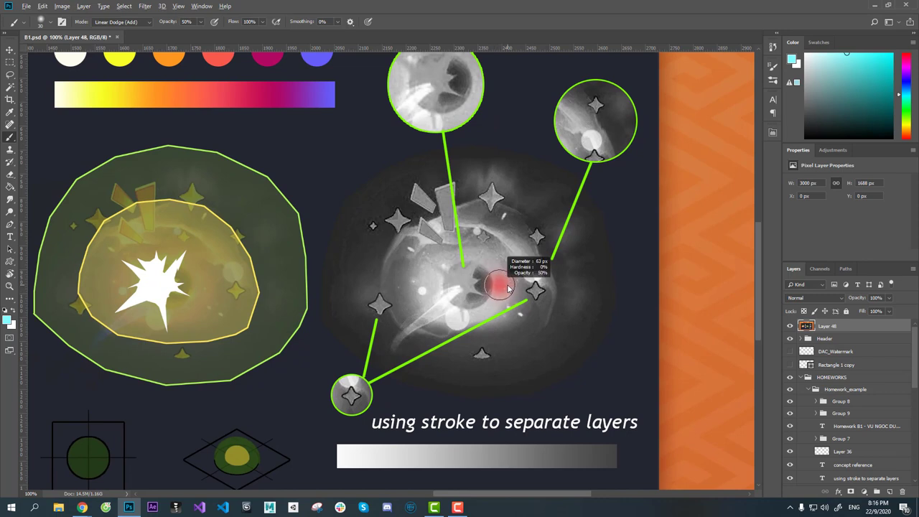
click(531, 271)
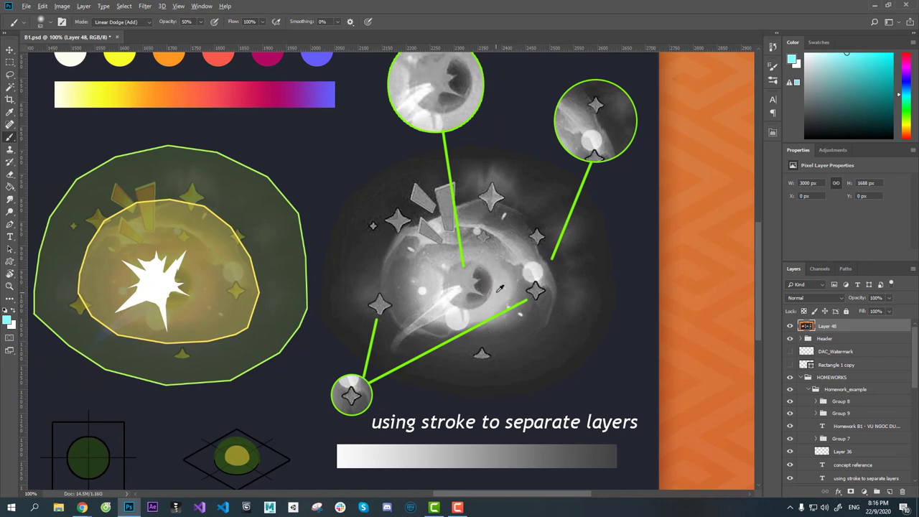
alt+click(501, 291)
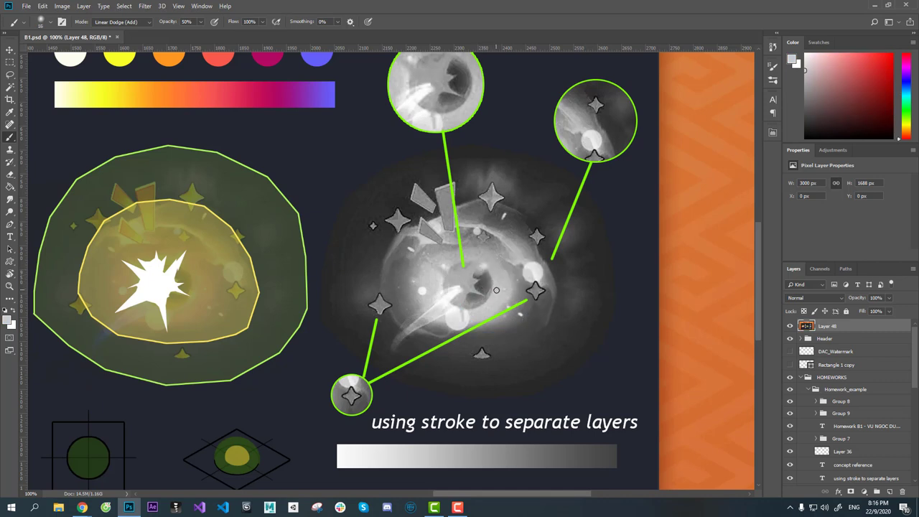
shift+right_click(494, 291)
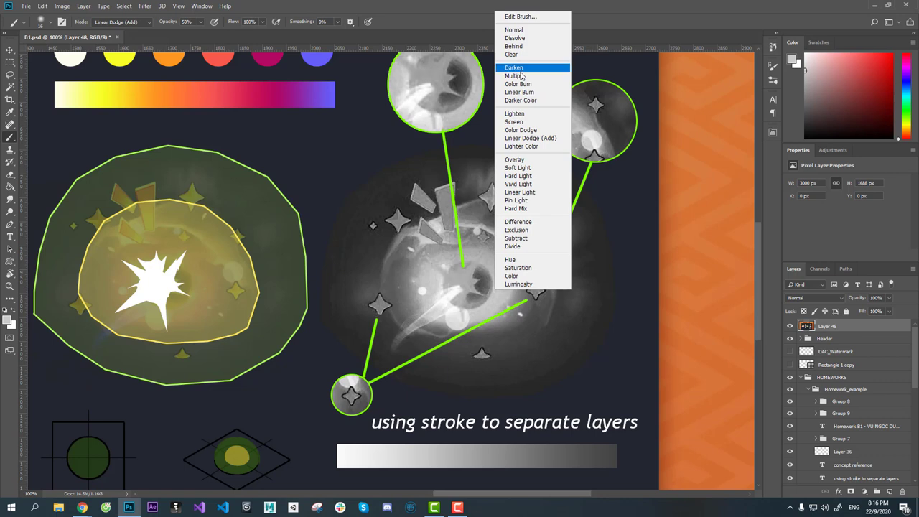
click(514, 30)
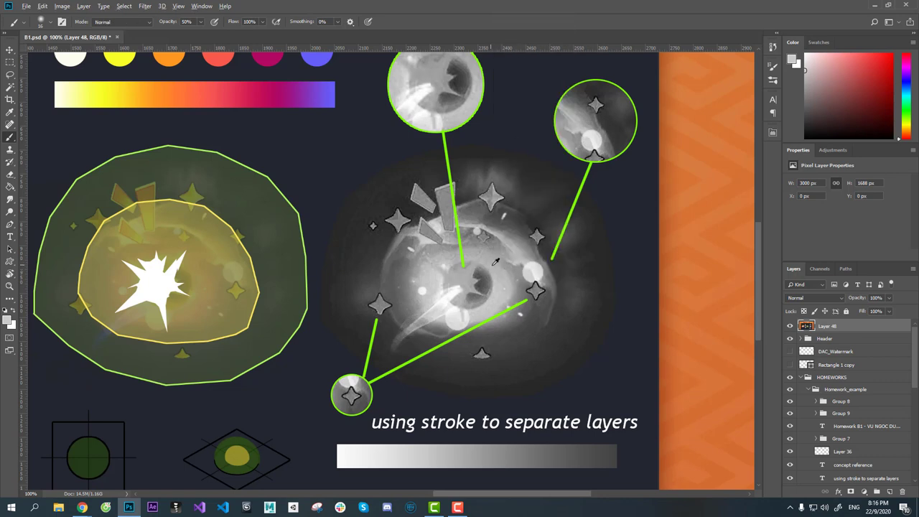
drag(495, 265, 485, 269)
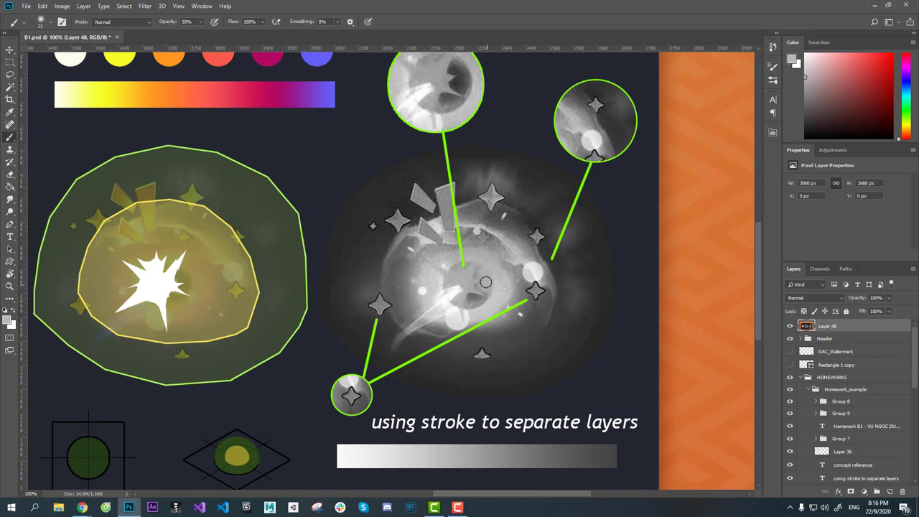
- Trace a freehand lasso outline on the explosion, discard it, and sample a new paint colour
key(l)
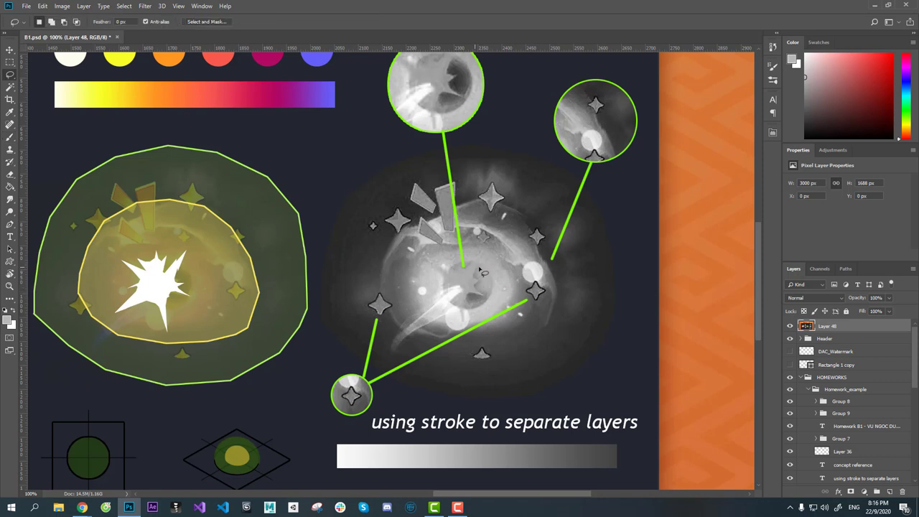
drag(465, 268, 485, 249)
drag(465, 303, 462, 326)
key(b)
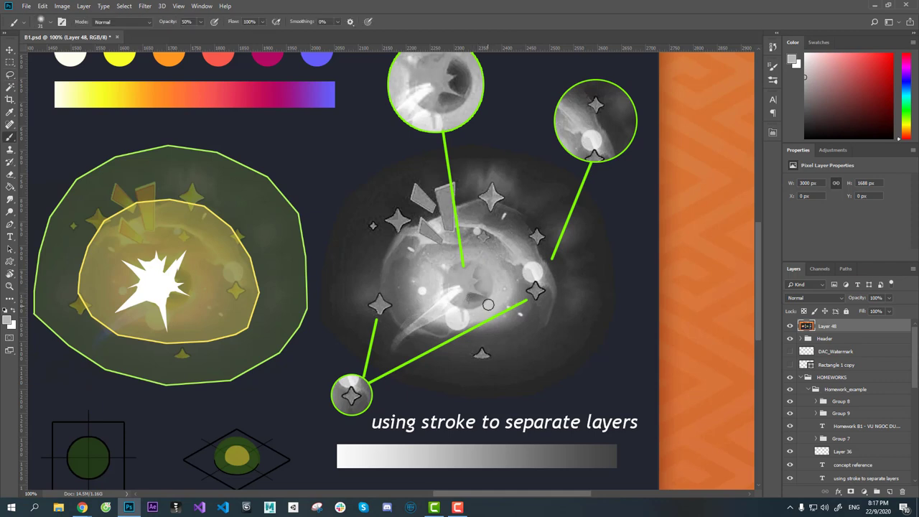
alt+click(488, 304)
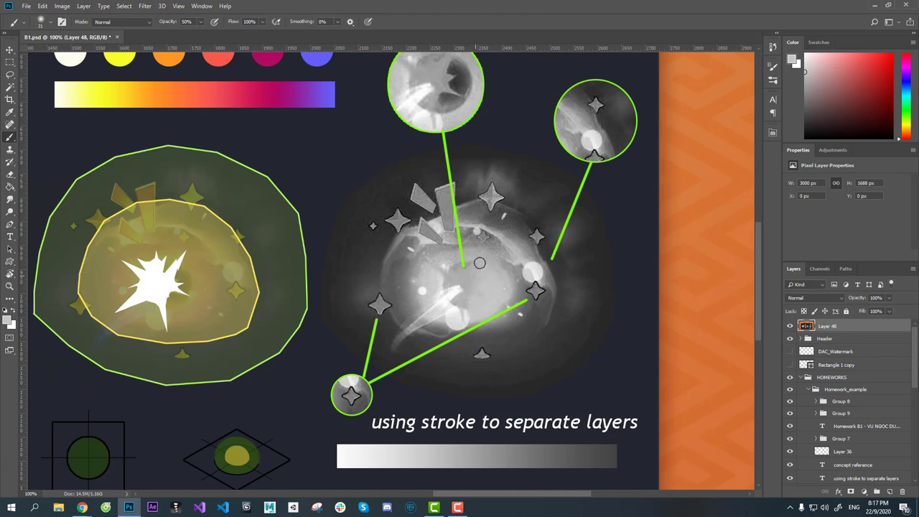
- Undo the red sketch strokes on the explosion and hide Layer 48
scroll(533, 315, down, 5)
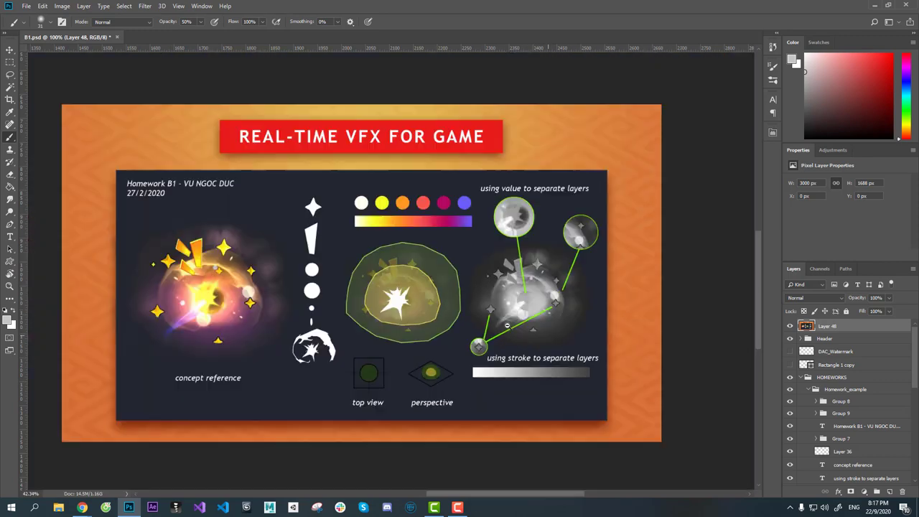
scroll(535, 323, up, 1)
scroll(537, 331, up, 3)
scroll(539, 340, up, 1)
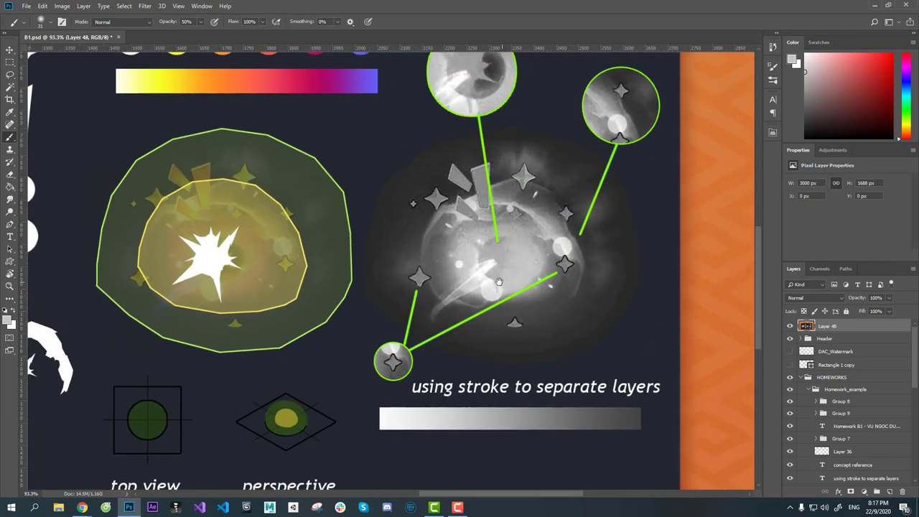
scroll(499, 282, up, 1)
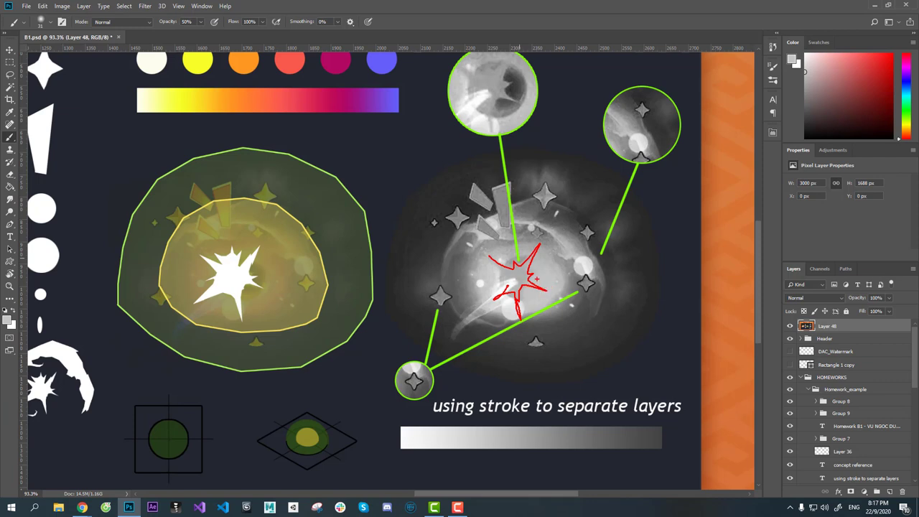
key(ctrl+z)
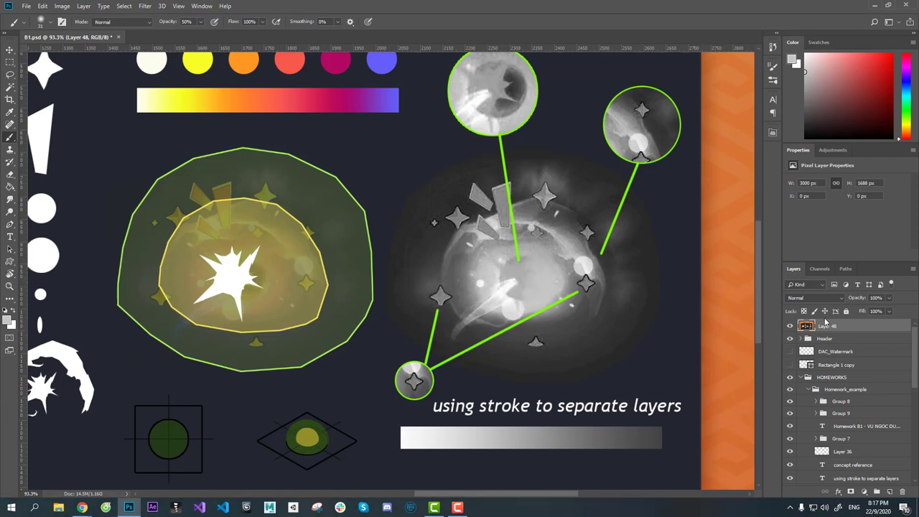
click(789, 326)
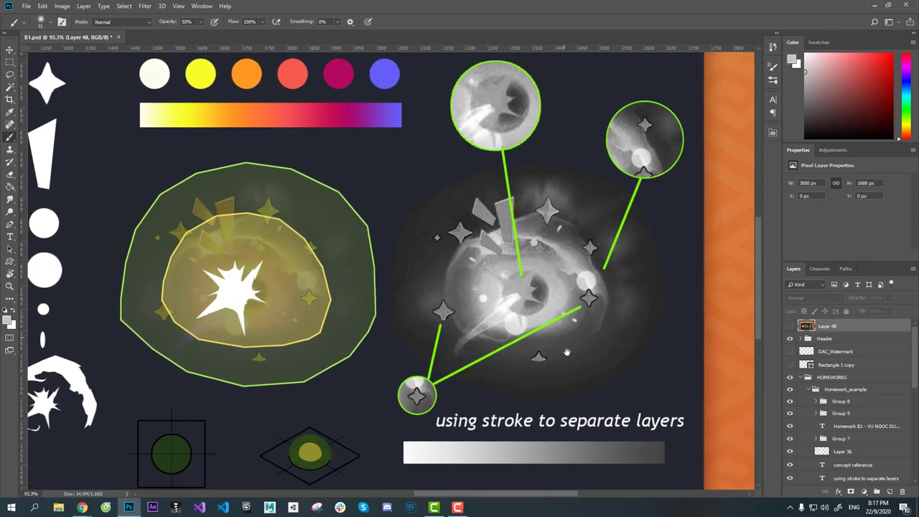
- Zoom and pan to inspect the clean grey eye artwork above the value ramp
scroll(567, 362, down, 3)
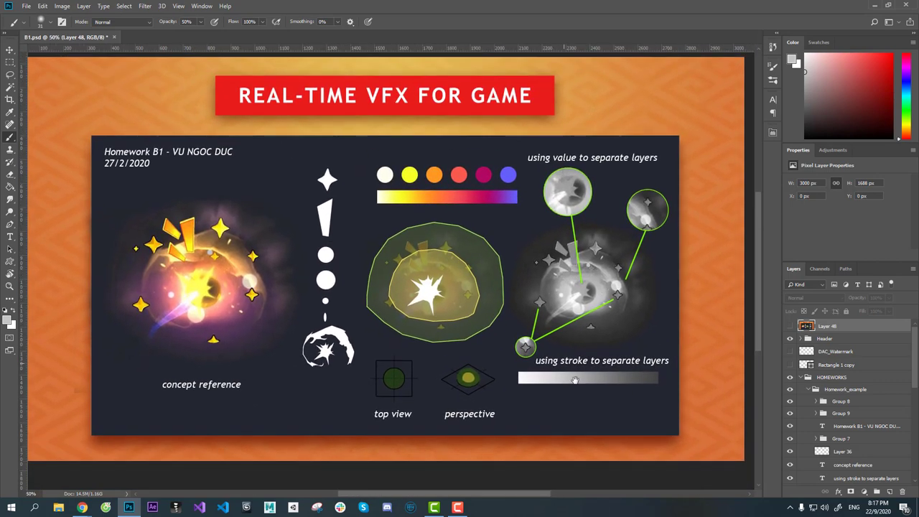
scroll(608, 326, up, 1)
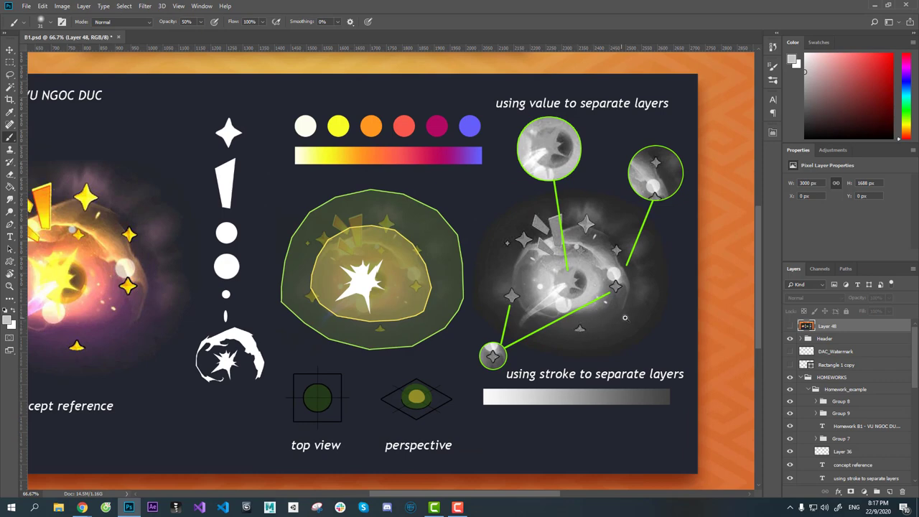
scroll(622, 317, up, 1)
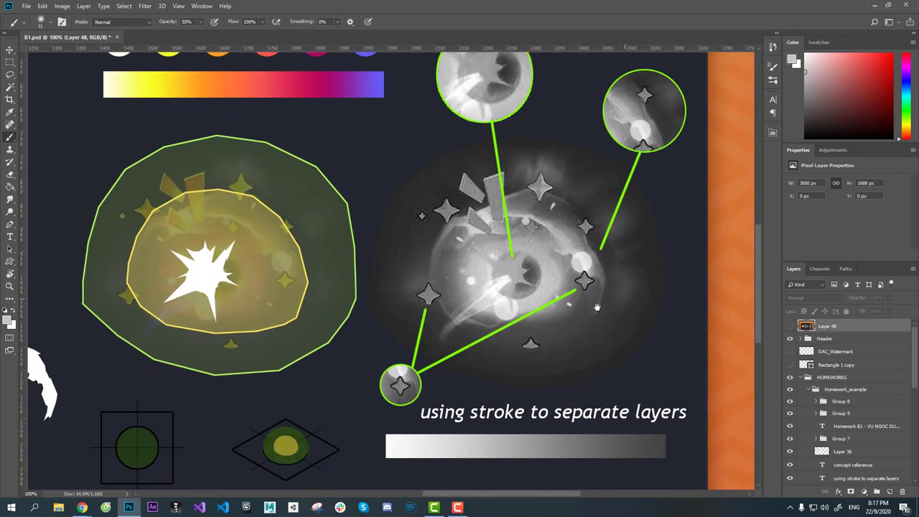
drag(596, 307, 584, 316)
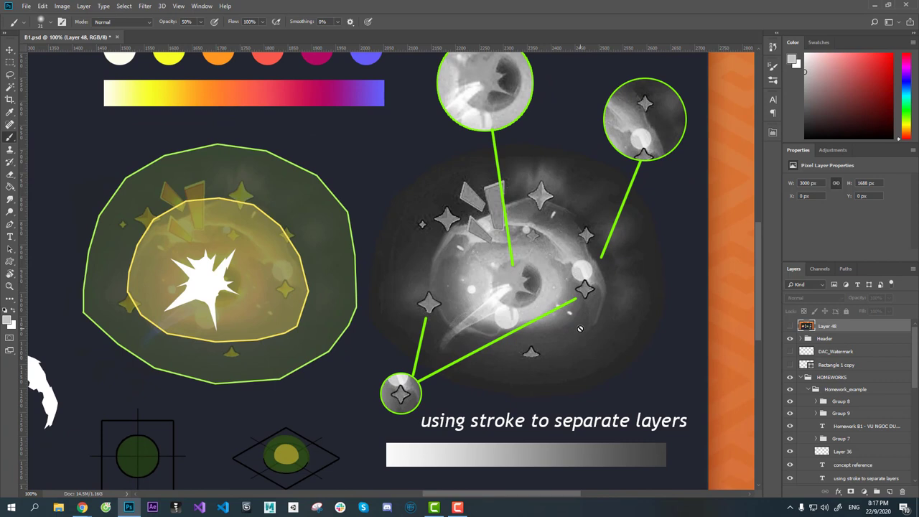
key(v)
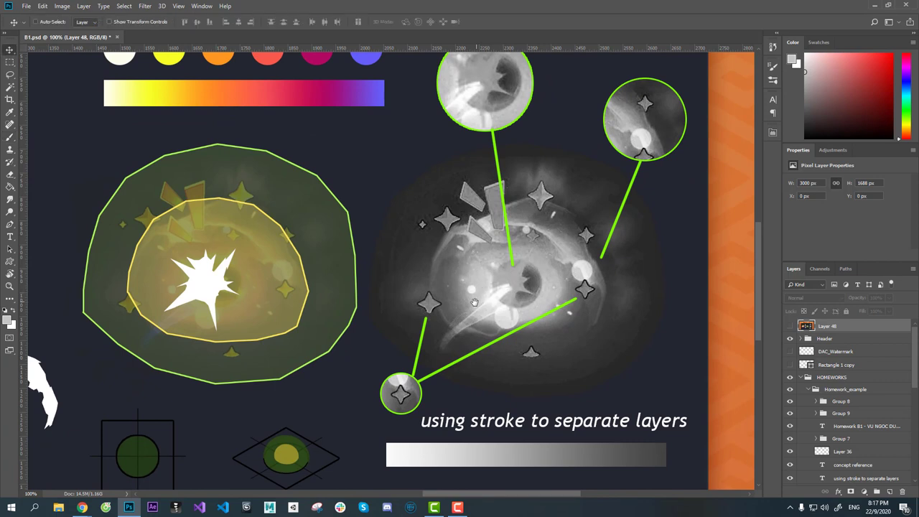
drag(472, 300, 447, 327)
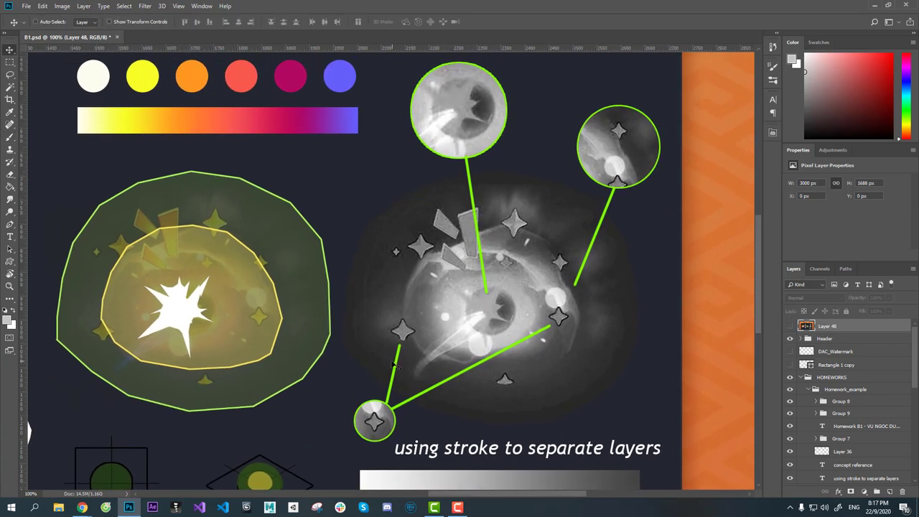
mouse_move(82, 508)
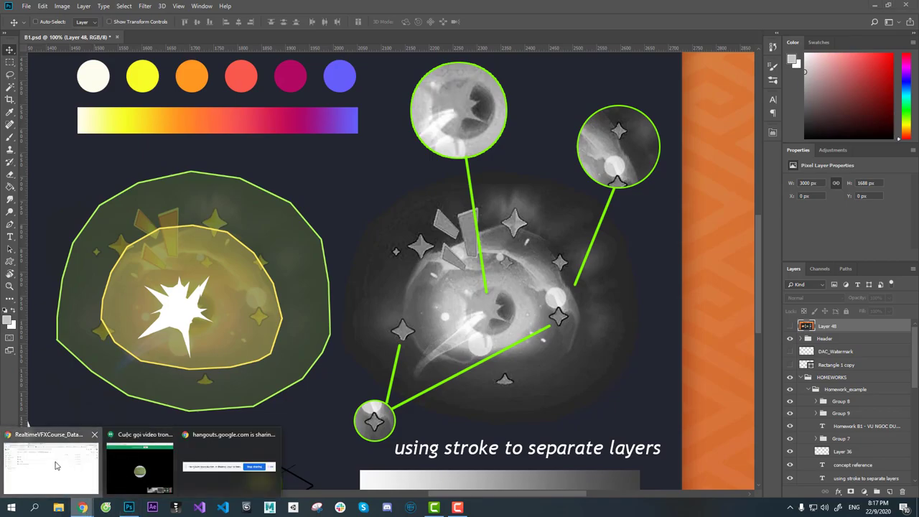
- Search Google Images for 'notan study' in a new Chrome tab and preview the Dow's Composition notan grid
click(58, 465)
click(472, 7)
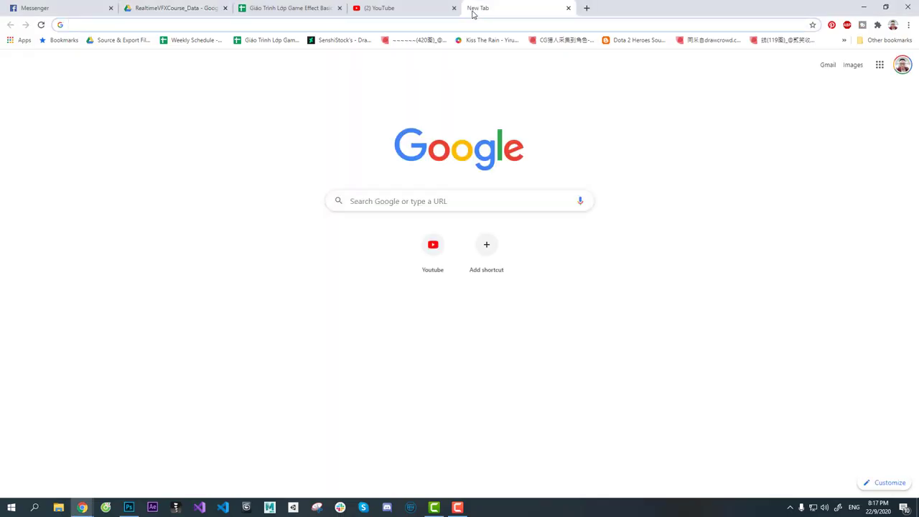
text(notan s)
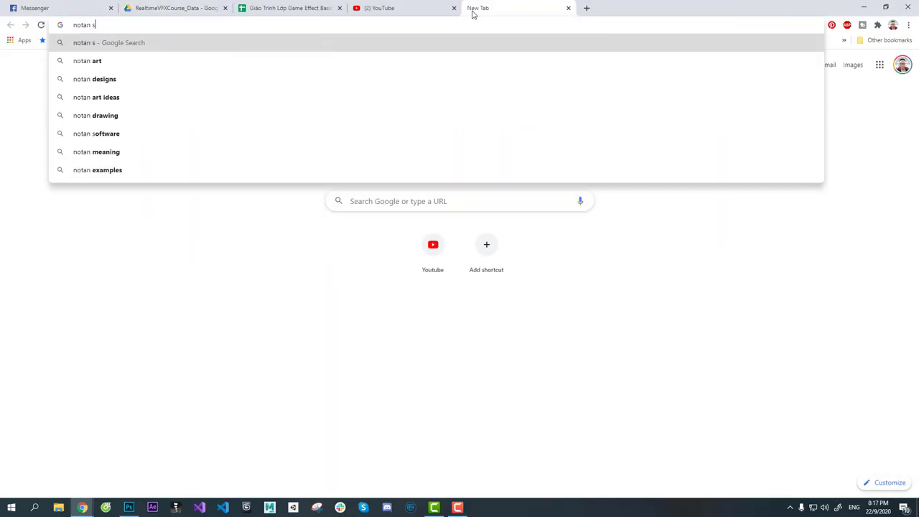
text(tudy)
key(Return)
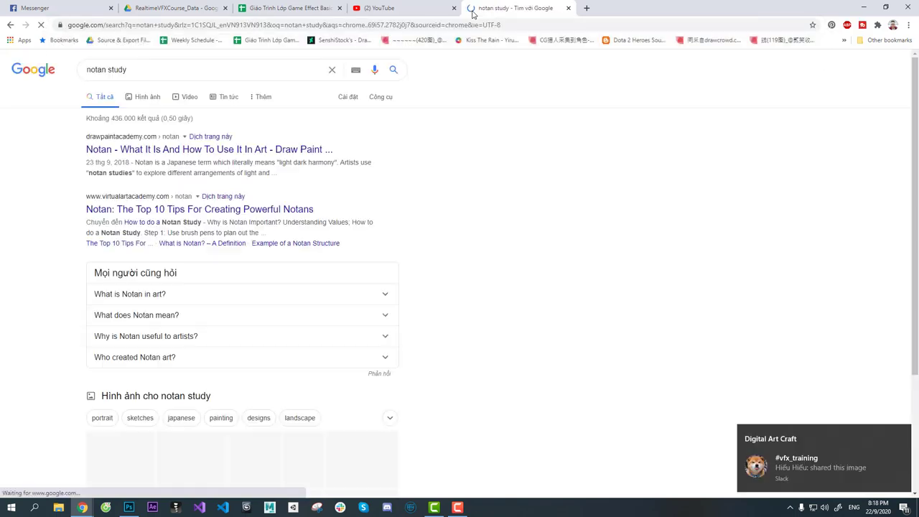
mouse_move(823, 457)
click(901, 436)
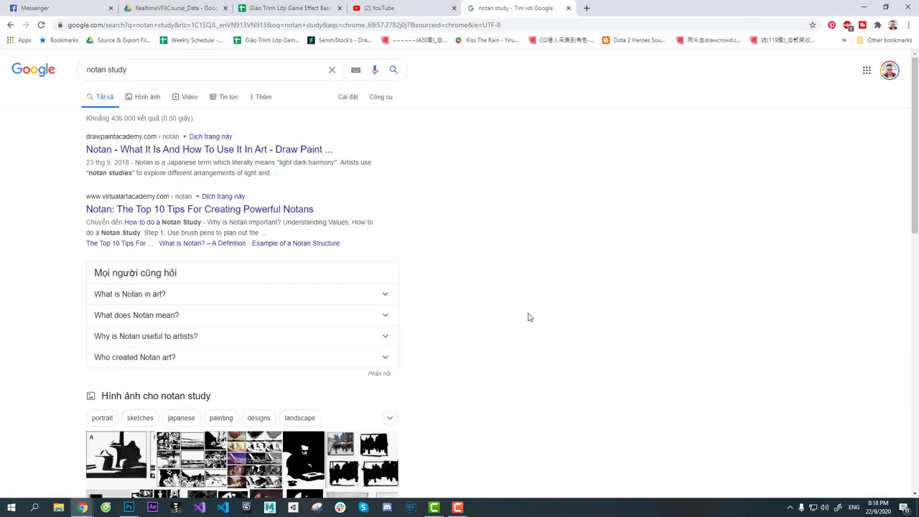
click(146, 98)
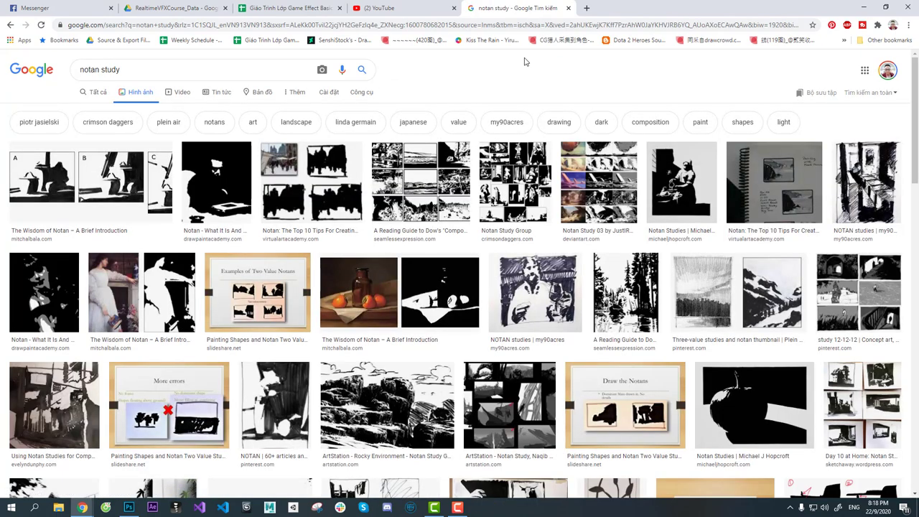
mouse_move(421, 182)
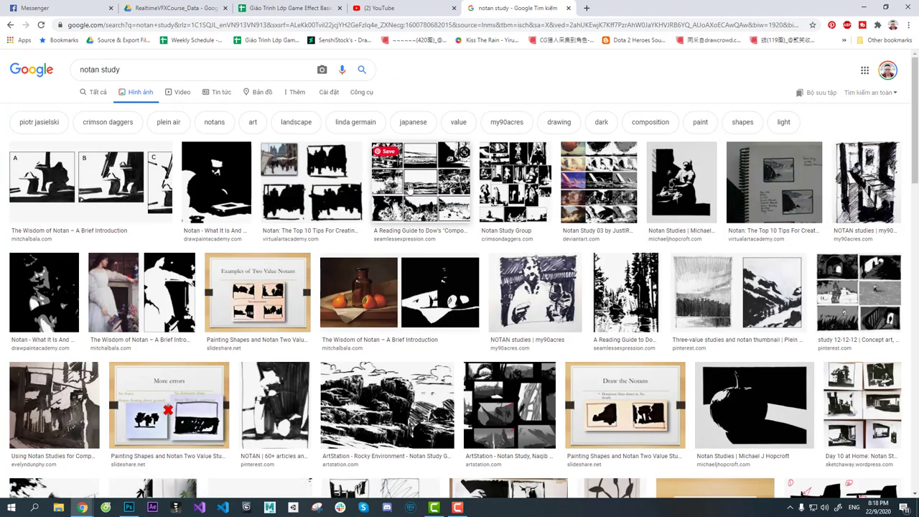
click(409, 188)
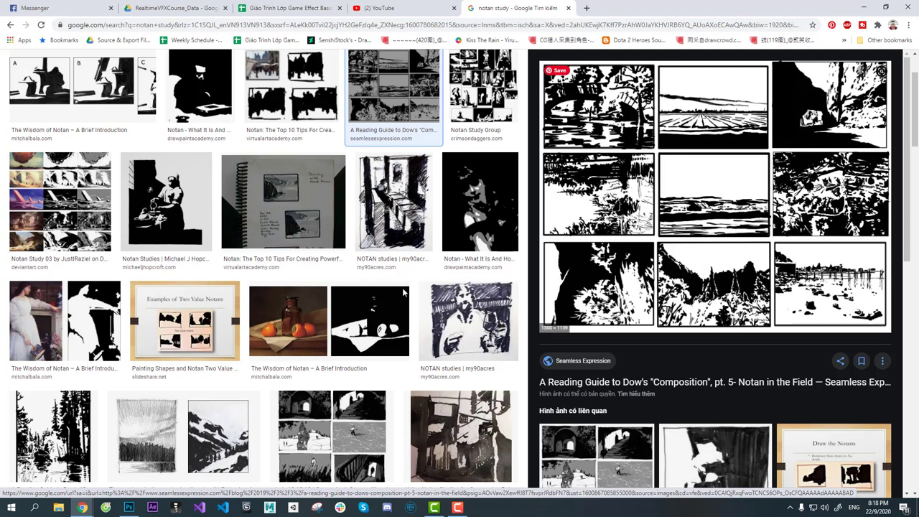
mouse_move(329, 321)
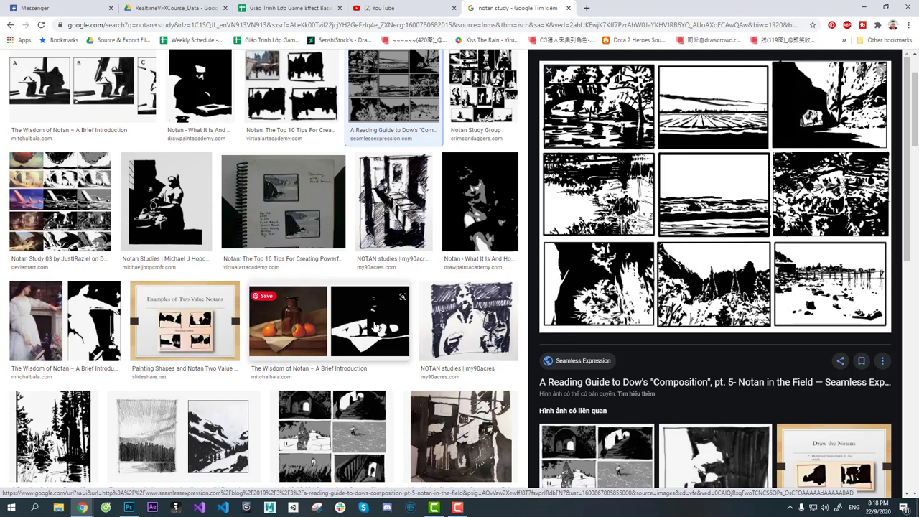
- Preview the Wisdom of Notan still life, then the Notan Study 03 colour-to-value comparison sheet
click(374, 327)
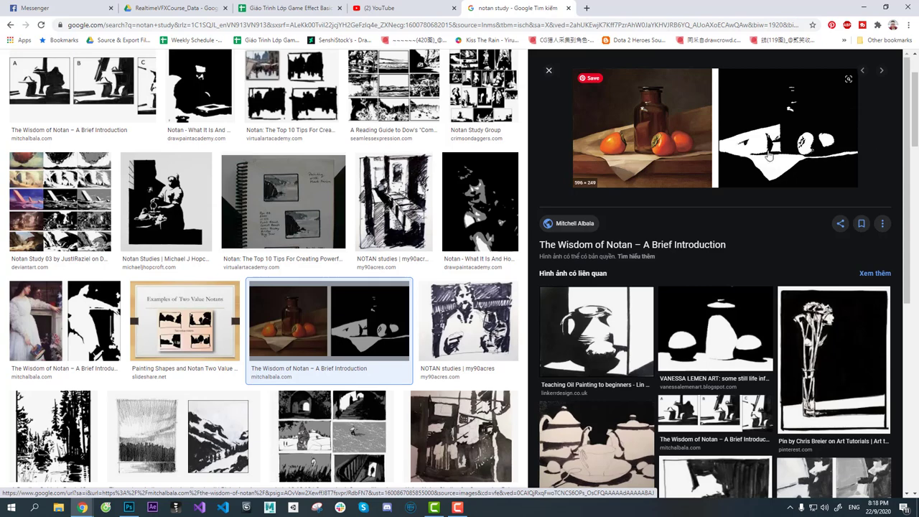
scroll(572, 305, down, 2)
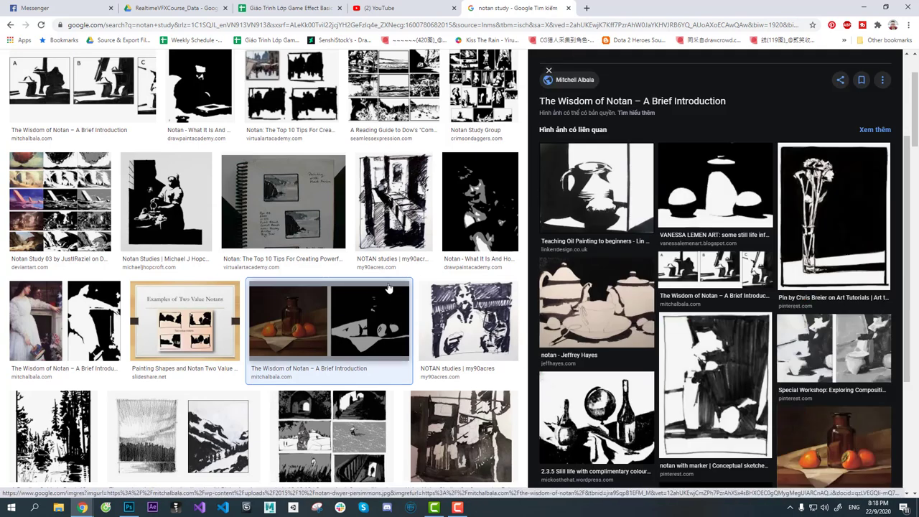
scroll(378, 287, up, 2)
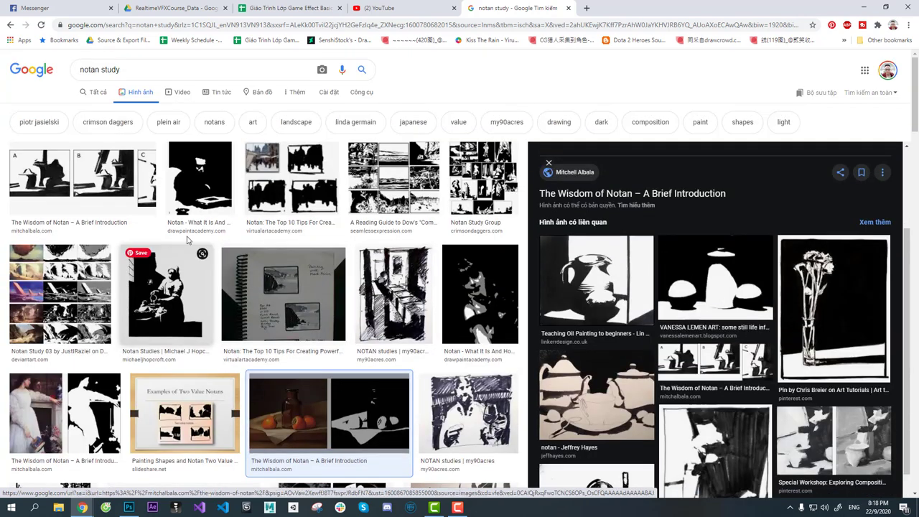
mouse_move(61, 201)
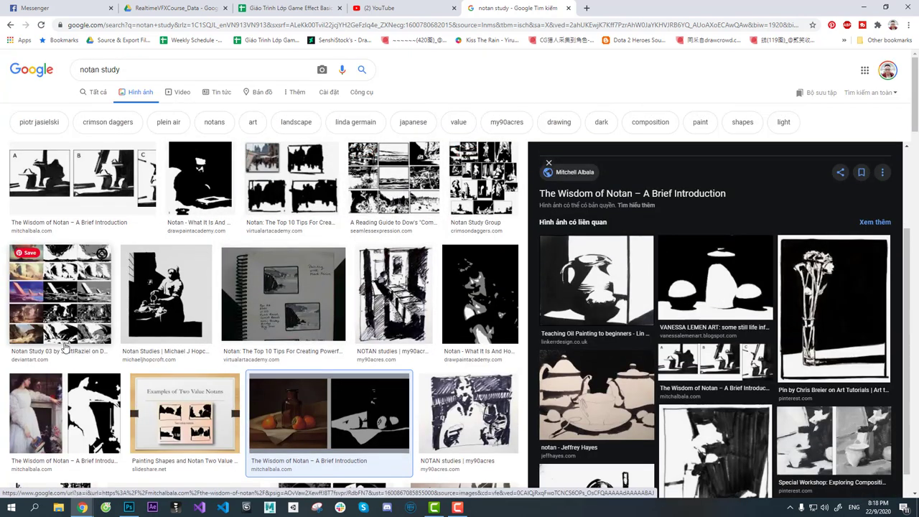
click(69, 316)
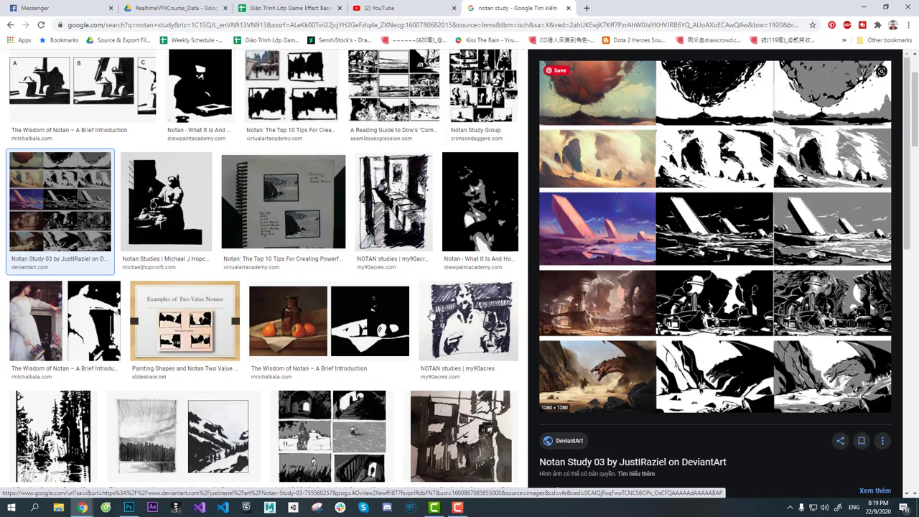
- Scroll down the notan results and preview Study.com's Japanese Notan ink mountain landscape
scroll(431, 316, down, 3)
scroll(387, 259, down, 2)
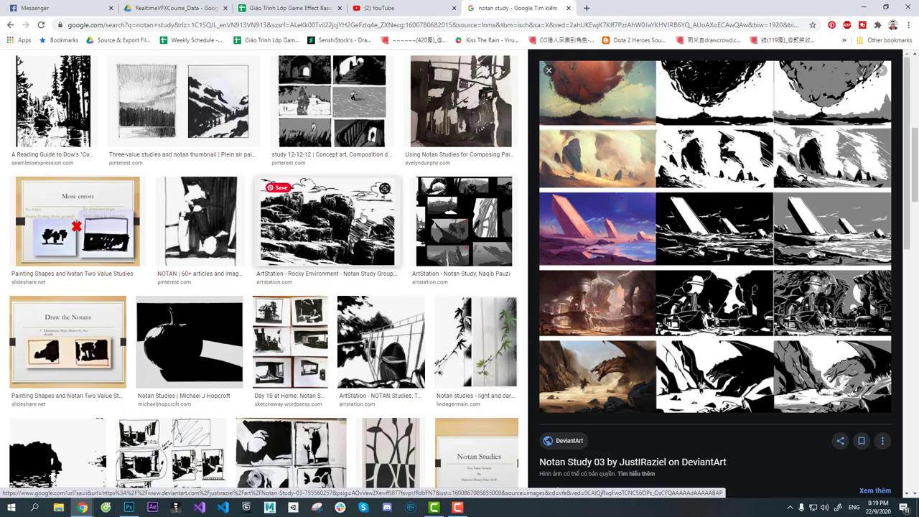
scroll(382, 351, down, 2)
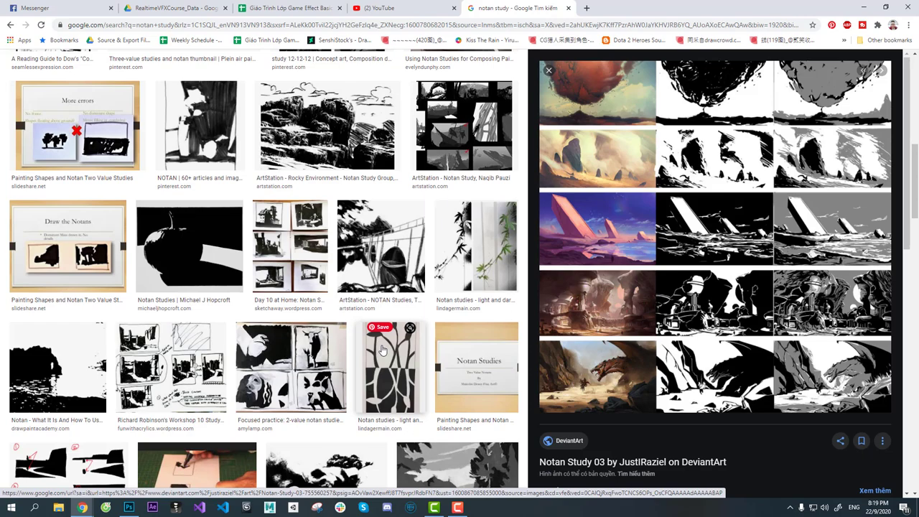
scroll(383, 349, down, 1)
scroll(382, 350, down, 2)
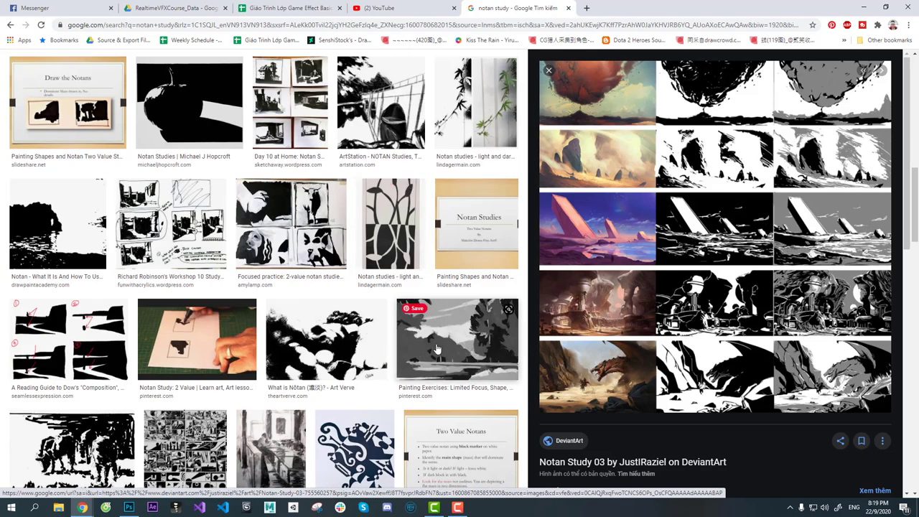
scroll(342, 352, down, 2)
scroll(343, 352, down, 2)
scroll(340, 349, down, 3)
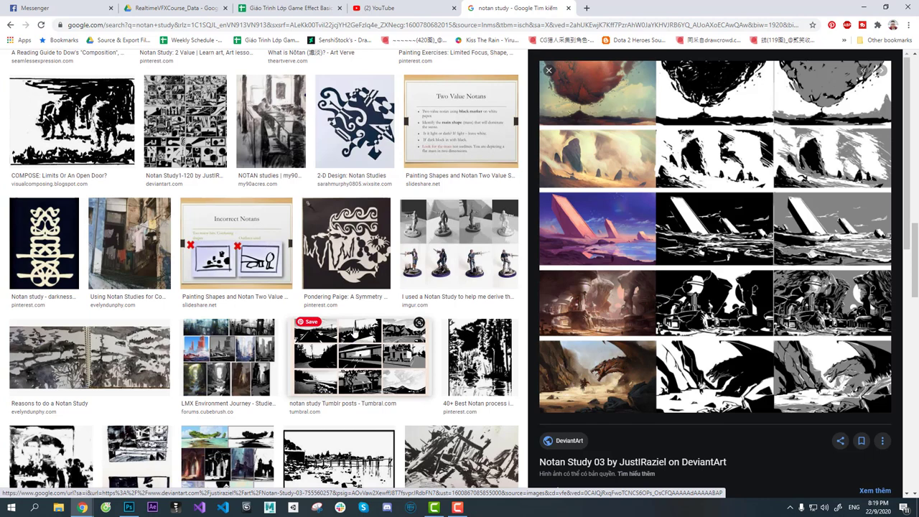
scroll(355, 331, down, 3)
scroll(354, 332, down, 3)
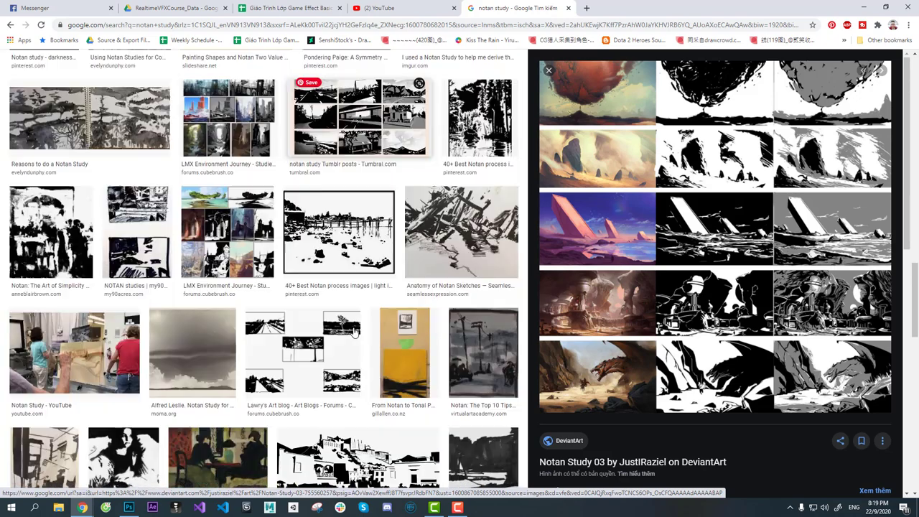
scroll(354, 331, down, 3)
mouse_move(192, 352)
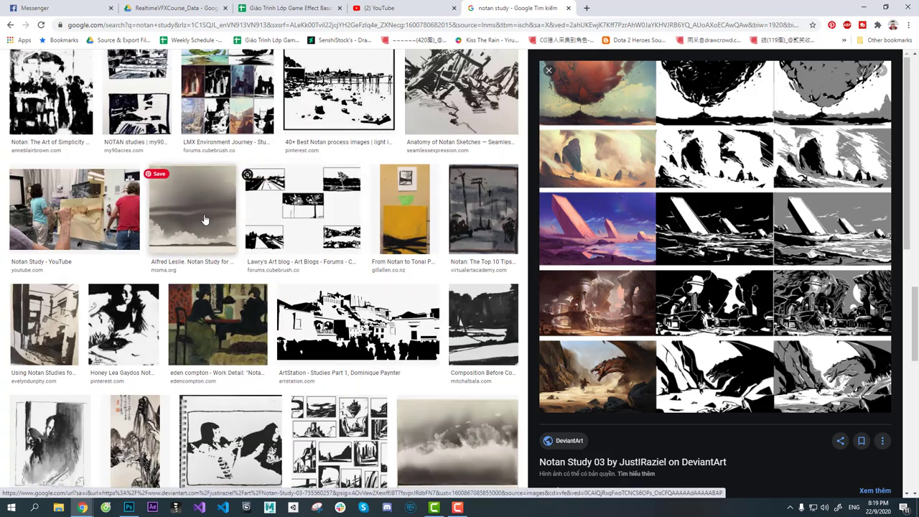
scroll(287, 215, down, 3)
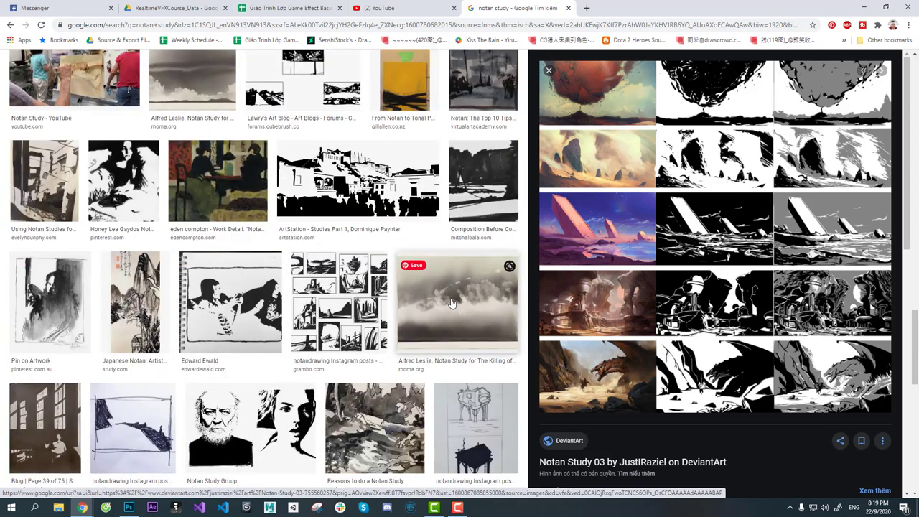
mouse_move(135, 302)
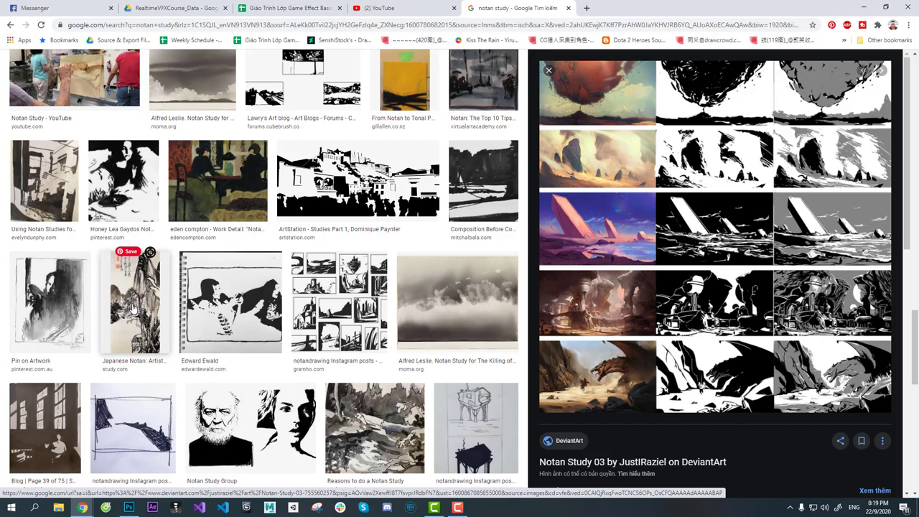
click(133, 308)
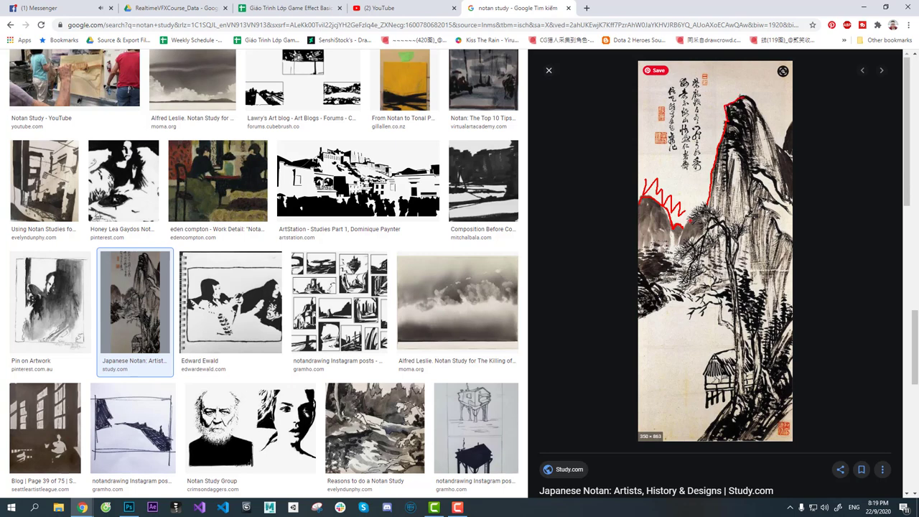
- Clear the red marks, glance at the ArtStation street study, then re-preview the Dow's Composition grid
key(Escape)
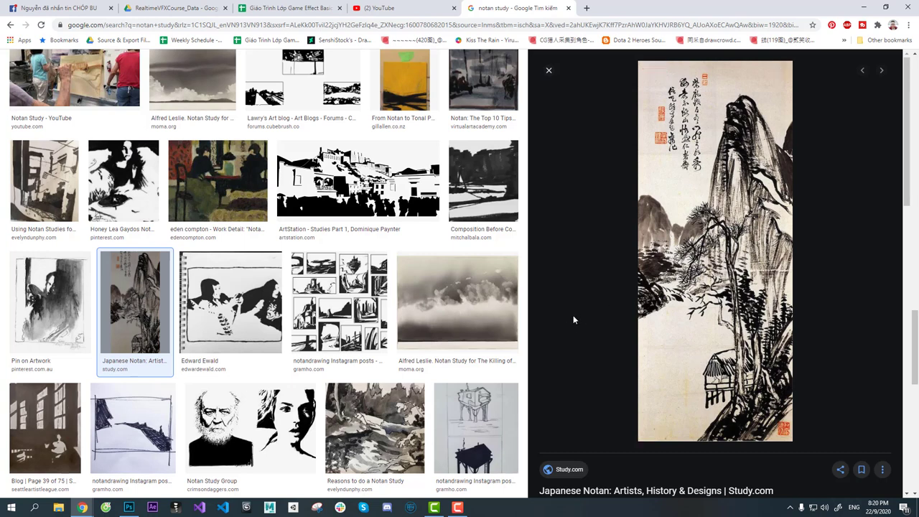
mouse_move(358, 179)
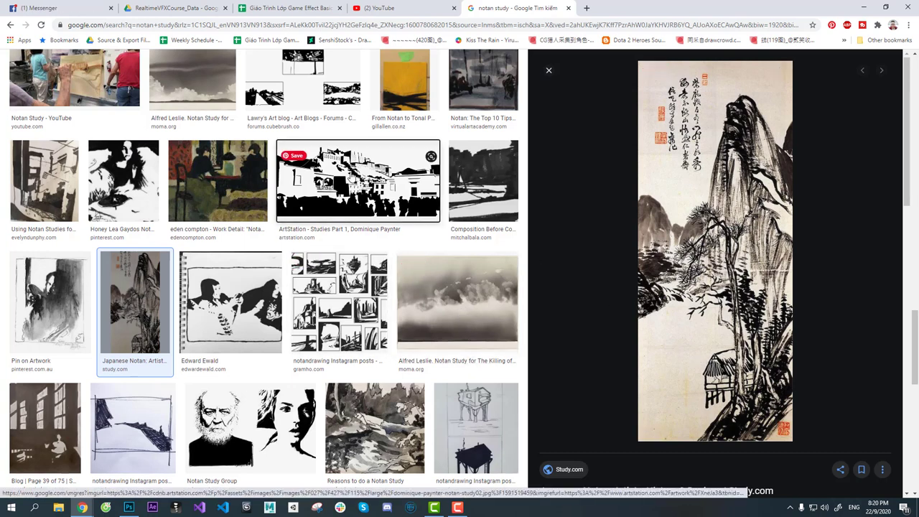
click(357, 179)
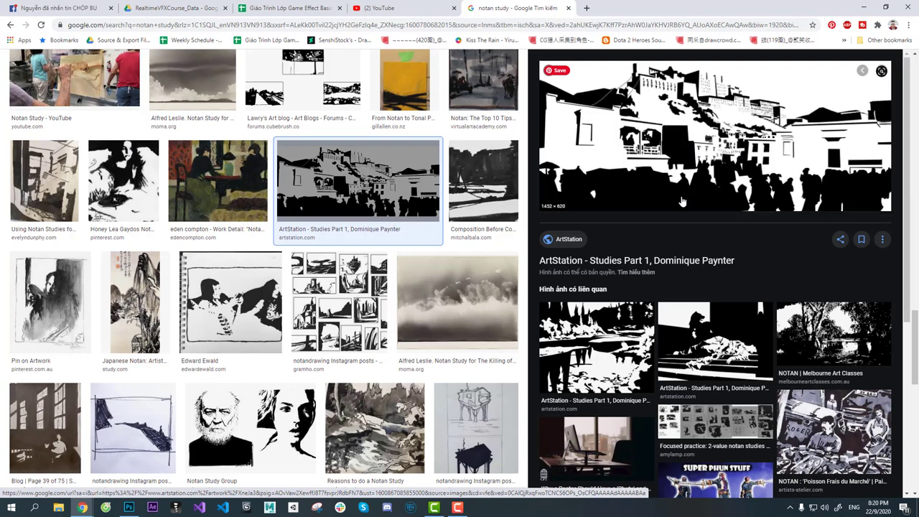
scroll(752, 432, down, 2)
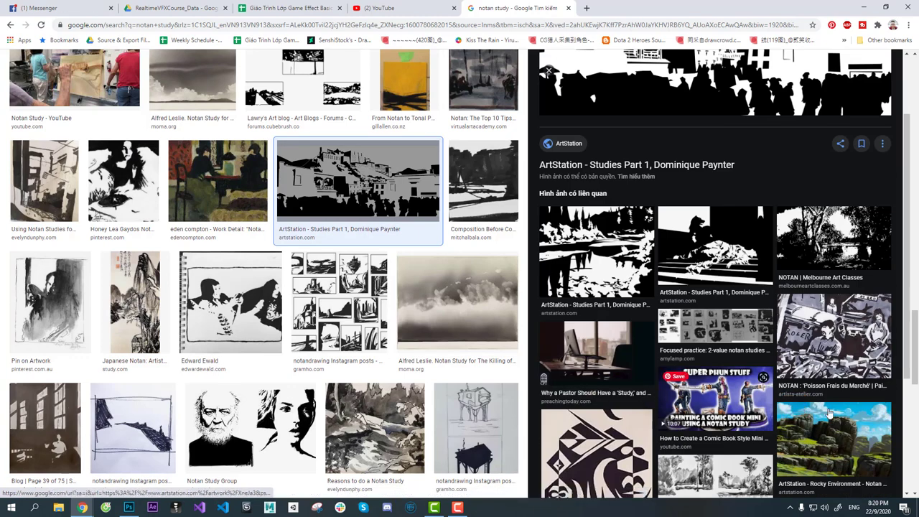
scroll(752, 433, down, 3)
scroll(827, 373, down, 1)
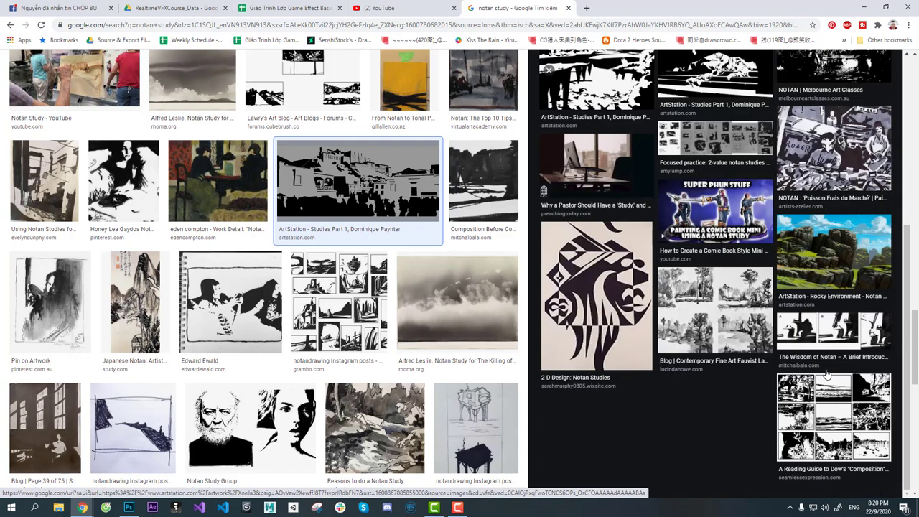
click(836, 425)
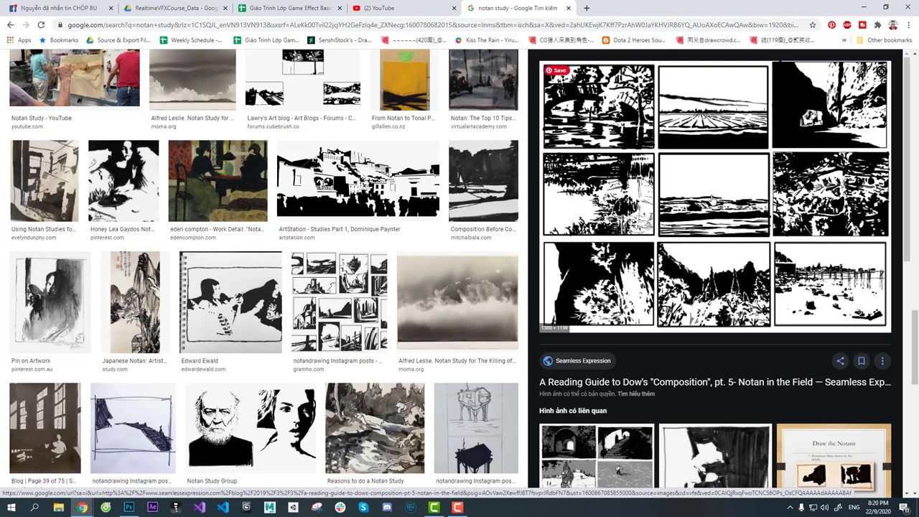
- Bring up B1.psd in Photoshop and pan so the board's middle section is centred
click(129, 507)
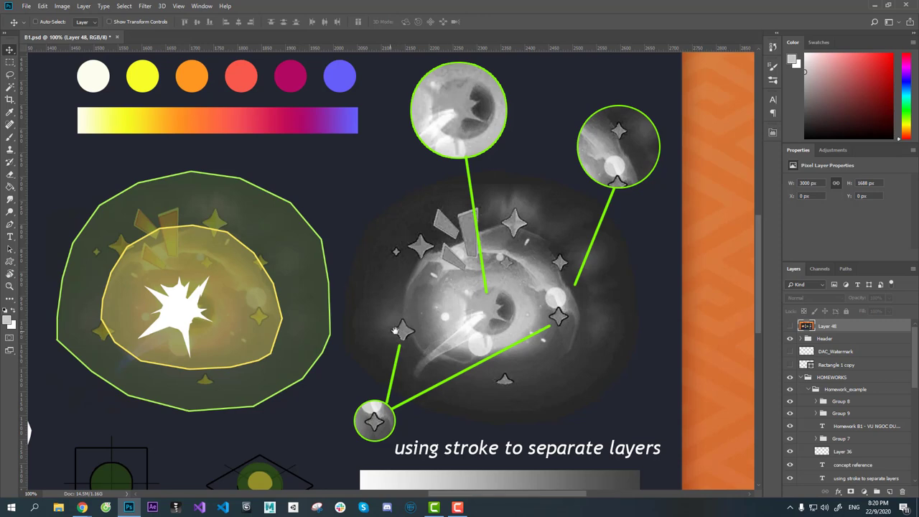
drag(394, 330, 420, 326)
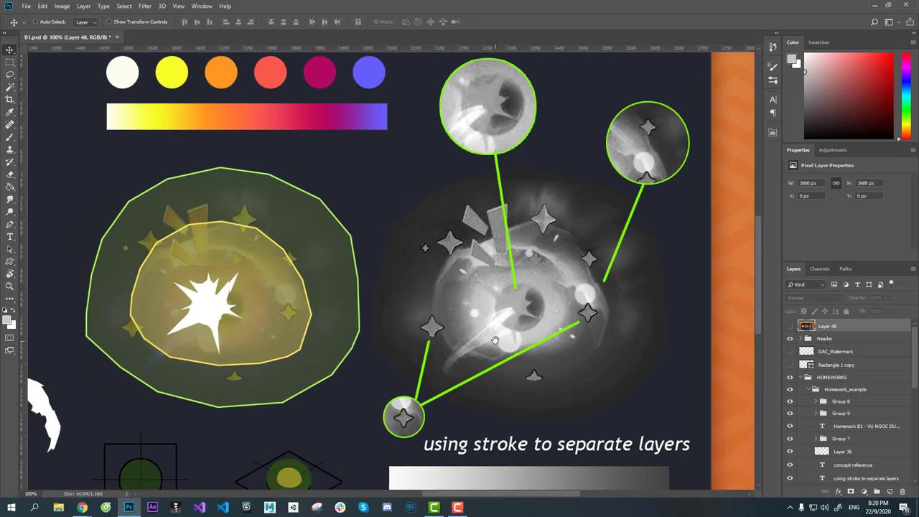
scroll(531, 340, down, 1)
scroll(522, 337, down, 1)
scroll(521, 337, down, 1)
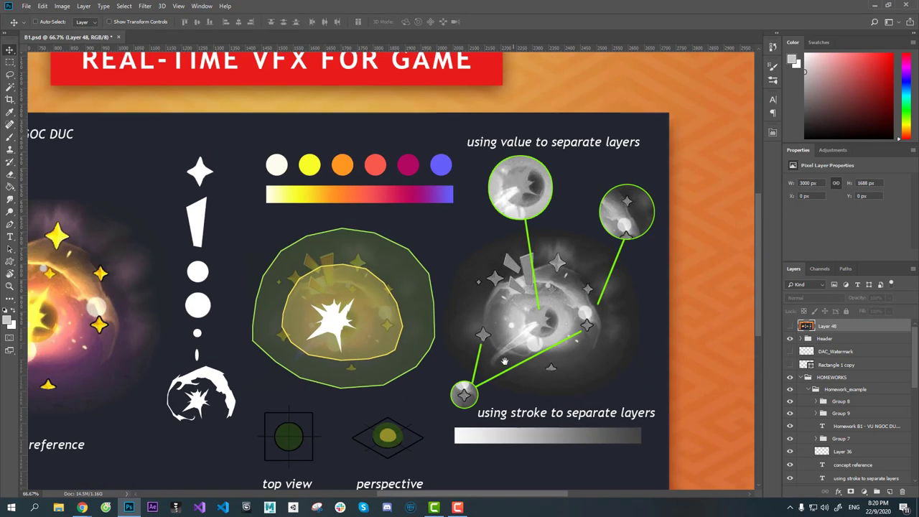
scroll(574, 334, left, 2)
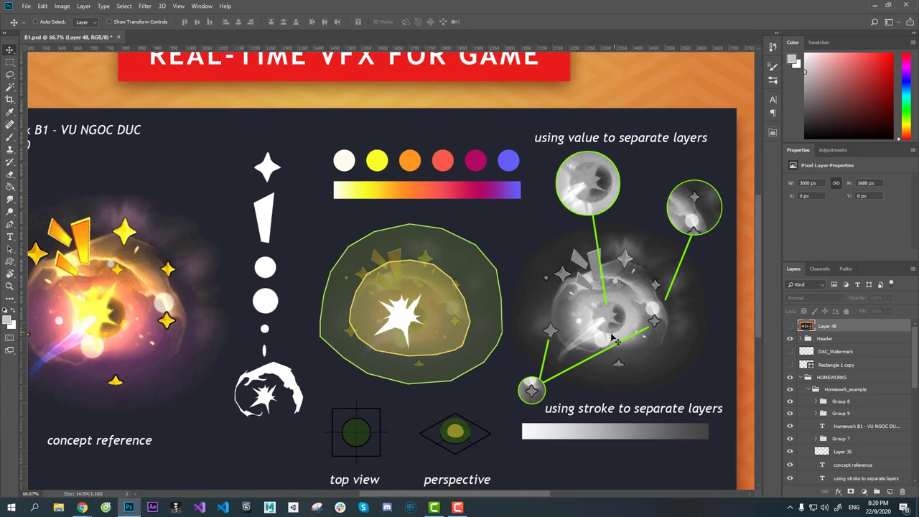
drag(592, 348, 506, 356)
- On a new layer, paint soft grey dabs, then stamp a hard round white disc at full opacity
key(b)
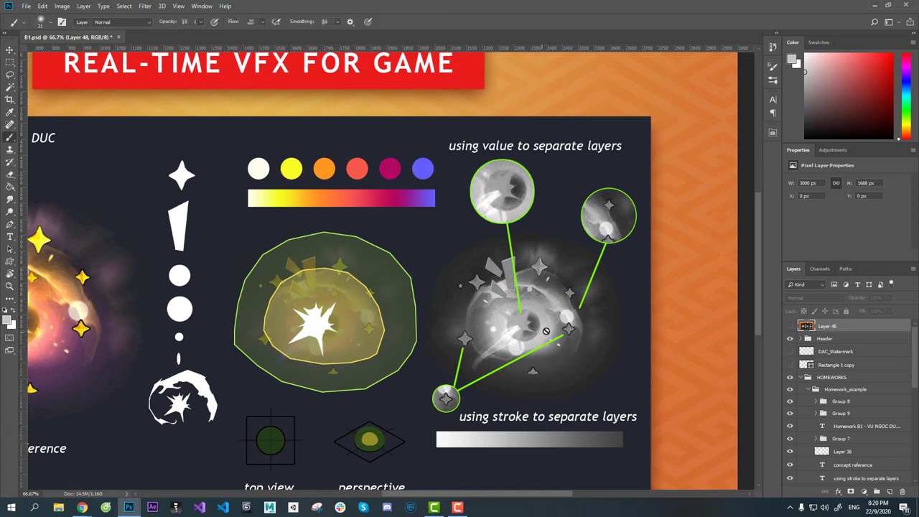
click(890, 491)
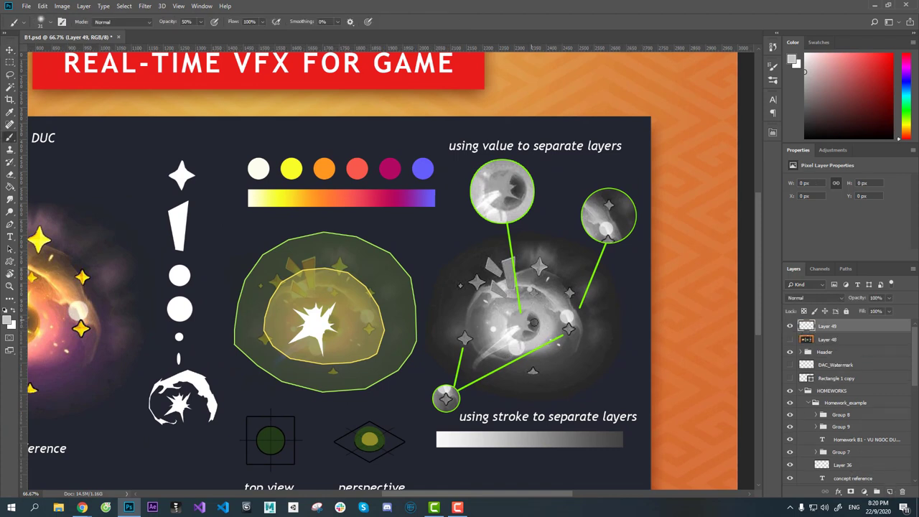
drag(442, 291, 443, 292)
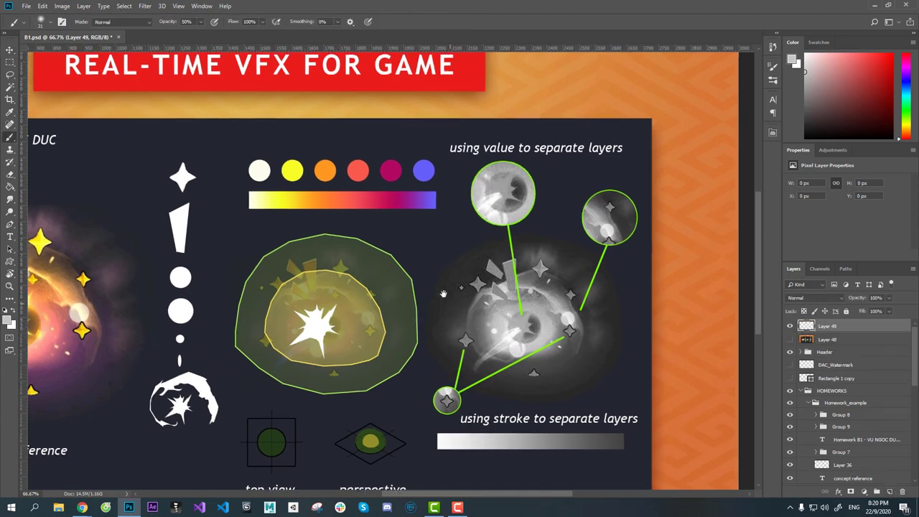
click(423, 234)
drag(425, 231, 428, 241)
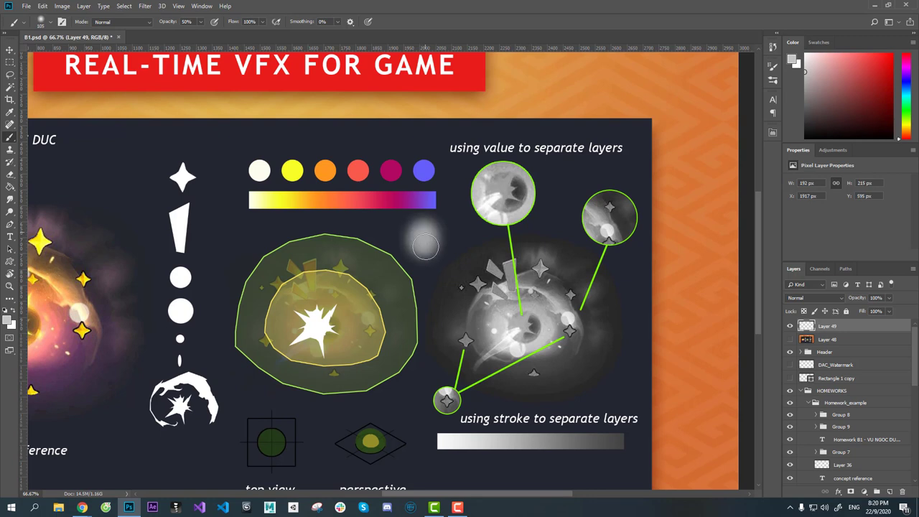
key(0)
right_click(431, 242)
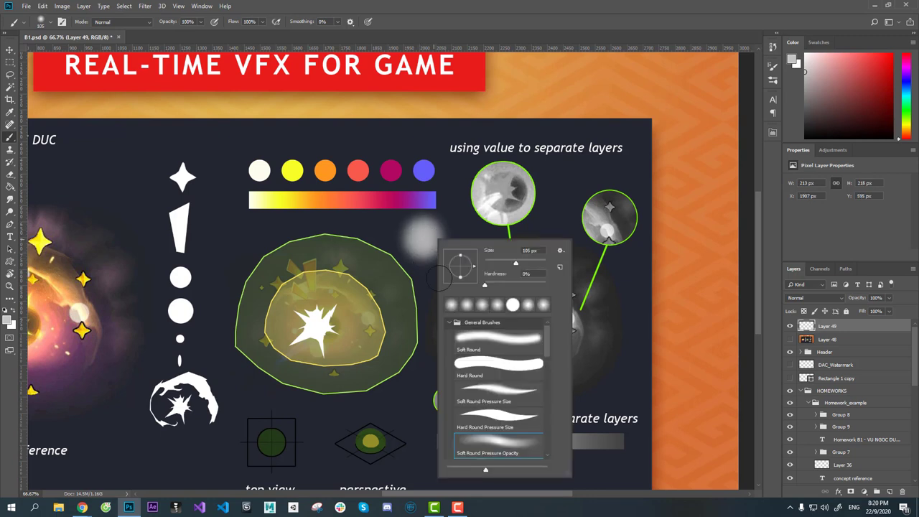
click(477, 366)
key(Return)
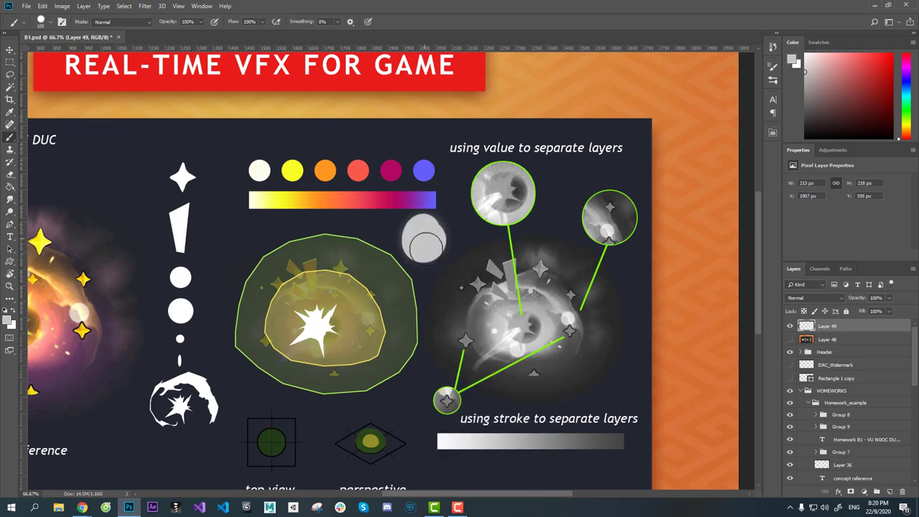
click(425, 239)
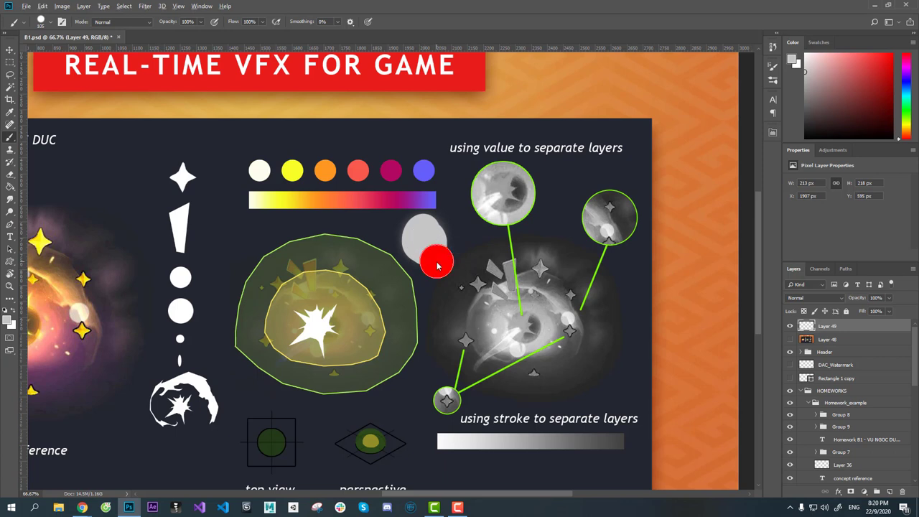
- Paint mid-grey into the disc's centre and a white streak running rightward
alt+click(537, 323)
drag(424, 248, 425, 242)
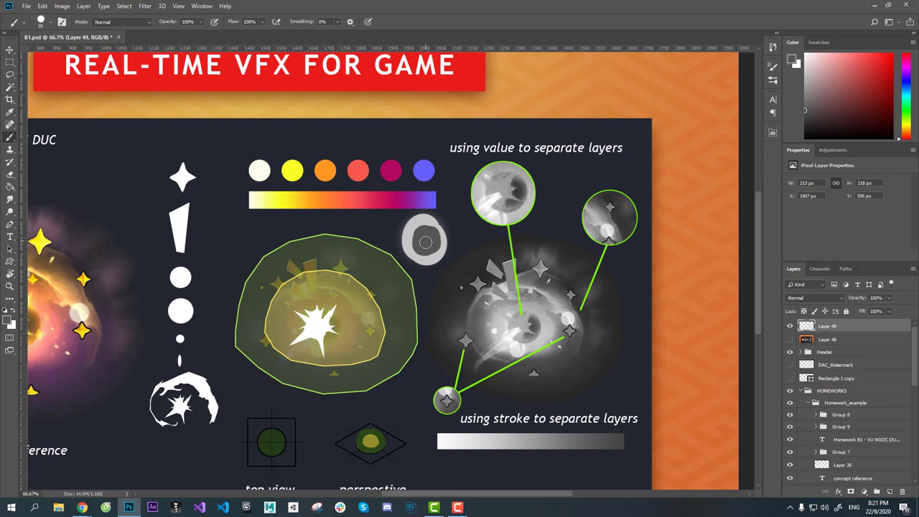
alt+click(521, 310)
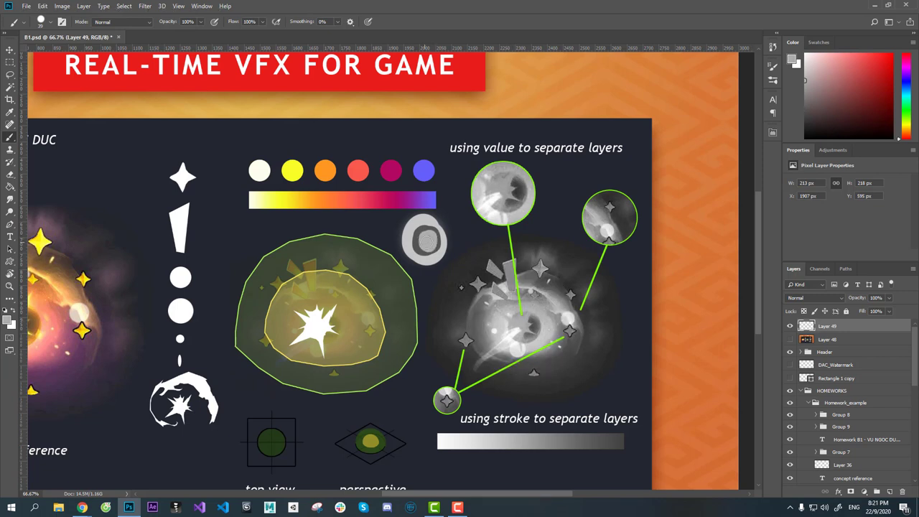
alt+click(516, 327)
drag(429, 242, 461, 252)
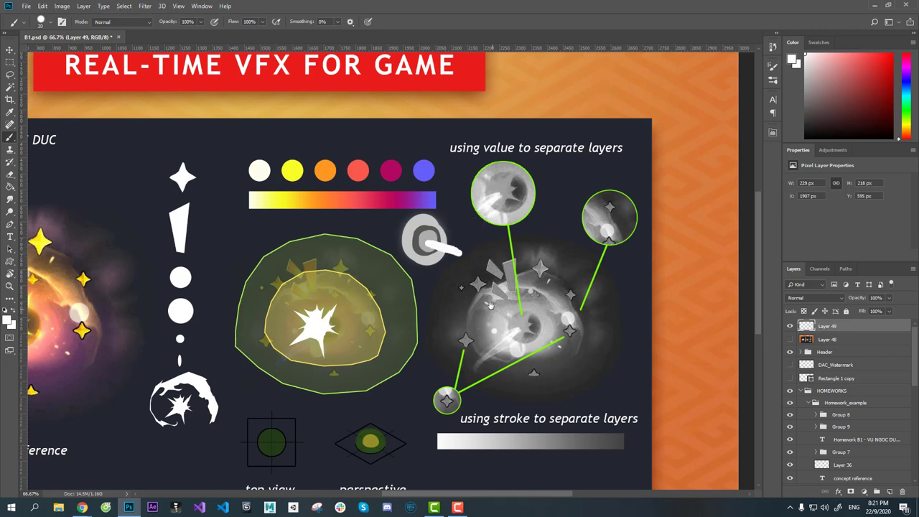
scroll(457, 292, up, 1)
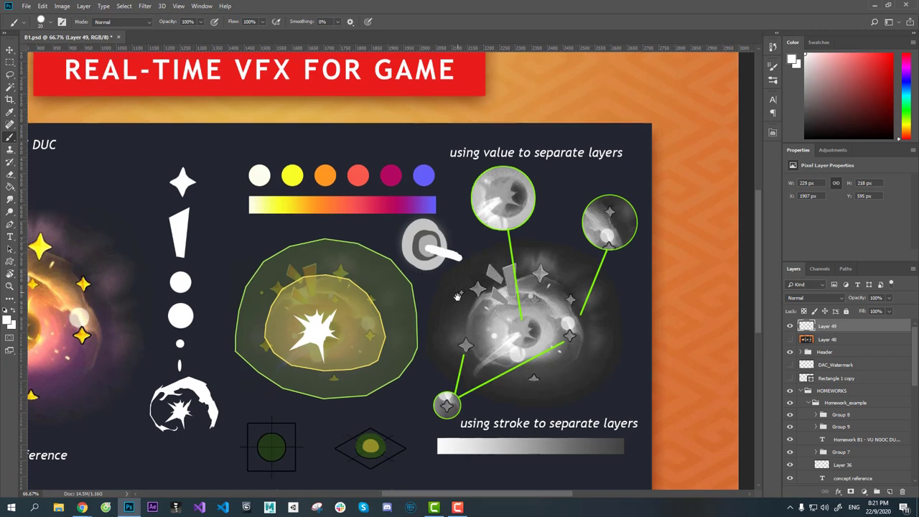
scroll(503, 334, down, 1)
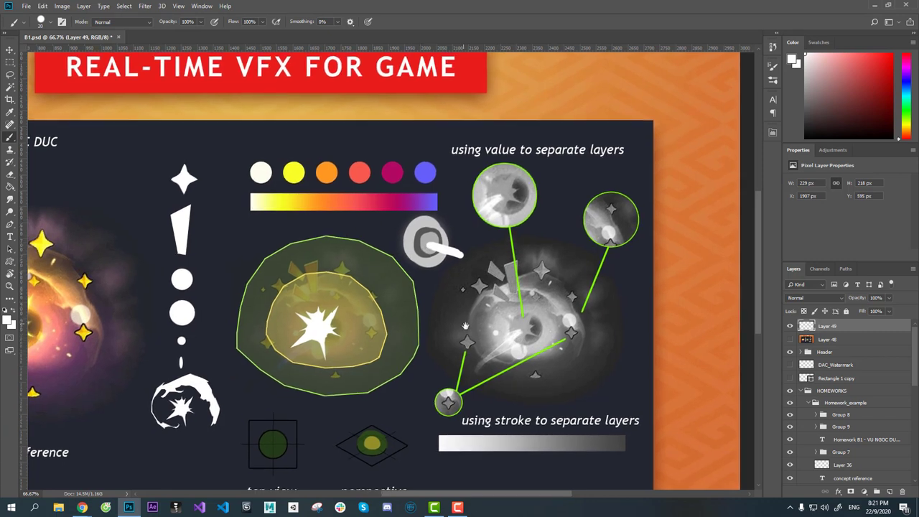
scroll(553, 337, up, 1)
- Zoom out to the whole board and delete the painted demo Layer 49
key(v)
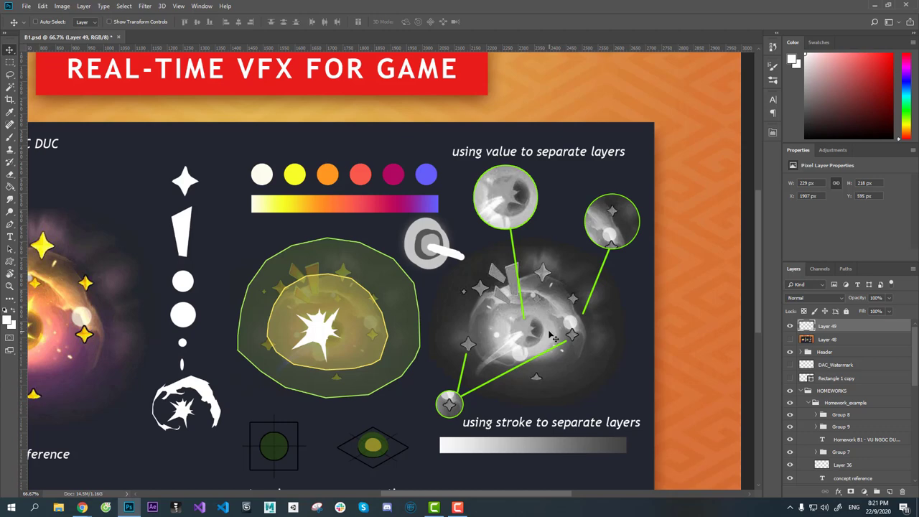
key(ctrl+minus)
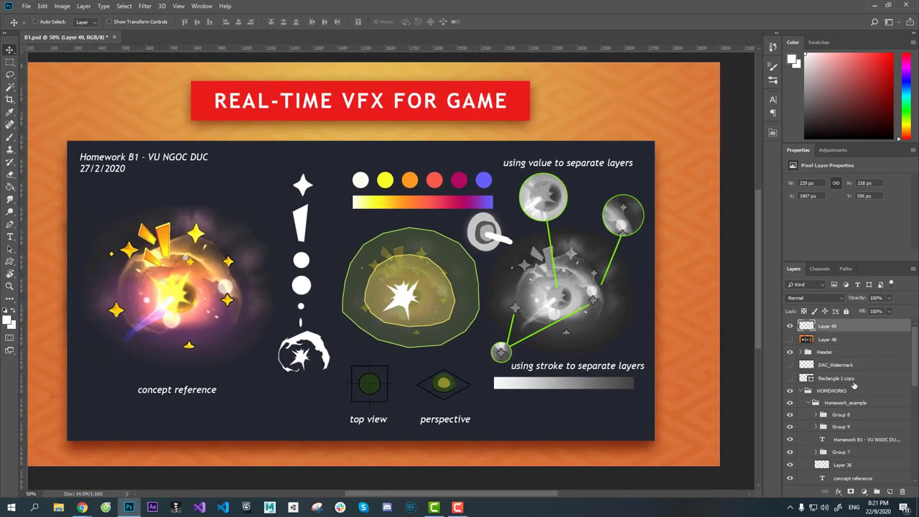
key(Delete)
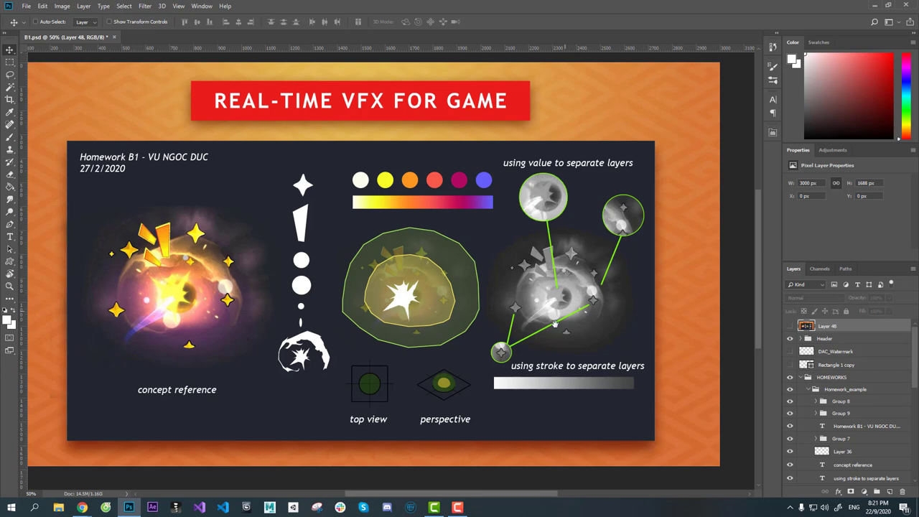
drag(550, 329, 577, 334)
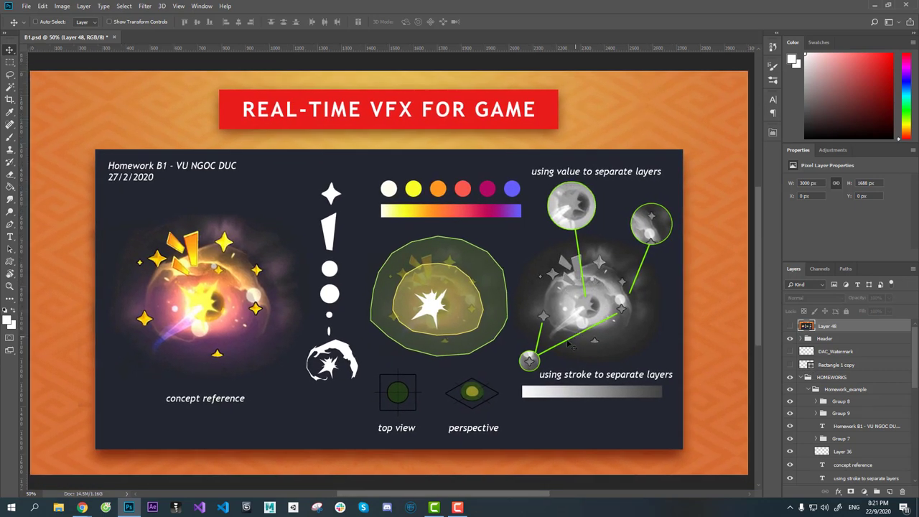
mouse_move(82, 507)
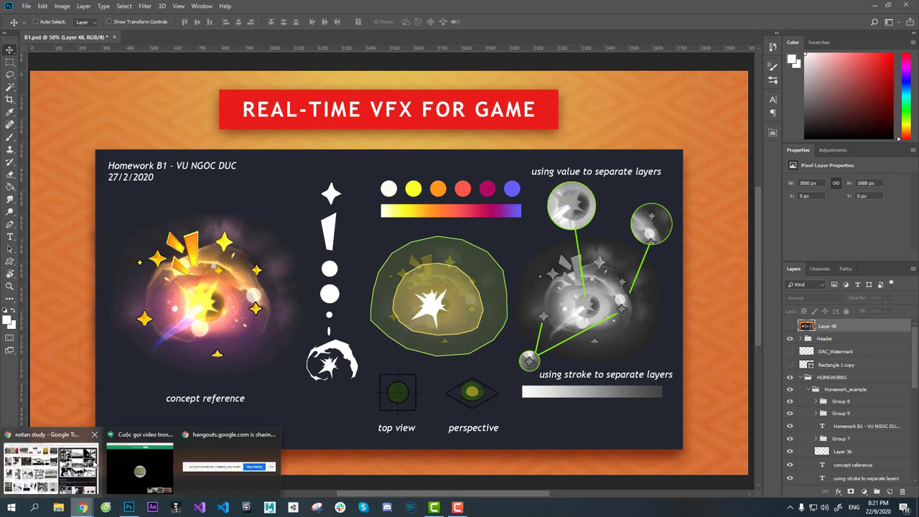
- Return to Chrome and scroll the notan study image results back to the top
click(49, 471)
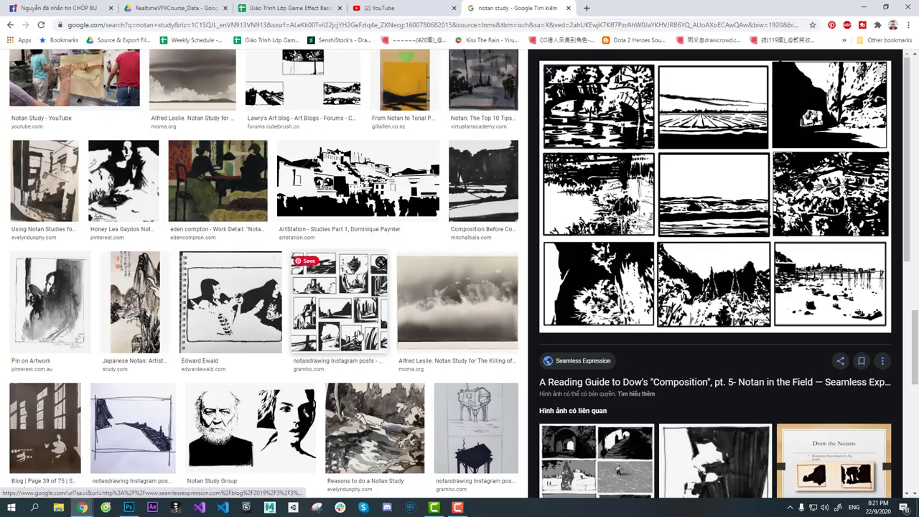
scroll(358, 334, down, 2)
scroll(358, 335, up, 3)
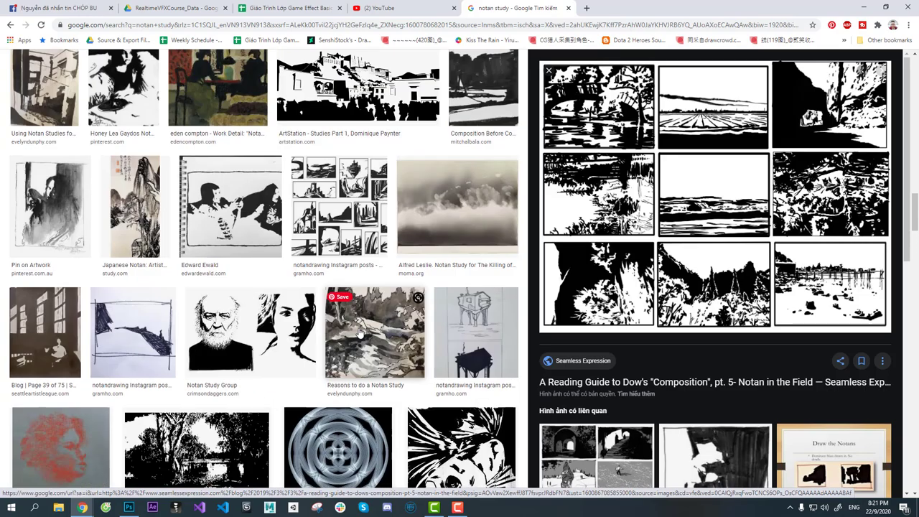
scroll(359, 335, up, 3)
scroll(358, 334, up, 5)
scroll(359, 334, up, 5)
scroll(359, 335, up, 5)
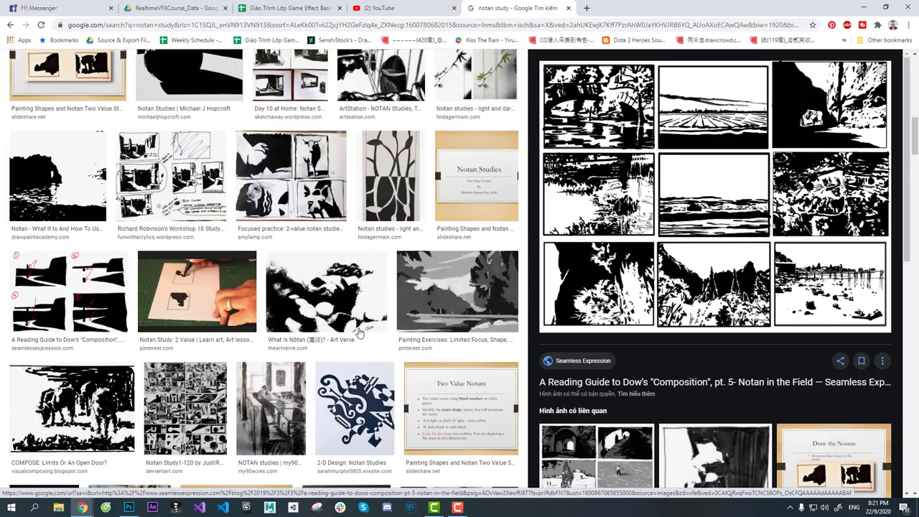
scroll(359, 334, up, 5)
scroll(360, 333, up, 5)
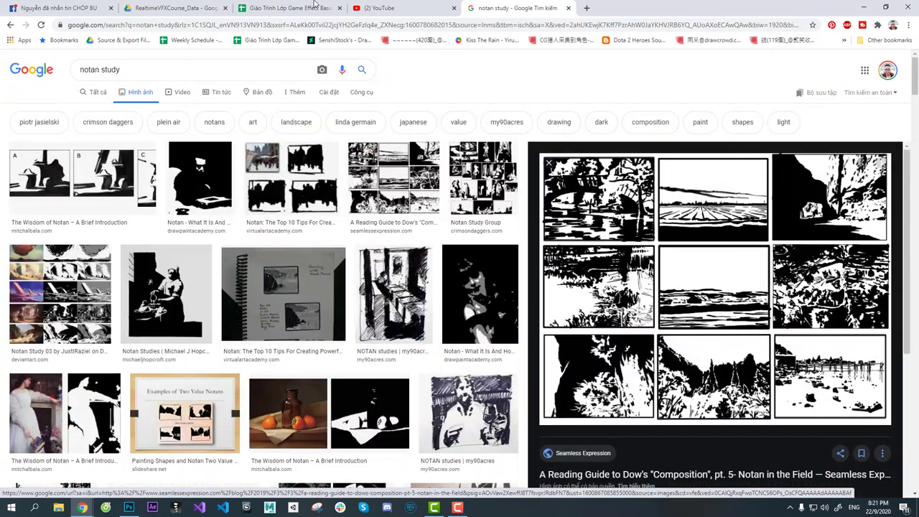
- In the Drive tab, go up to Game FX Courses and open GameFX2020_#8 > HOMEWORKS > first student's folder
click(178, 8)
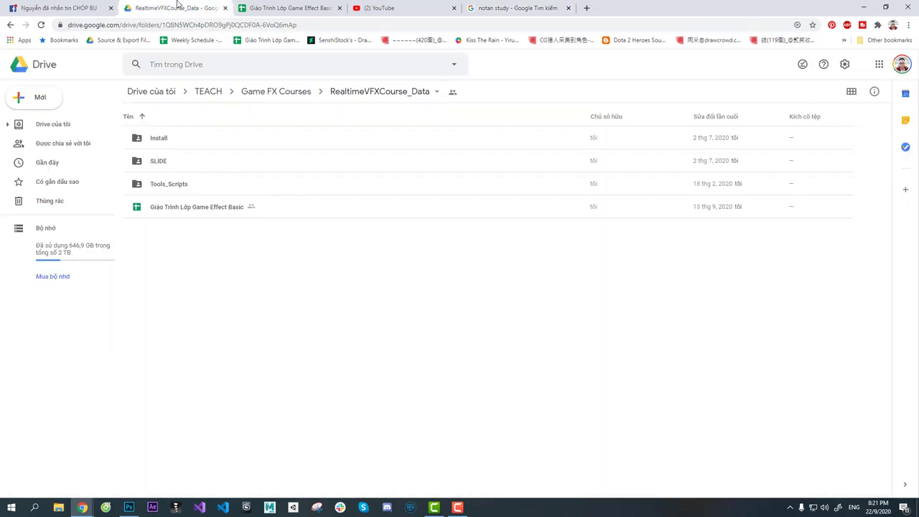
click(276, 92)
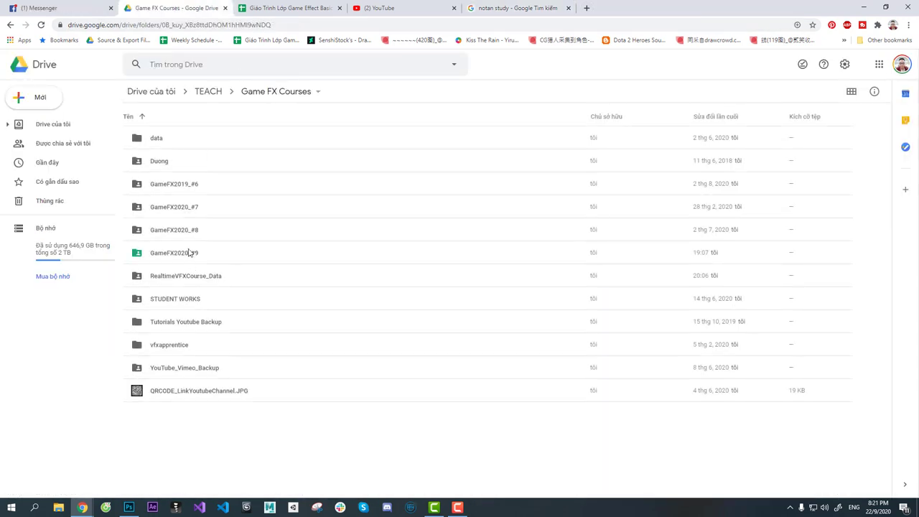
double_click(183, 232)
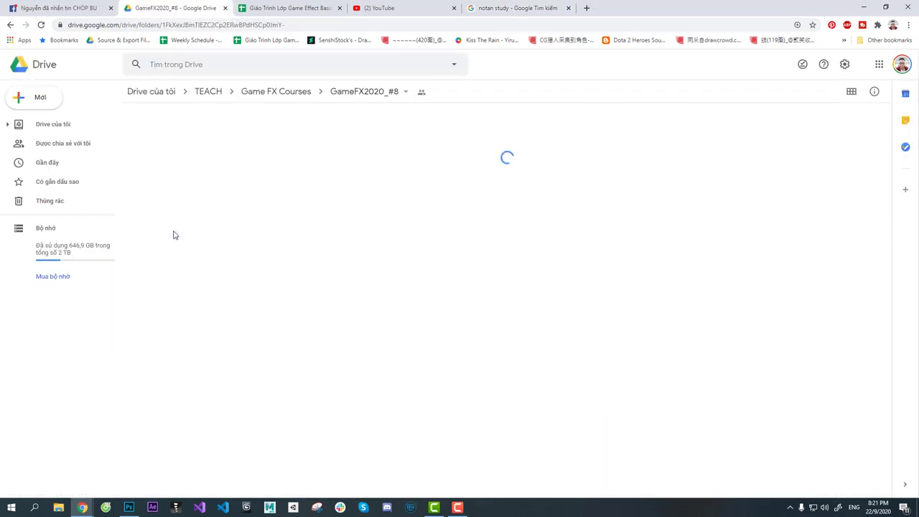
double_click(158, 161)
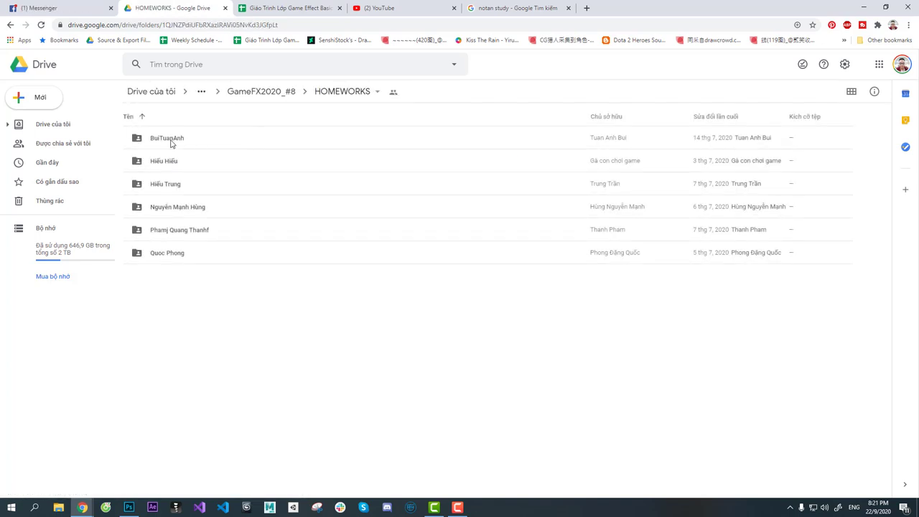
double_click(167, 137)
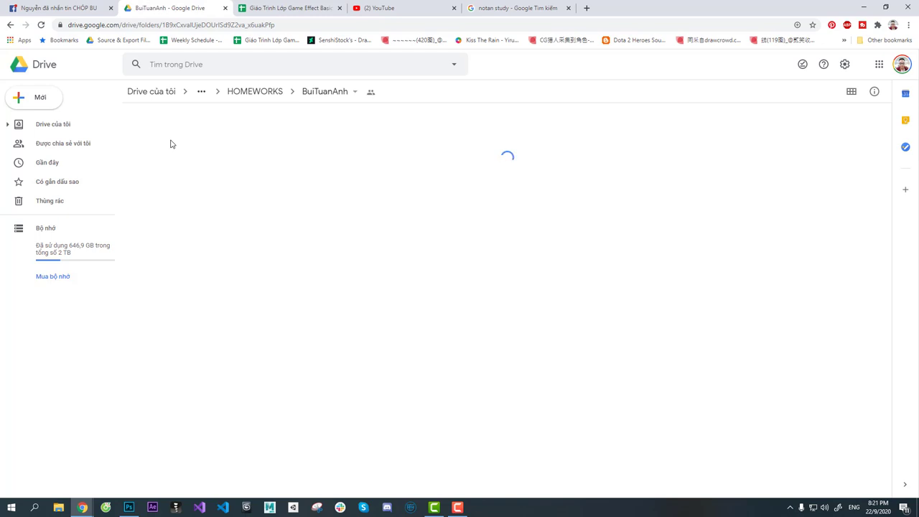
- Open Bai_02, preview B2_study_01.png, then go back up to HOMEWORKS
click(161, 141)
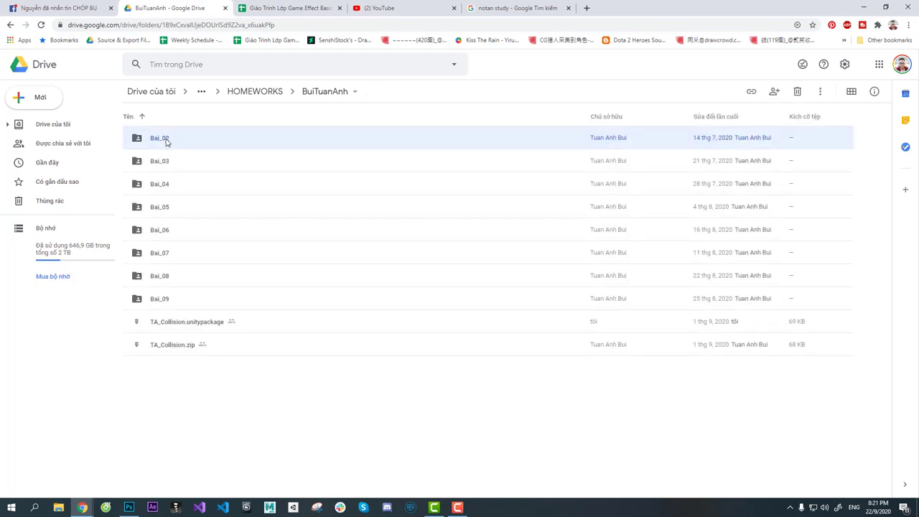
double_click(160, 141)
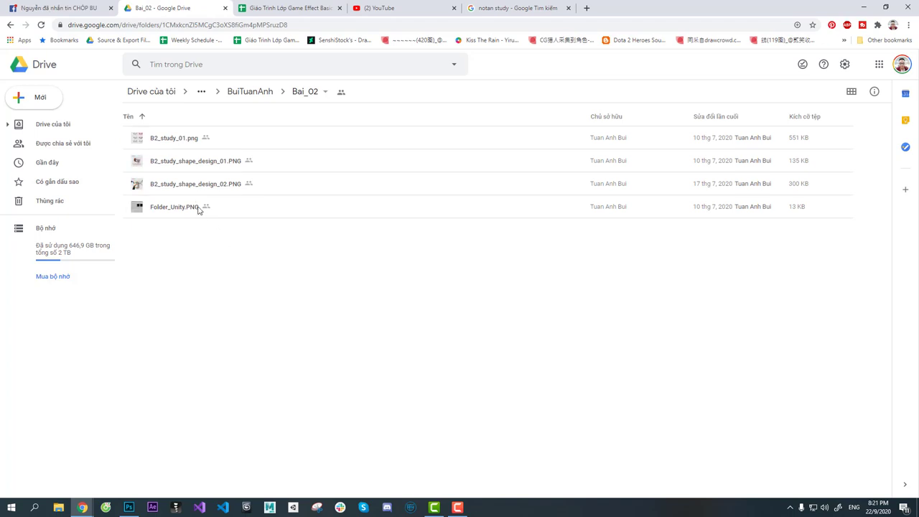
click(166, 141)
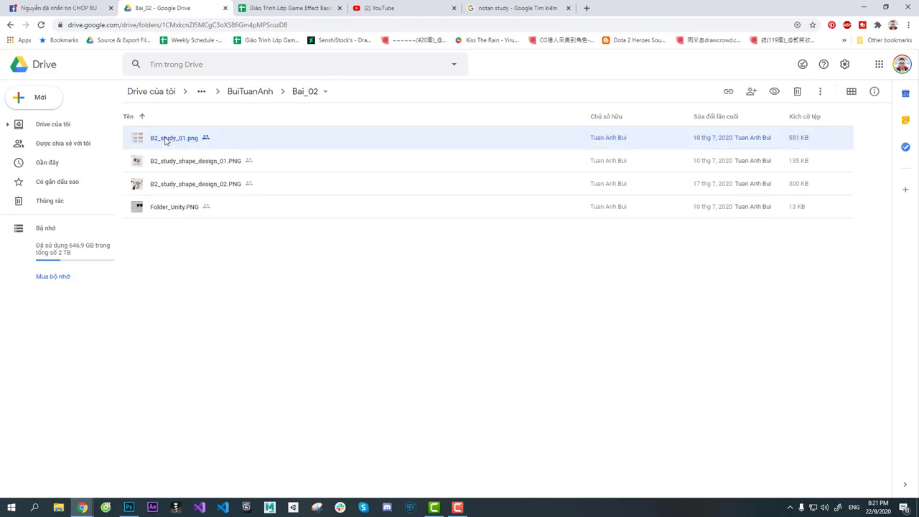
double_click(165, 141)
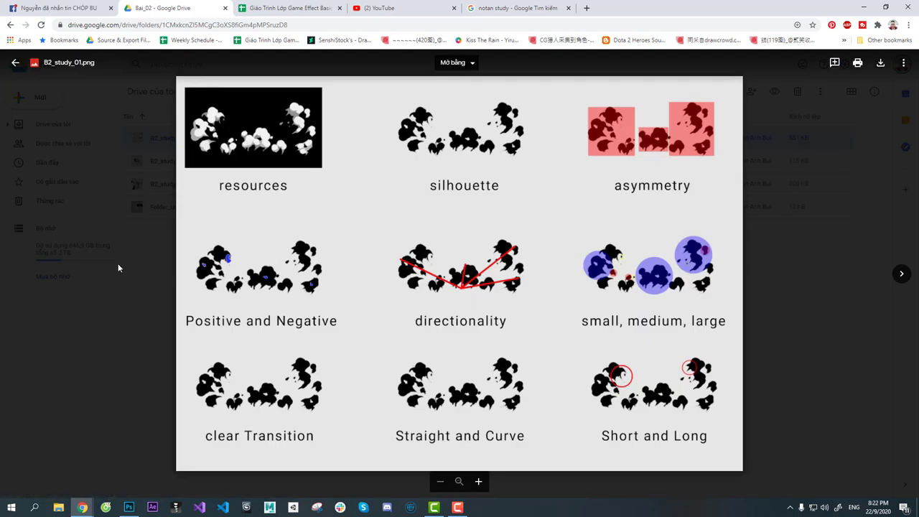
click(118, 263)
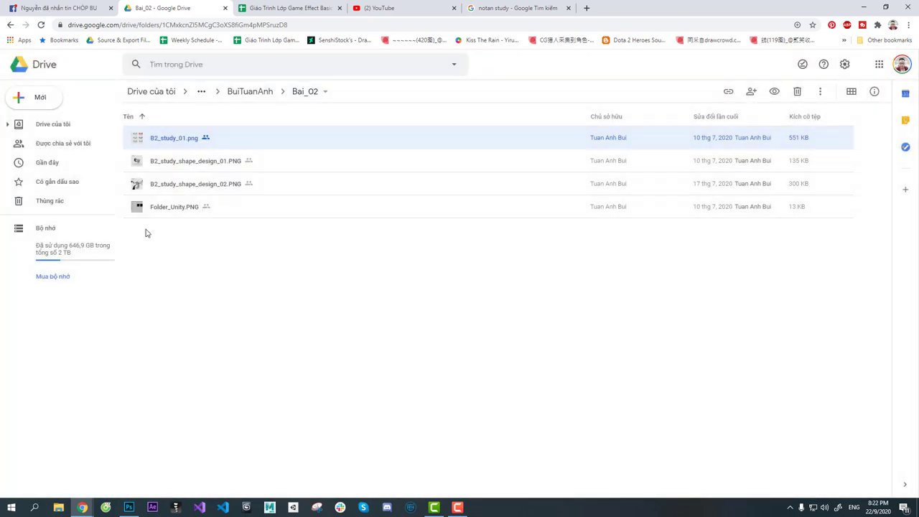
click(247, 92)
click(248, 93)
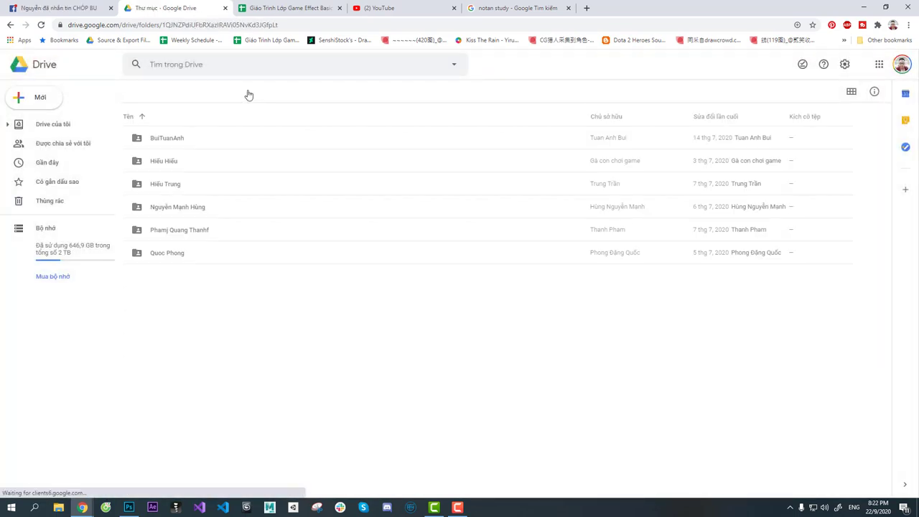
- Check the second student's B1 folder, find it empty, and return to HOMEWORKS
double_click(172, 160)
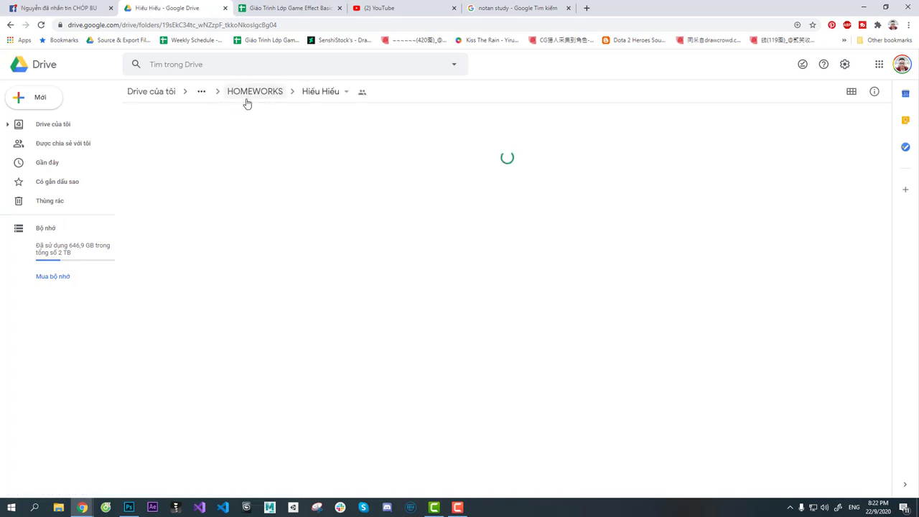
double_click(154, 141)
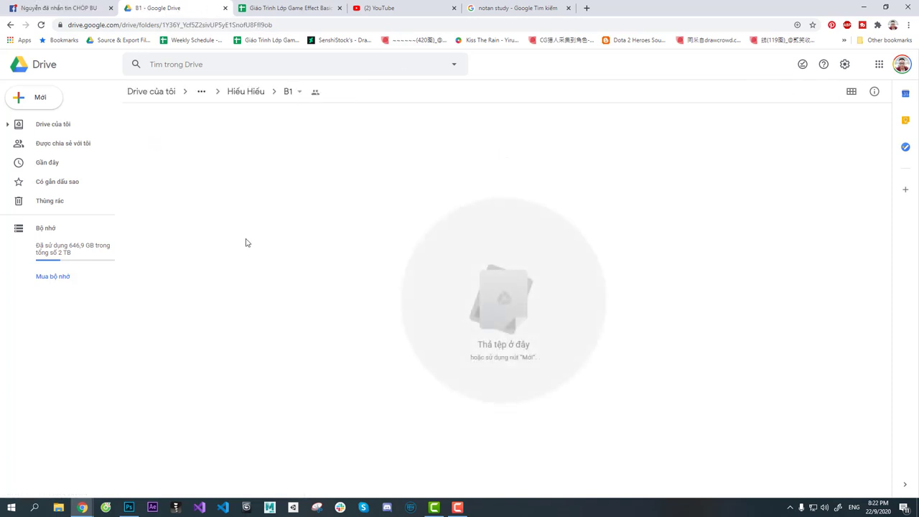
click(247, 93)
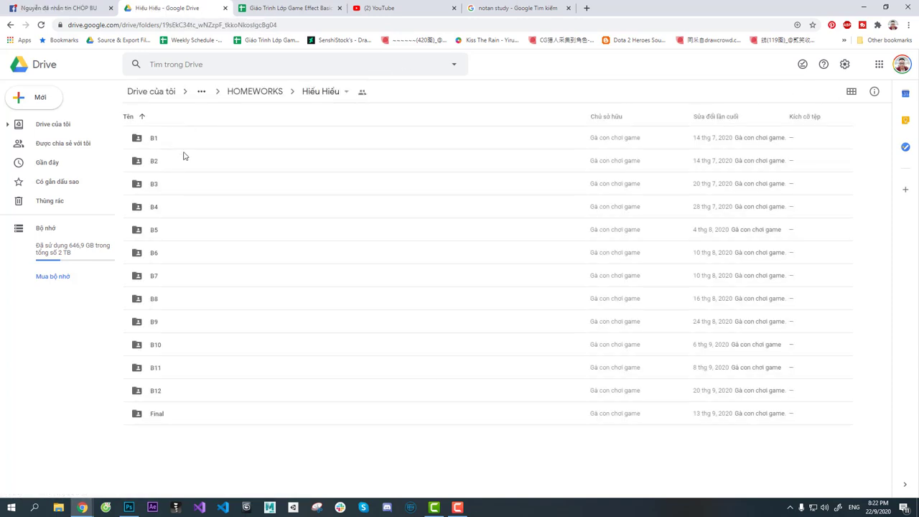
click(262, 93)
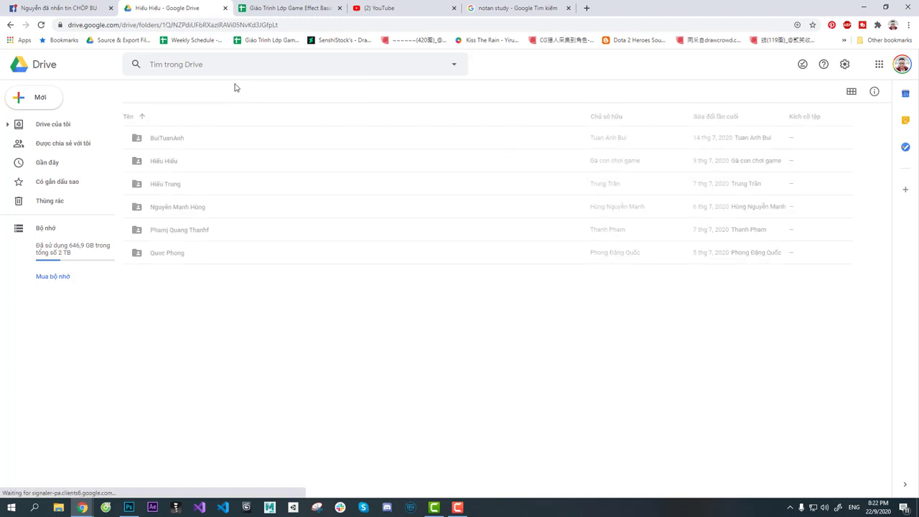
- Open the third student's Bai1 folder and preview the 1.png homework board
click(159, 190)
double_click(162, 188)
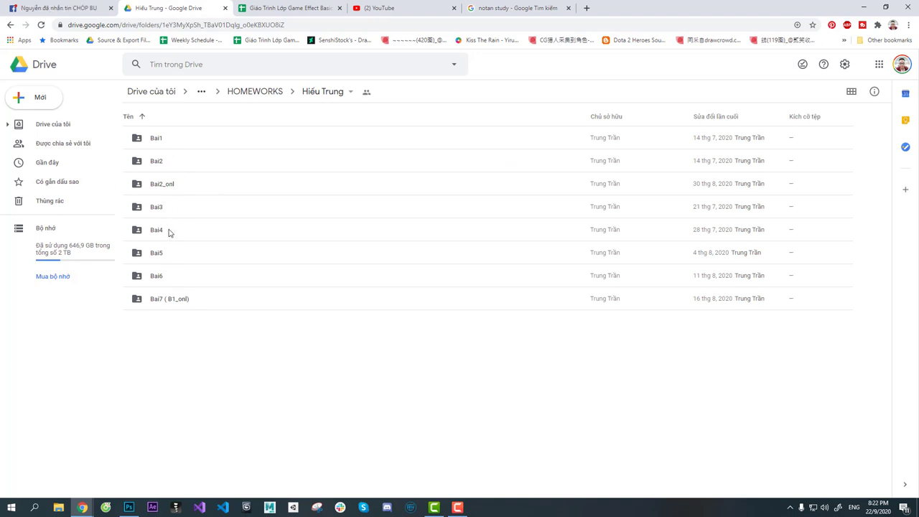
click(156, 142)
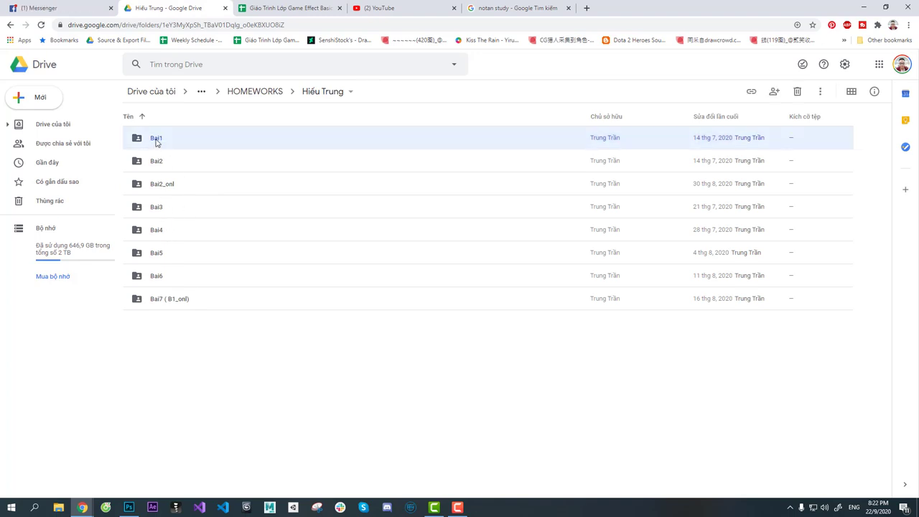
double_click(155, 143)
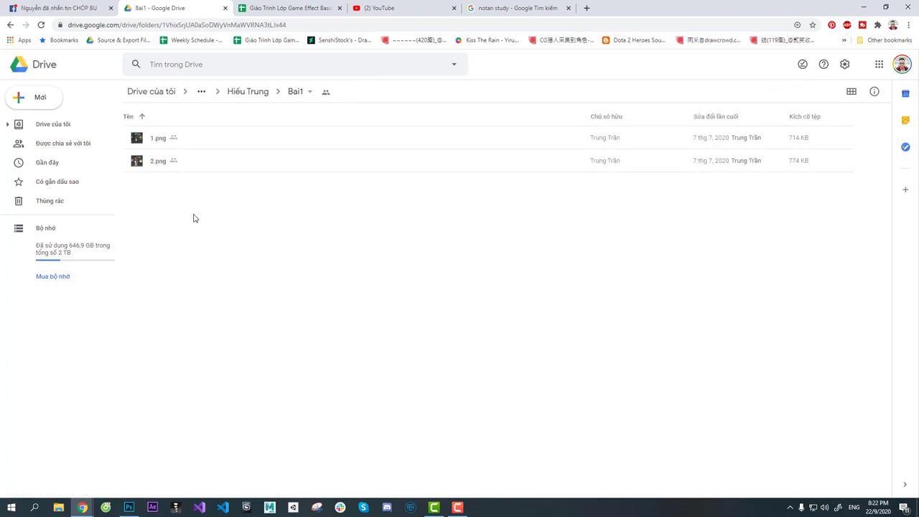
click(157, 140)
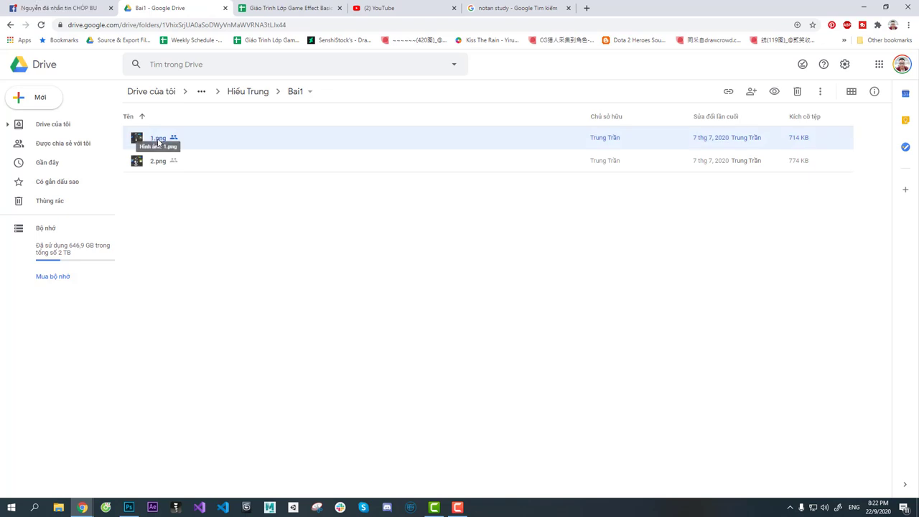
double_click(157, 139)
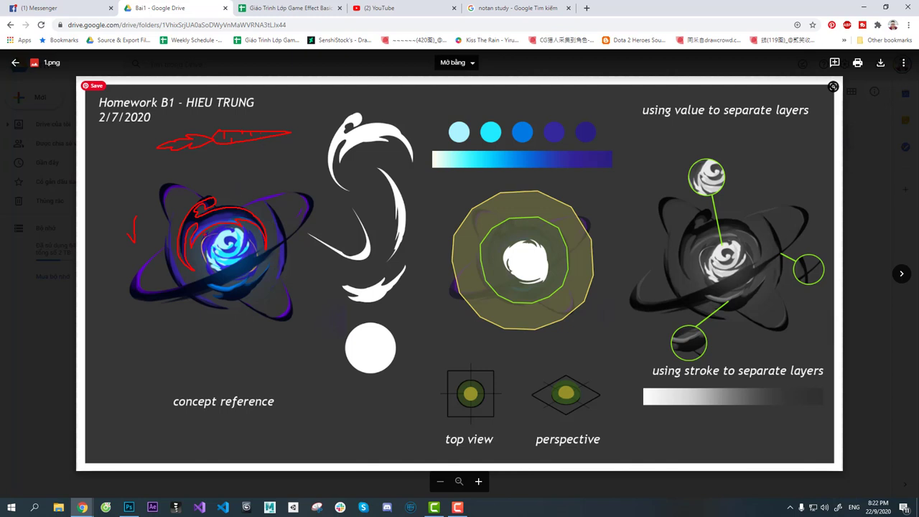
- Mark the orb's upper outline and a nearby critique in red, then close the 1.png preview
drag(169, 223, 164, 195)
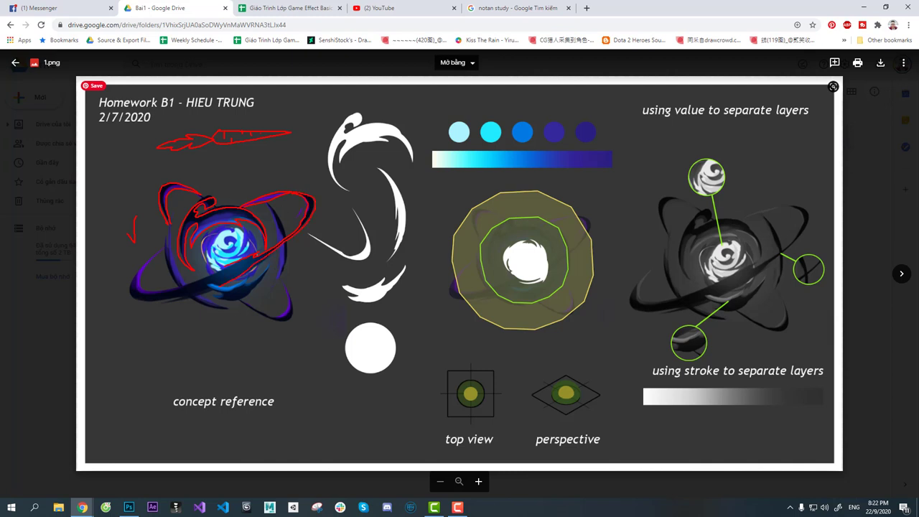
drag(213, 288, 182, 295)
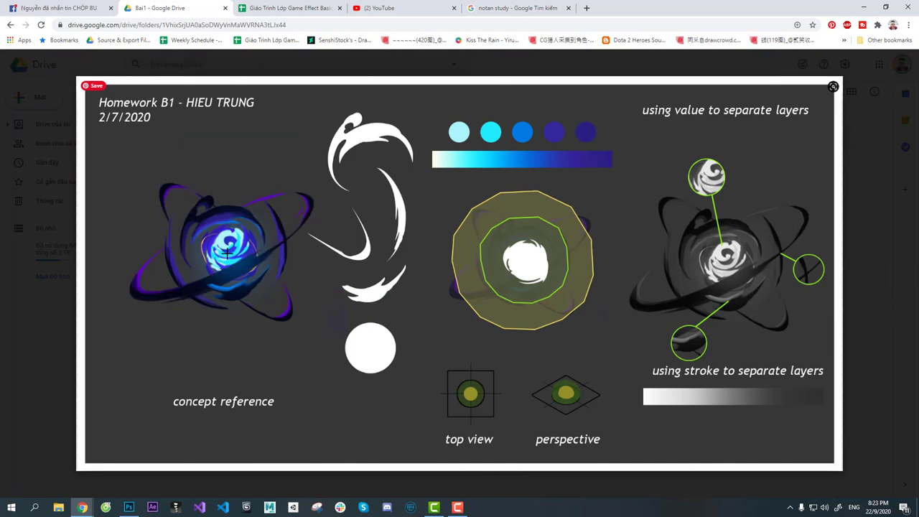
key(Escape)
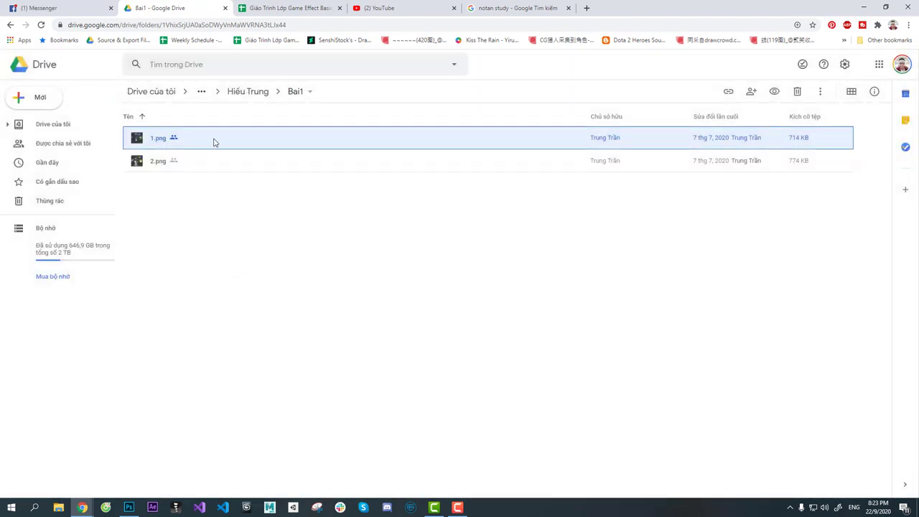
- Reopen 1.png, sketch a red swirl and an arrow into the orb, then clear them
click(214, 141)
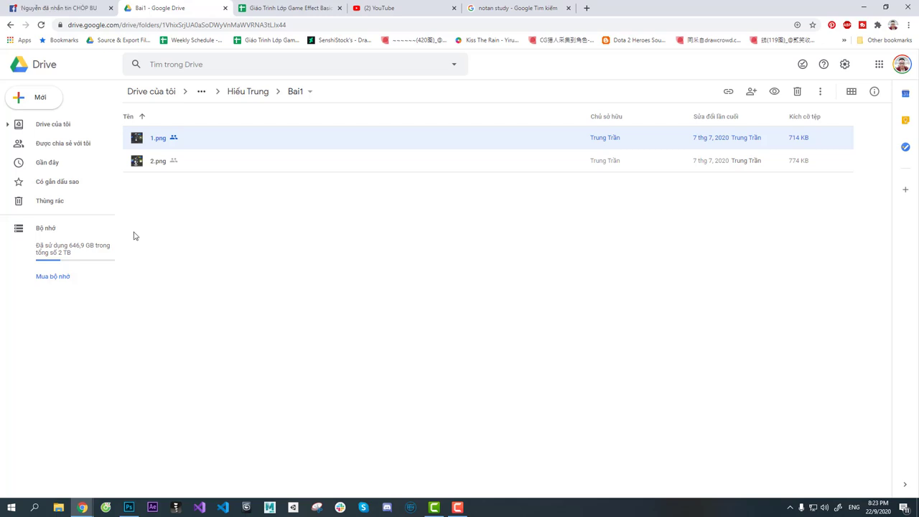
double_click(140, 138)
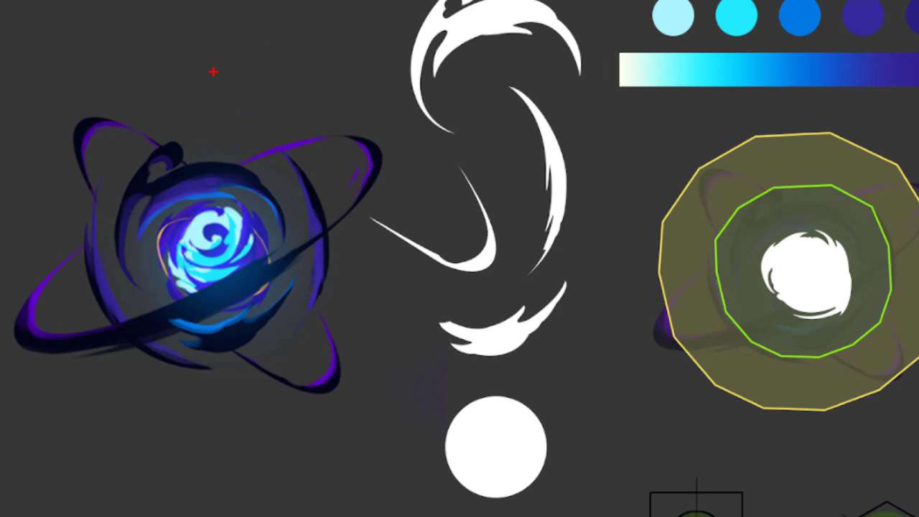
mouse_move(213, 72)
mouse_down()
mouse_move(263, 72)
mouse_move(248, 35)
mouse_move(238, 108)
mouse_move(214, 72)
mouse_up()
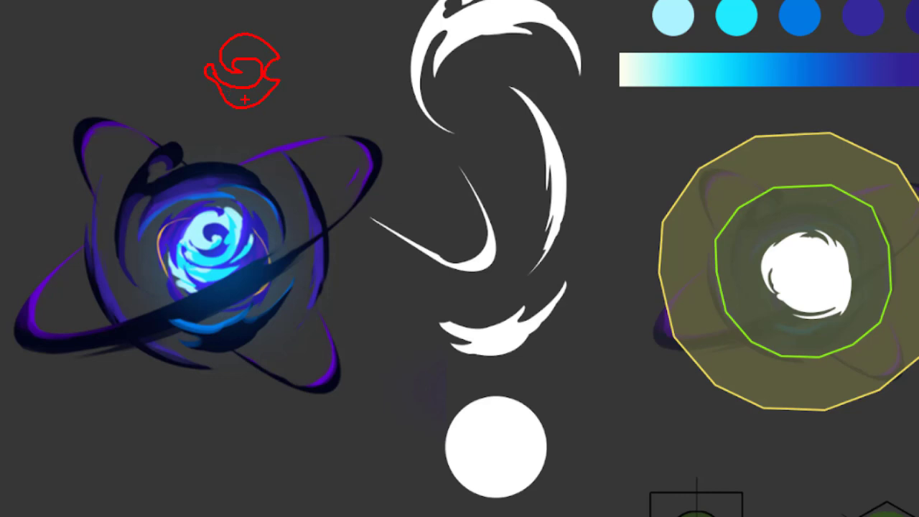
mouse_move(192, 102)
mouse_down()
mouse_move(189, 175)
mouse_move(212, 189)
mouse_up()
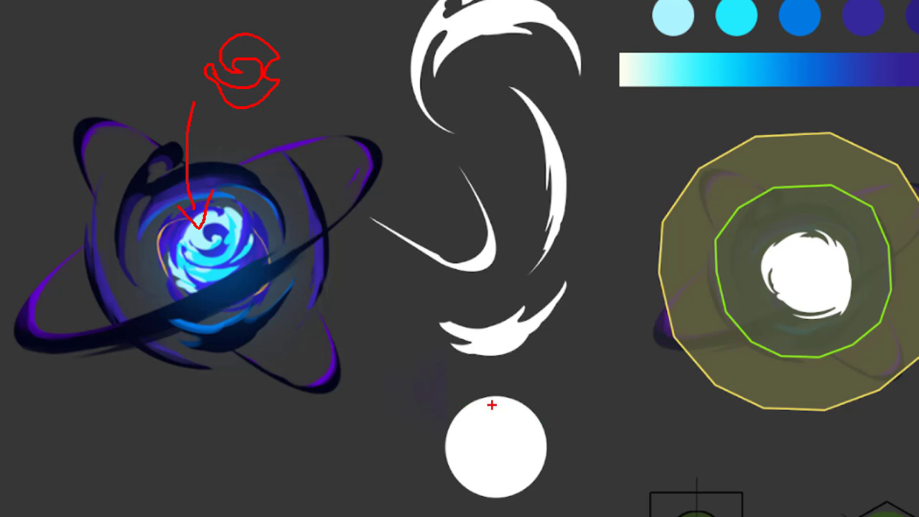
key(Escape)
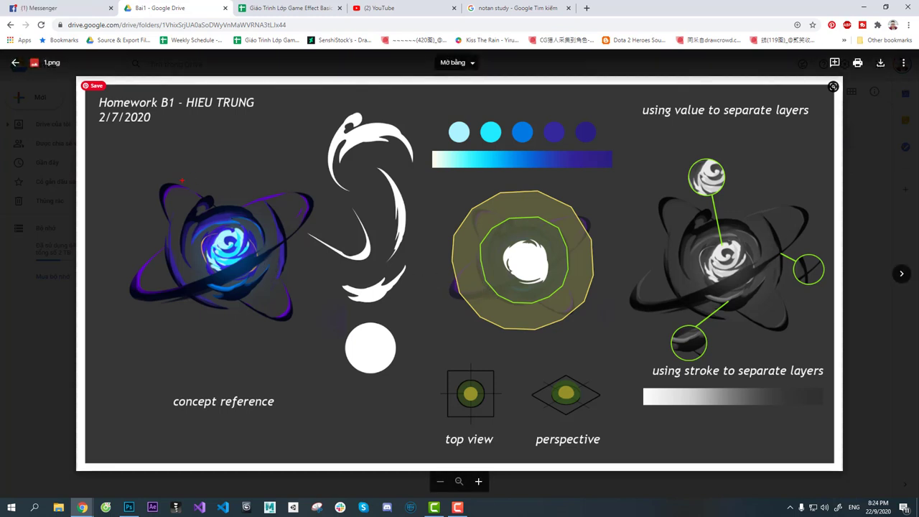
- Circle the blue orb, arrow down at it, trace its swirl in red, then clear the marks
mouse_move(182, 181)
mouse_down()
mouse_move(112, 257)
mouse_move(293, 262)
mouse_move(142, 223)
mouse_move(260, 176)
mouse_move(133, 244)
mouse_up()
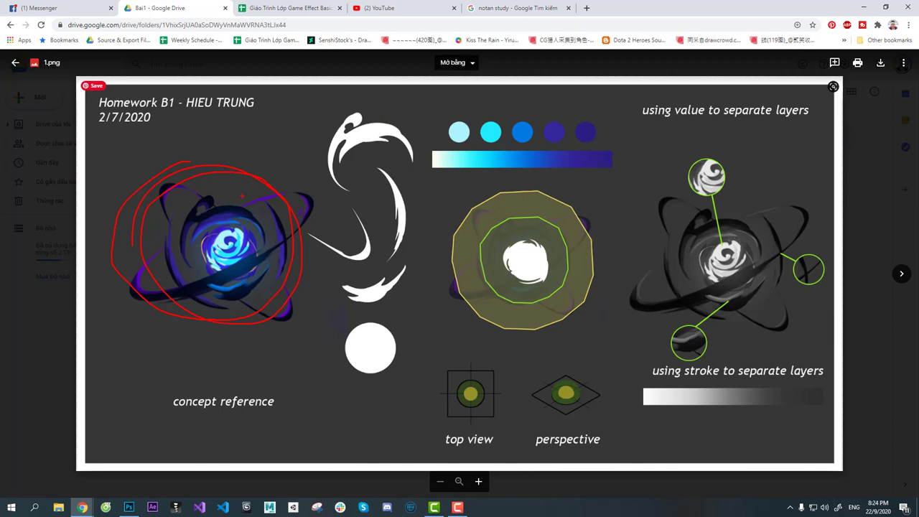
drag(244, 139, 231, 200)
mouse_move(178, 253)
mouse_down()
mouse_move(195, 209)
mouse_move(264, 244)
mouse_up()
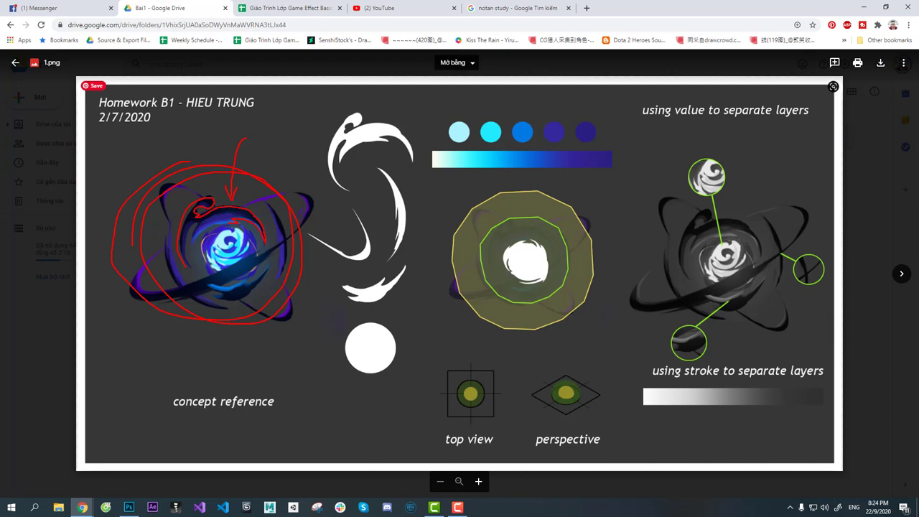
drag(193, 226, 185, 264)
key(Escape)
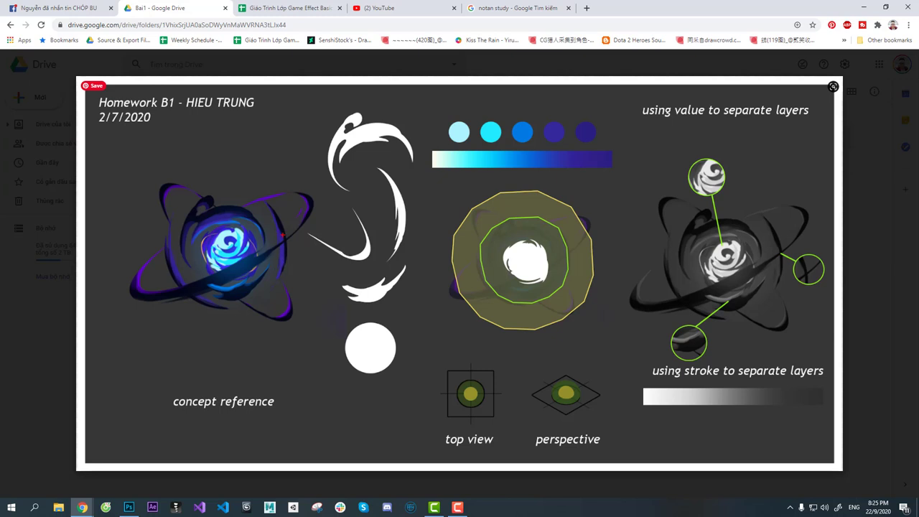
mouse_move(237, 188)
mouse_down()
mouse_move(261, 135)
mouse_move(412, 92)
mouse_move(439, 106)
mouse_move(426, 143)
mouse_up()
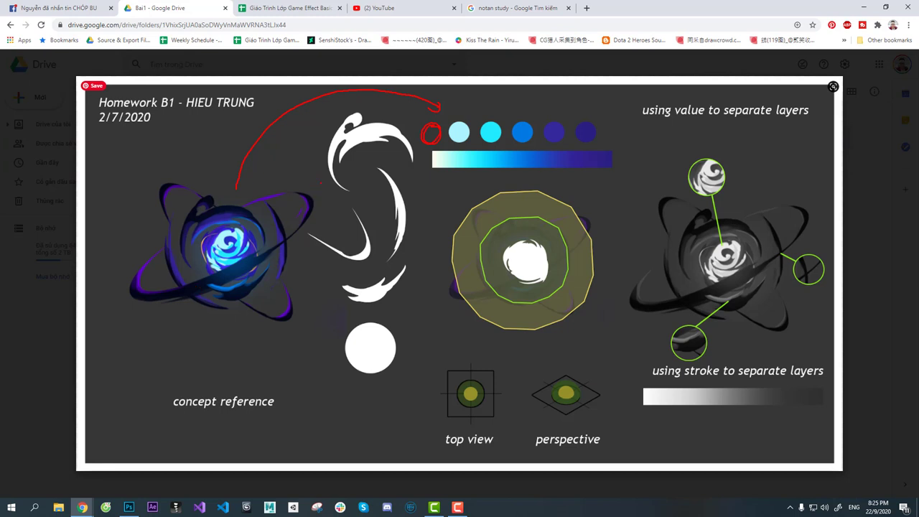
drag(320, 183, 310, 202)
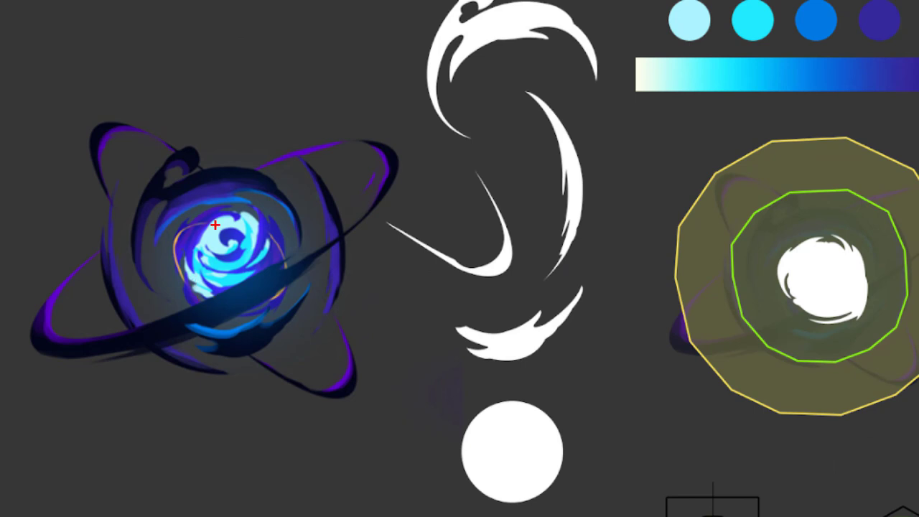
drag(216, 223, 210, 240)
drag(392, 156, 395, 164)
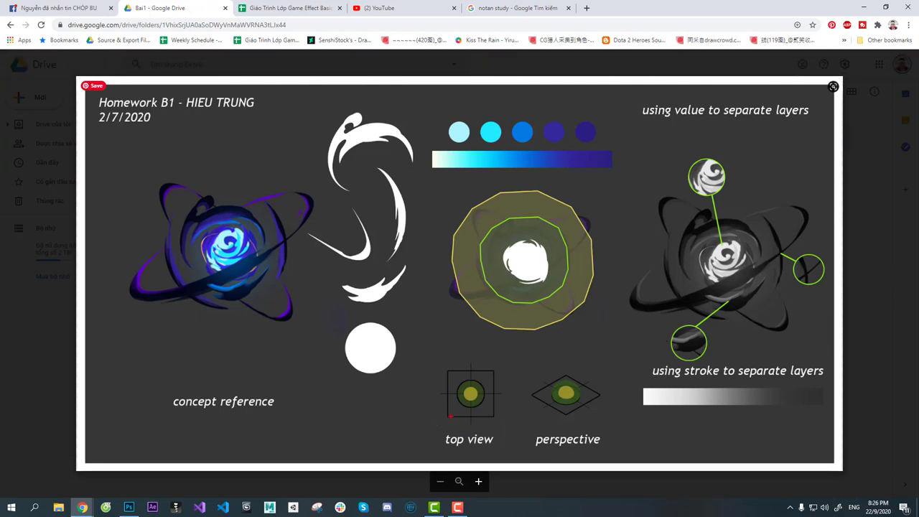
drag(429, 430, 449, 417)
drag(551, 424, 561, 414)
drag(547, 372, 562, 391)
mouse_move(178, 165)
mouse_down()
mouse_move(153, 172)
mouse_move(291, 315)
mouse_move(202, 163)
mouse_up()
mouse_move(78, 249)
mouse_down()
mouse_move(332, 263)
mouse_move(165, 231)
mouse_move(287, 266)
mouse_up()
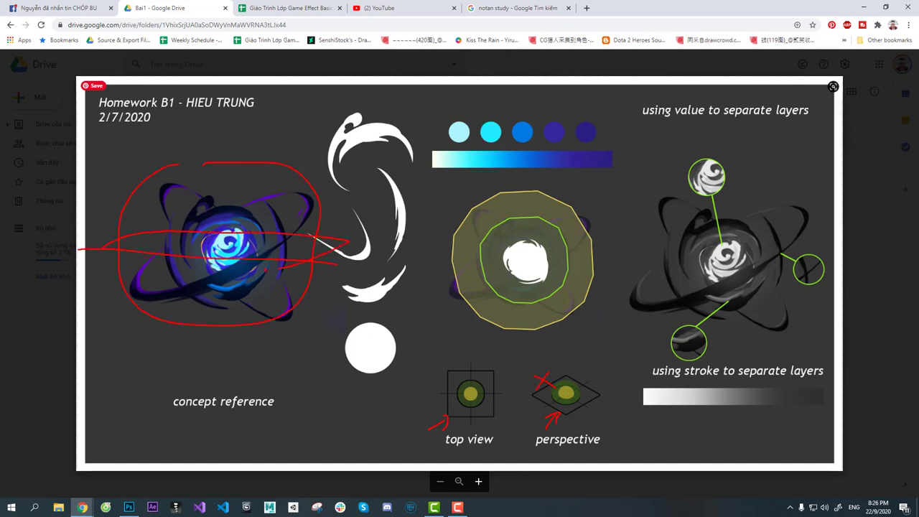
key(Escape)
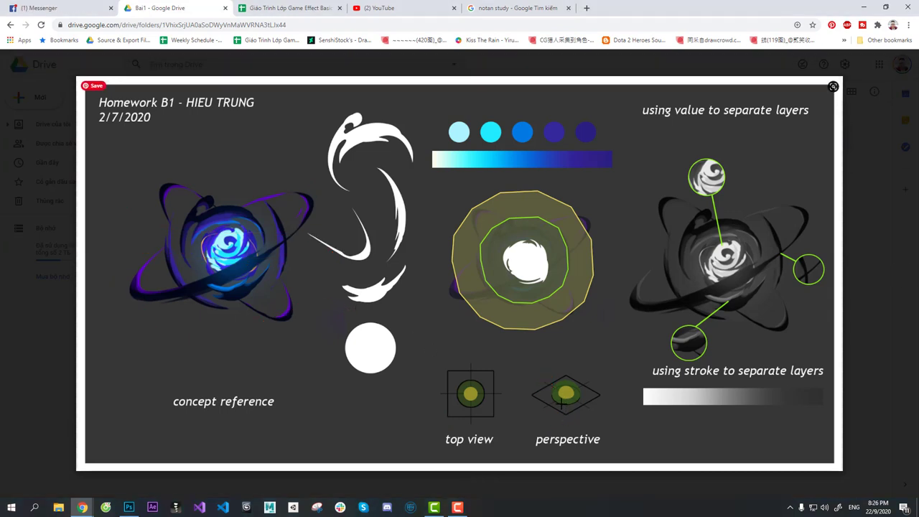
drag(547, 374, 565, 397)
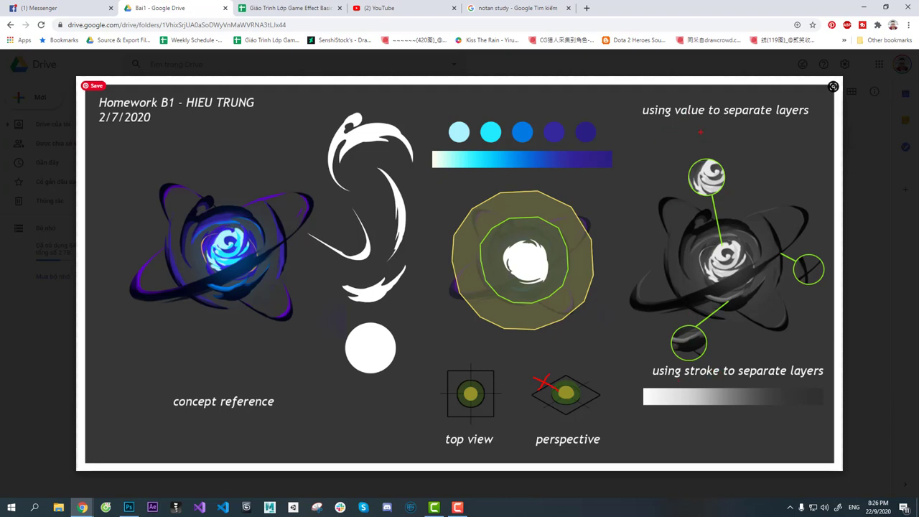
mouse_move(695, 125)
mouse_down()
mouse_move(706, 156)
mouse_move(711, 148)
mouse_up()
drag(723, 257, 721, 251)
drag(711, 277, 734, 284)
key(Escape)
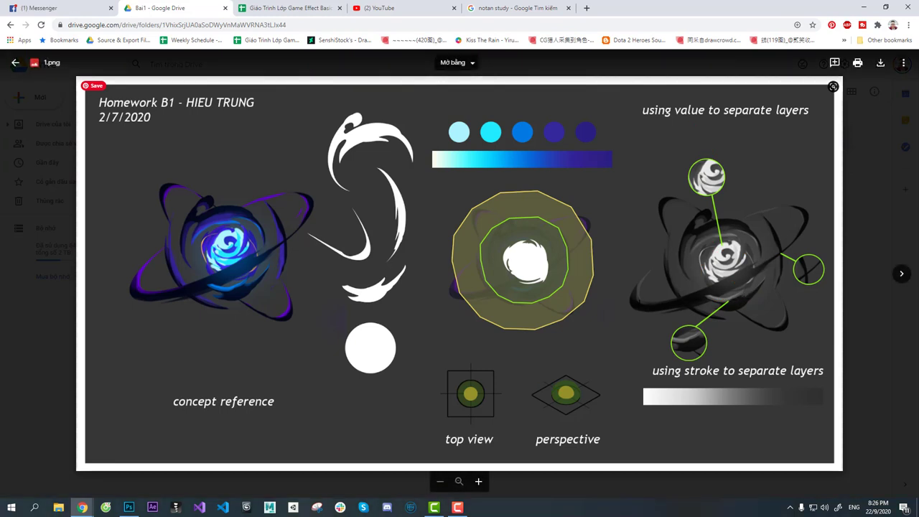
- Advance to 2.png, mark the orb base, a line above the colour circles and the orange circle, then clear
click(901, 273)
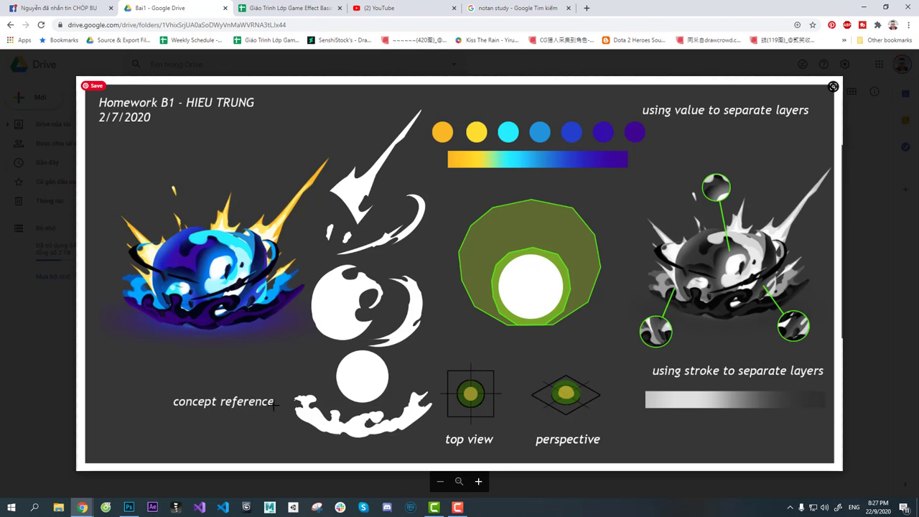
mouse_move(128, 308)
mouse_down()
mouse_move(122, 299)
mouse_move(139, 304)
mouse_move(154, 294)
mouse_move(166, 312)
mouse_up()
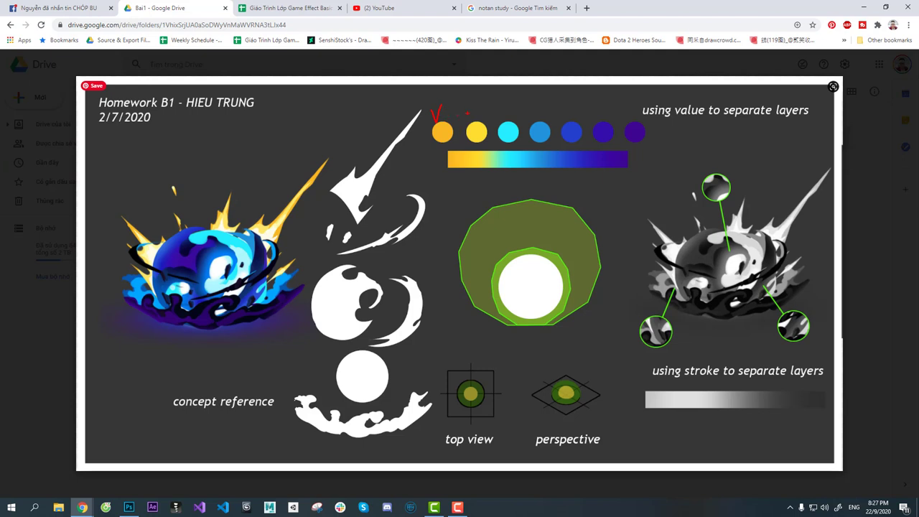
drag(463, 109, 611, 107)
drag(439, 128, 447, 123)
key(Escape)
- Draw an arrow from the fire to the orange swatch, clear it, then tick the explosion's white highlight twice
key(ctrl+1)
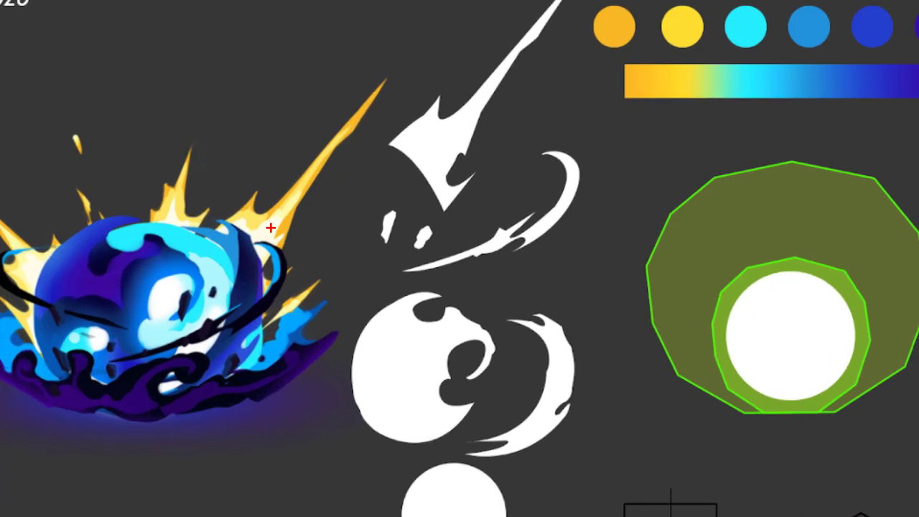
mouse_move(270, 227)
mouse_down()
mouse_move(266, 234)
mouse_move(293, 127)
mouse_move(596, 18)
mouse_move(610, 24)
mouse_up()
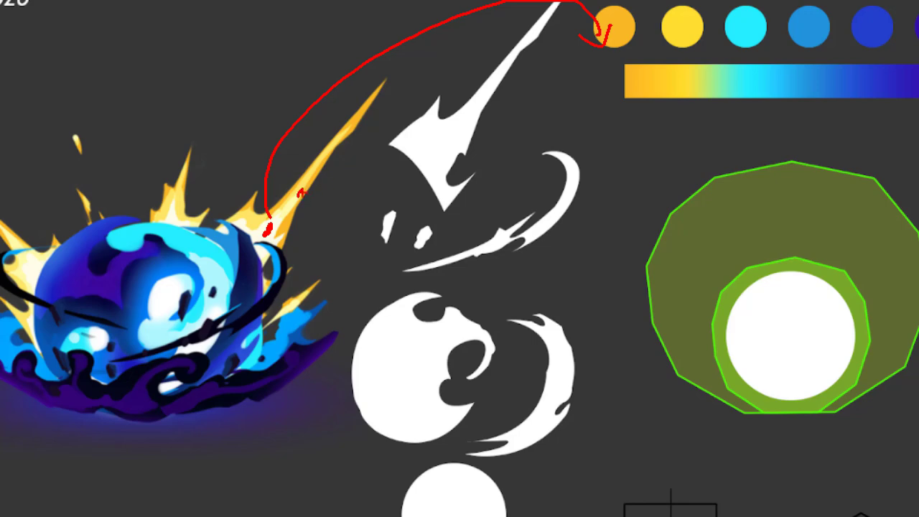
mouse_move(300, 193)
mouse_down()
mouse_move(620, 130)
mouse_move(720, 55)
mouse_up()
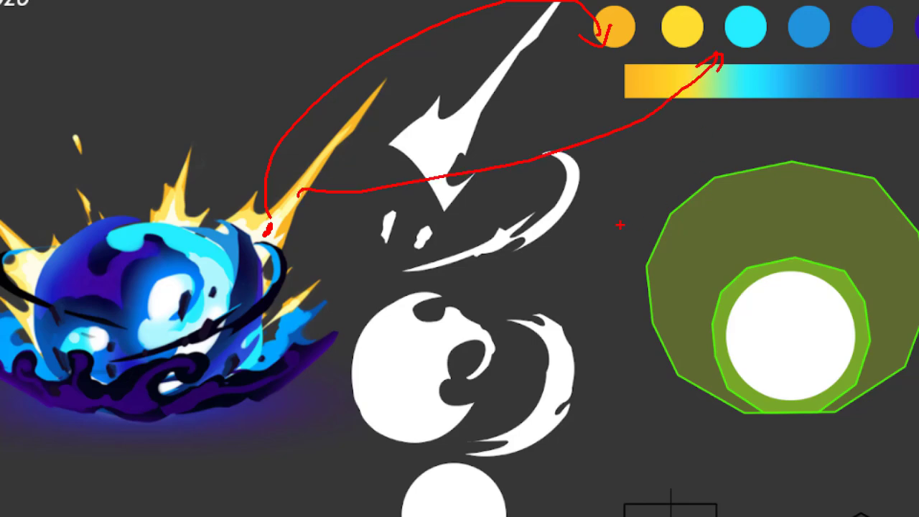
key(Escape)
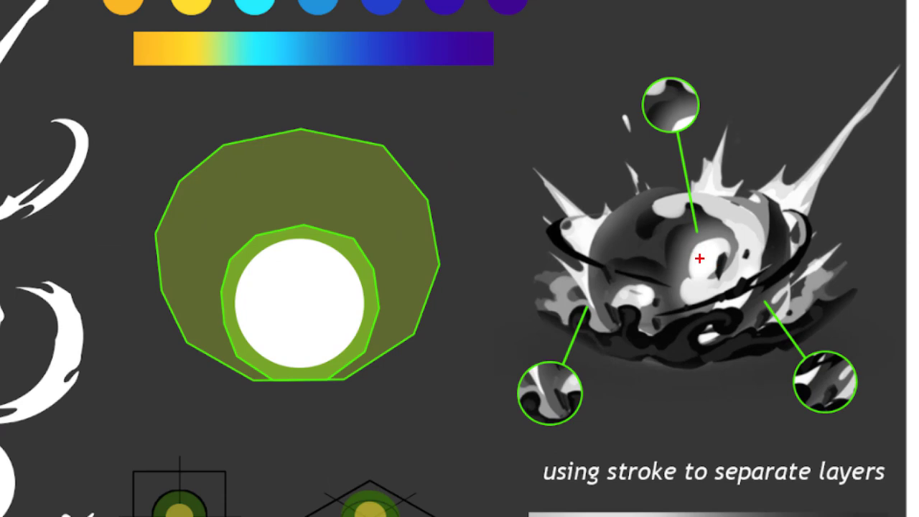
drag(700, 256, 710, 256)
drag(679, 252, 690, 251)
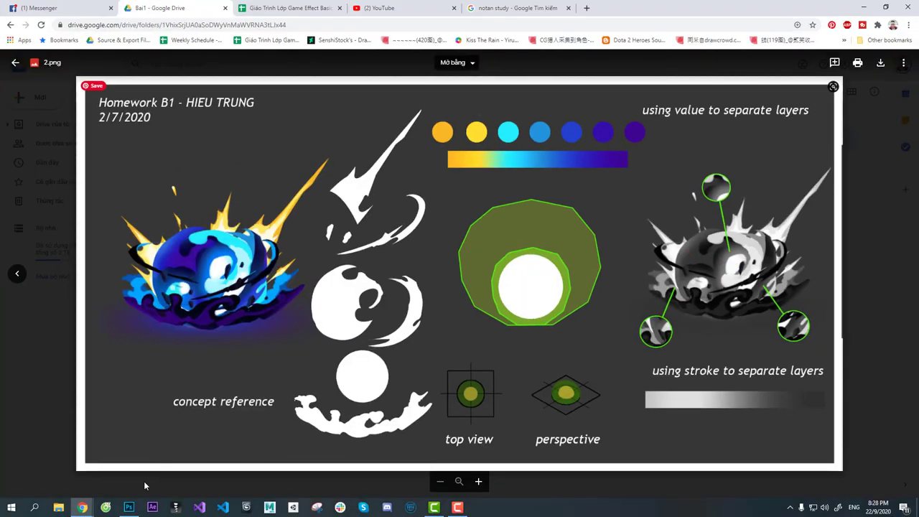
- Bring up the B1.psd board in Photoshop and zoom in on the grey sphere
click(132, 509)
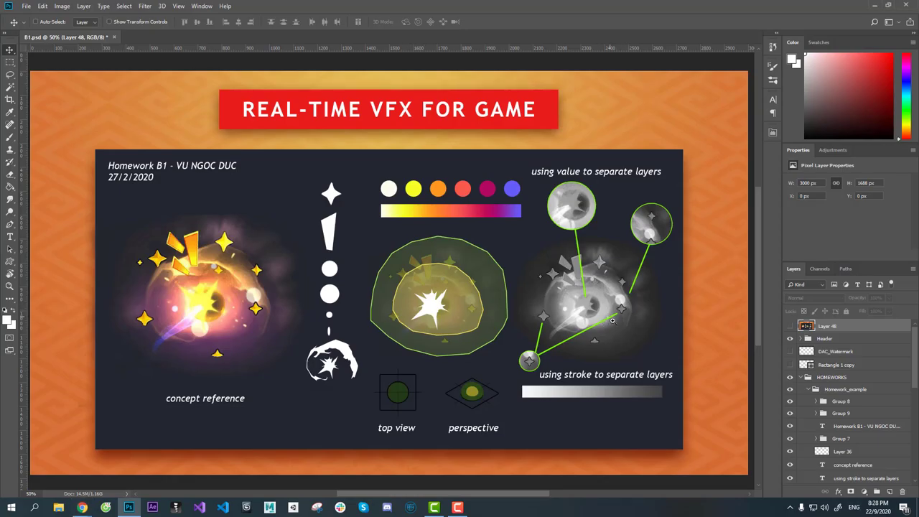
scroll(610, 325, up, 3)
scroll(629, 330, up, 3)
scroll(610, 324, up, 2)
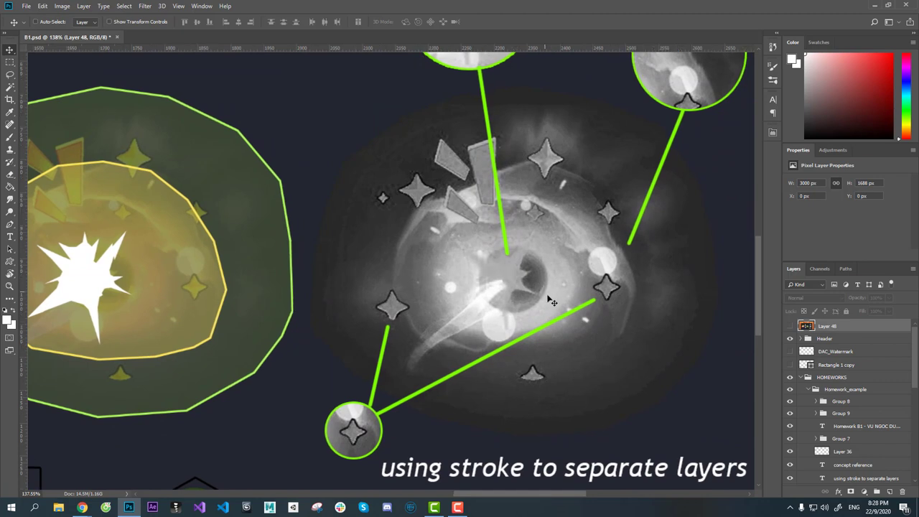
drag(625, 342, 605, 348)
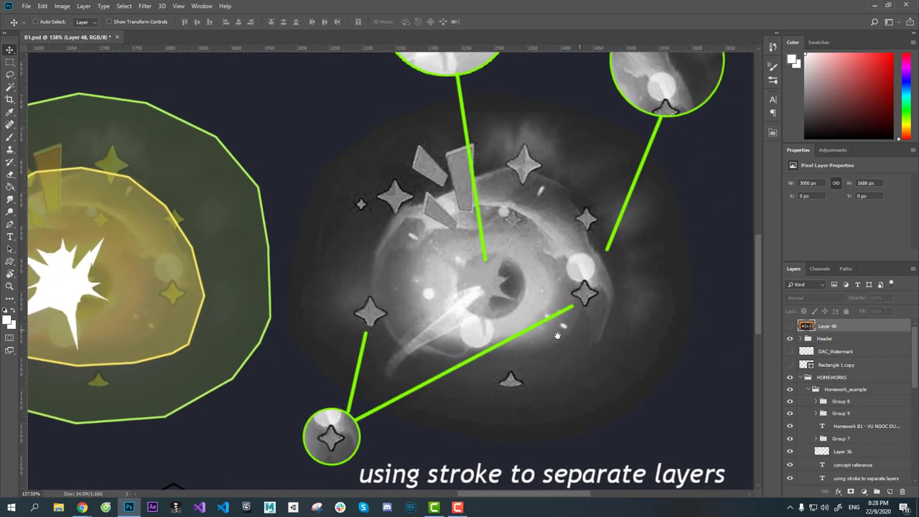
- On a new layer above Layer 48, paint black trial strokes over the sphere's eye
click(890, 491)
key(b)
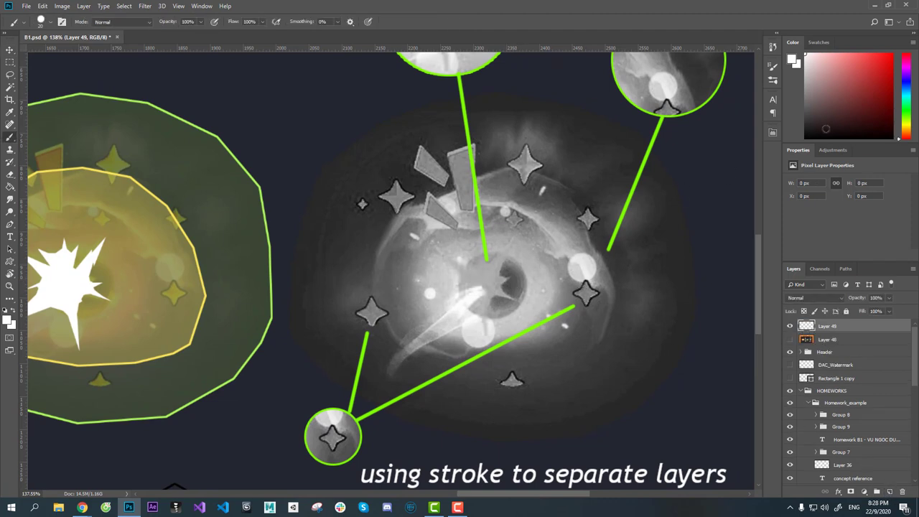
key(x)
click(501, 268)
key(ctrl+z)
key(x)
key(x)
click(504, 269)
mouse_move(506, 274)
mouse_down()
mouse_move(517, 299)
mouse_move(510, 265)
mouse_move(517, 283)
mouse_move(496, 295)
mouse_move(491, 314)
mouse_move(511, 308)
mouse_move(497, 305)
mouse_move(514, 295)
mouse_up()
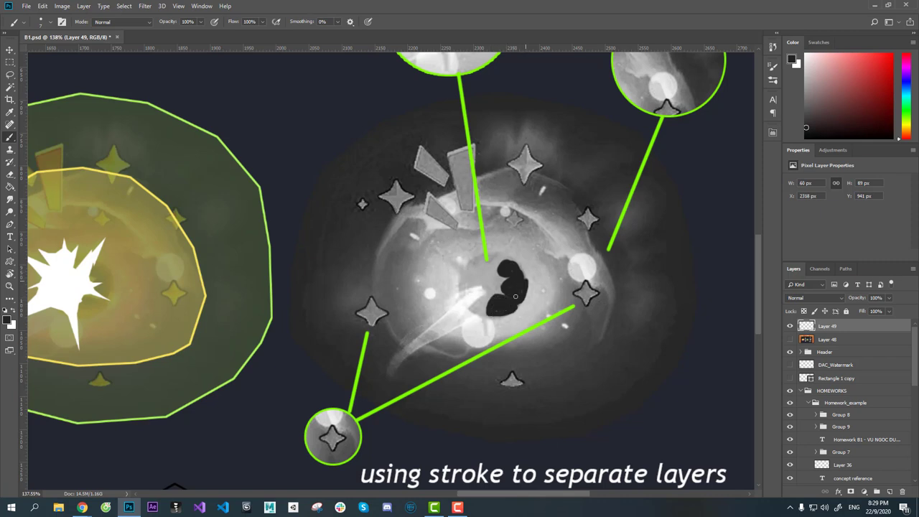
mouse_move(595, 224)
mouse_down()
mouse_move(600, 245)
mouse_move(605, 236)
mouse_move(624, 259)
mouse_move(607, 232)
mouse_move(615, 254)
mouse_move(680, 310)
mouse_up()
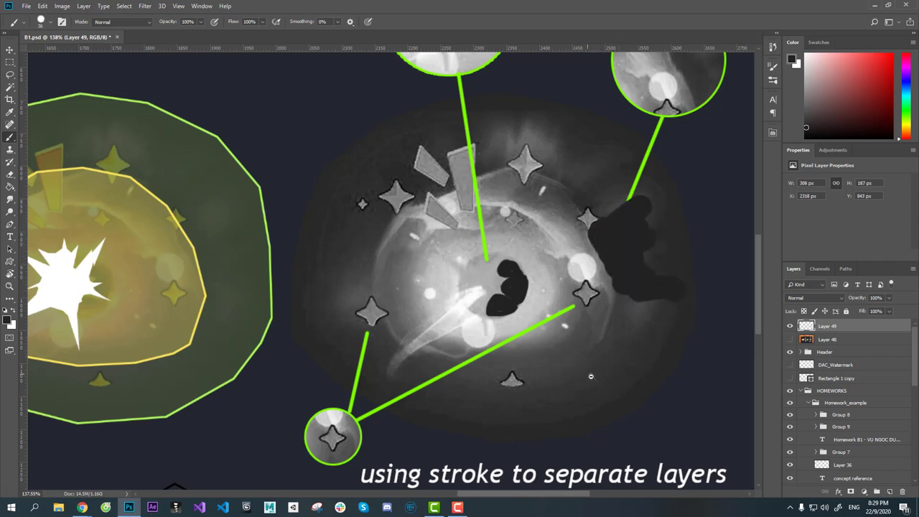
- Fit the whole board in view and delete the trial-stroke layer
scroll(595, 373, down, 5)
scroll(574, 374, up, 1)
scroll(568, 374, up, 3)
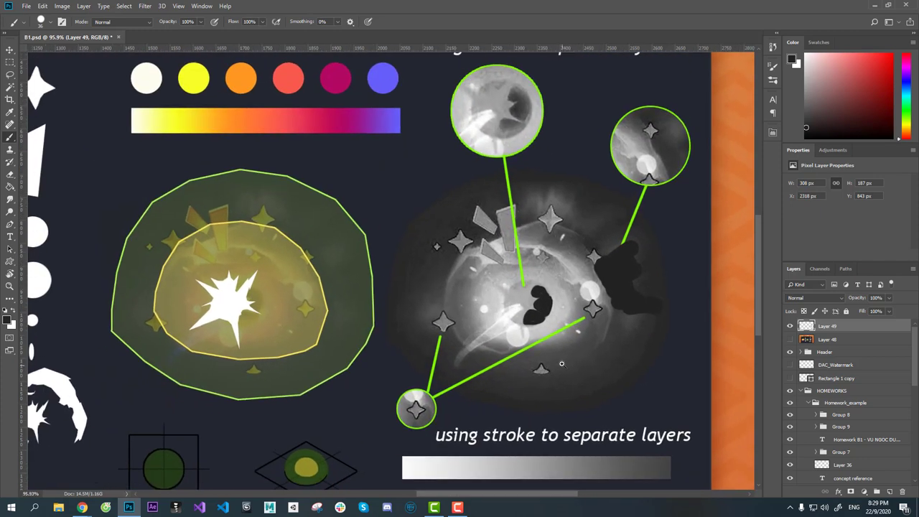
scroll(567, 374, down, 4)
key(v)
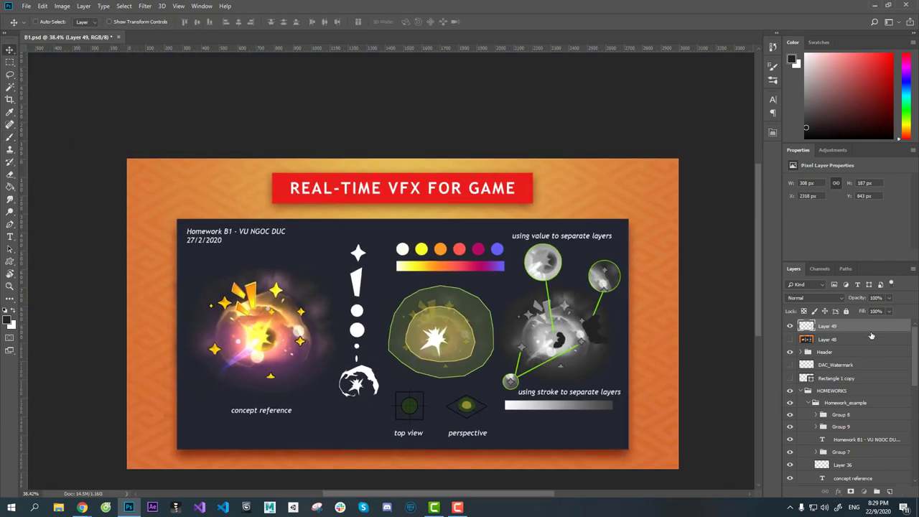
key(Delete)
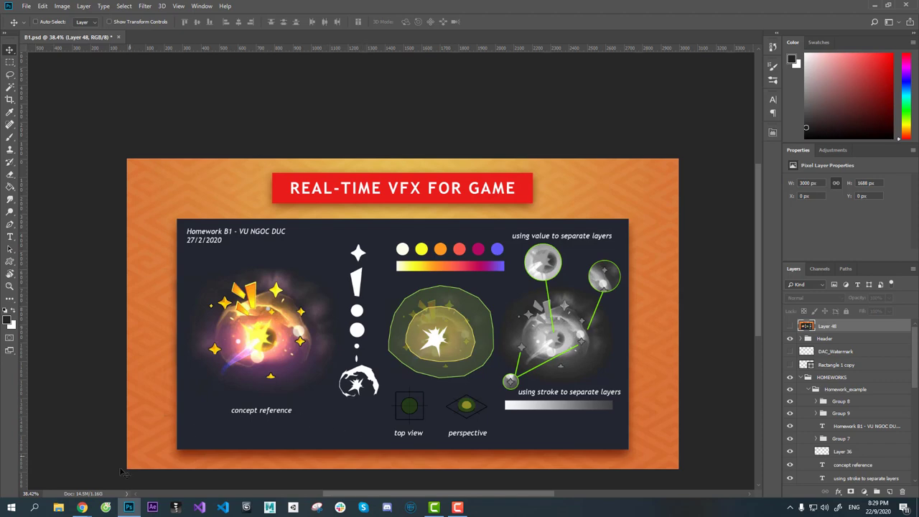
mouse_move(82, 507)
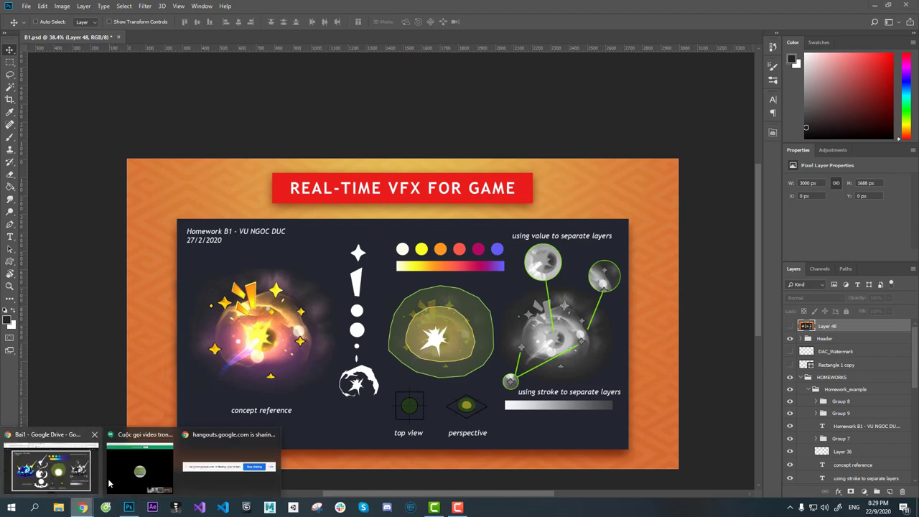
- Switch between the Drive preview and the B1.psd board, ending on the 2.png homework in Chrome
click(73, 480)
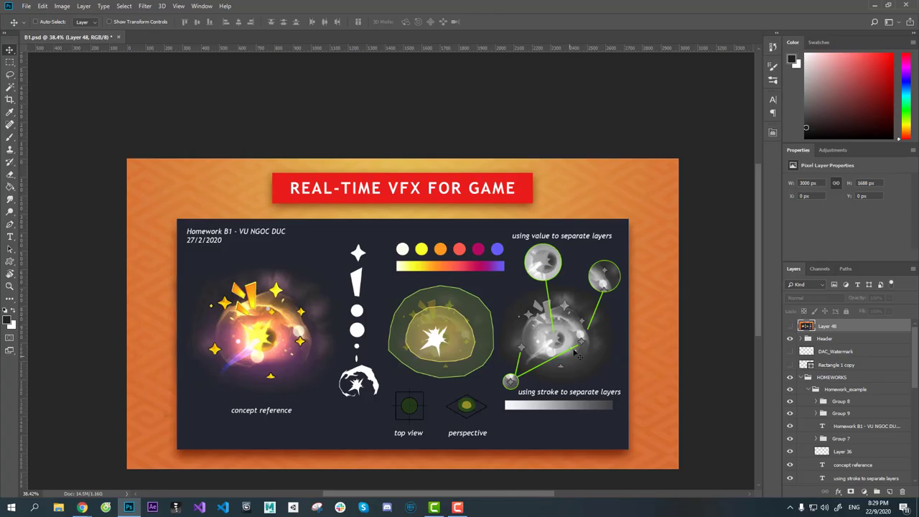
click(128, 507)
mouse_move(82, 507)
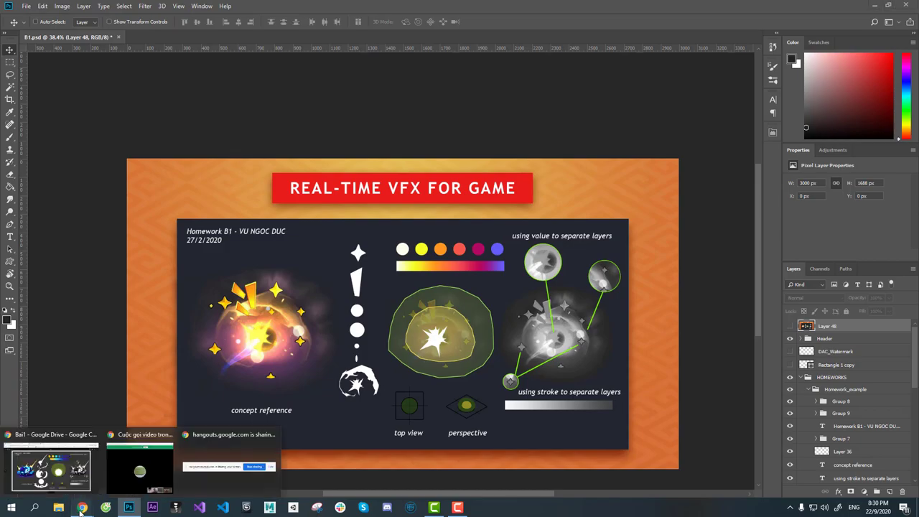
click(51, 471)
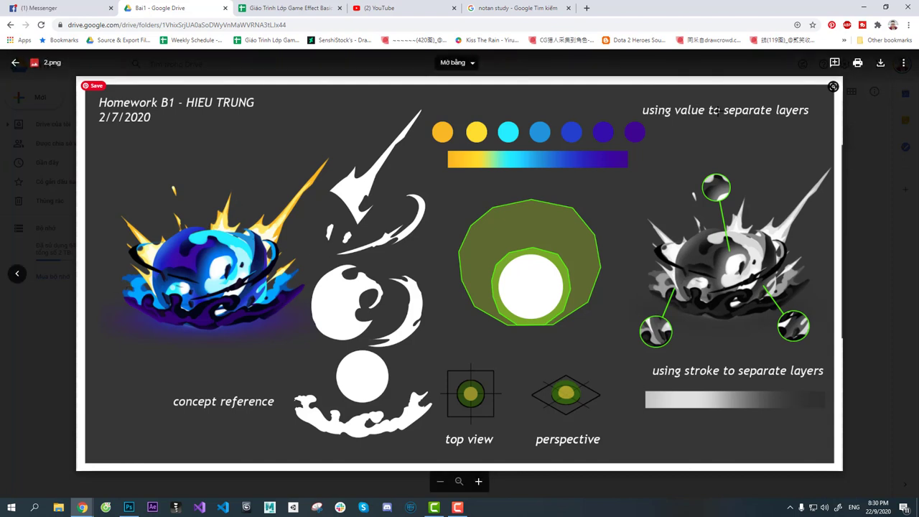
- Close the homework preview and navigate up to the HOMEWORKS folder
click(877, 215)
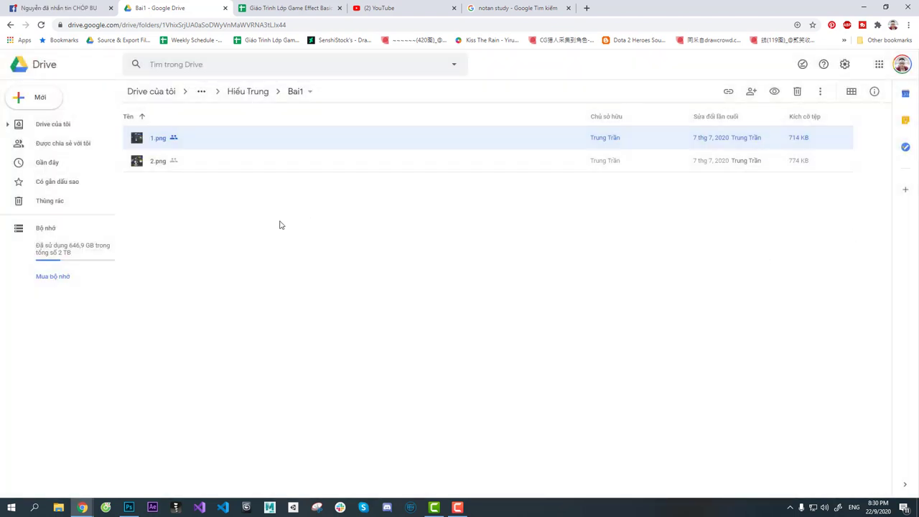
click(239, 219)
click(138, 161)
click(186, 209)
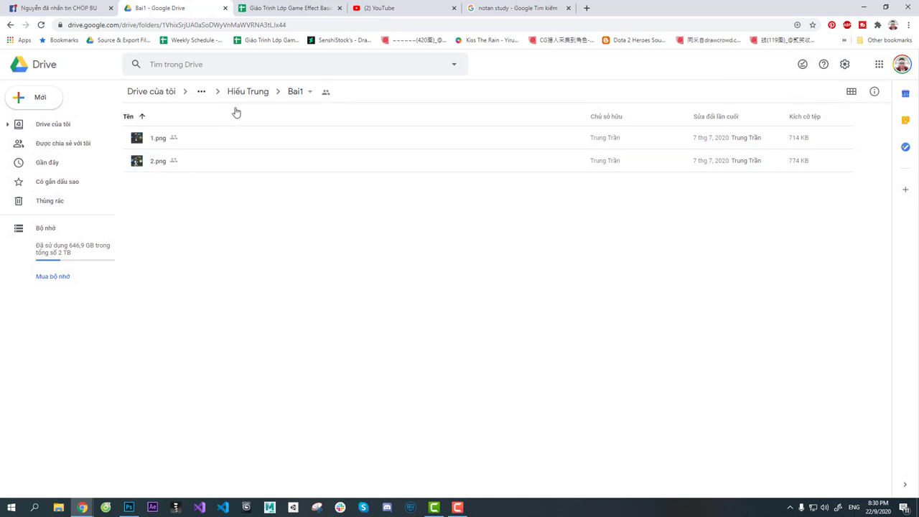
click(250, 96)
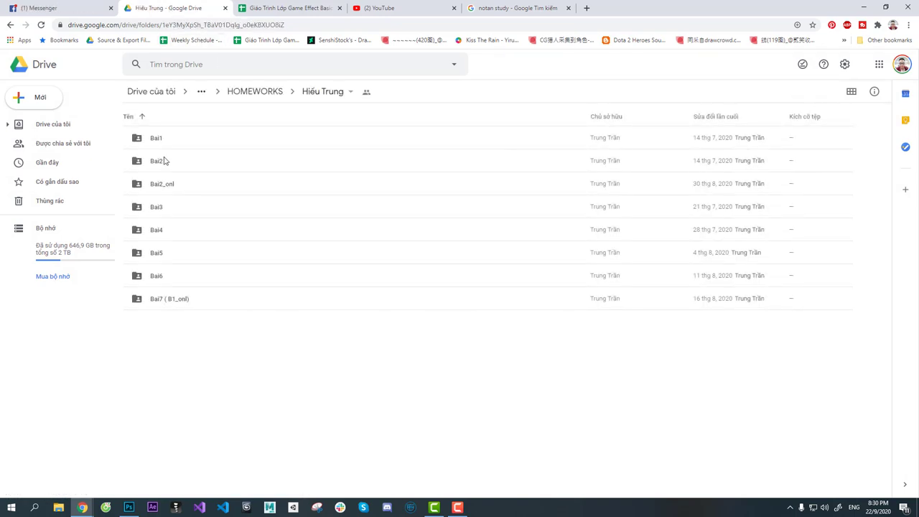
click(256, 93)
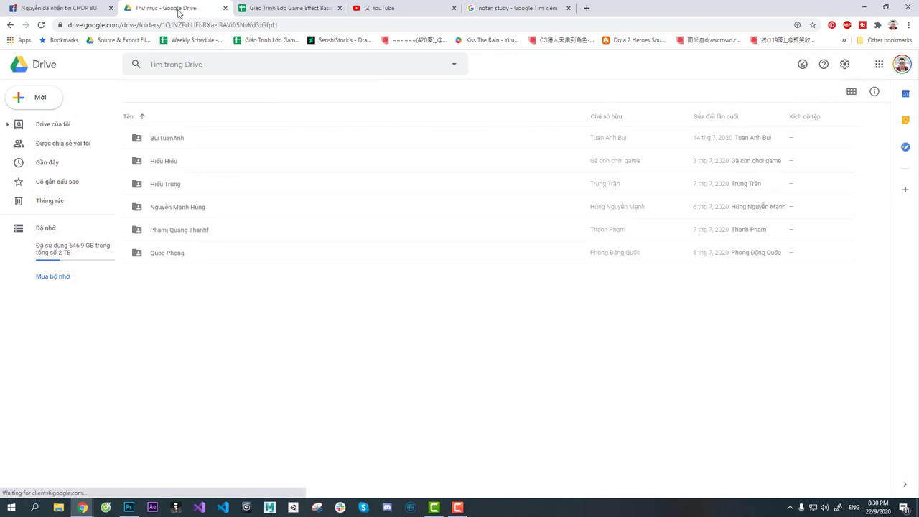
- Open the fourth student's folder, then its B1 folder, and select the first image
click(172, 188)
click(173, 213)
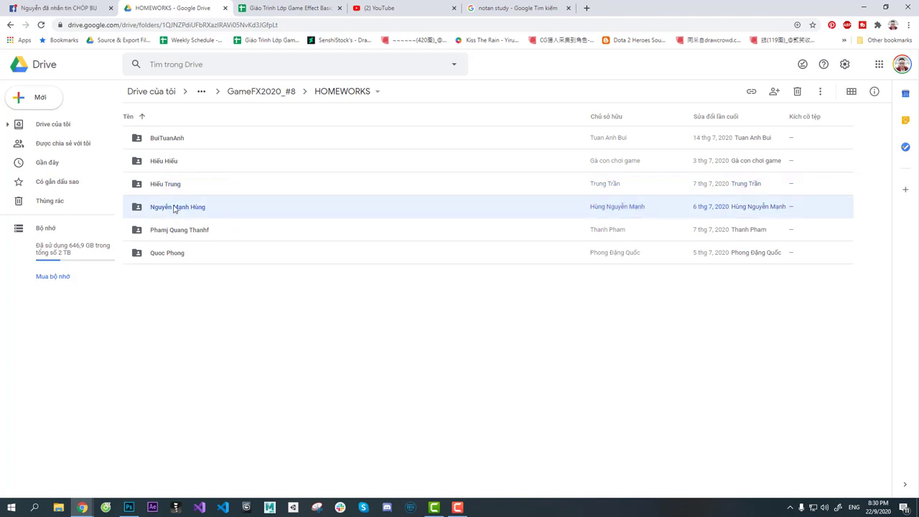
double_click(173, 208)
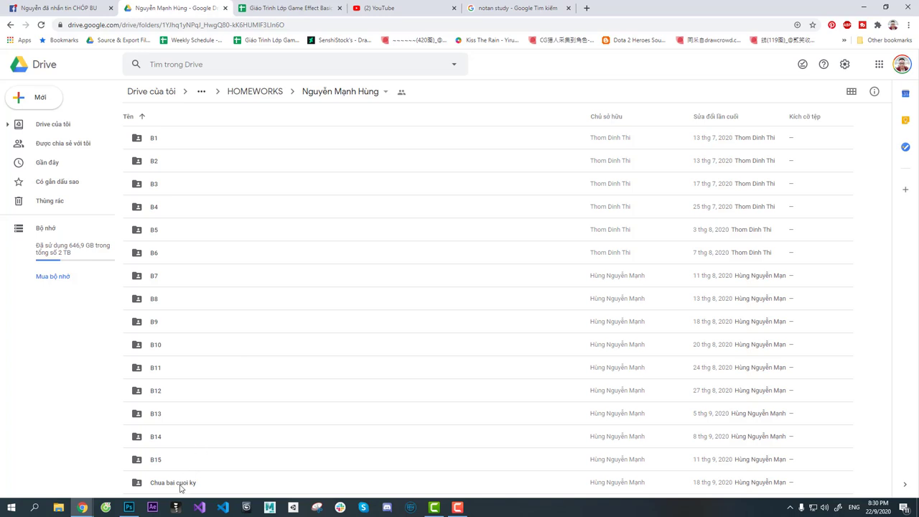
click(159, 142)
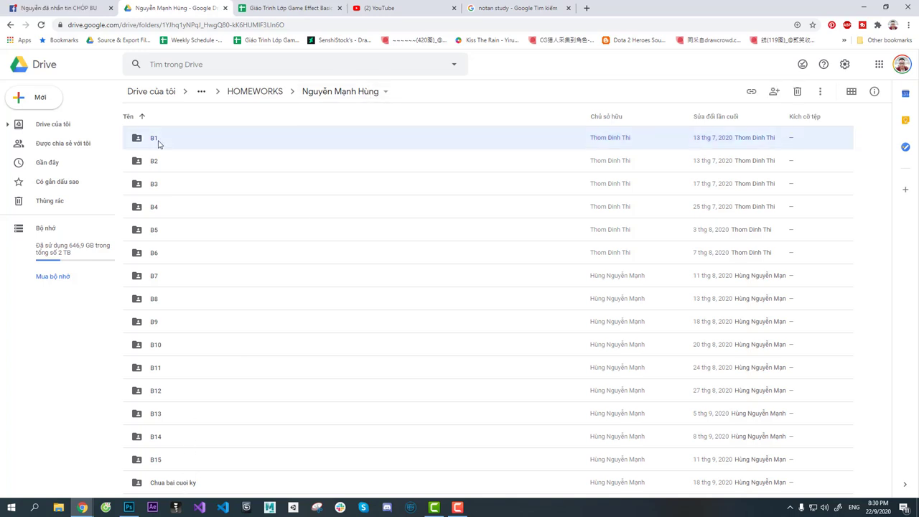
click(161, 482)
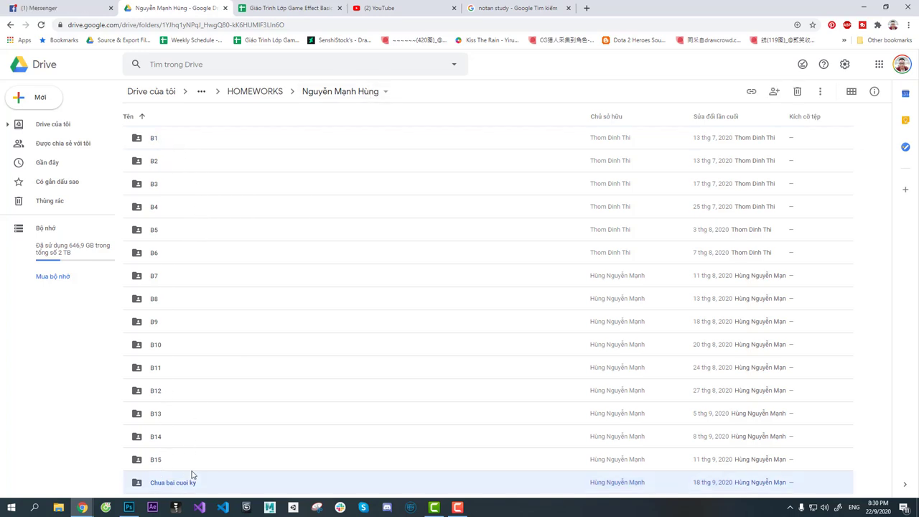
double_click(161, 140)
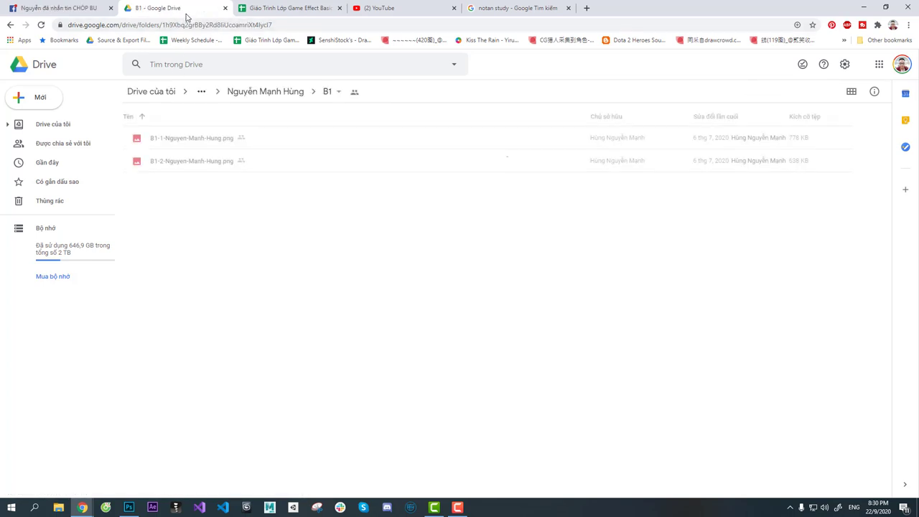
click(188, 159)
click(181, 143)
double_click(173, 140)
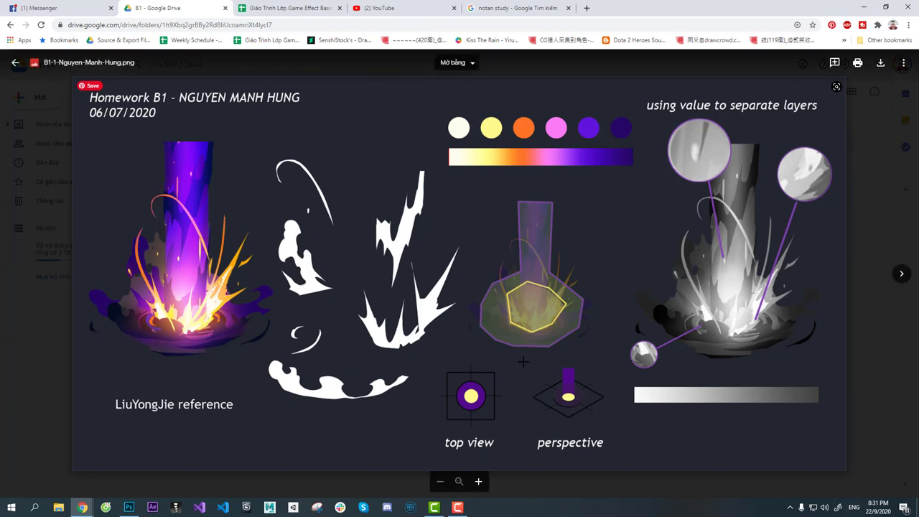
click(902, 274)
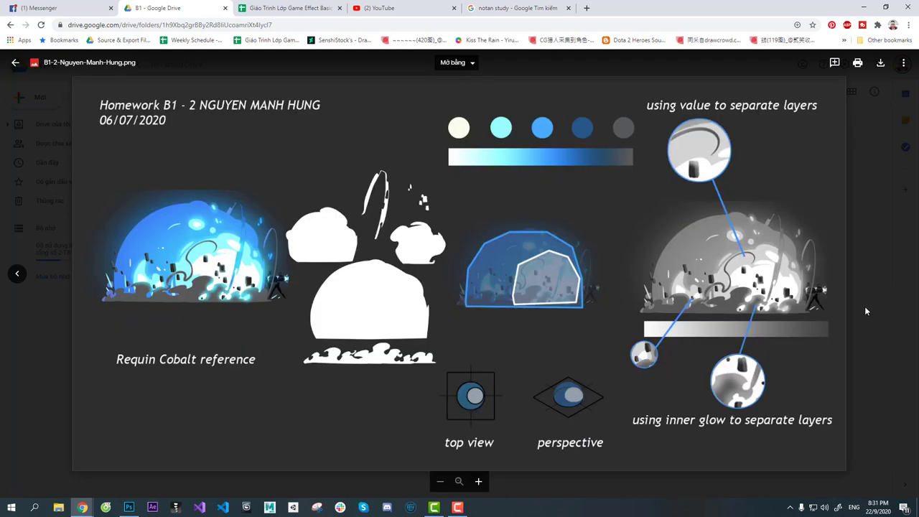
mouse_move(460, 272)
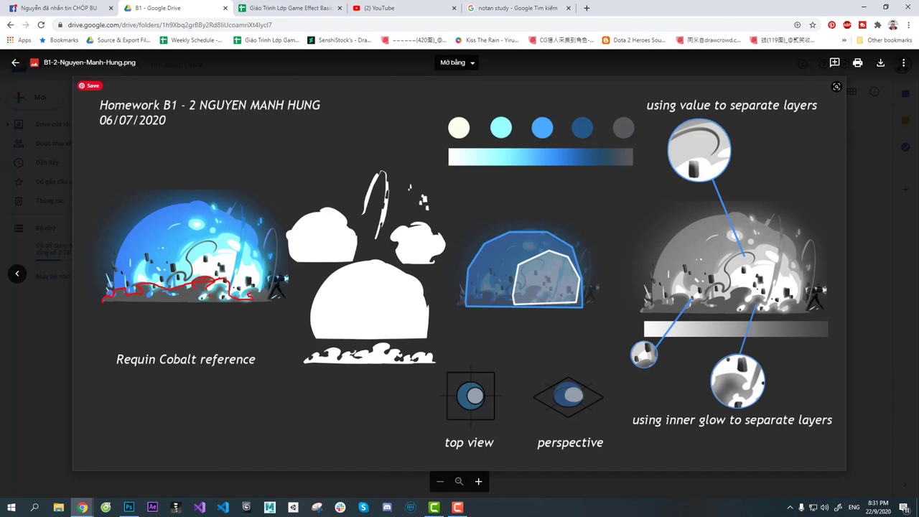
key(e)
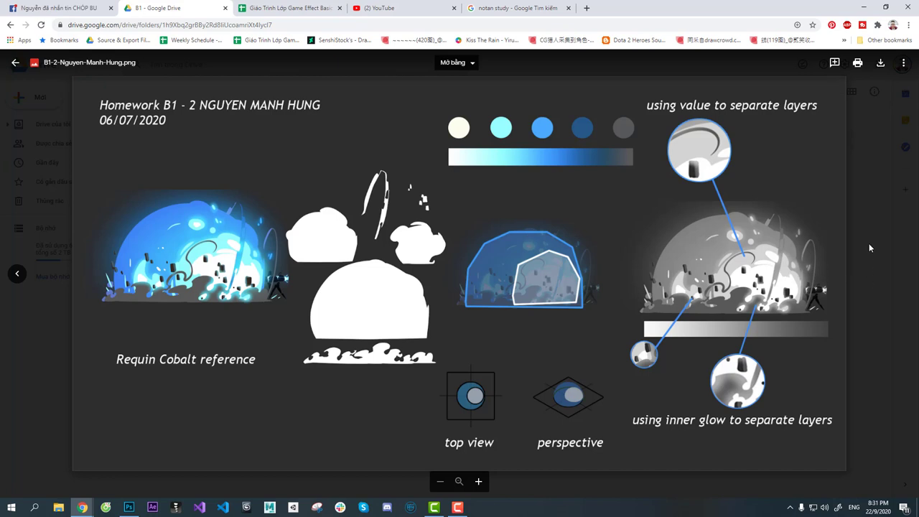
click(17, 275)
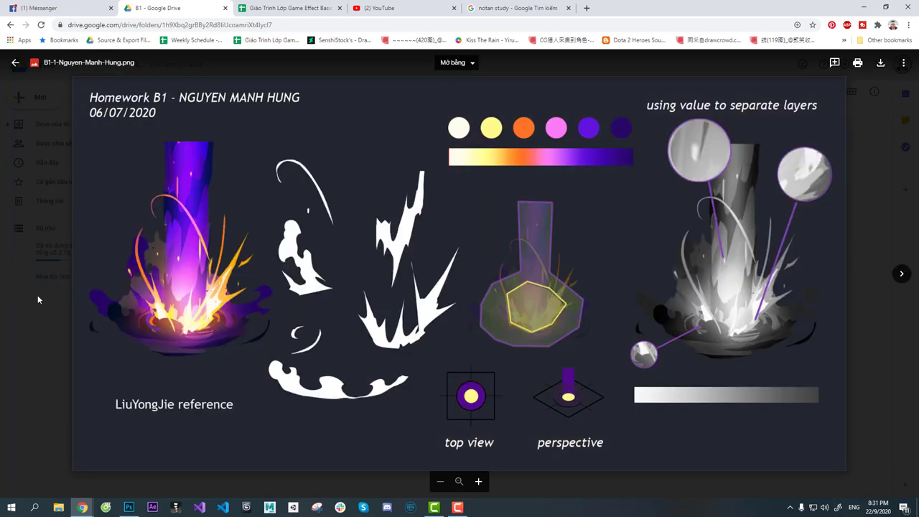
click(37, 295)
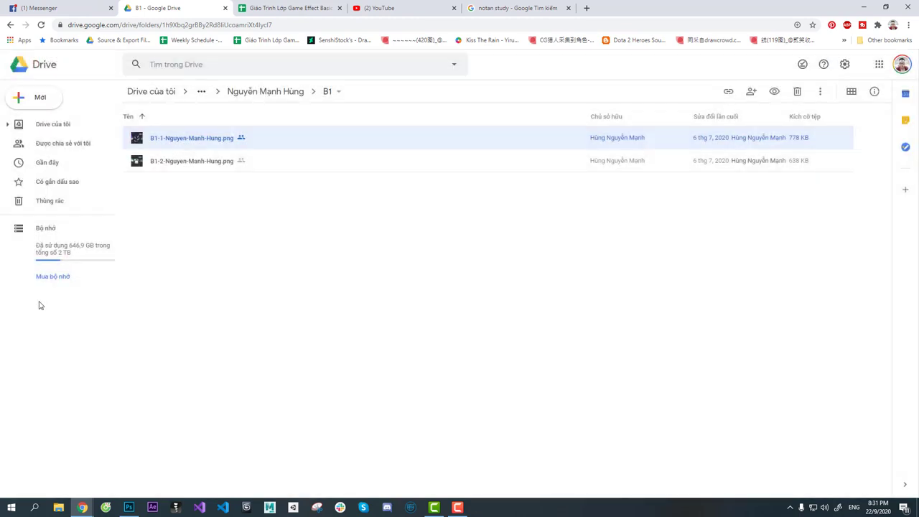
- Go up to HOMEWORKS, glance at the B1 board in Photoshop, and return to Drive
click(262, 93)
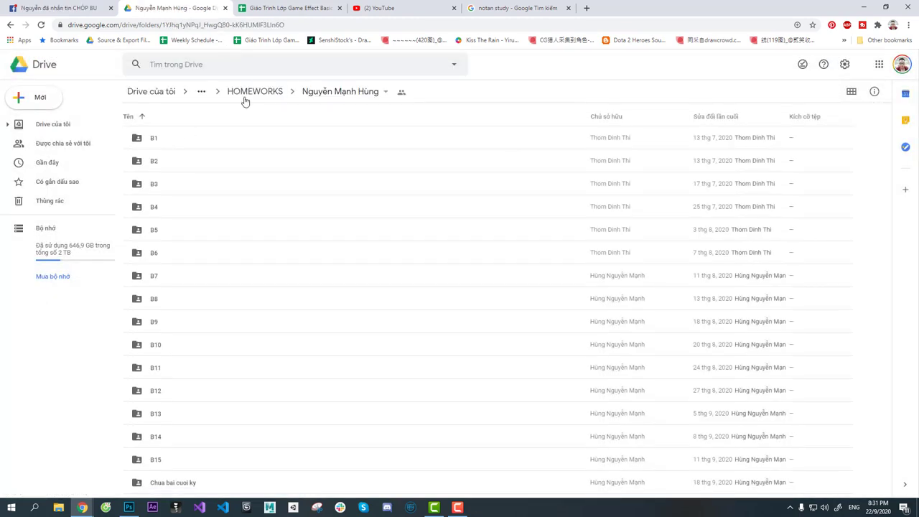
click(254, 92)
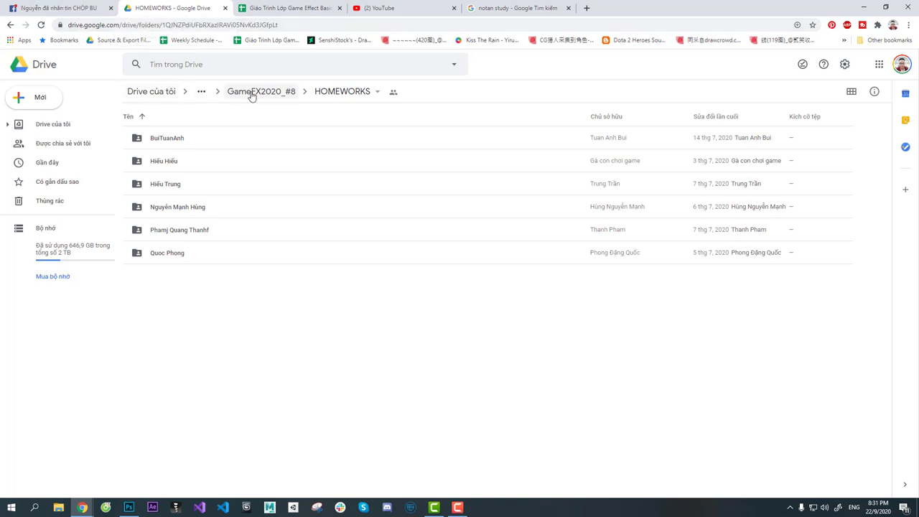
click(129, 507)
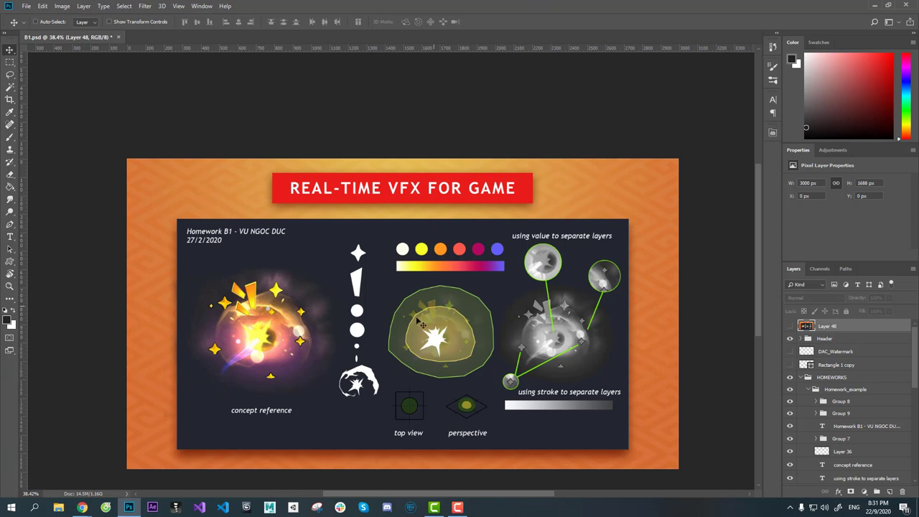
scroll(383, 327, down, 2)
mouse_move(82, 507)
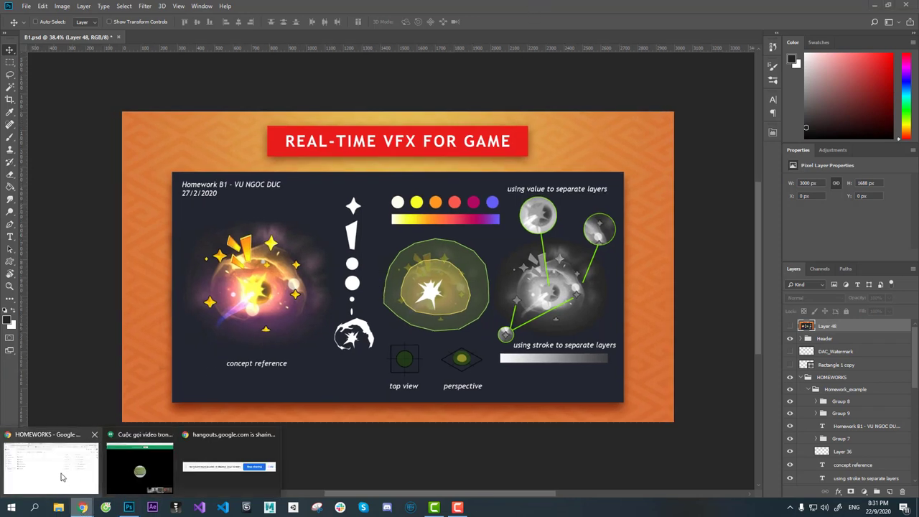
click(64, 476)
- From Game FX Courses, open RealtimeVFXCourse_Data › SLIDE › Fundamental 10 Lessons
click(257, 93)
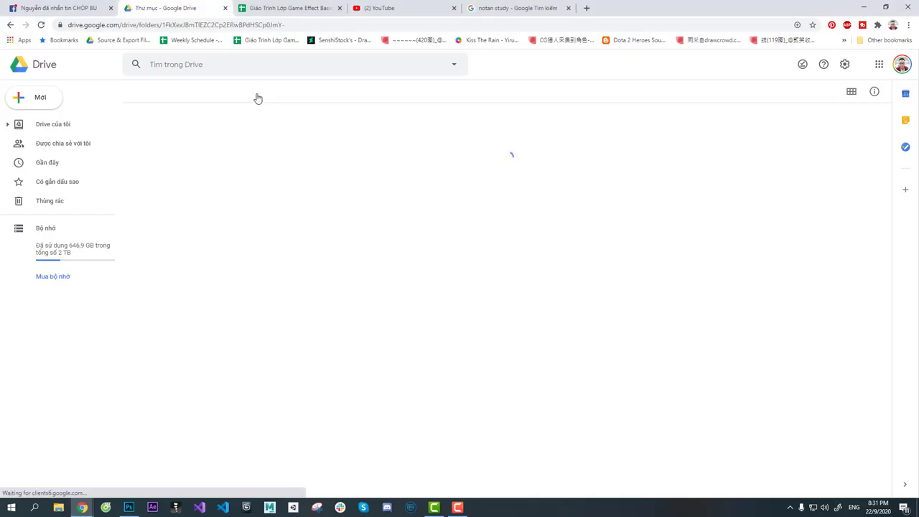
click(264, 99)
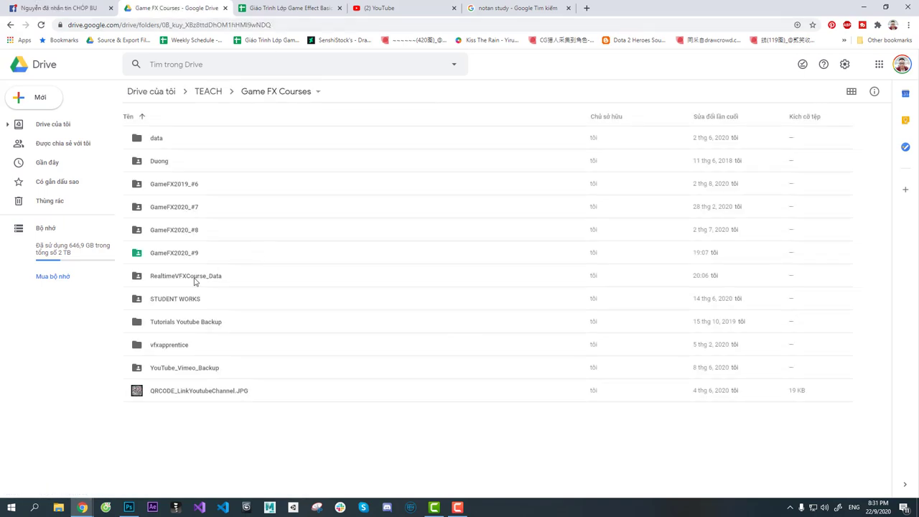
click(178, 280)
double_click(178, 280)
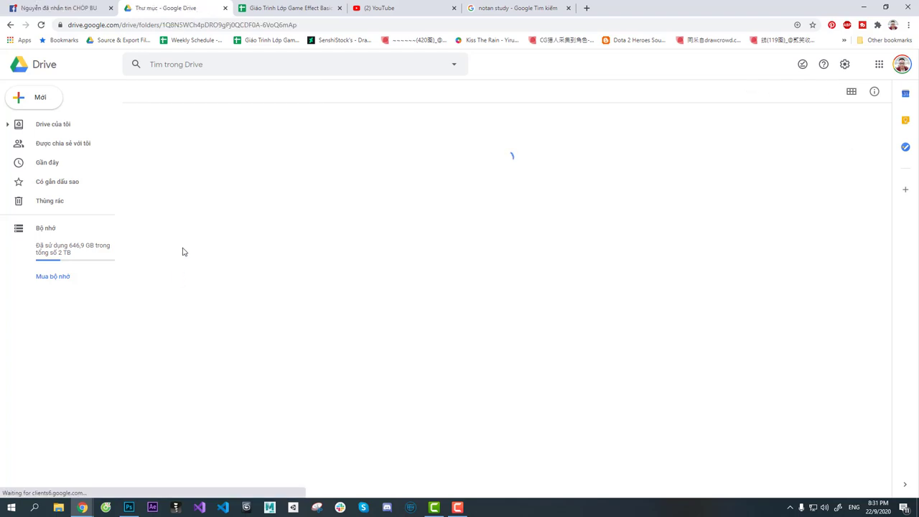
click(154, 170)
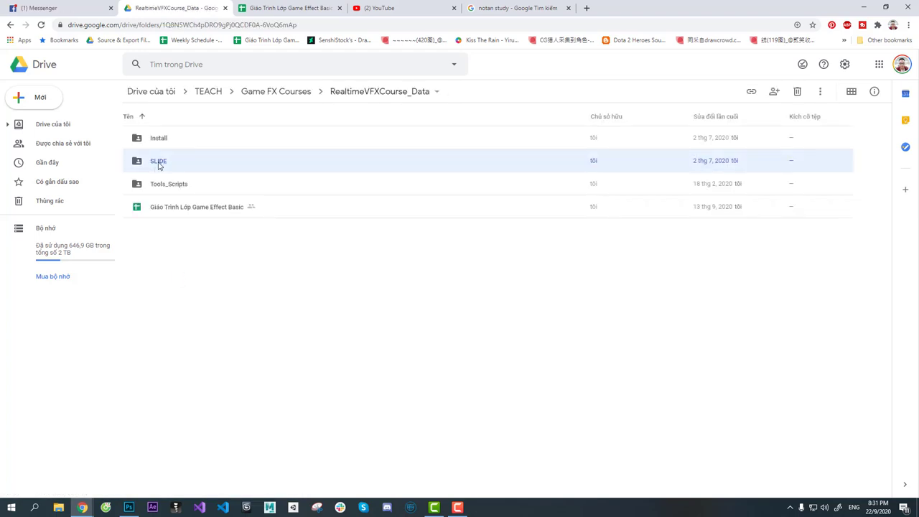
double_click(157, 169)
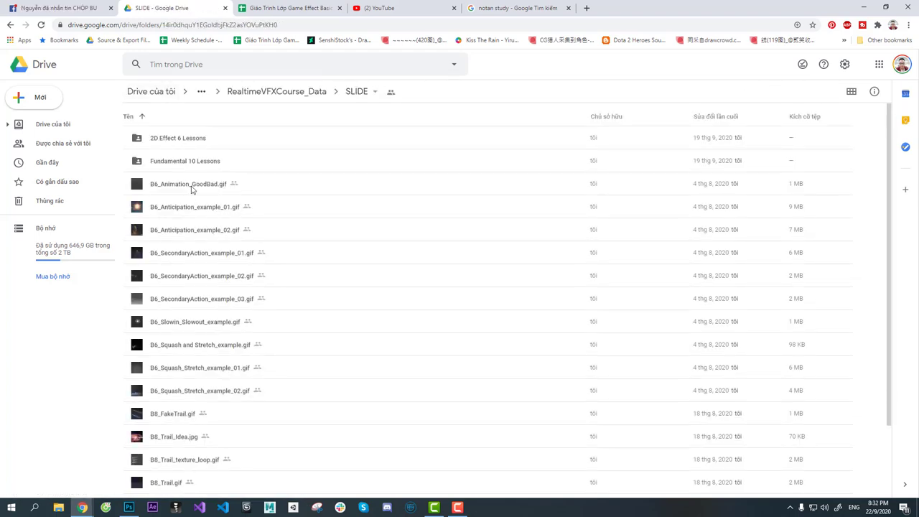
click(191, 164)
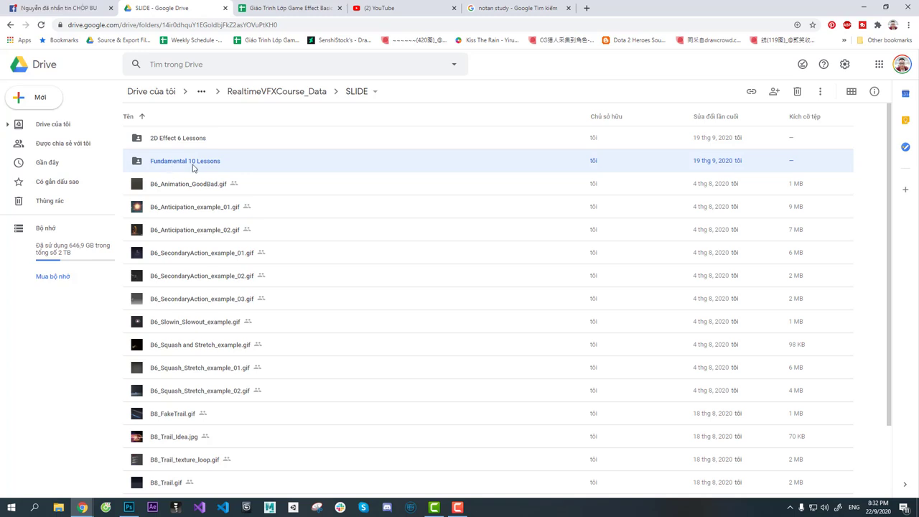
double_click(196, 168)
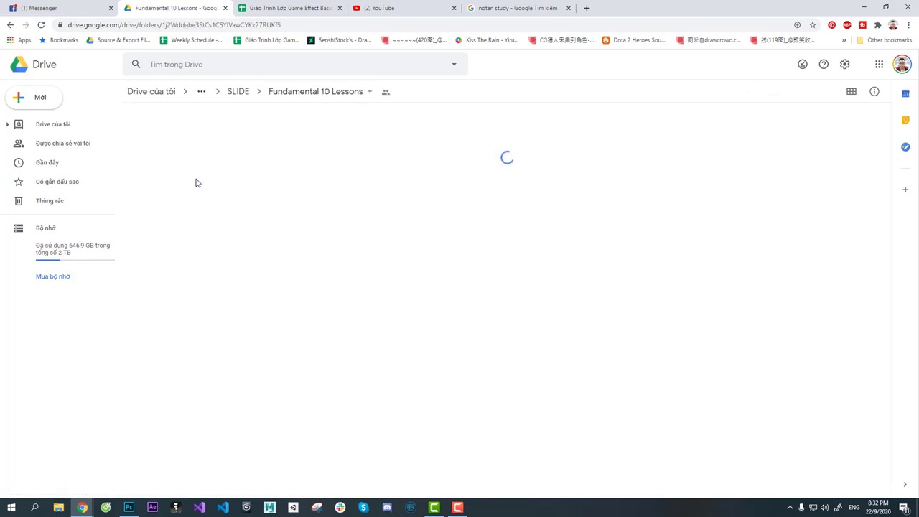
click(161, 141)
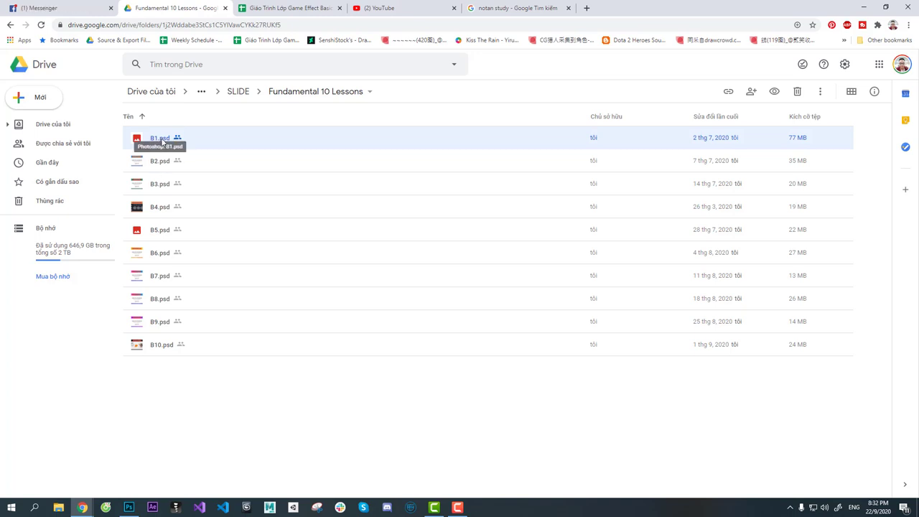
click(191, 406)
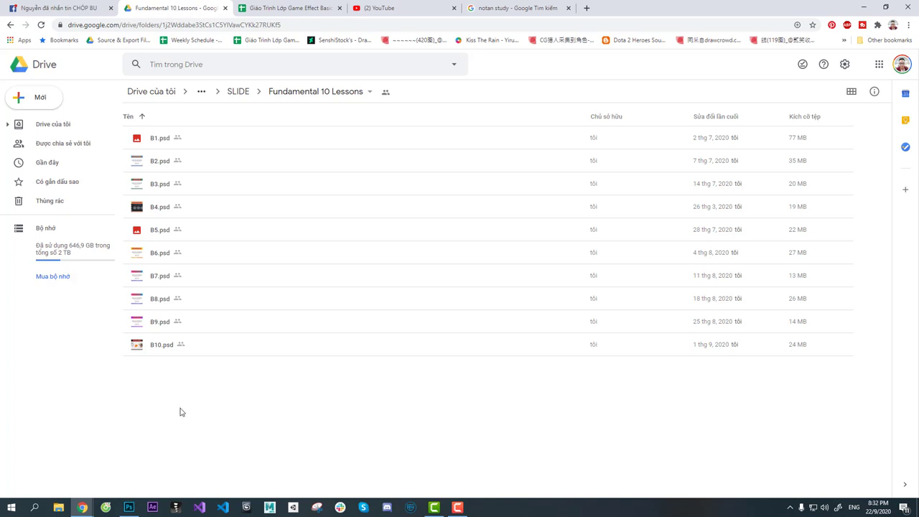
- Pan and zoom the B1.psd board to 50% in Photoshop, then return to Drive
click(130, 508)
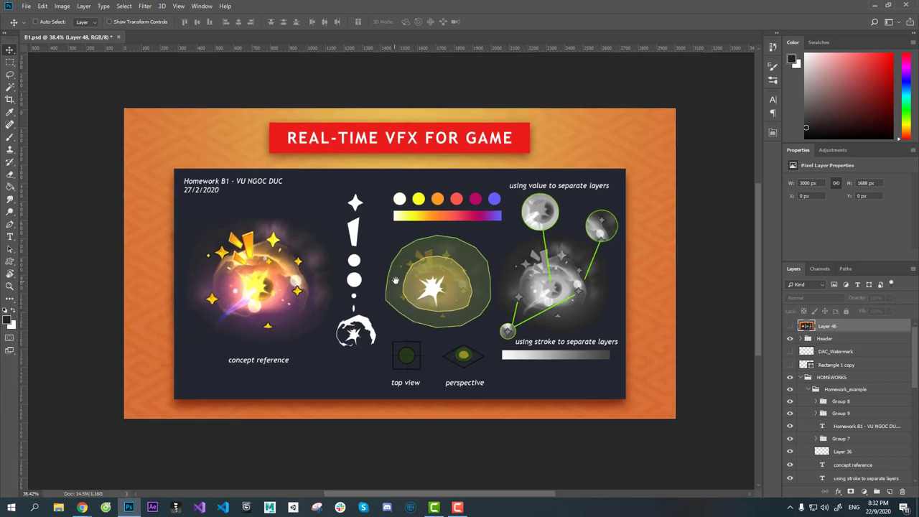
drag(393, 281, 389, 304)
scroll(389, 305, up, 1)
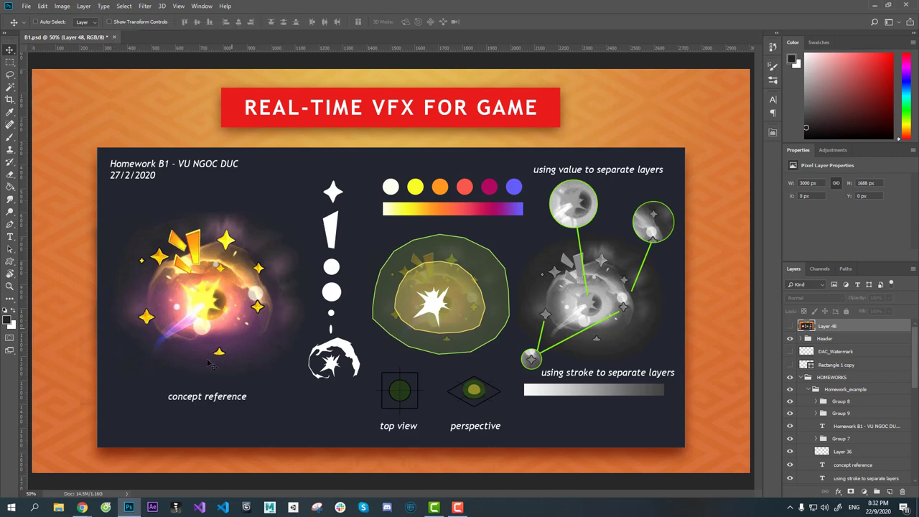
click(46, 471)
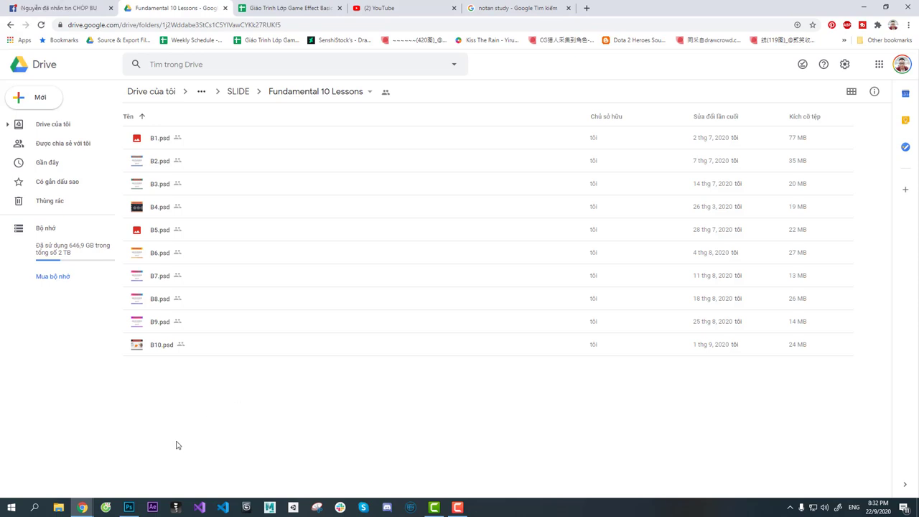
click(129, 508)
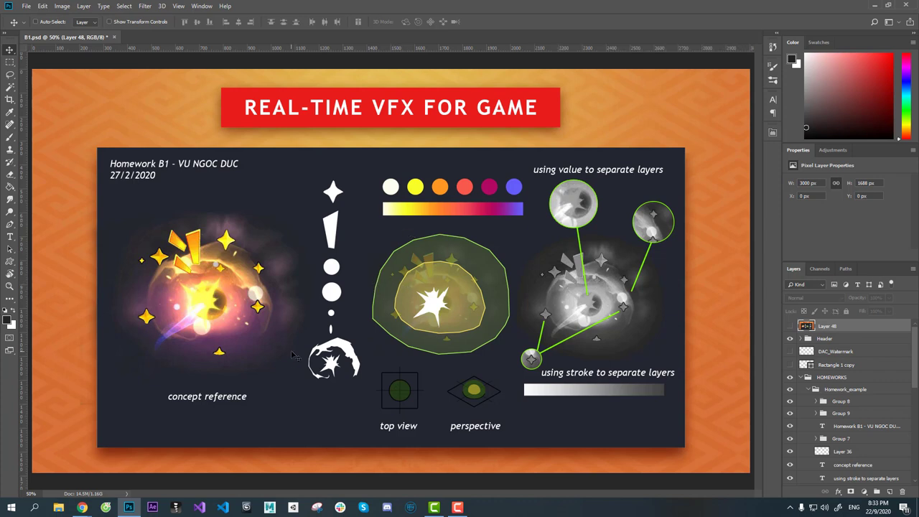
mouse_move(82, 507)
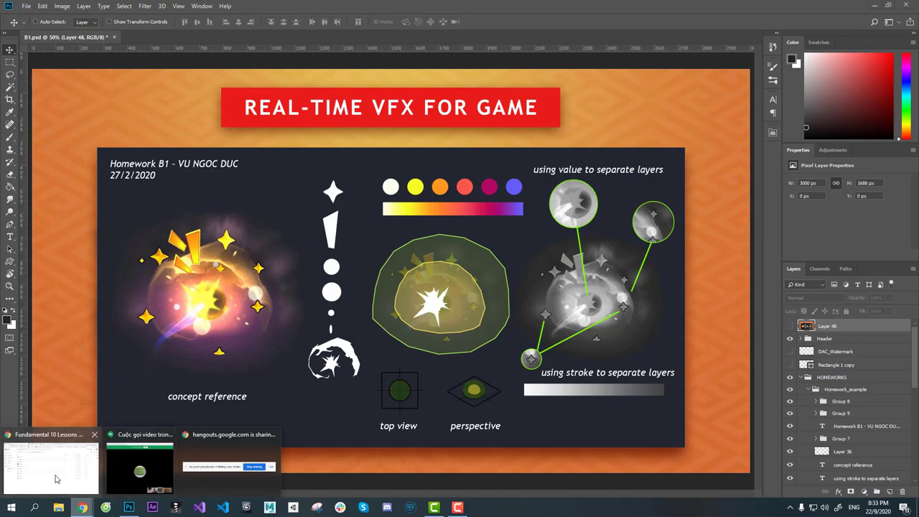
click(56, 478)
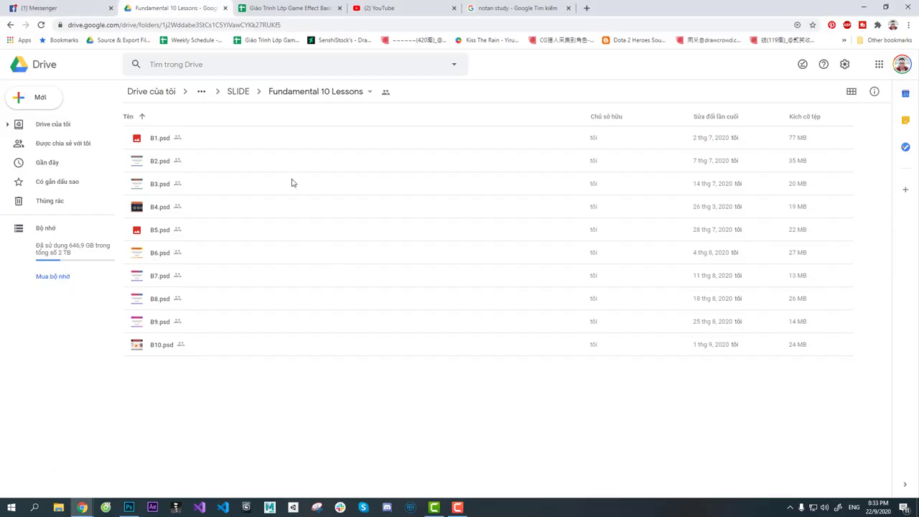